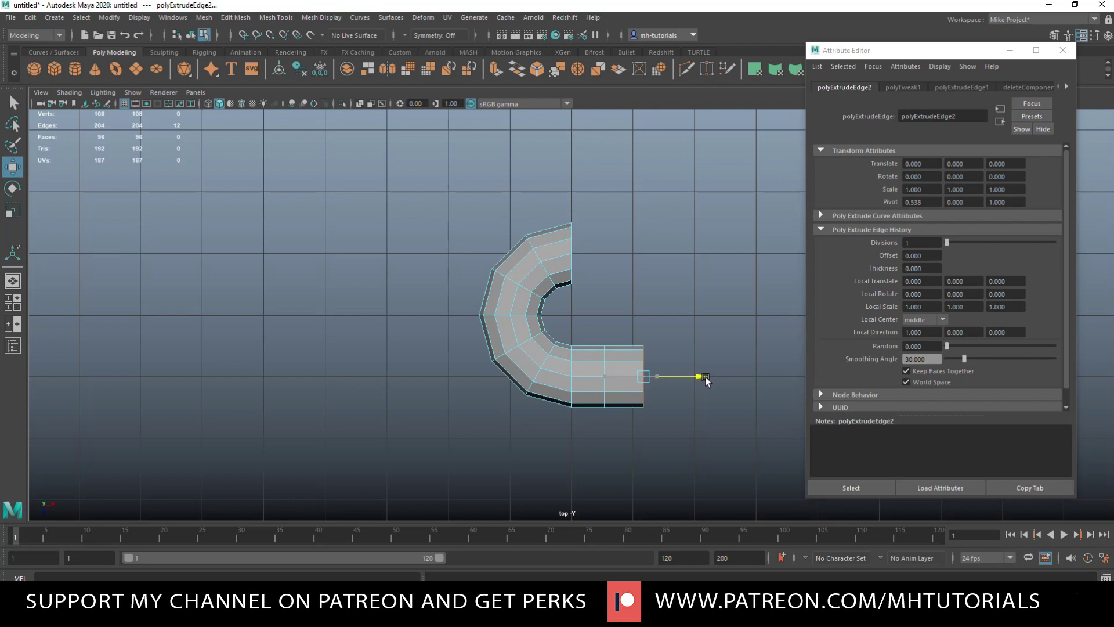
Step: Move the extruded border edges at the half torus's open end along X to form a short straight outlet
click(706, 378)
key(w)
drag(703, 378, 676, 377)
scroll(685, 384, up, 2)
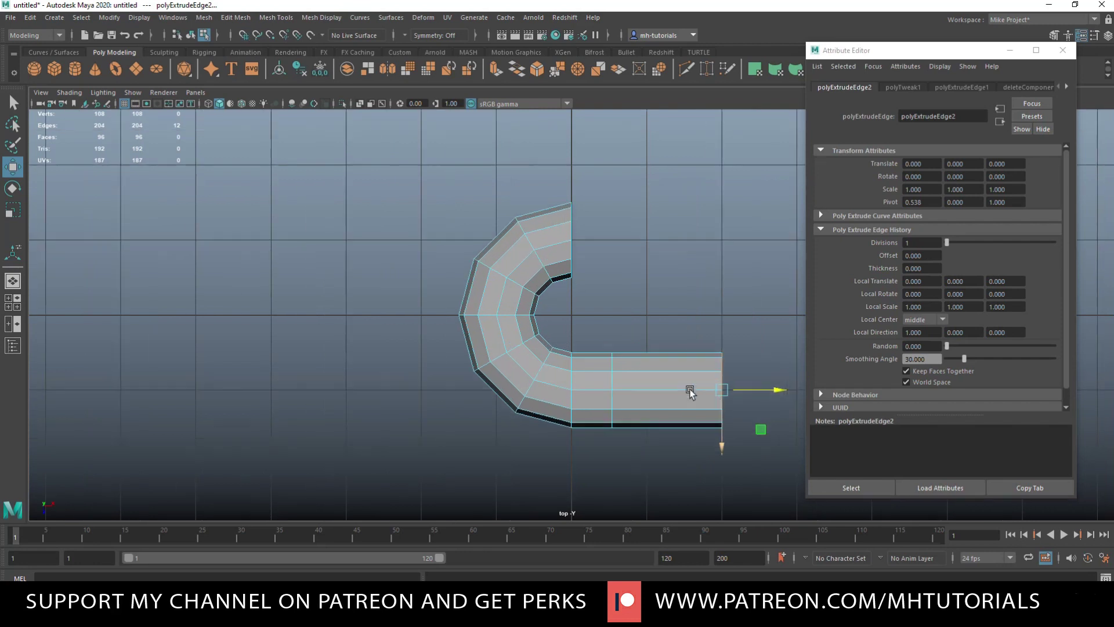
key(f)
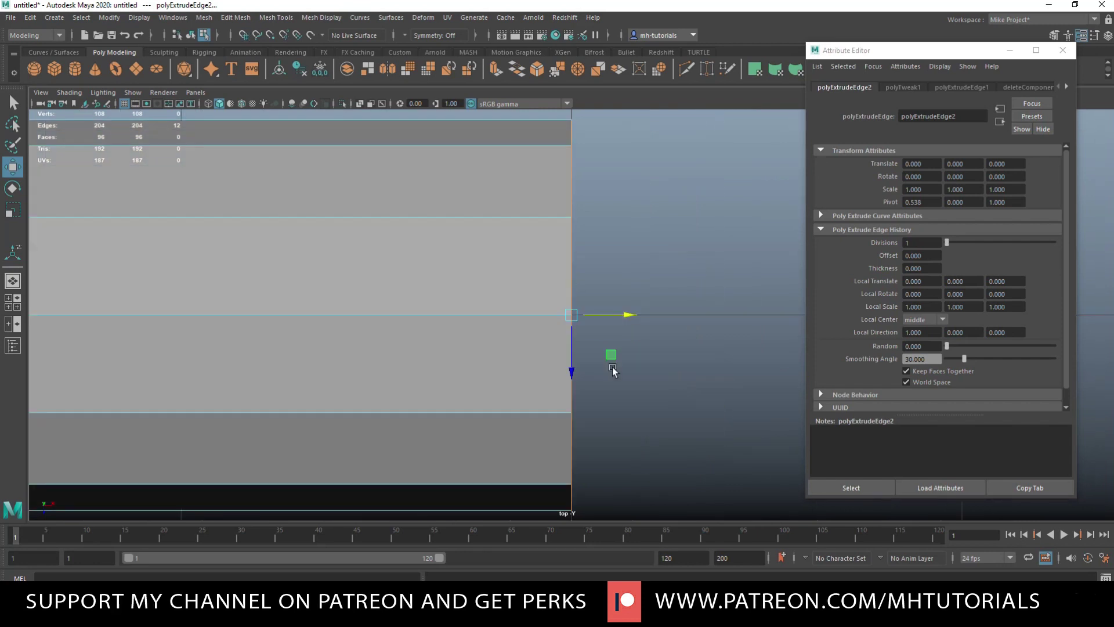
scroll(562, 328, down, 10)
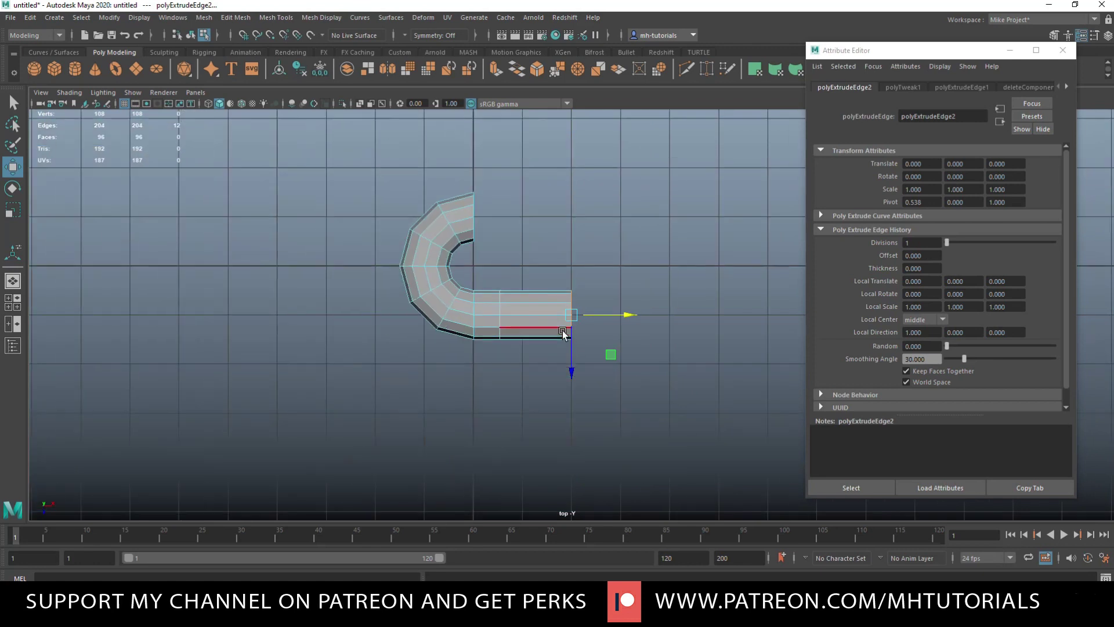
drag(624, 315, 580, 321)
Step: Duplicate the half torus with its outlet and rotate the copy half a turn about Z to complete the ring
right_drag(432, 238, 490, 219)
key(ctrl+d)
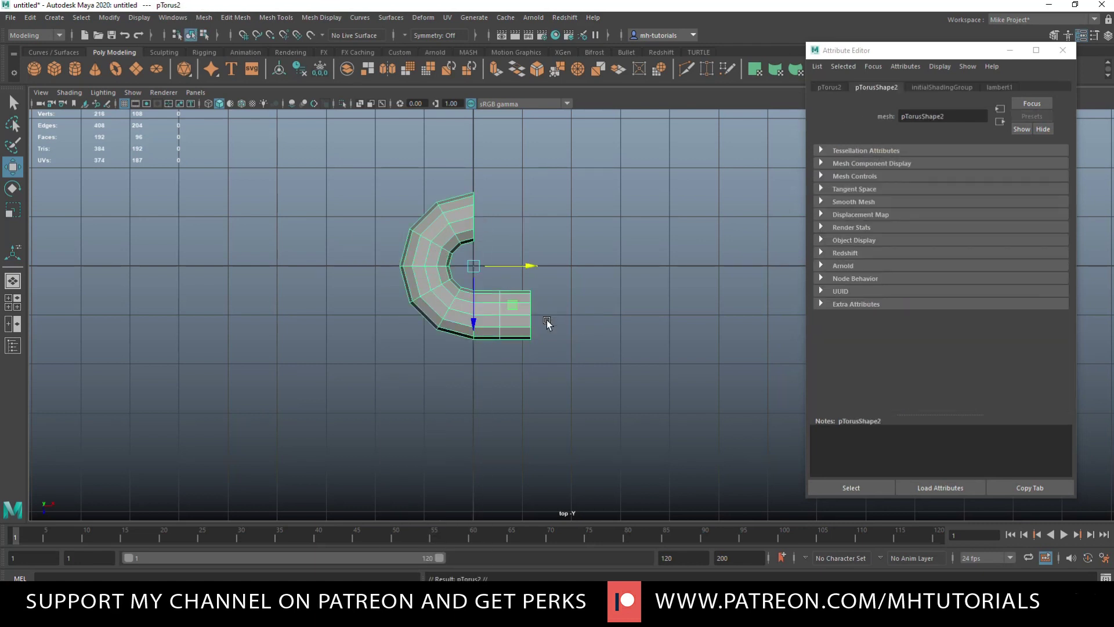
key(e)
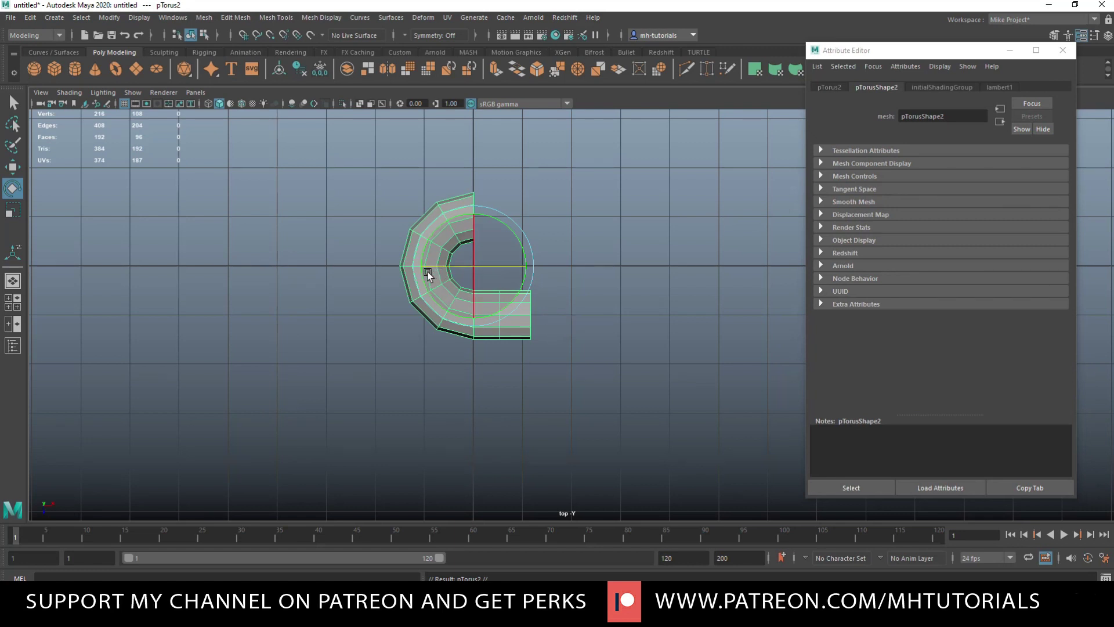
drag(419, 267, 493, 270)
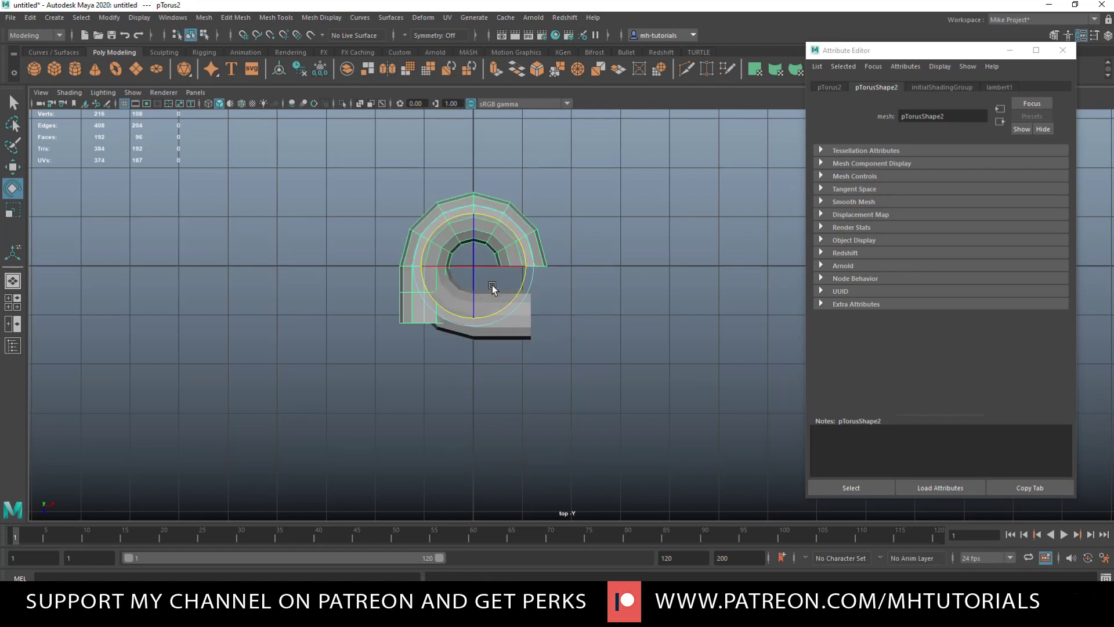
key(ctrl+z)
drag(492, 265, 643, 266)
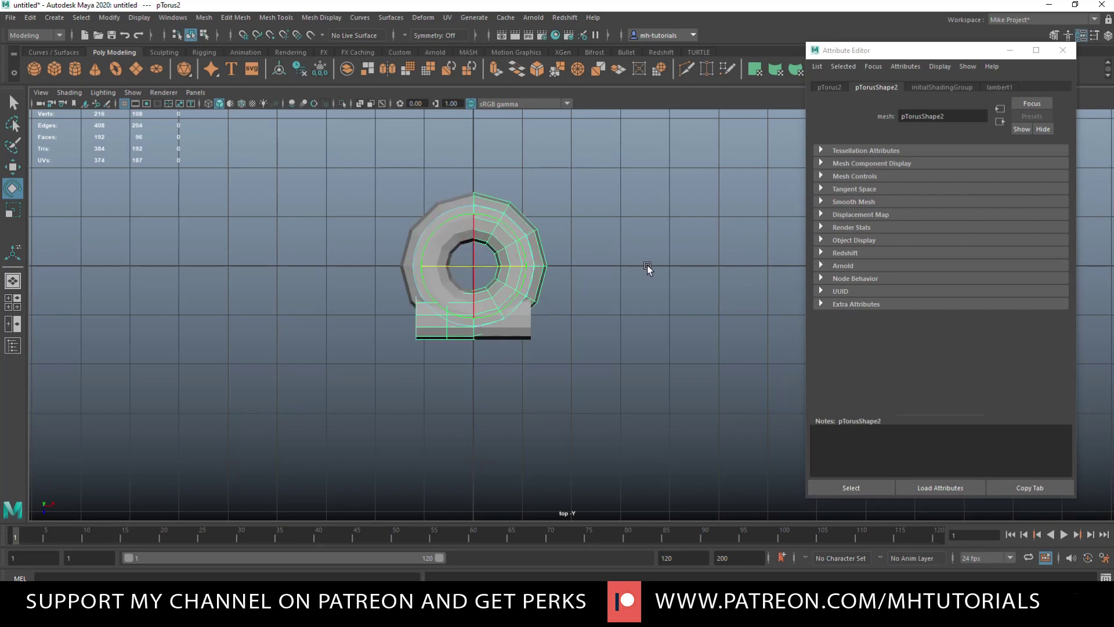
Step: Combine the original half torus and its rotated copy into one mesh
scroll(545, 313, up, 3)
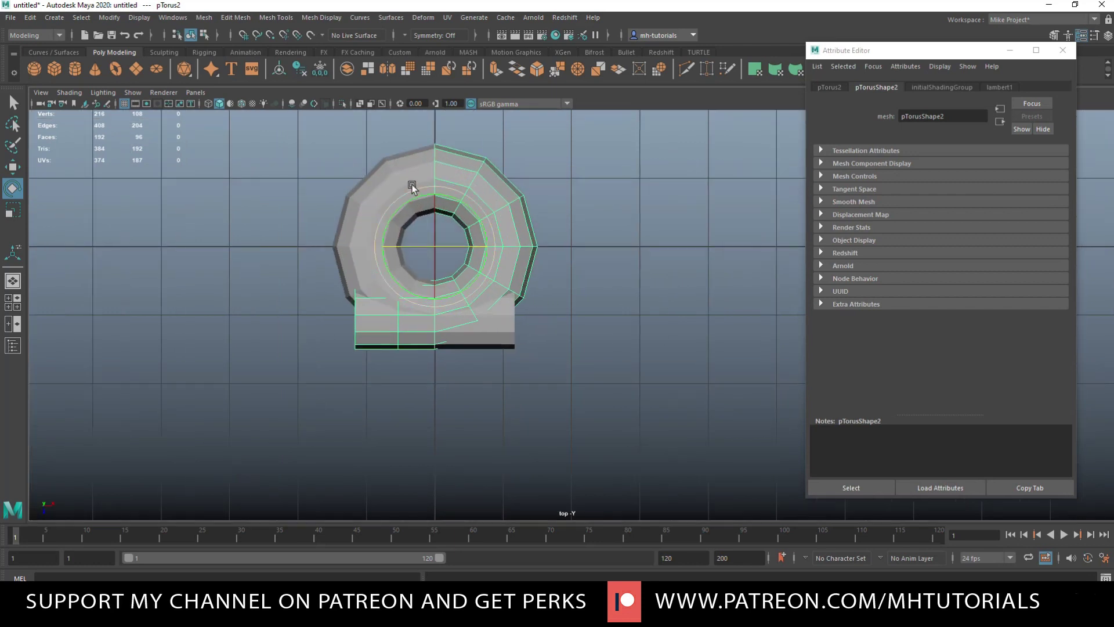
right_drag(577, 169, 615, 156)
drag(688, 305, 675, 324)
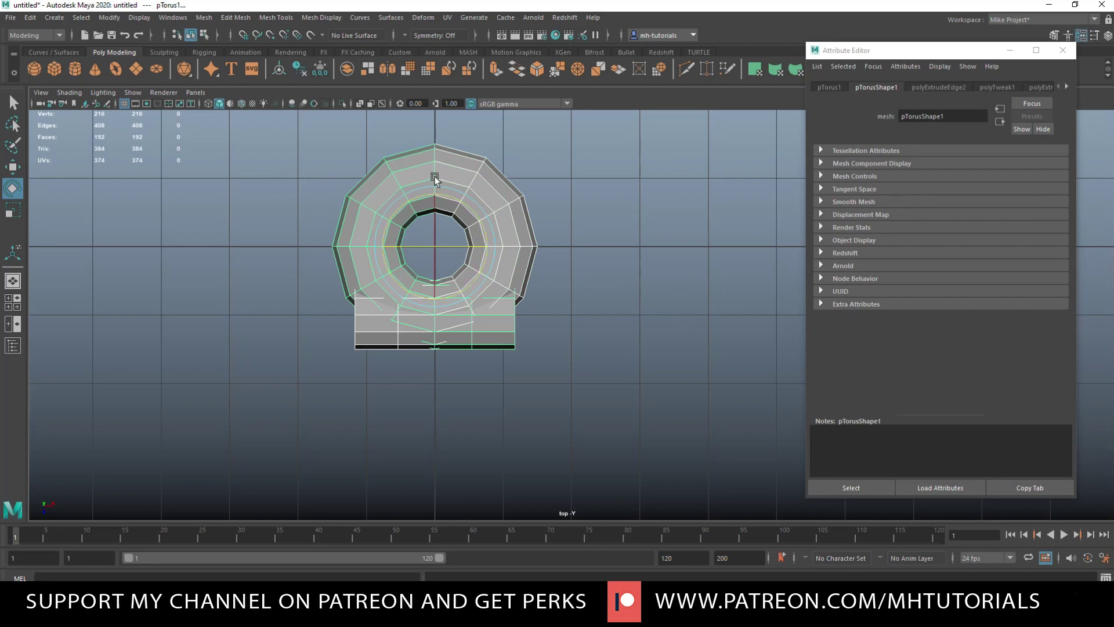
click(203, 20)
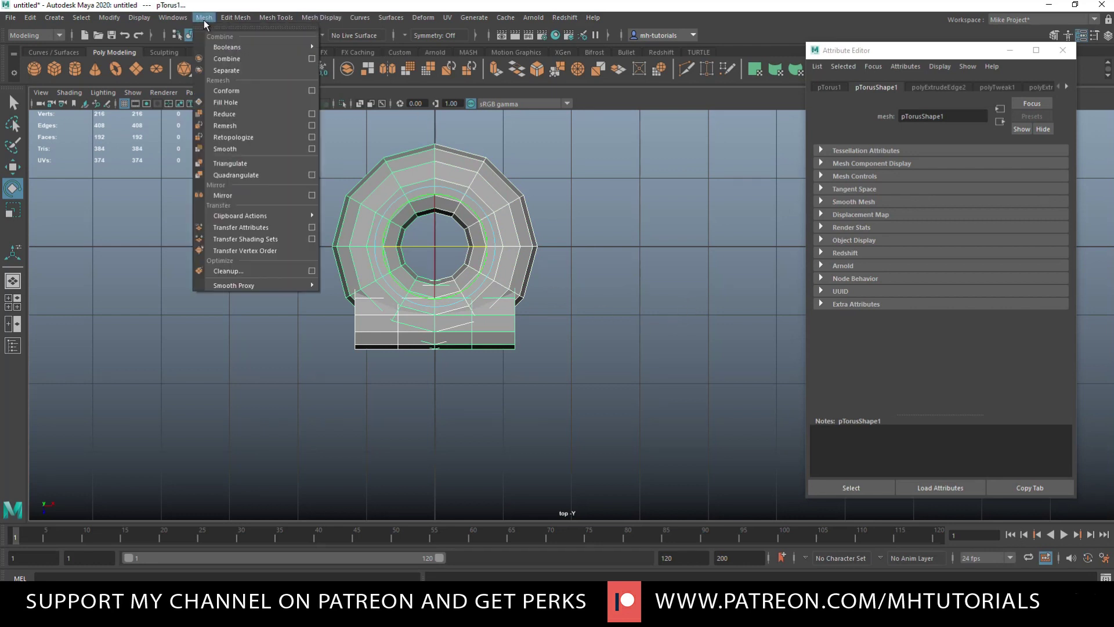
click(232, 60)
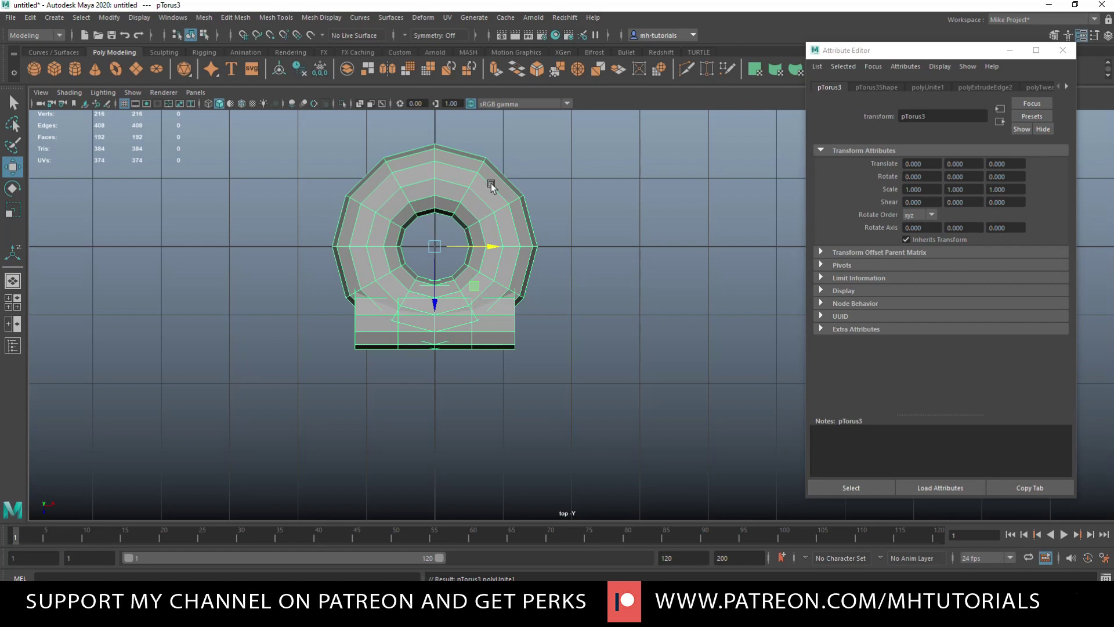
Step: Merge all vertices of the combined mesh with a distance threshold of 0.01
right_drag(491, 184, 444, 189)
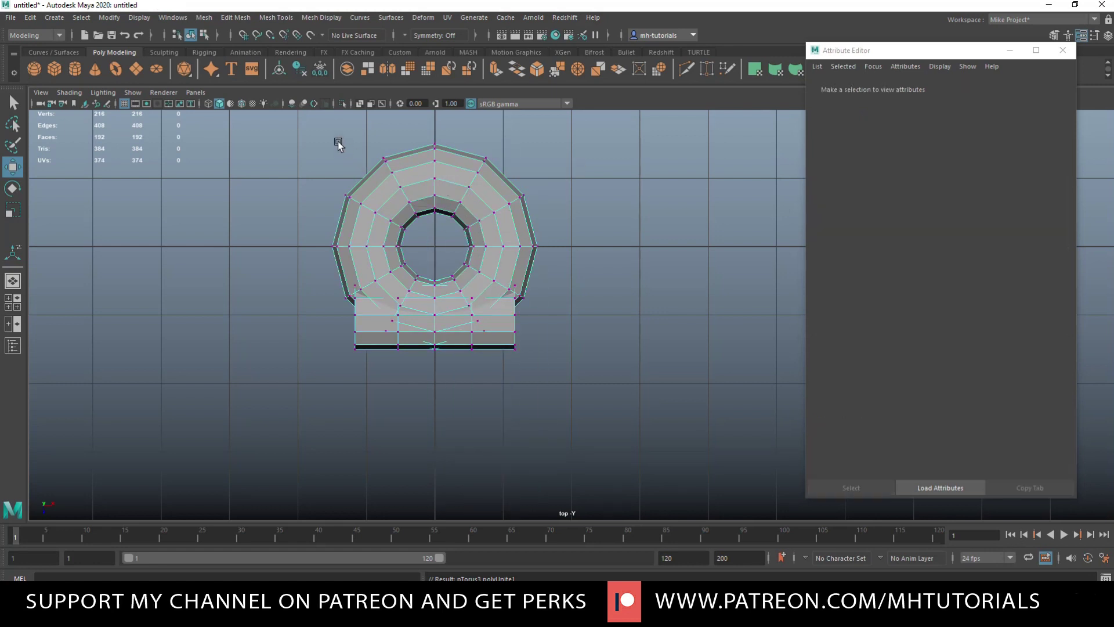
drag(293, 138, 617, 427)
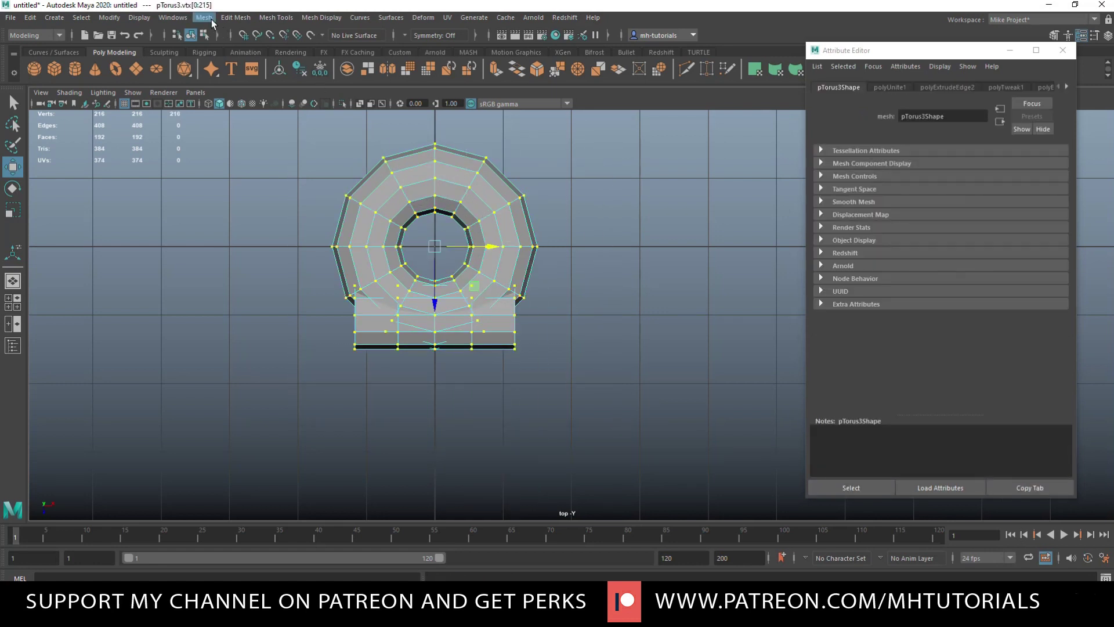
click(235, 19)
click(264, 138)
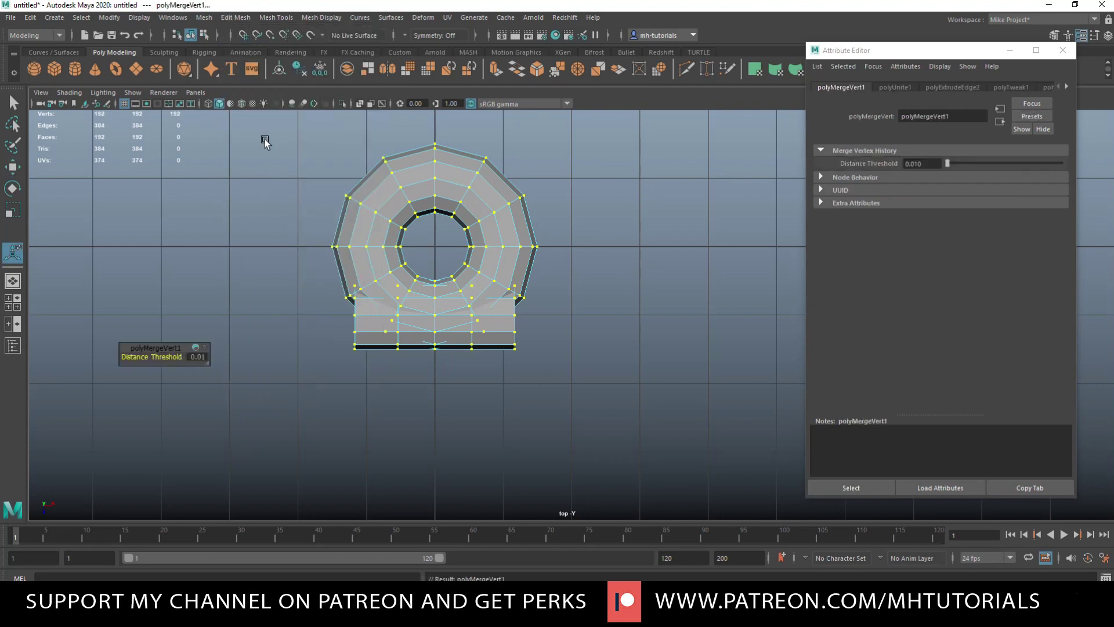
scroll(517, 353, up, 1)
Step: Switch to a maximized perspective view and close the Attribute Editor
click(13, 302)
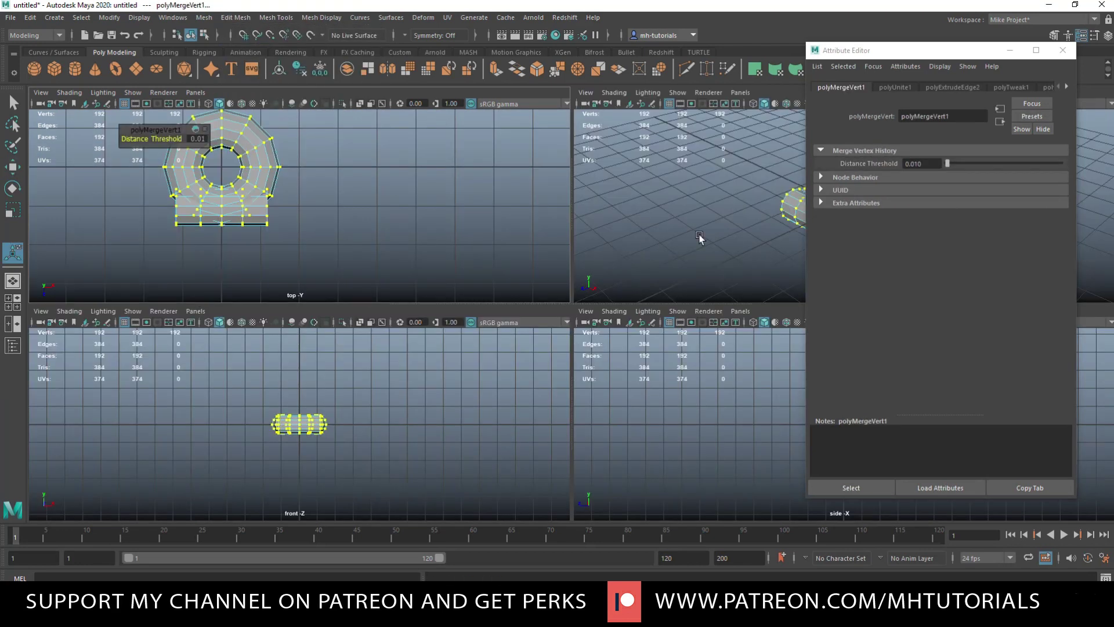
key(space)
click(1063, 50)
alt+drag(553, 397, 483, 403)
Step: Delete the two face loops that form the straight outlet on the -X side of the ring
right_click(493, 352)
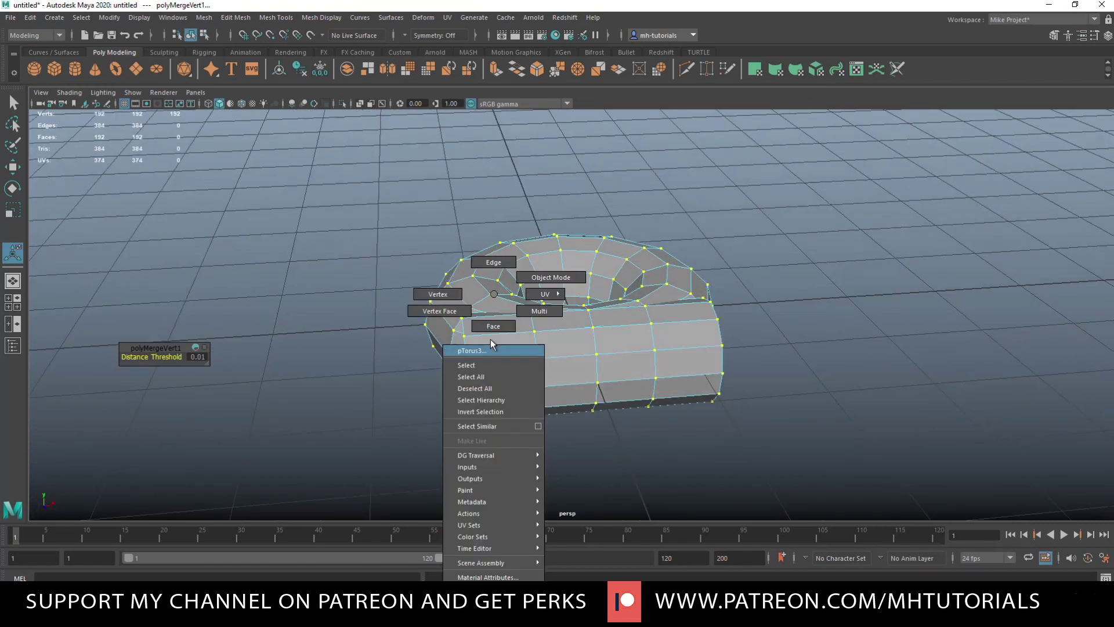
click(493, 327)
alt+drag(498, 330, 485, 399)
click(481, 397)
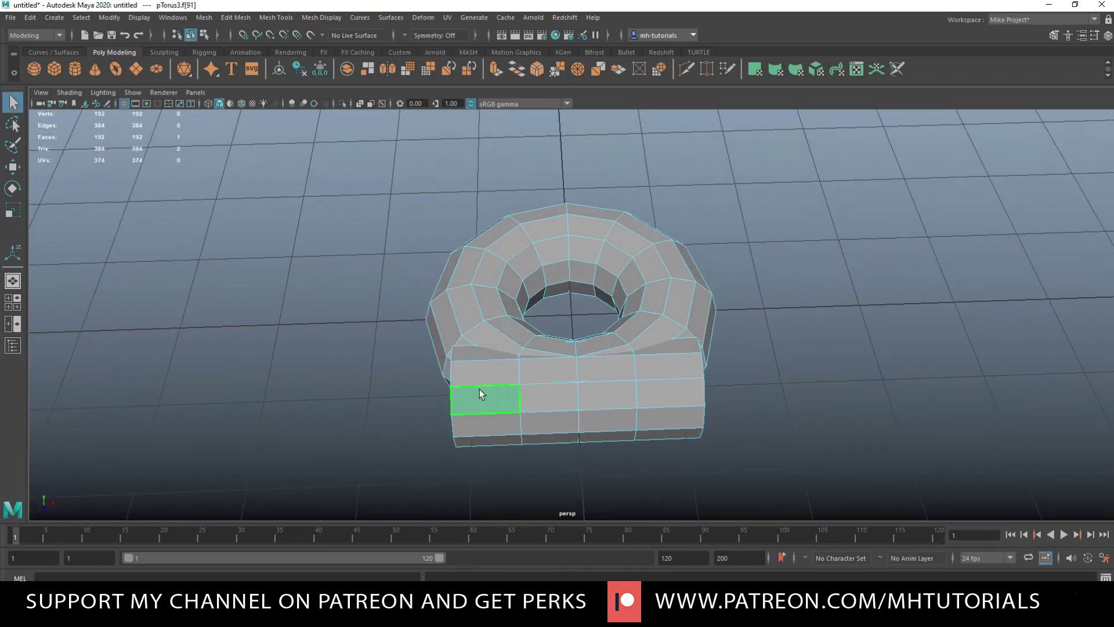
shift+double_click(478, 372)
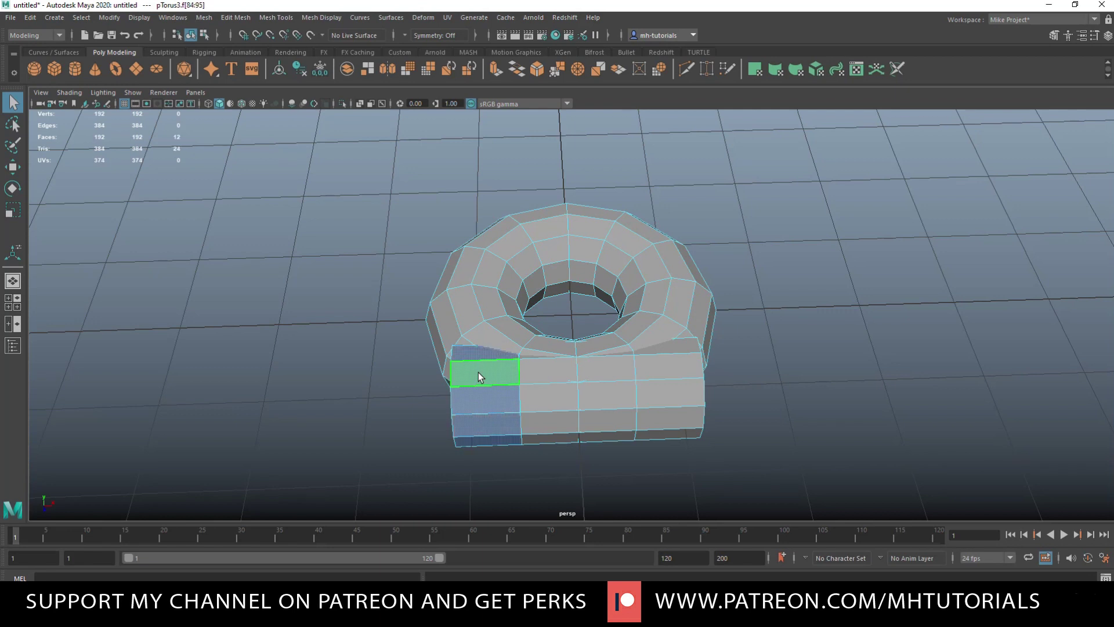
key(shift+period)
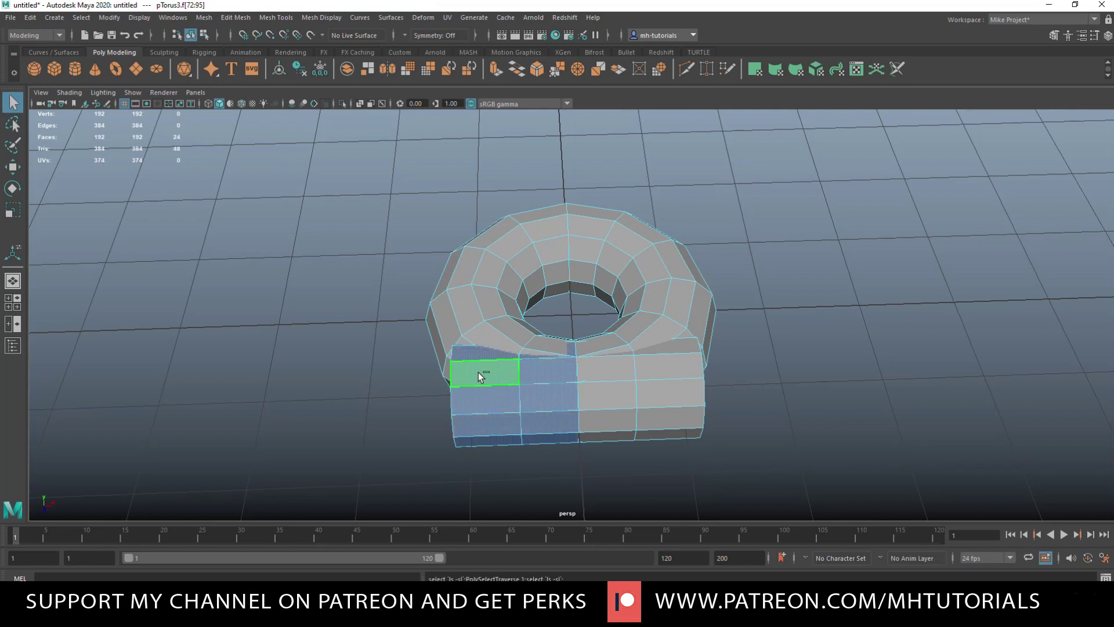
key(Delete)
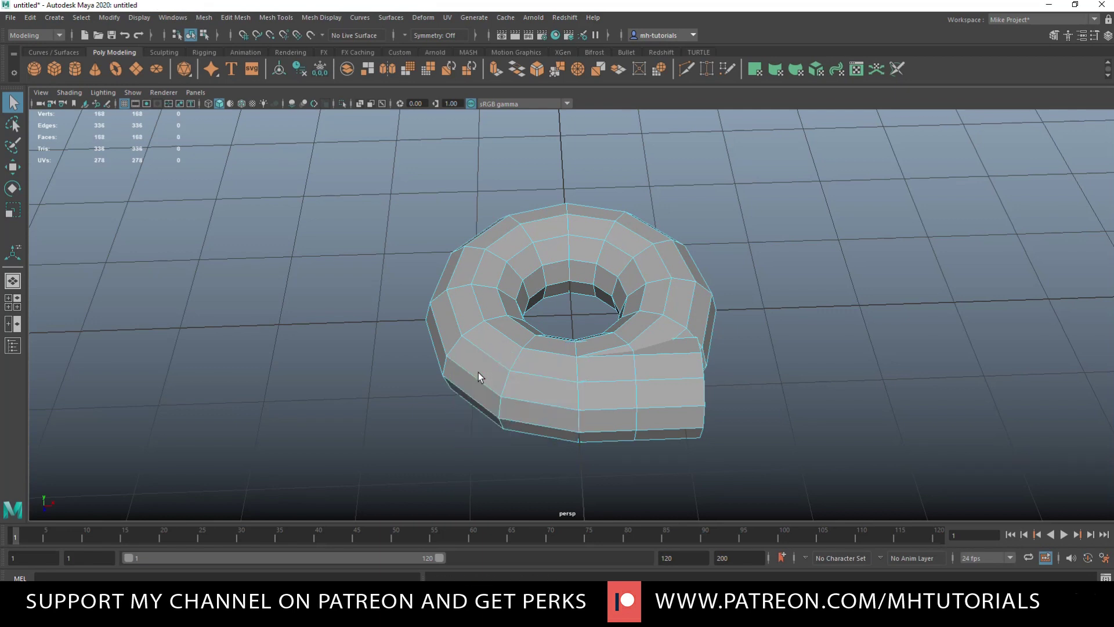
Step: Extrude the open border edge loop of the remaining outlet and move it outward along X to lengthen the pipe
alt+drag(821, 347, 569, 199)
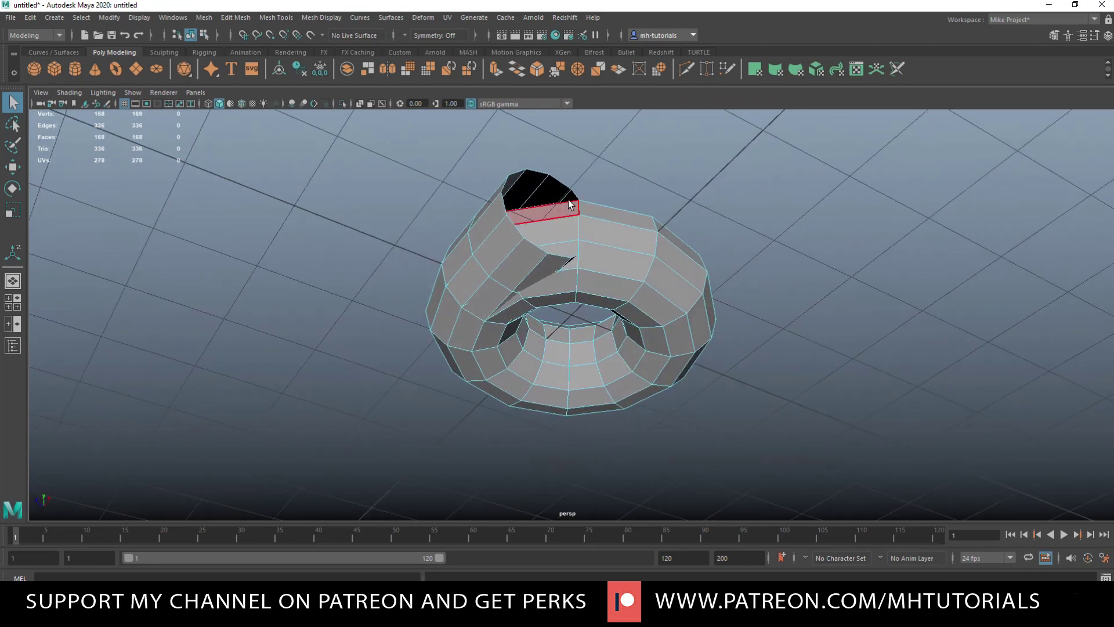
right_click(537, 173)
click(546, 142)
double_click(538, 173)
alt+drag(472, 261, 506, 374)
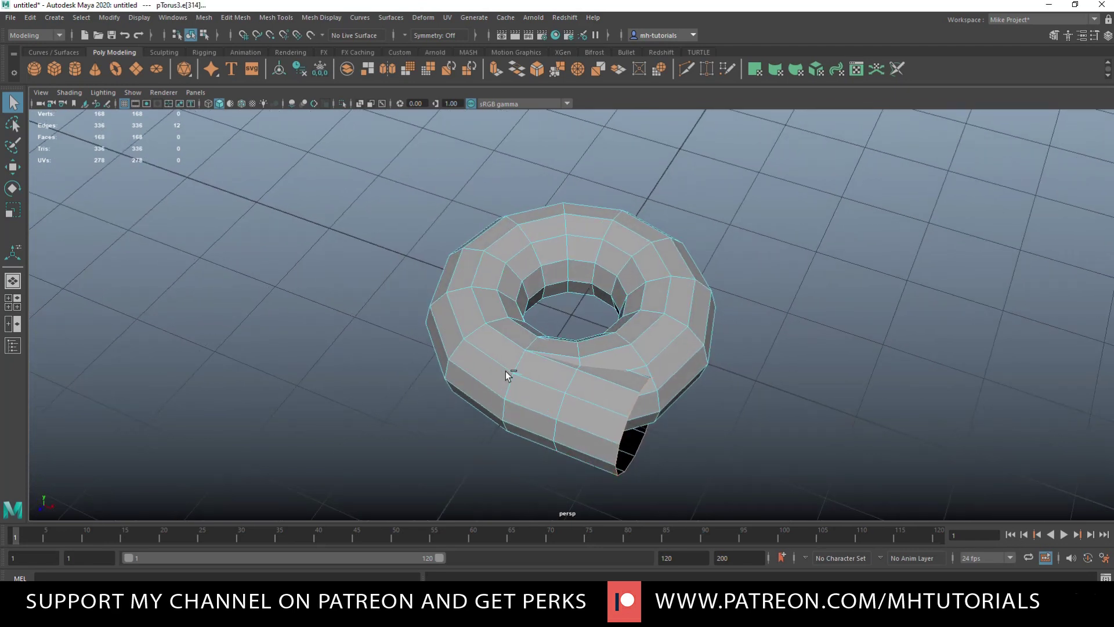
key(ctrl+e)
key(w)
drag(696, 447, 746, 403)
alt+drag(497, 346, 416, 466)
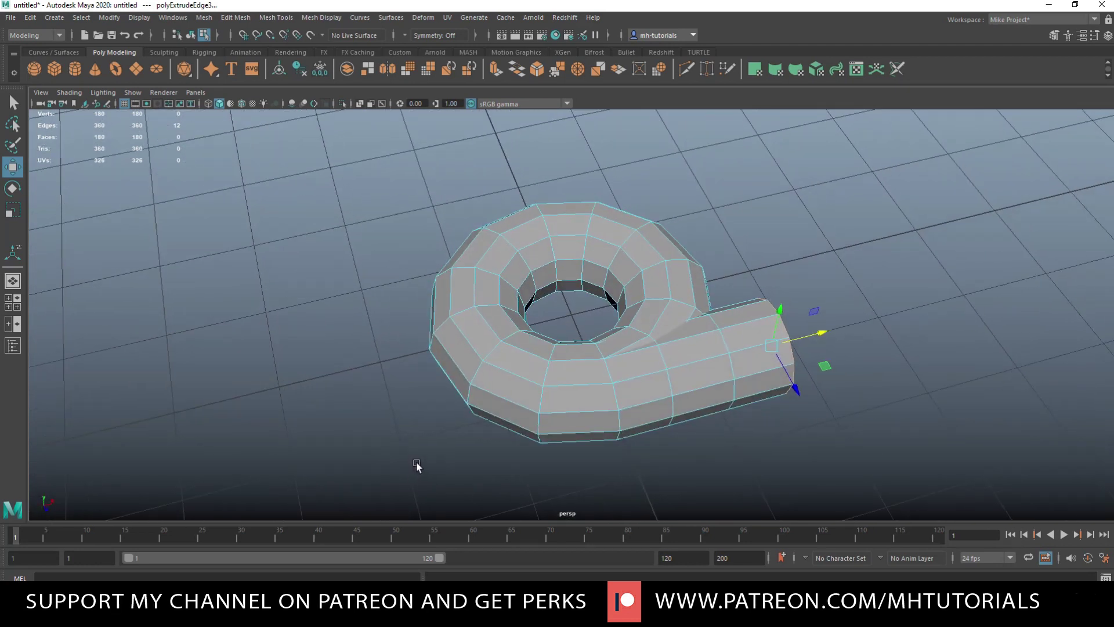
Step: Return the mesh to object mode and delete its construction history
right_drag(604, 219, 654, 207)
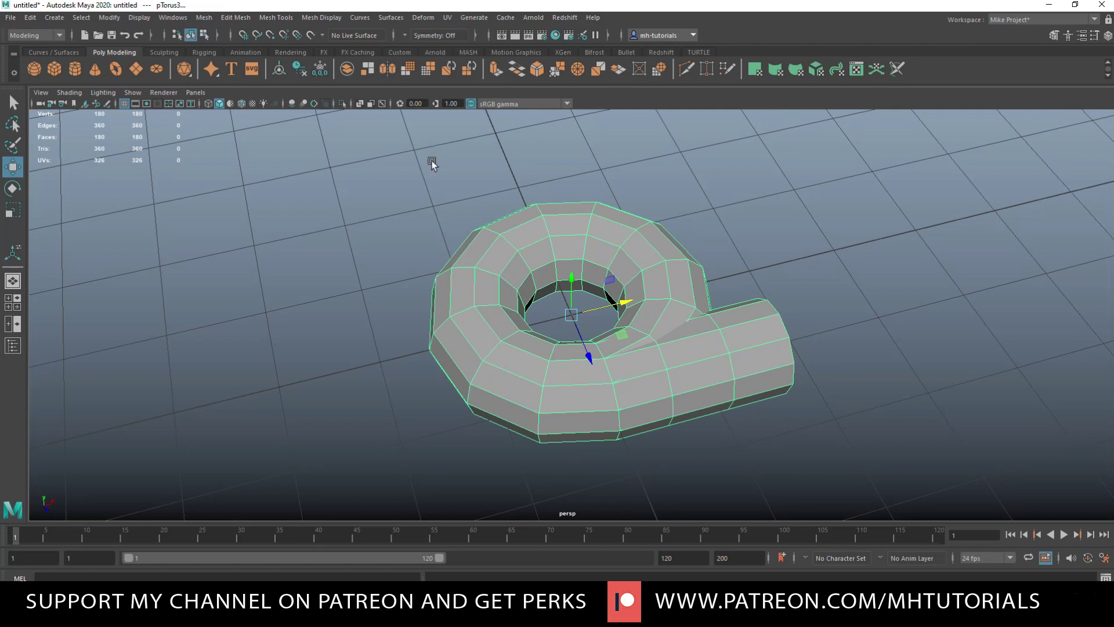
click(31, 18)
mouse_move(171, 158)
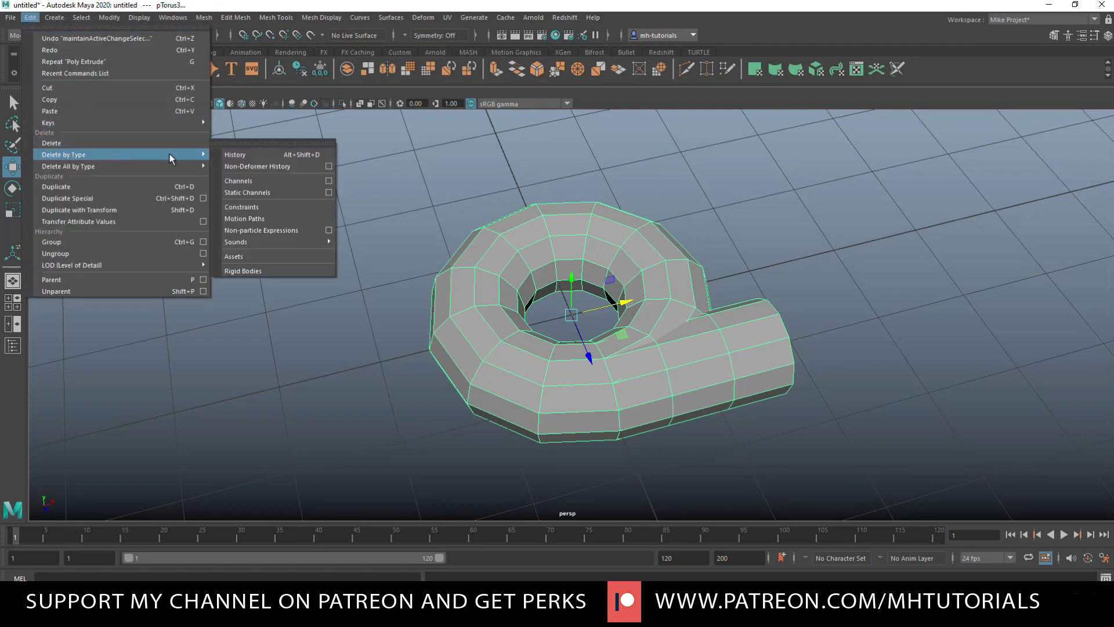
click(250, 155)
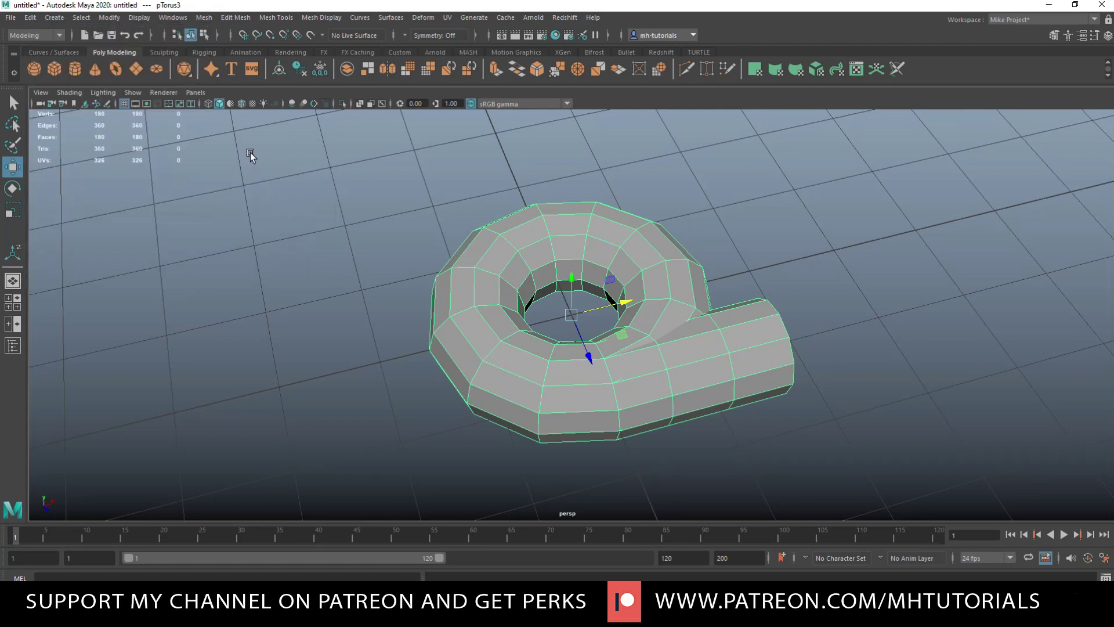
Step: Run mesh Cleanup with the options reset to defaults, and check the result in wireframe display
click(230, 17)
mouse_move(207, 18)
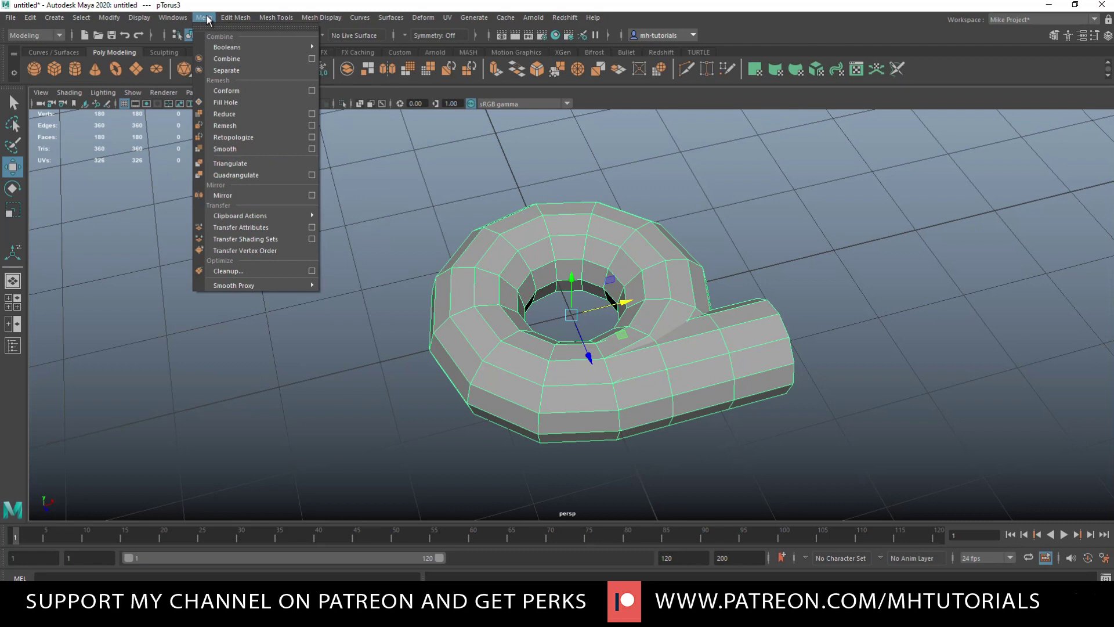
click(313, 272)
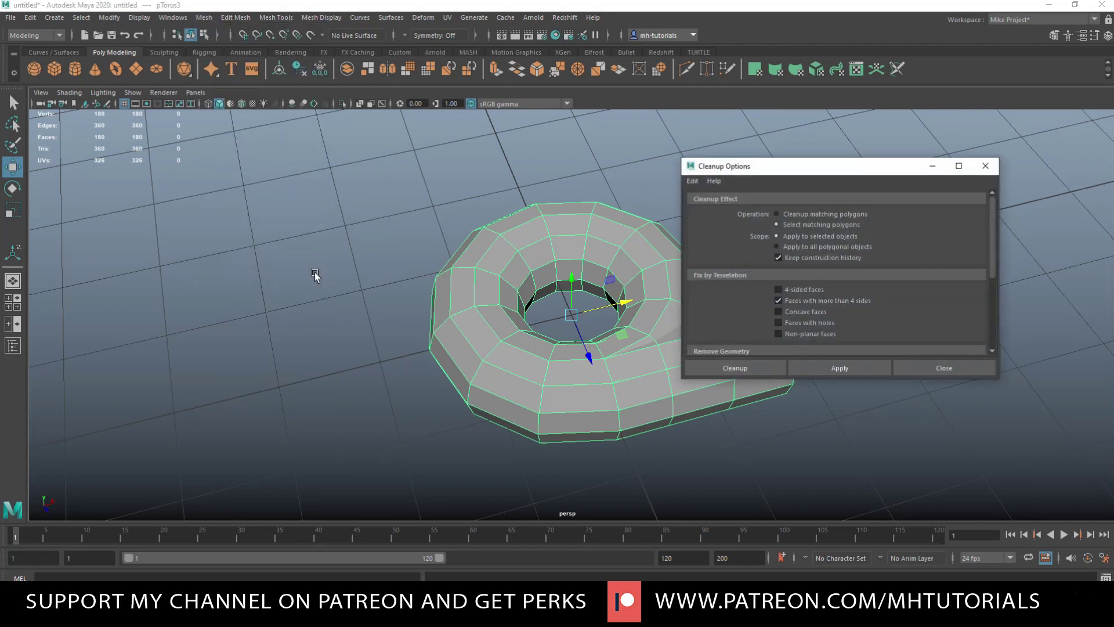
click(692, 181)
click(708, 207)
click(757, 366)
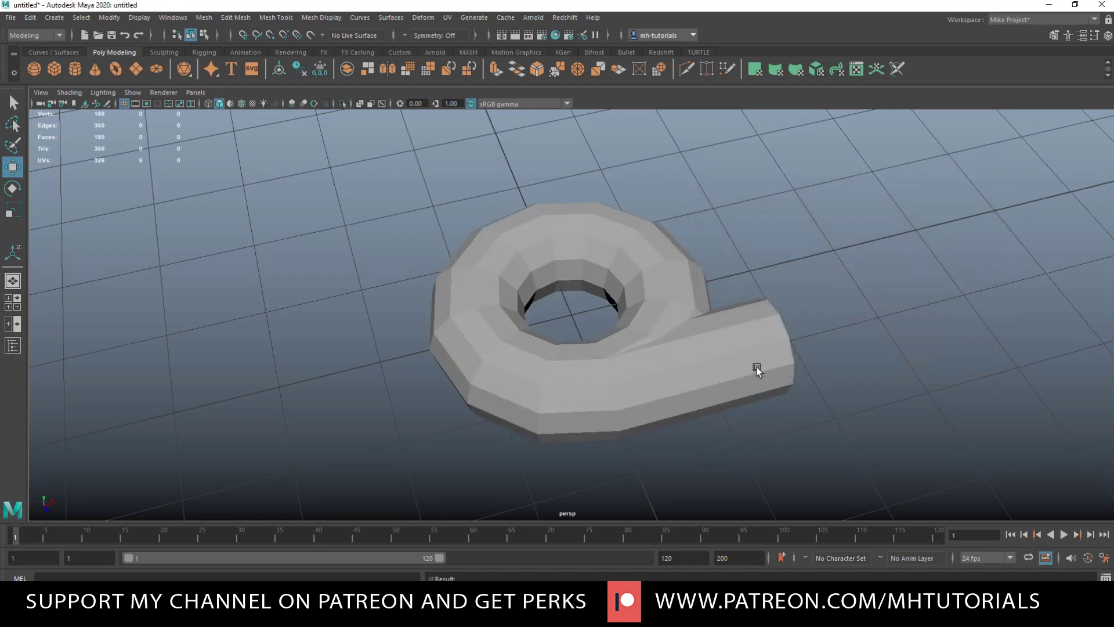
key(4)
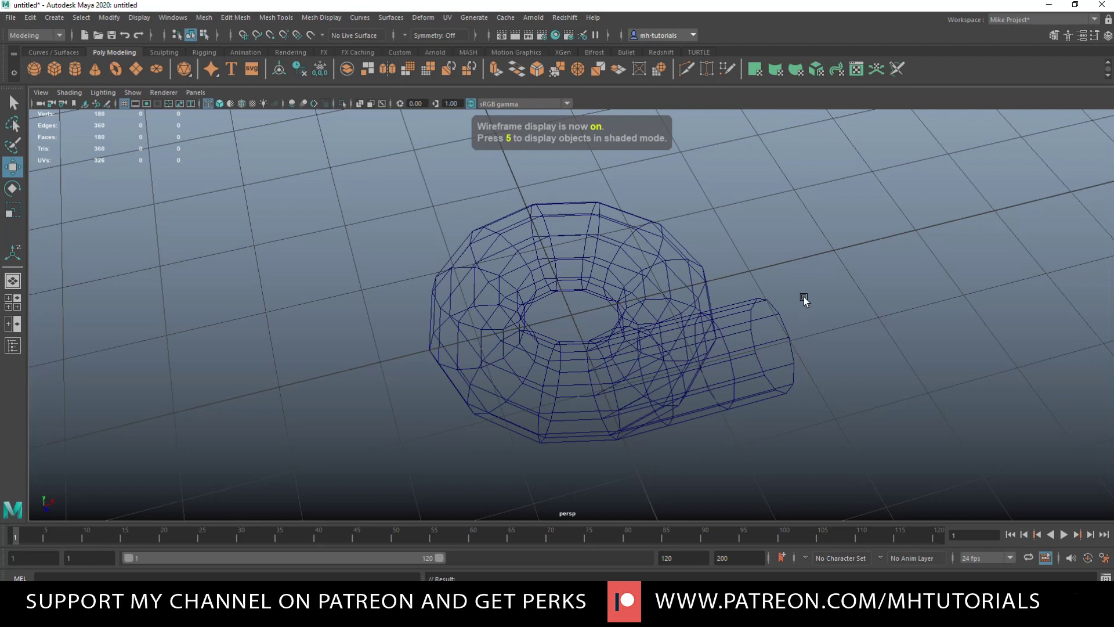
key(5)
Step: Extrude the outlet's open border edge loop with a thickness of 0.1 to form a rim
alt+drag(782, 322, 798, 346)
alt+right_drag(719, 359, 769, 333)
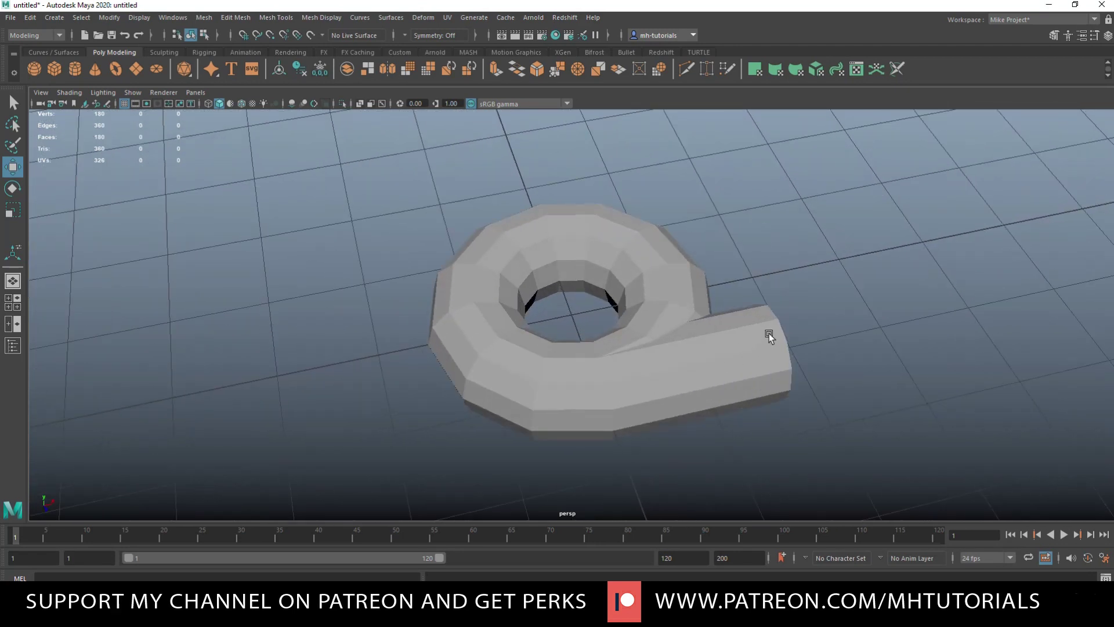
right_drag(773, 295, 775, 331)
right_drag(778, 273, 777, 272)
click(785, 340)
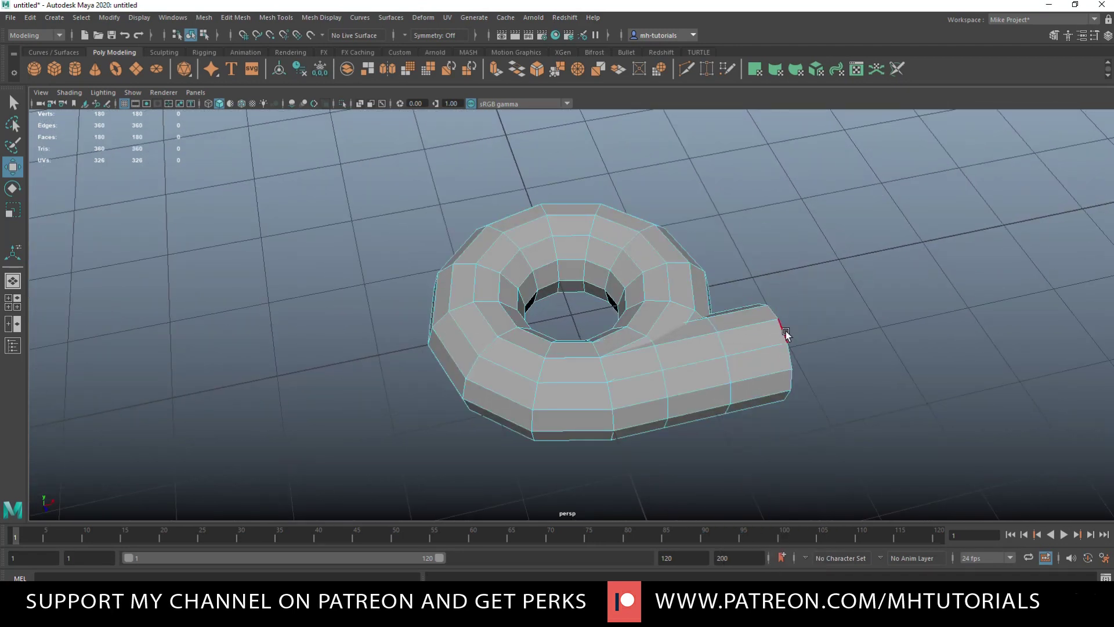
key(ctrl+e)
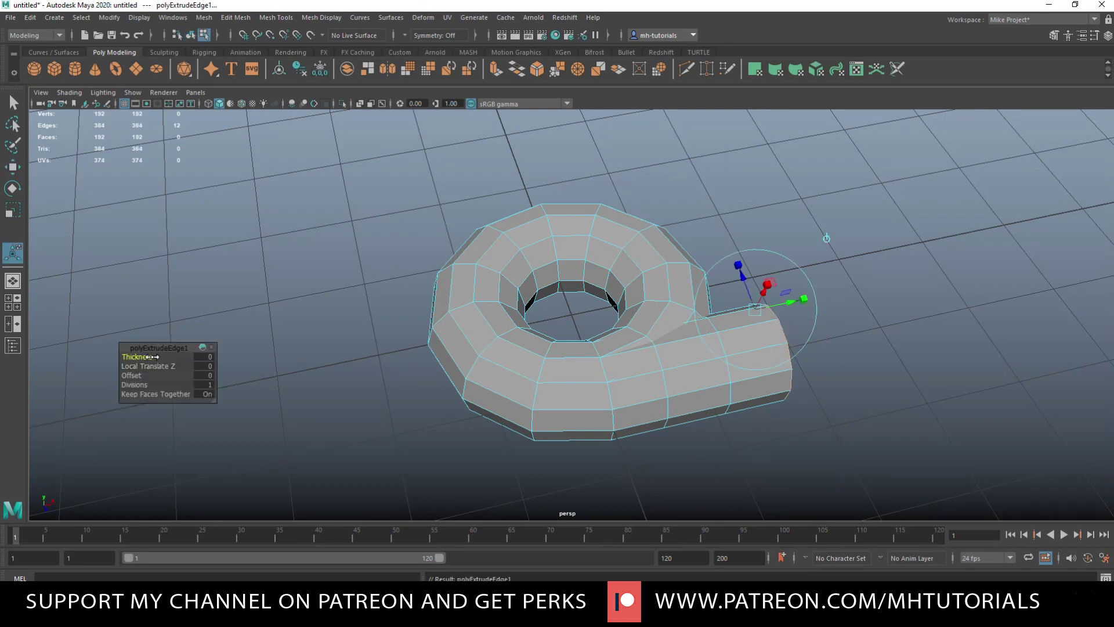
drag(153, 357, 155, 357)
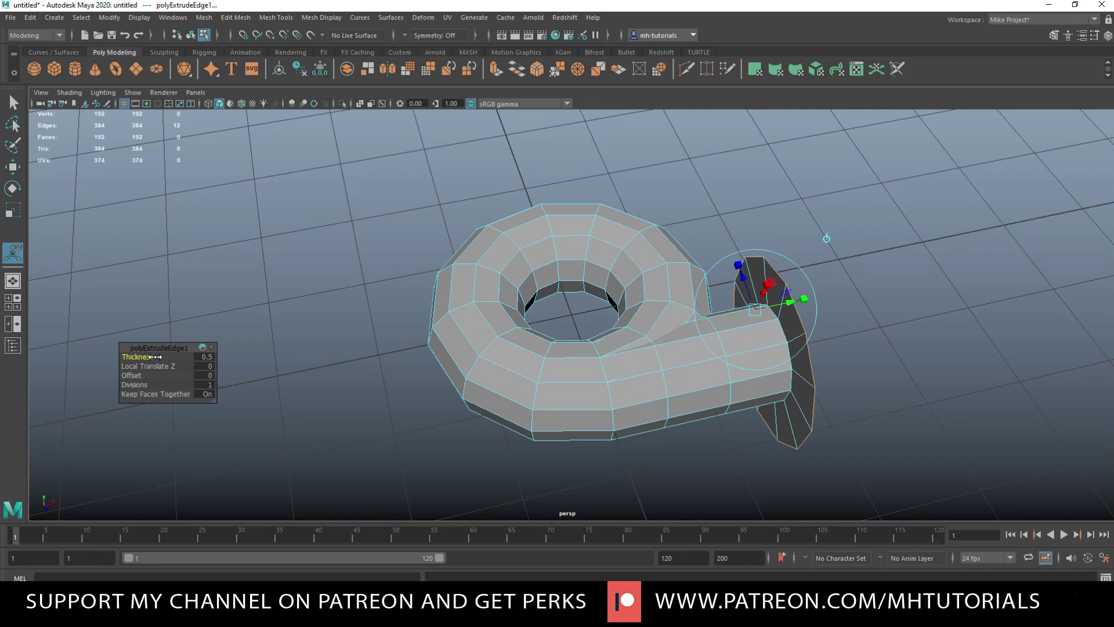
click(204, 356)
text(0.1)
key(Return)
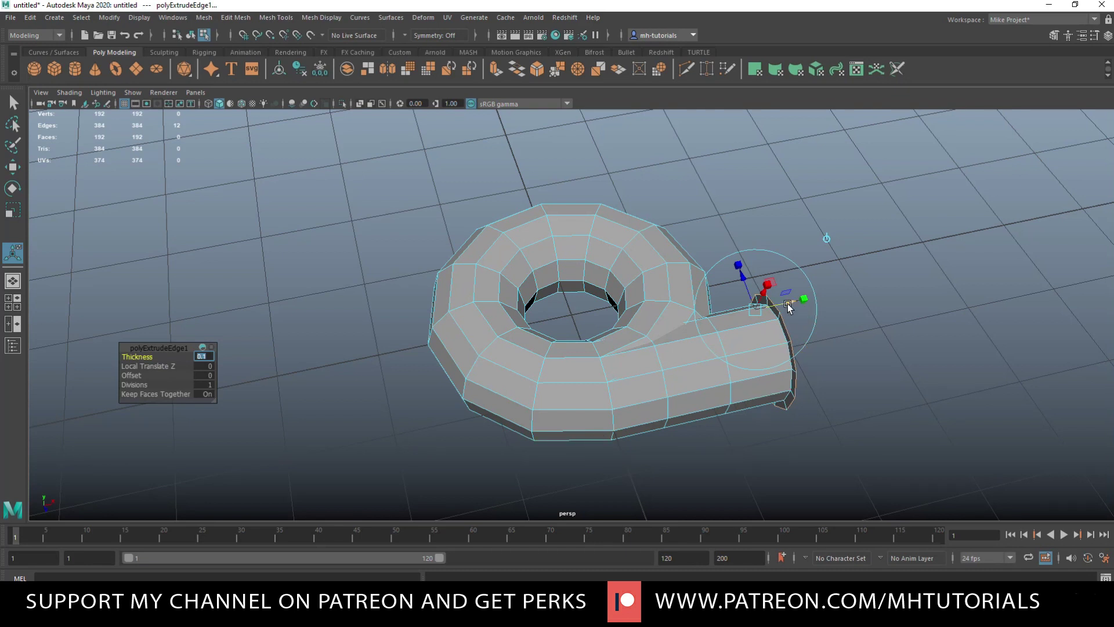
Step: Extrude the rim's outer border edge loop again and move it outward along the pipe by about -0.107 in Local Translate Z
drag(790, 305, 795, 305)
key(ctrl+z)
key(ctrl+e)
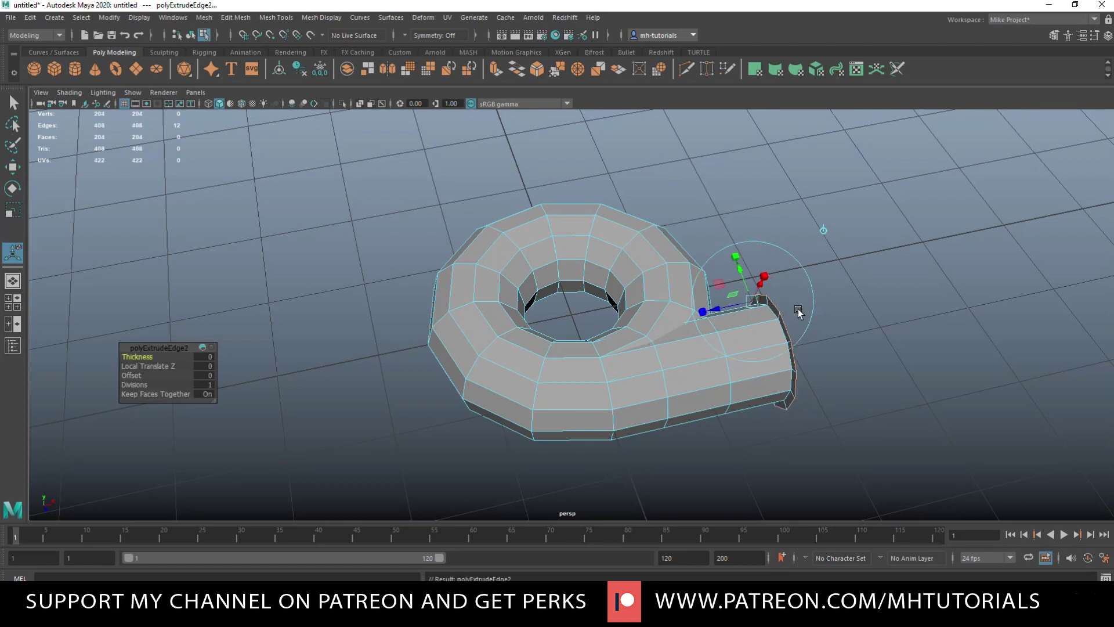
drag(722, 313, 731, 311)
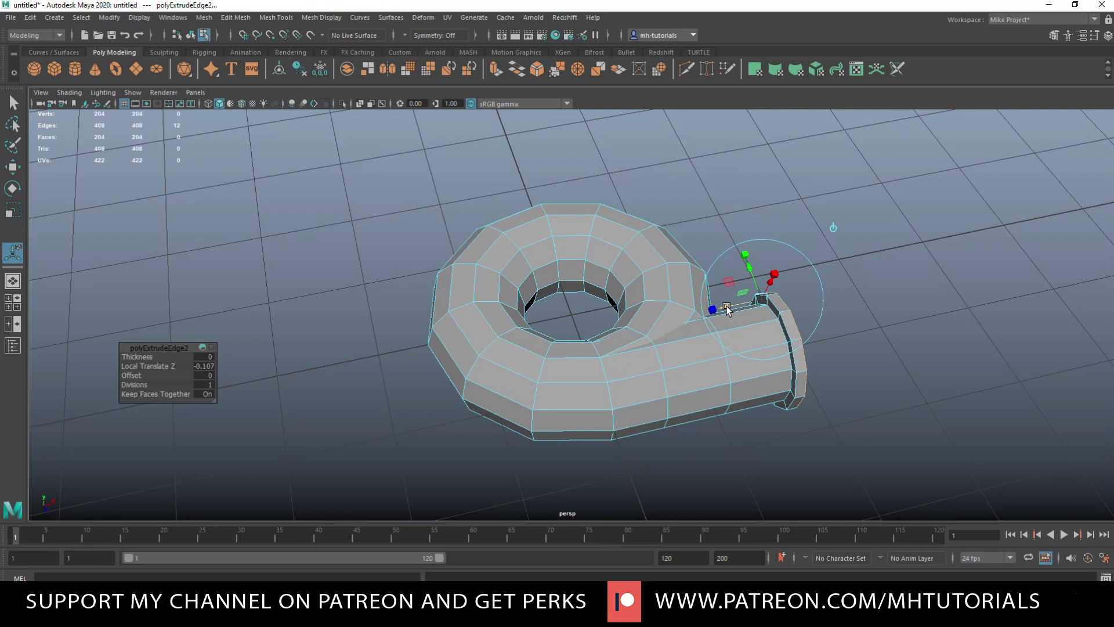
Step: Extrude the rim's open border edge loop once more and scale it outward to form a wider flange ring
key(ctrl+e)
key(w)
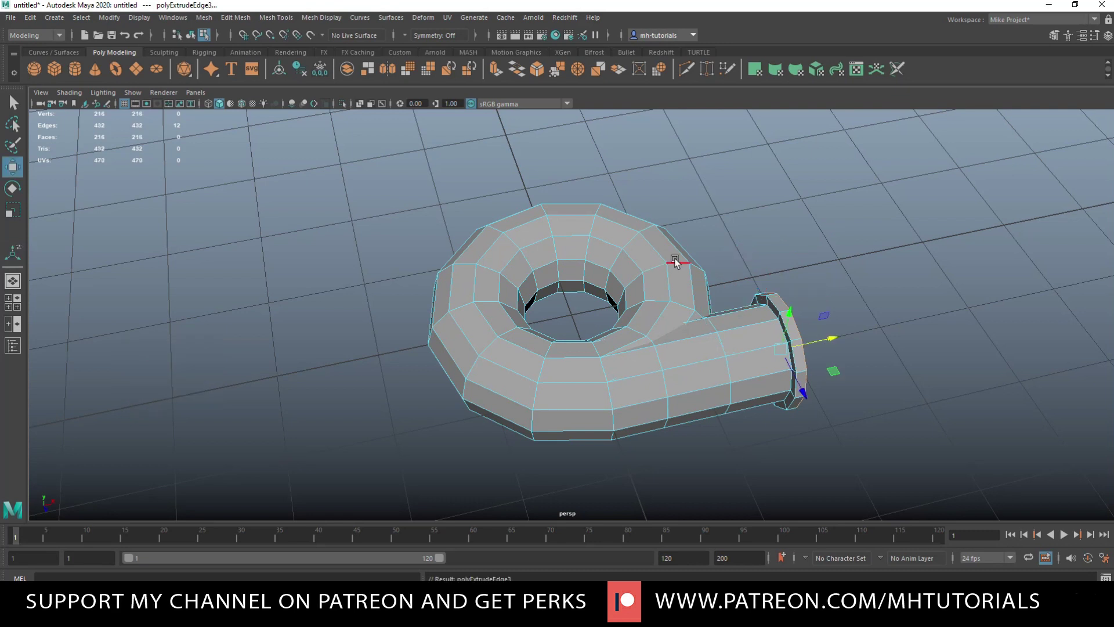
drag(828, 338, 800, 347)
key(r)
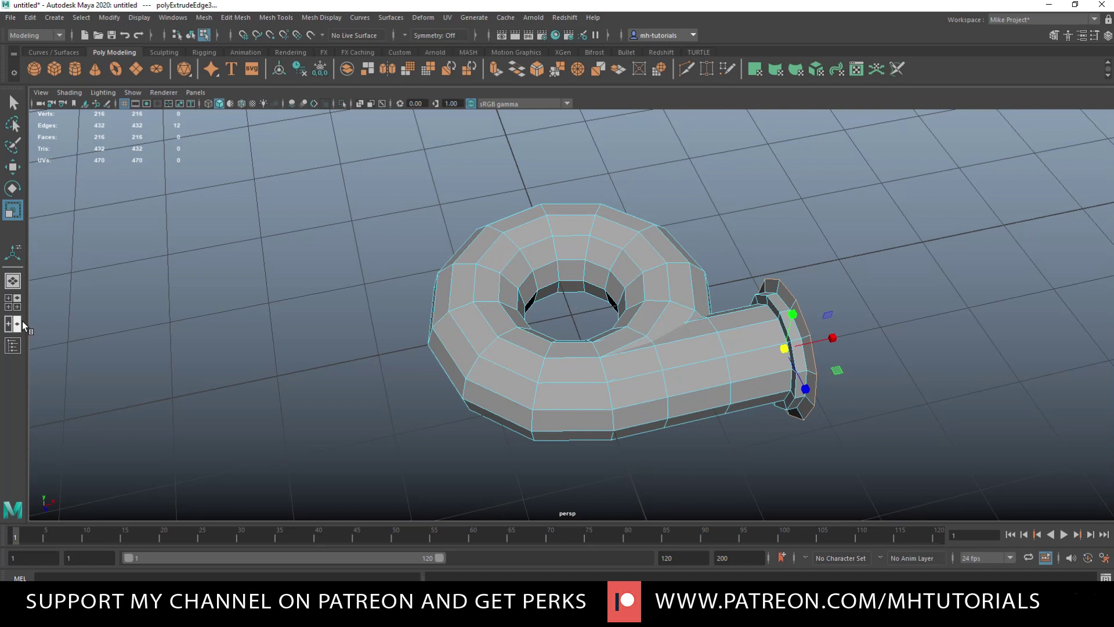
Step: In the side view, snap the topmost vertex of the flange's outer ring vertically up to the nearest grid line
click(16, 307)
key(space)
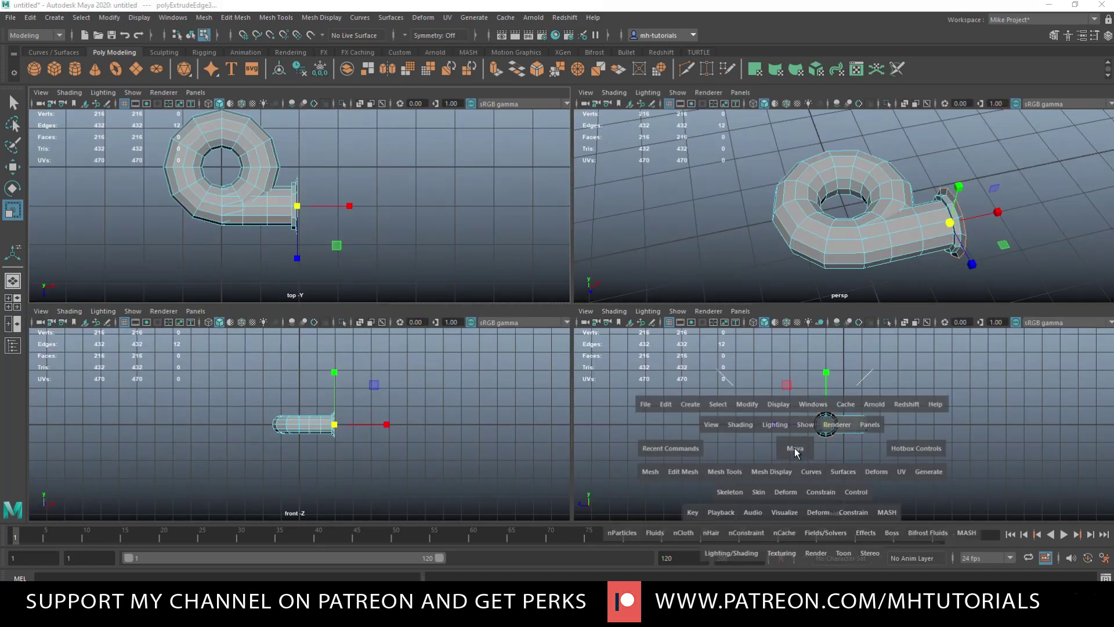
scroll(601, 387, up, 8)
right_drag(517, 235, 474, 240)
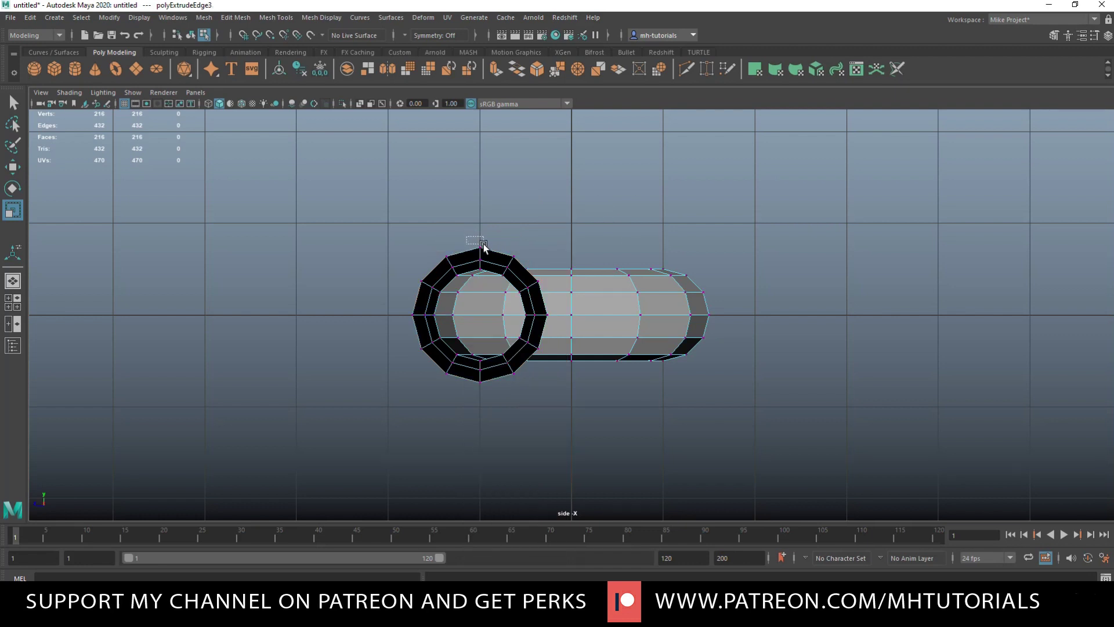
click(482, 247)
key(w)
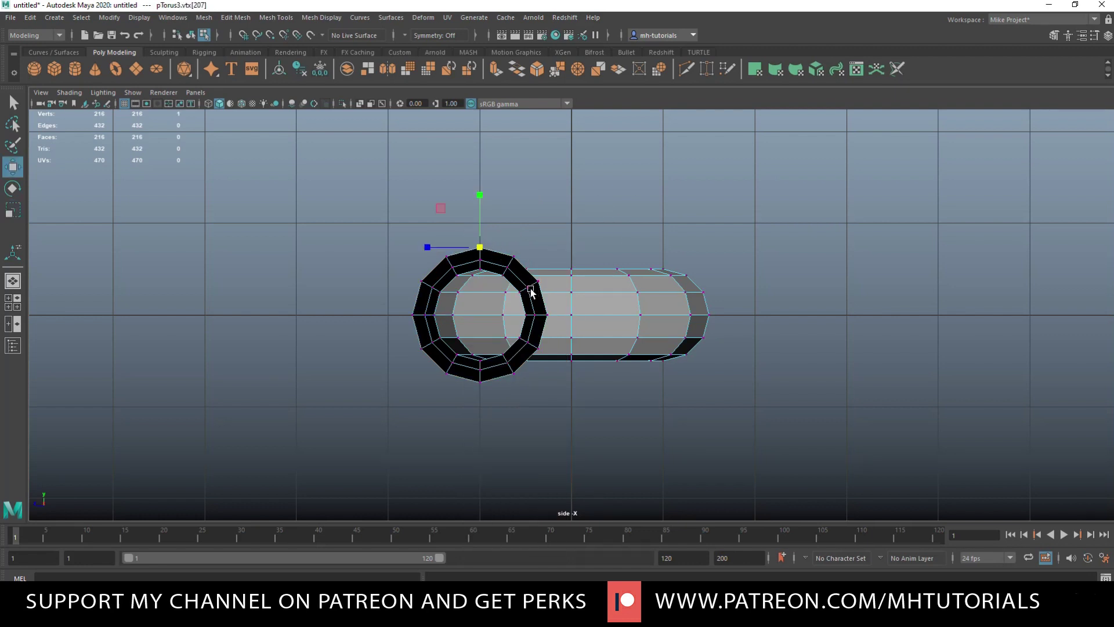
drag(480, 213, 480, 188)
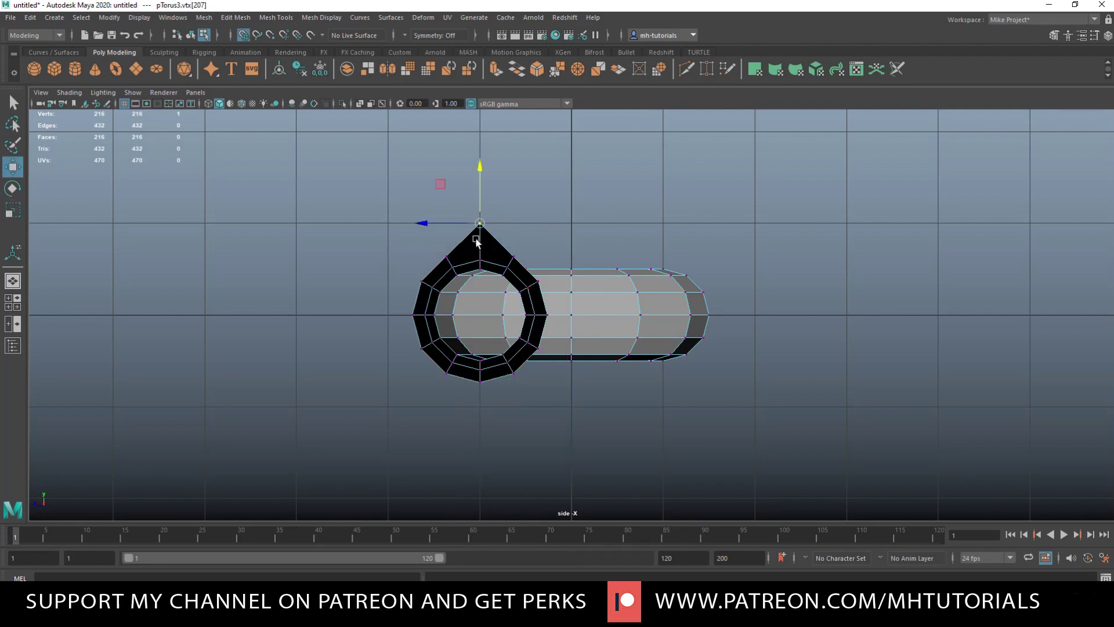
Step: Snap the flange's bottom vertex down and its side vertex facing away from the torus outward to the nearest grid lines
click(481, 381)
drag(483, 330, 482, 354)
click(413, 314)
drag(380, 314, 355, 320)
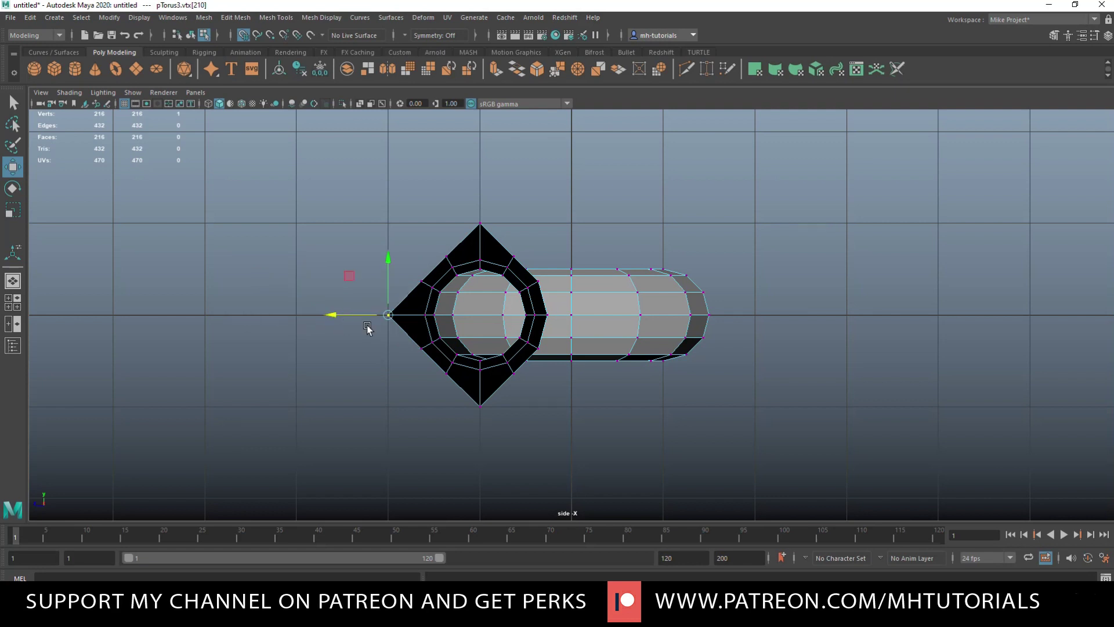
Step: Show the side view in wireframe and snap the flange's torus-side middle vertex outward to the nearest grid line
click(547, 316)
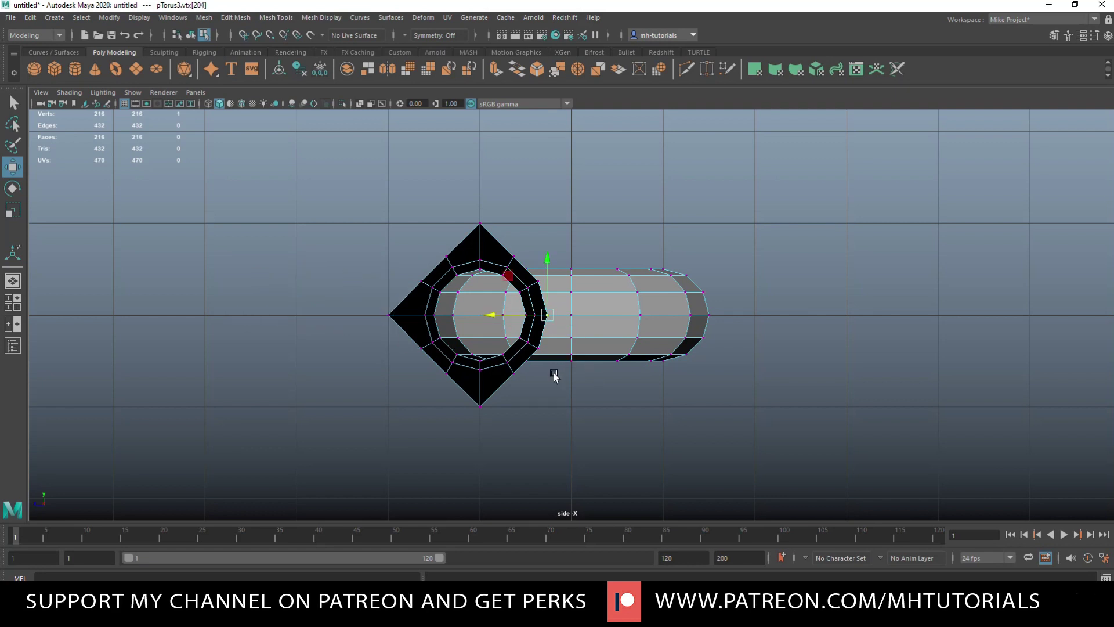
key(4)
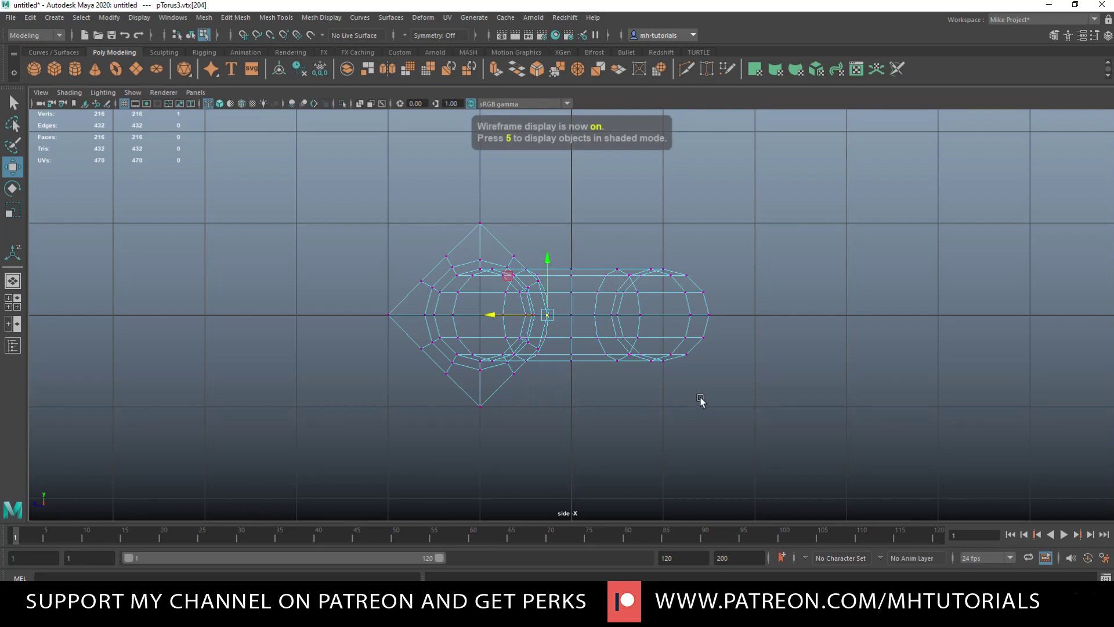
key(space)
key(space)
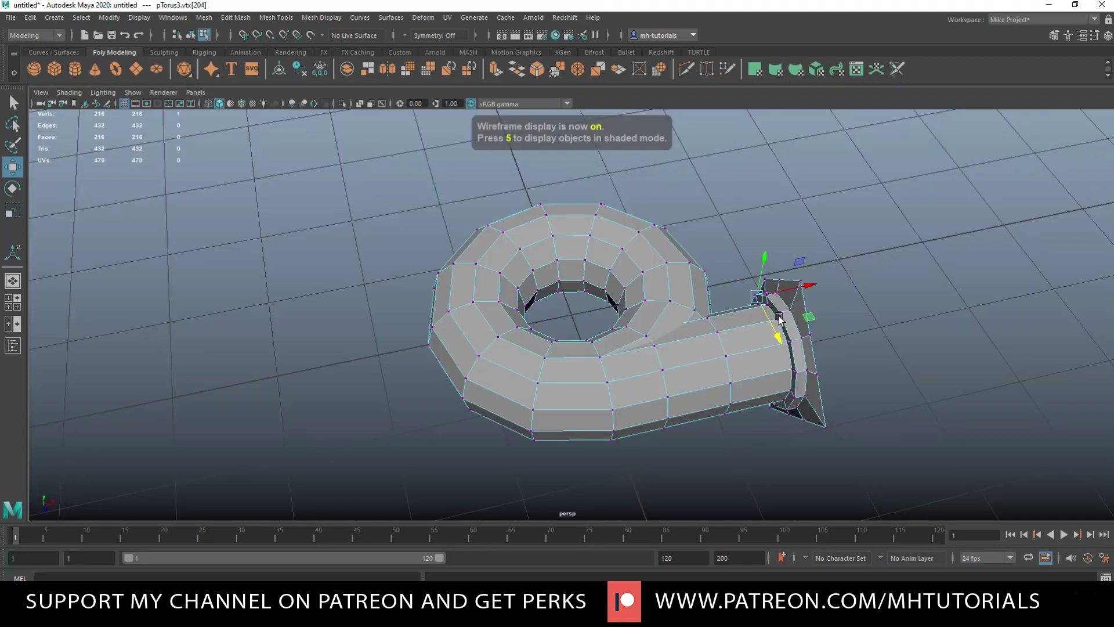
alt+drag(739, 373, 845, 386)
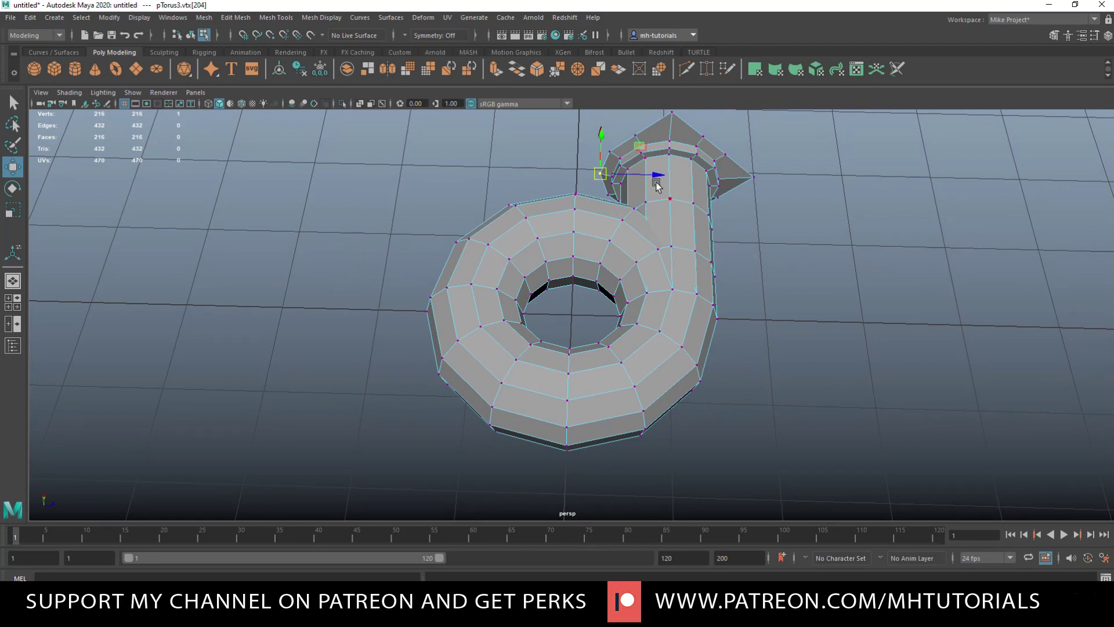
drag(657, 180, 633, 179)
alt+drag(794, 266, 696, 310)
Step: In the four-view layout, snap one upper diagonal vertex of the flange on the side away from the torus to the square's grid corner
click(755, 204)
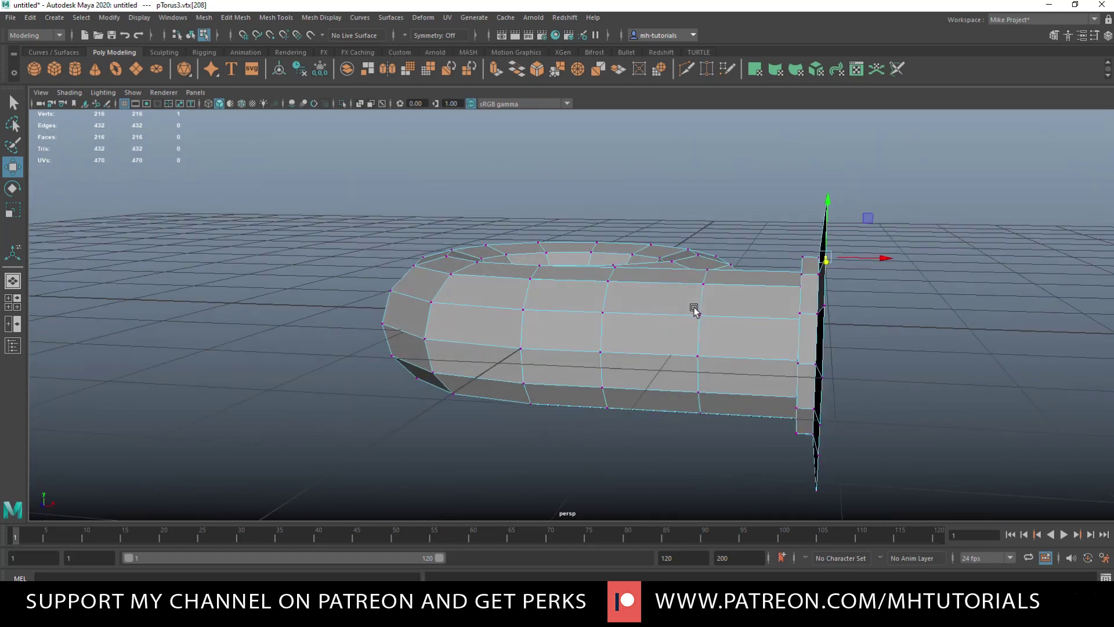
click(9, 304)
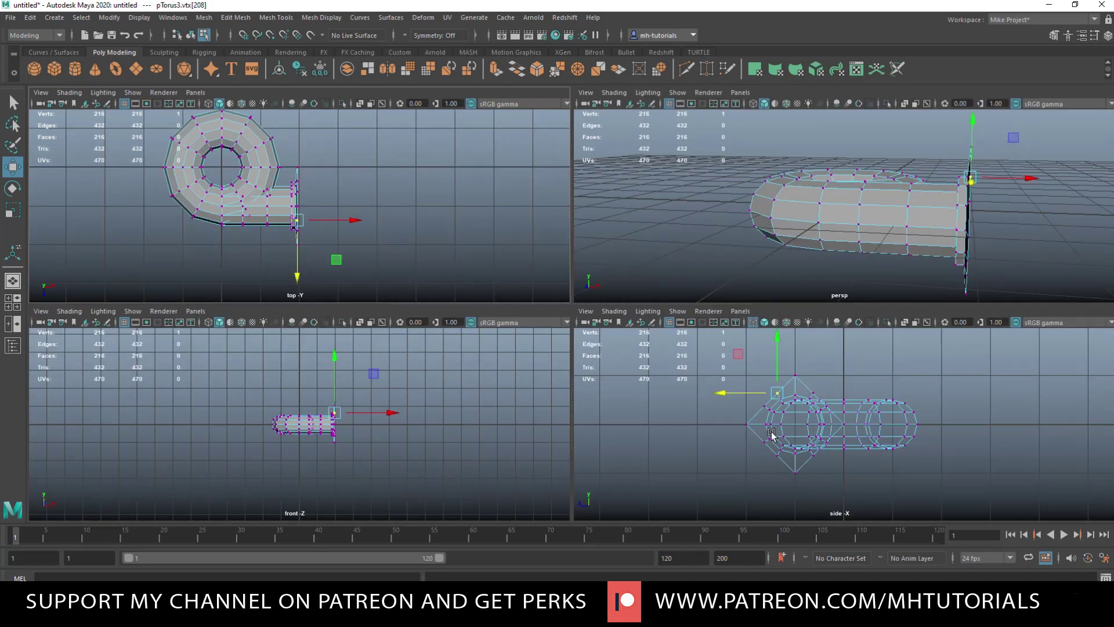
key(w)
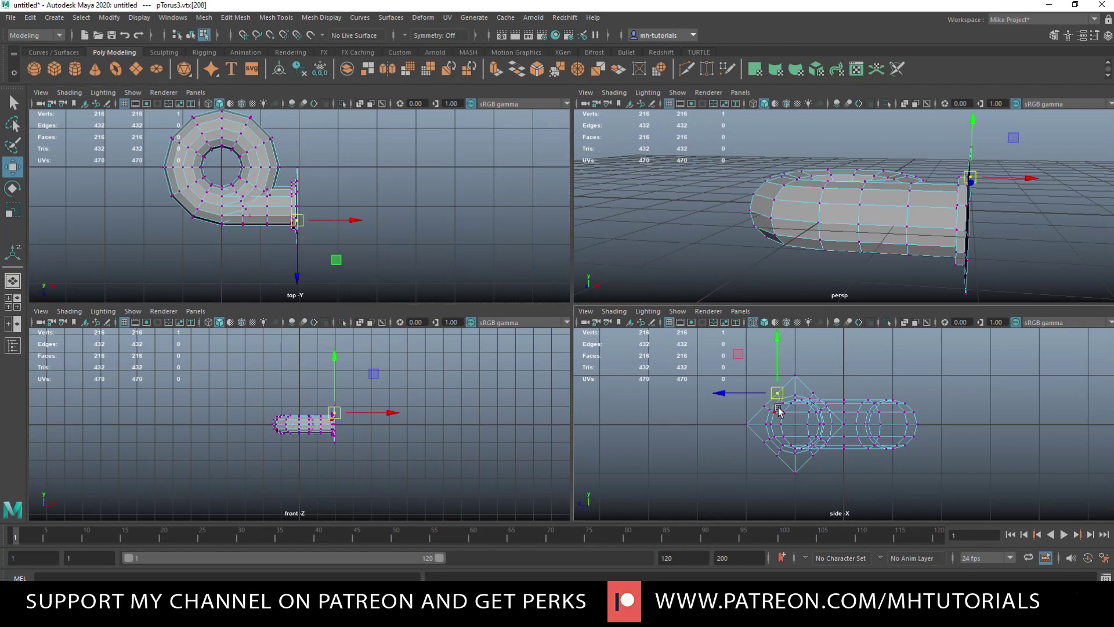
key(d)
key(x)
middle_drag(785, 405, 754, 425)
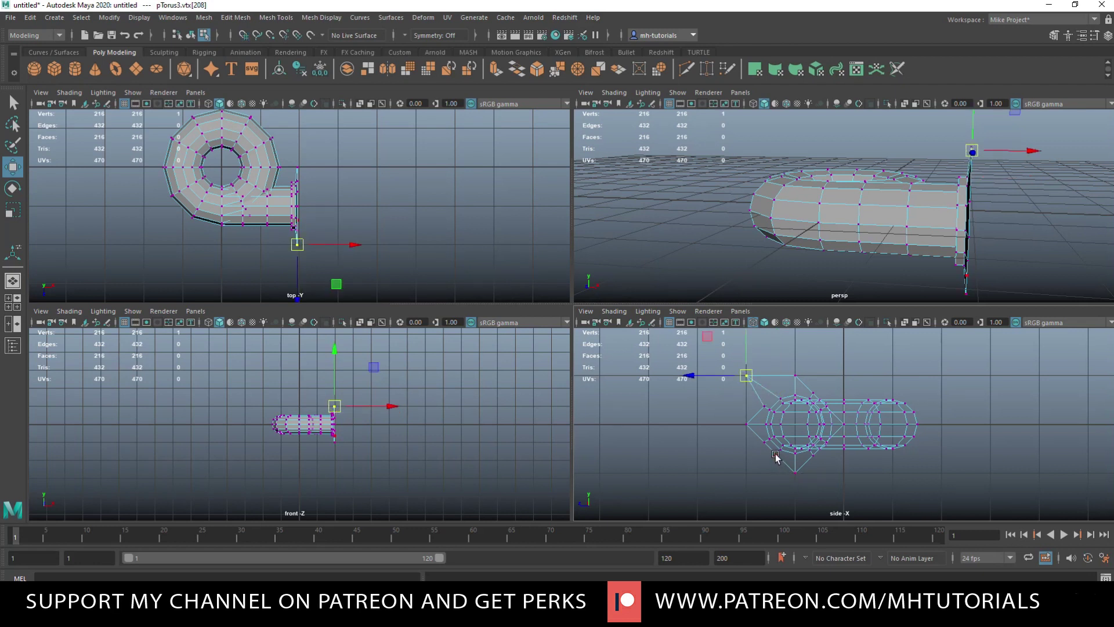
Step: Snap one diagonal flange vertex to each of the three remaining grid corners in the side view to outline a square
click(795, 471)
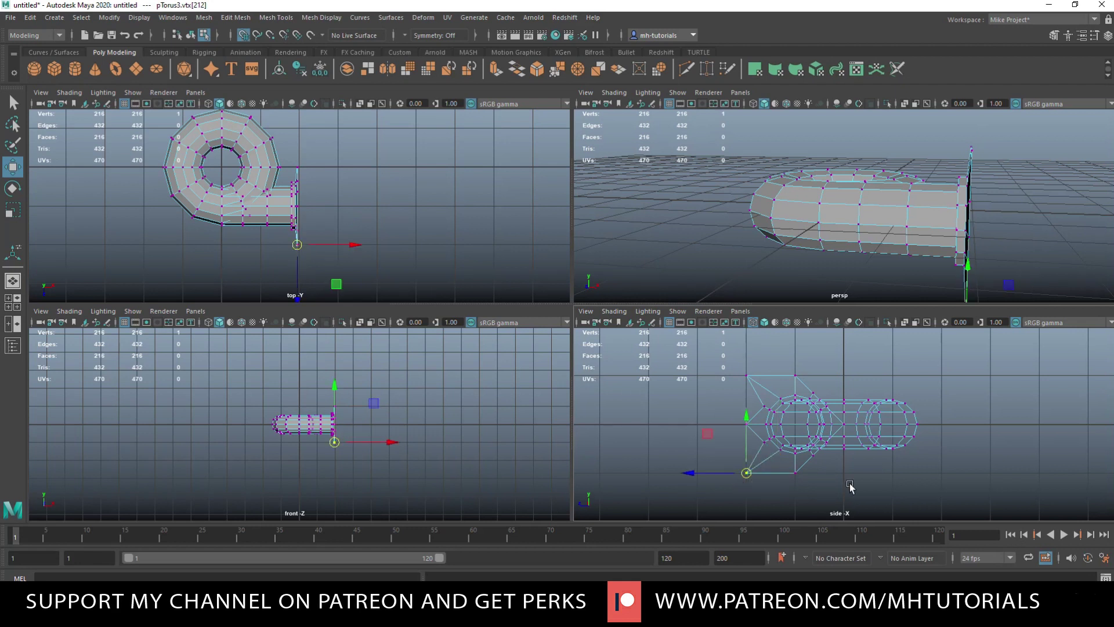
click(814, 457)
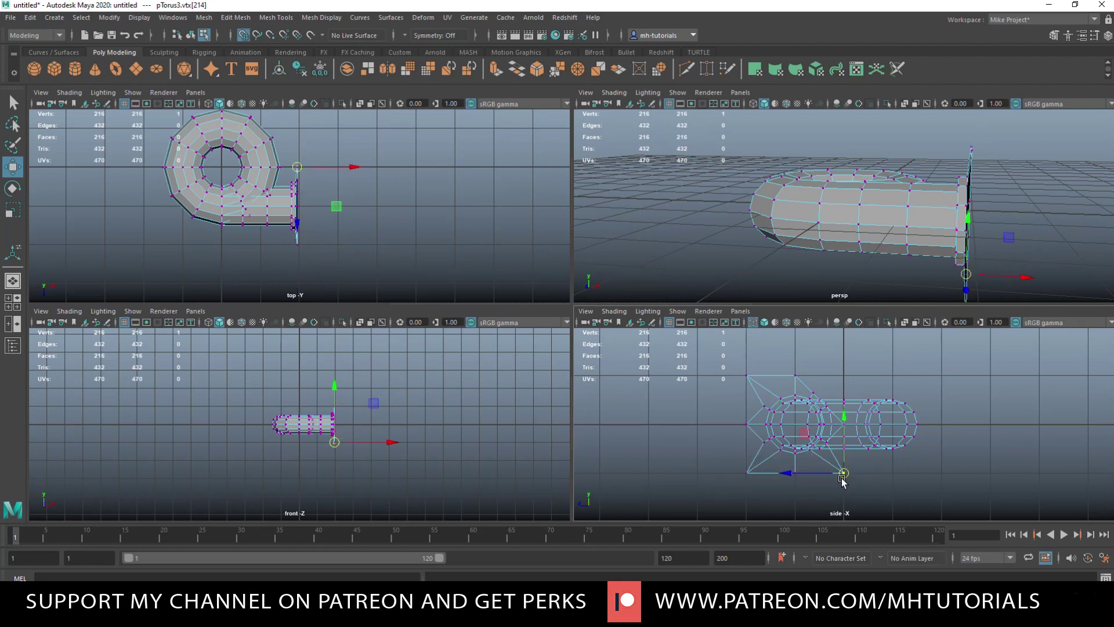
click(814, 392)
drag(816, 393, 837, 378)
Step: Snap the remaining two diagonal flange vertices on the side away from the torus onto the square's upper and lower corners
scroll(864, 400, up, 3)
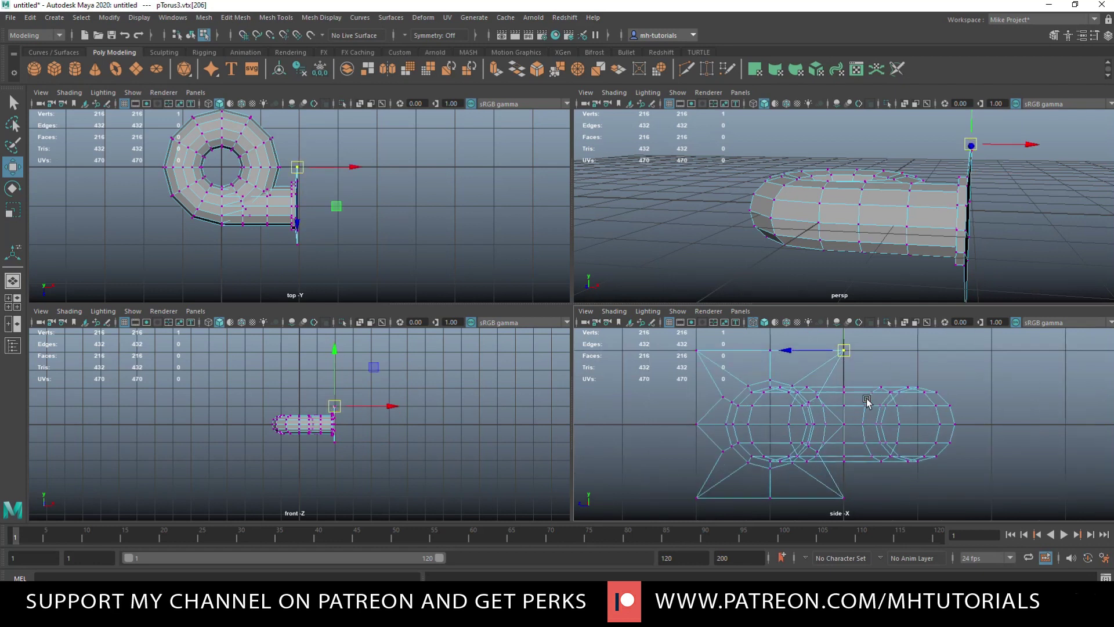
scroll(866, 401, down, 4)
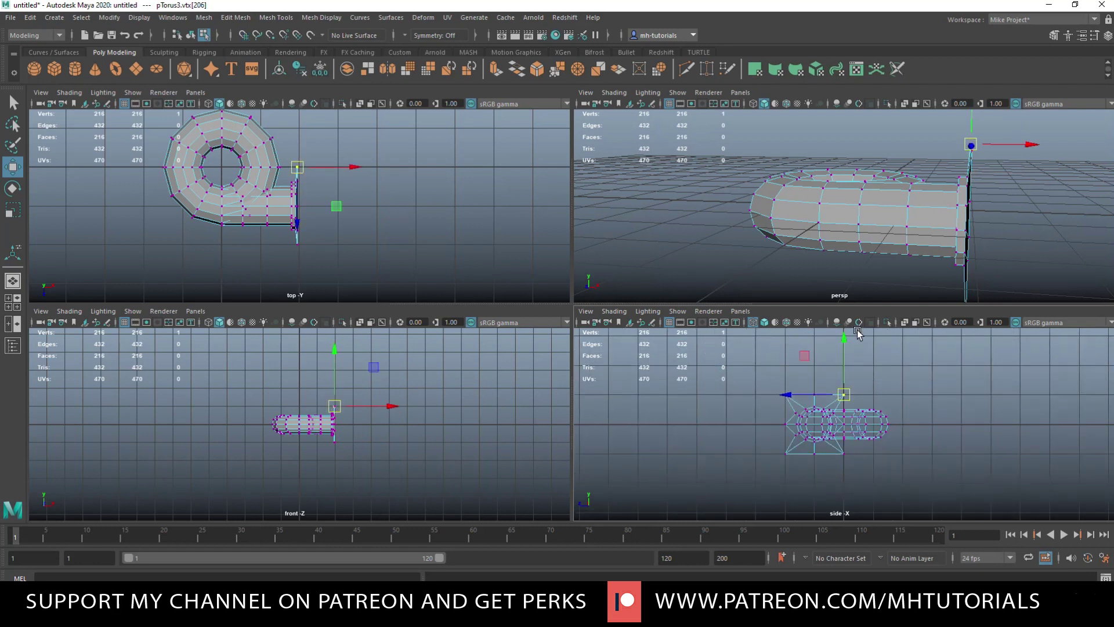
alt+drag(879, 264, 987, 241)
click(986, 182)
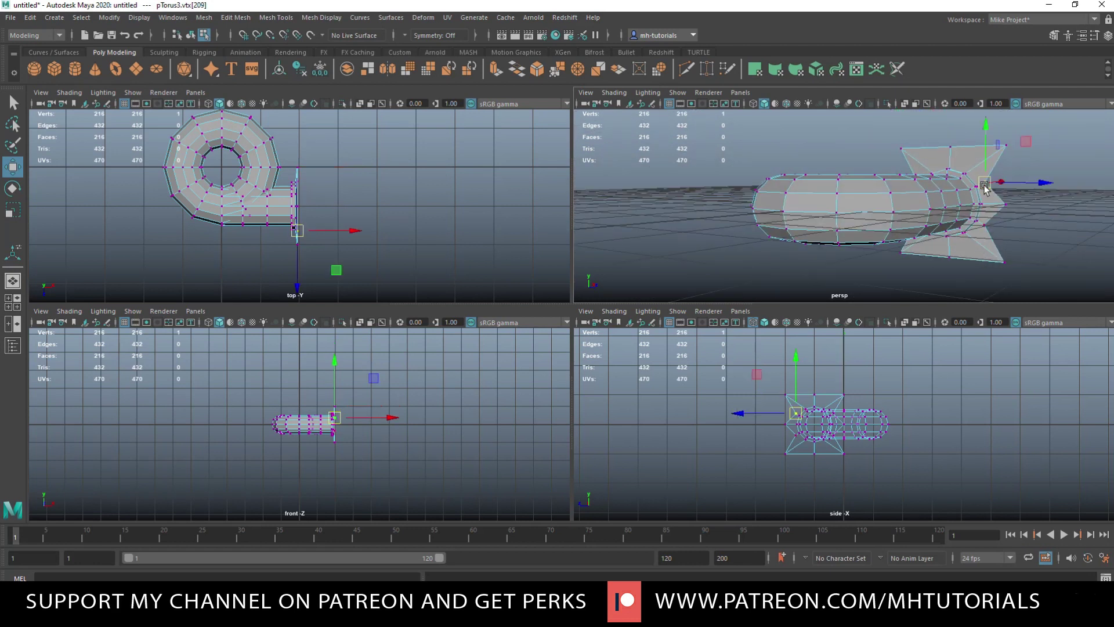
scroll(812, 435, up, 2)
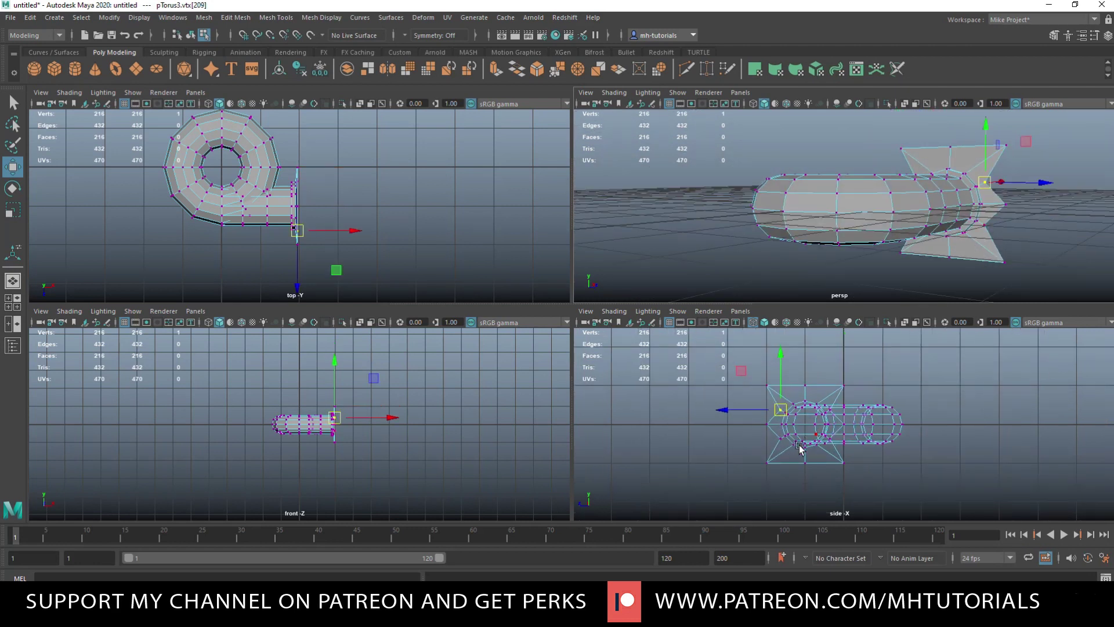
key(space)
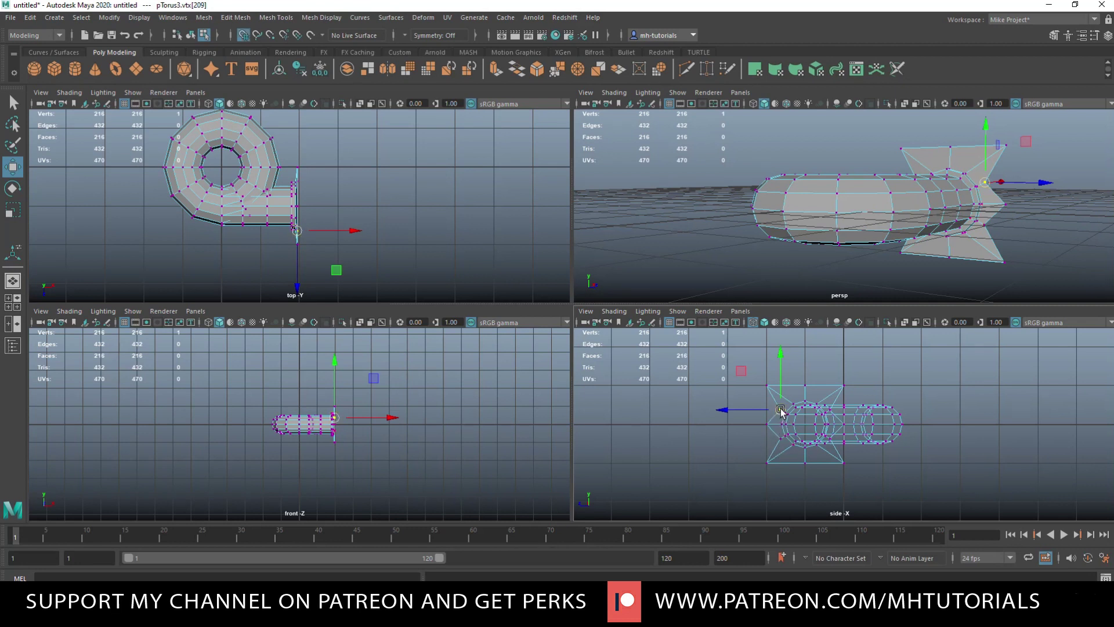
drag(778, 413, 768, 387)
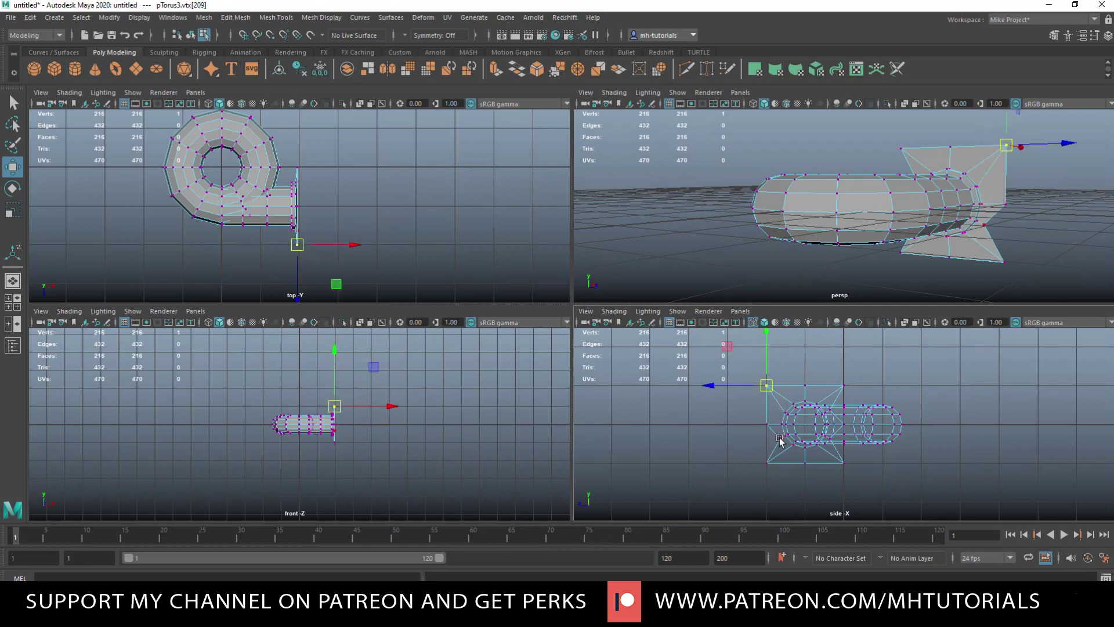
click(767, 463)
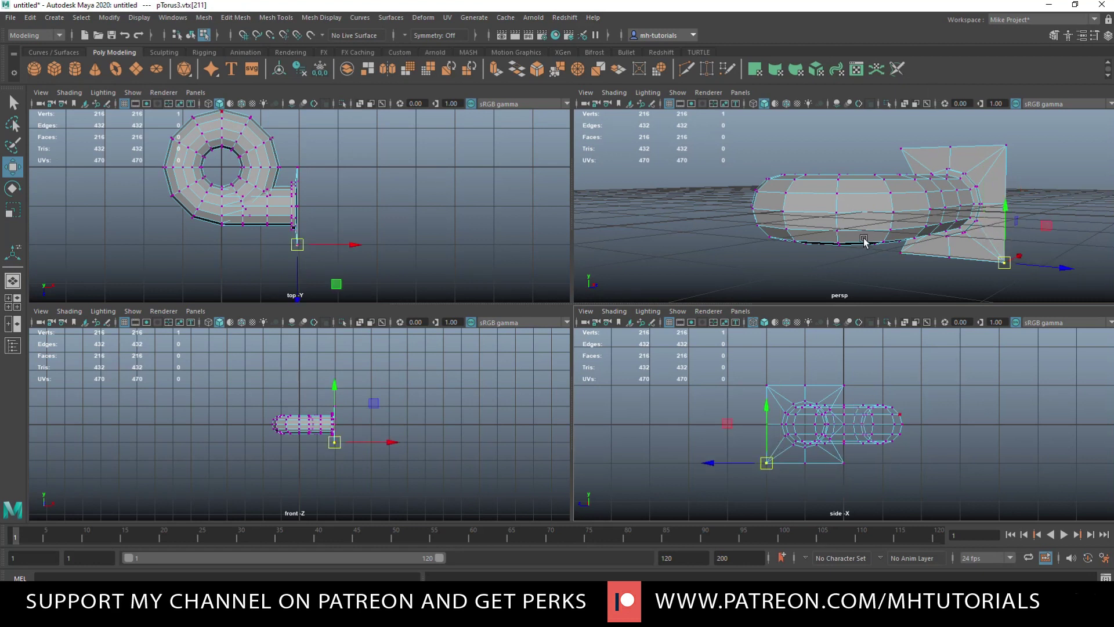
Step: Snap the remaining two diagonal flange vertices on the torus side onto the square's upper and lower corners
alt+drag(857, 233, 1013, 244)
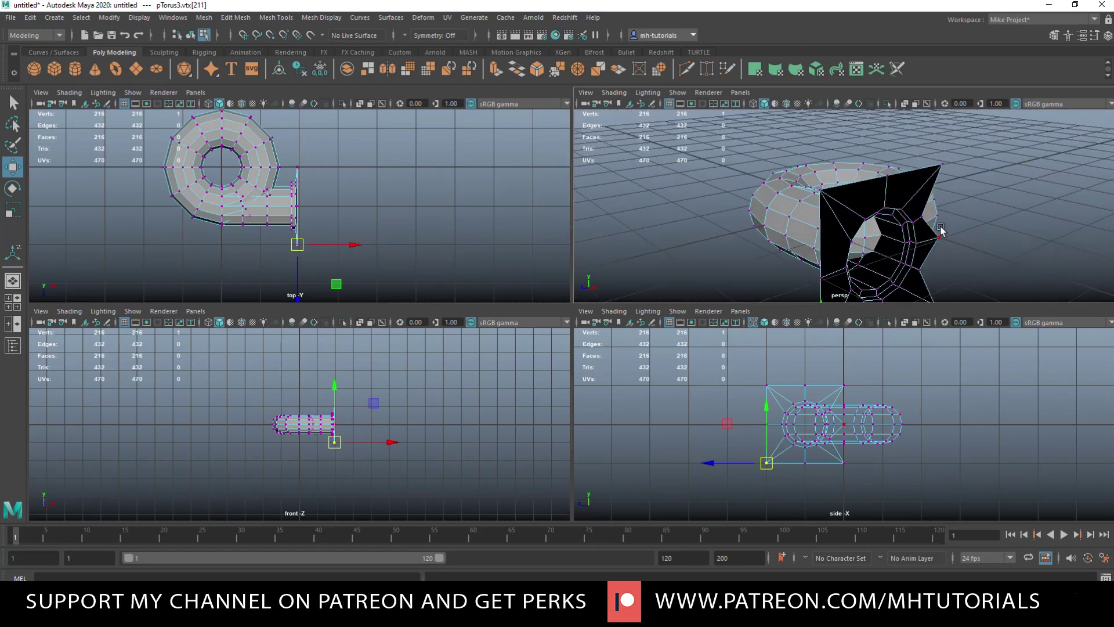
click(923, 218)
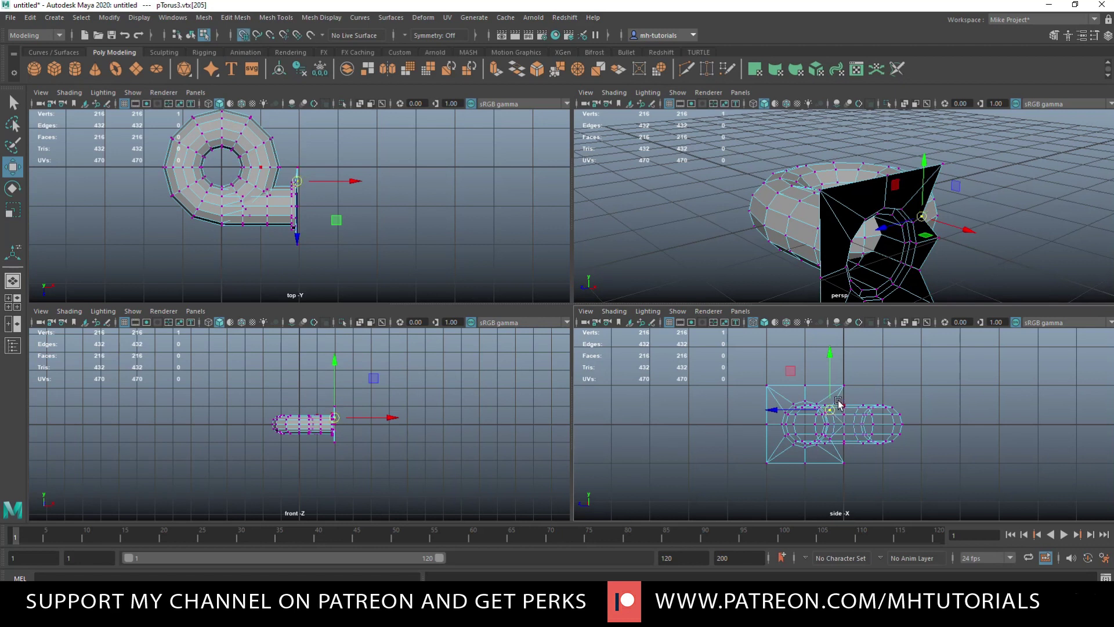
drag(831, 408, 844, 385)
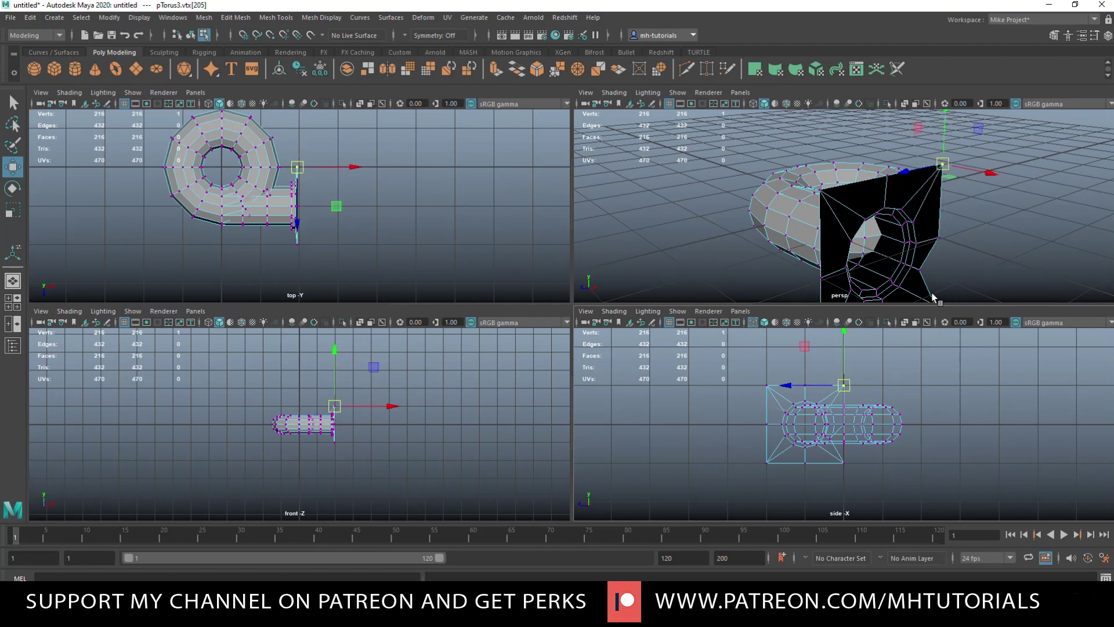
click(919, 269)
key(v)
drag(832, 438, 845, 462)
Step: Return the mesh to object mode in the perspective view and check its smooth preview before restoring the unsmoothed display
click(1005, 238)
key(space)
scroll(627, 291, down, 6)
scroll(606, 311, up, 3)
alt+drag(572, 328, 614, 324)
right_drag(606, 249, 666, 231)
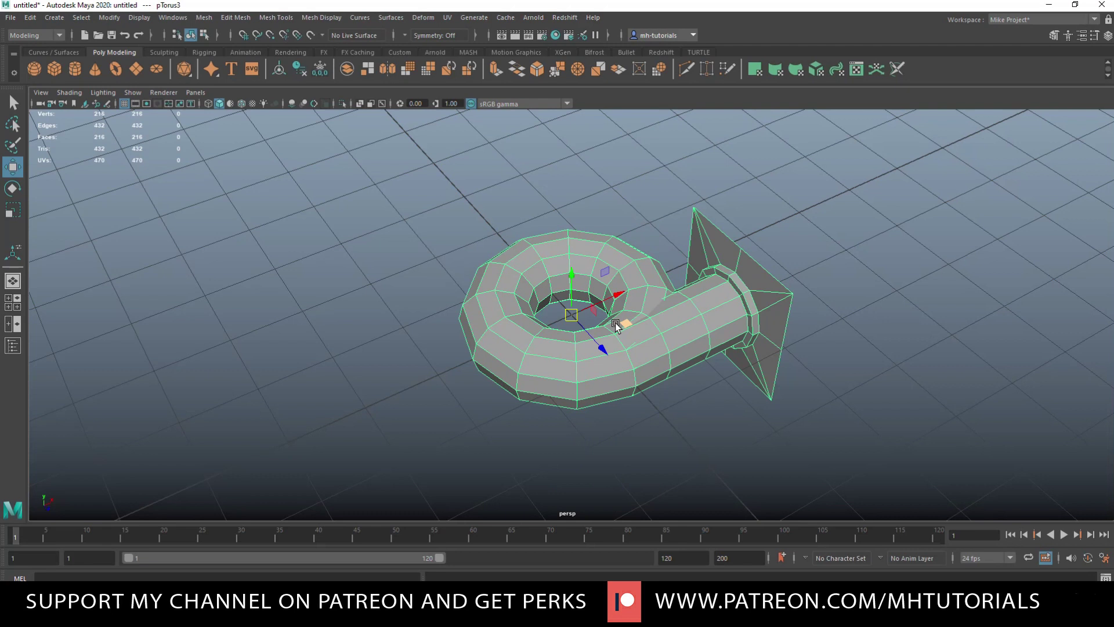
key(3)
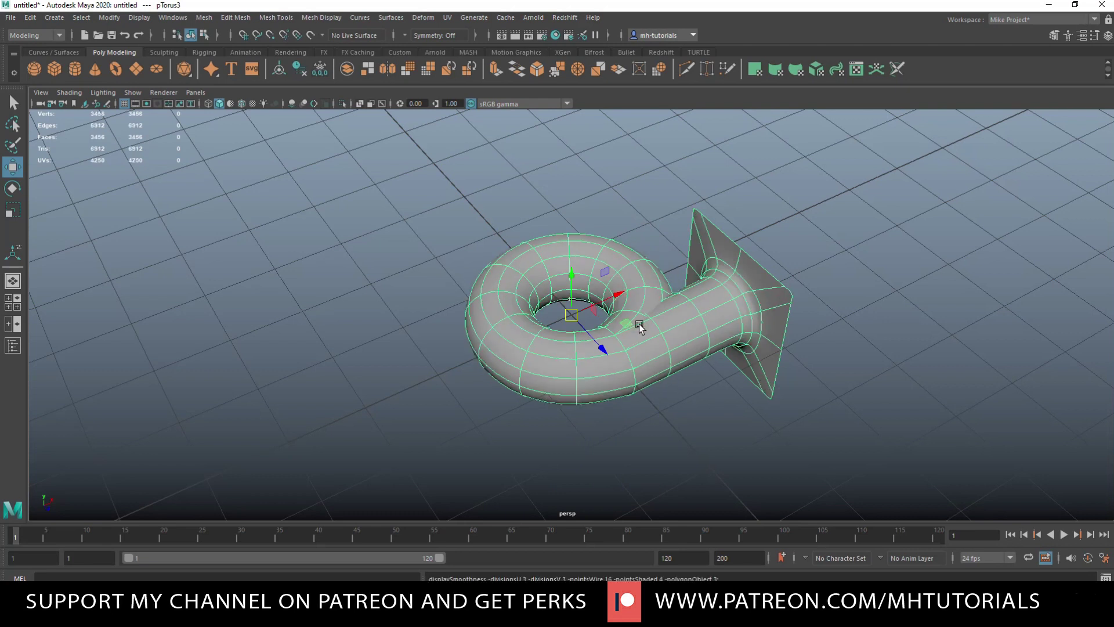
key(1)
Step: Insert supporting edge loops around the outlet's rim using Insert Edge Loop with equal distance from edge
scroll(719, 375, up, 3)
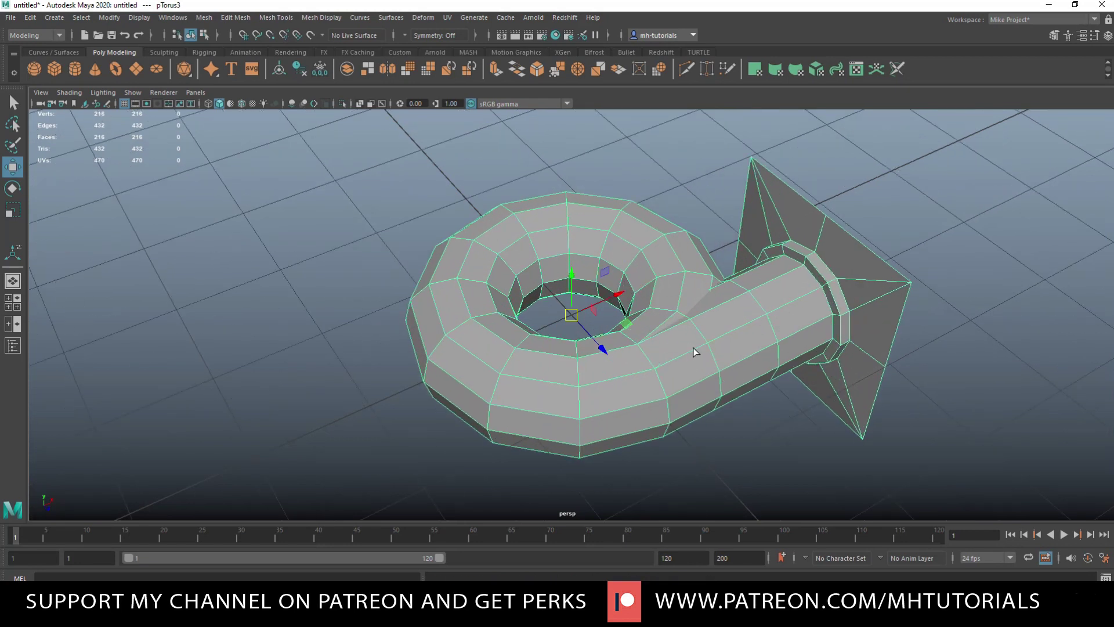
key(g)
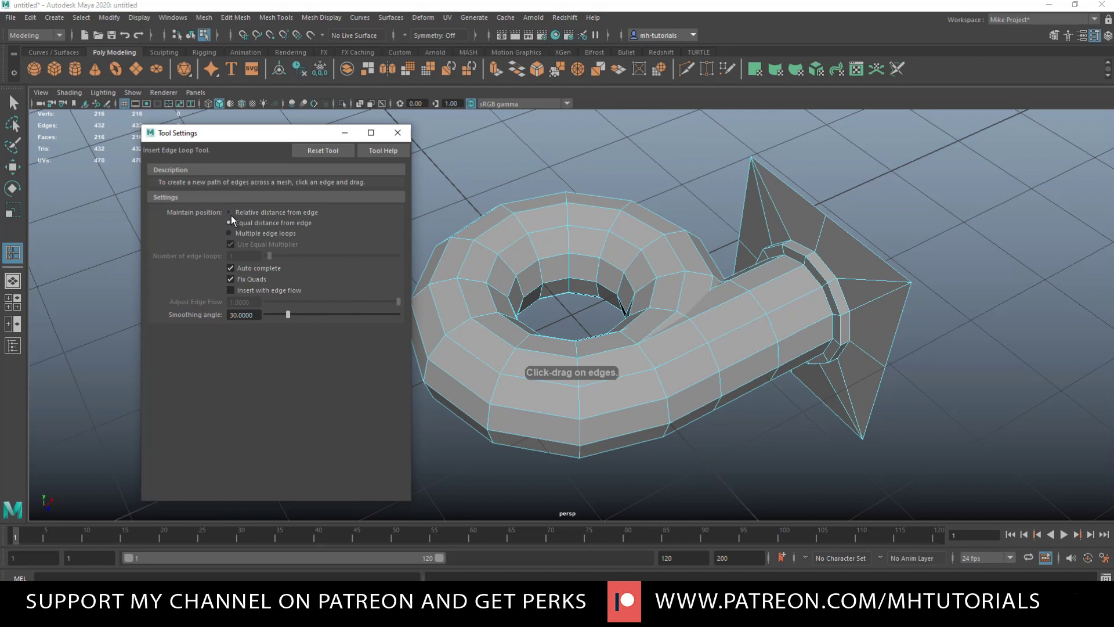
scroll(772, 325, up, 2)
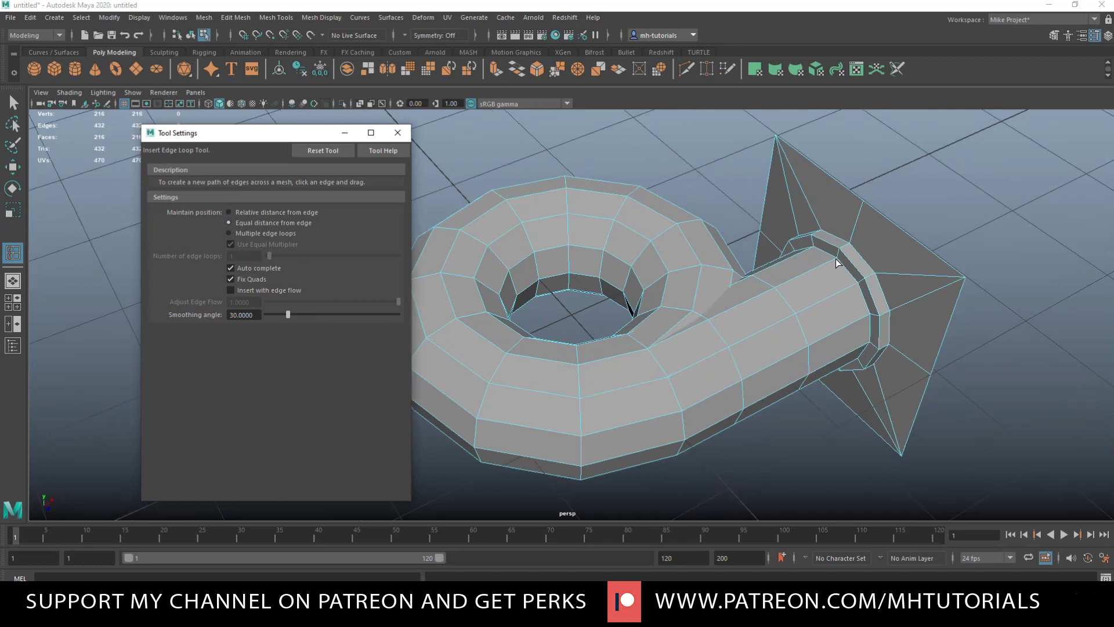
drag(834, 263, 845, 251)
key(ctrl+z)
mouse_move(882, 215)
right_down()
mouse_move(881, 190)
mouse_move(878, 215)
right_up()
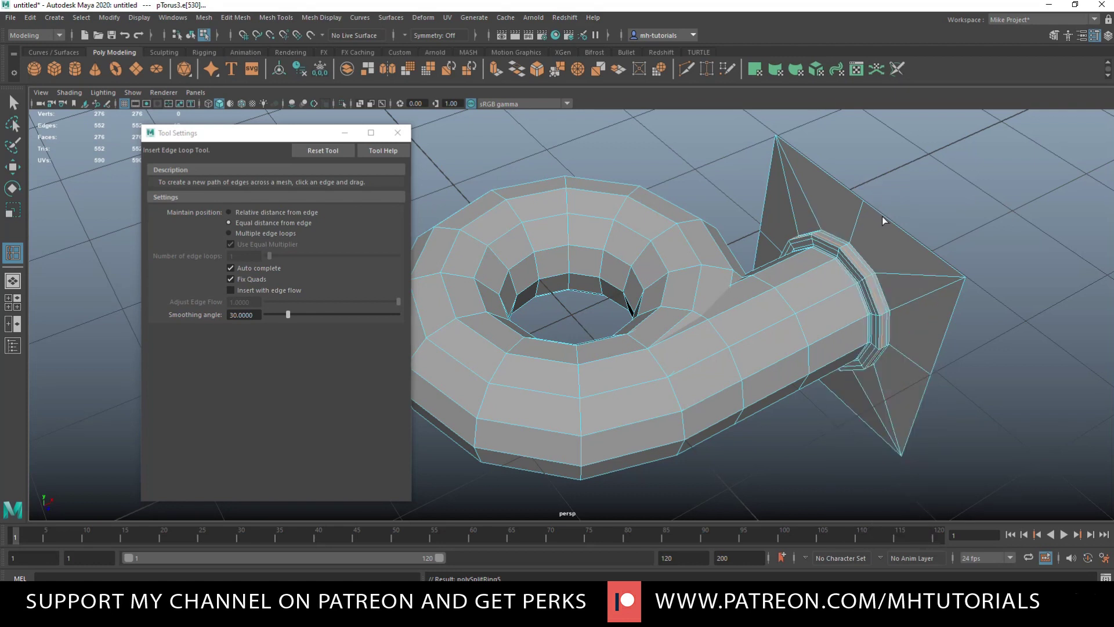
Step: Select the square flange's outer border edge loop in wireframe display and scale it down uniformly toward the outlet's rim
key(q)
click(893, 218)
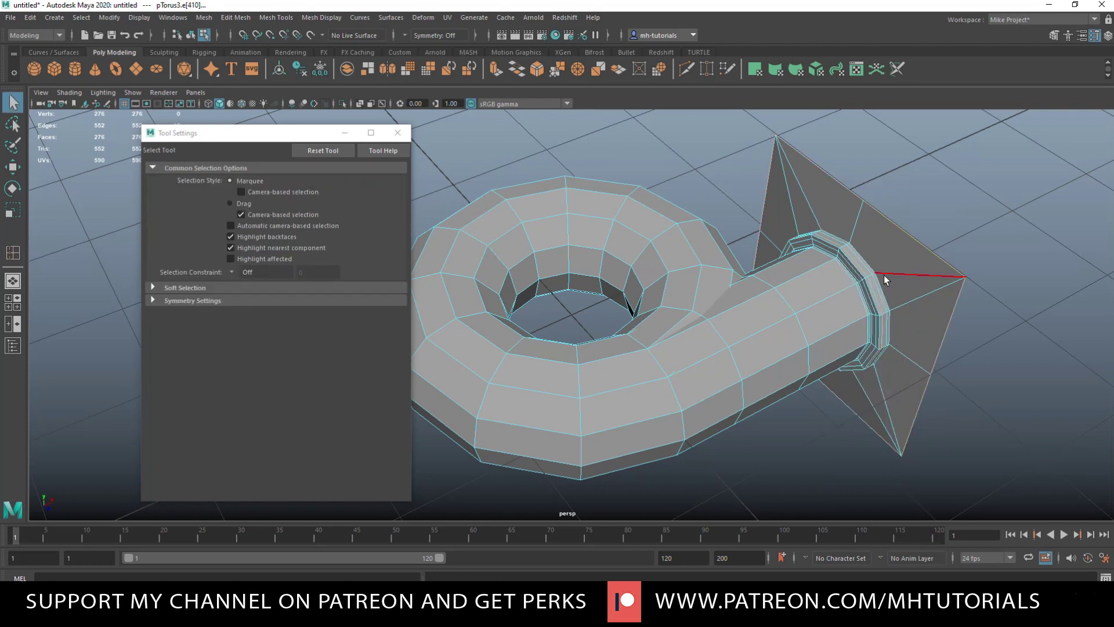
key(4)
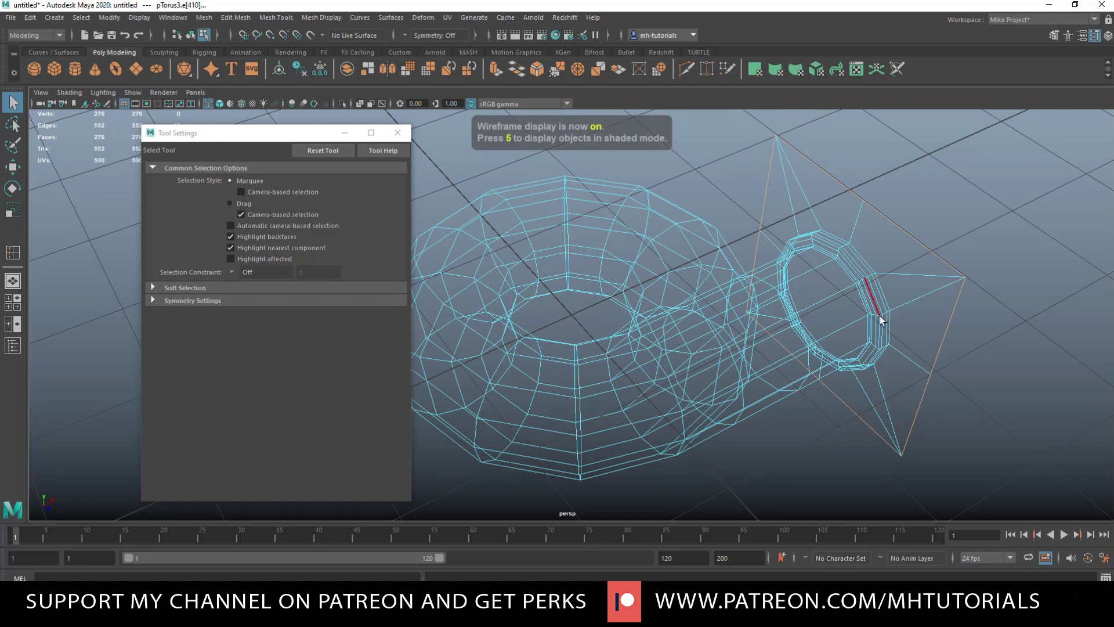
key(r)
drag(842, 302, 779, 311)
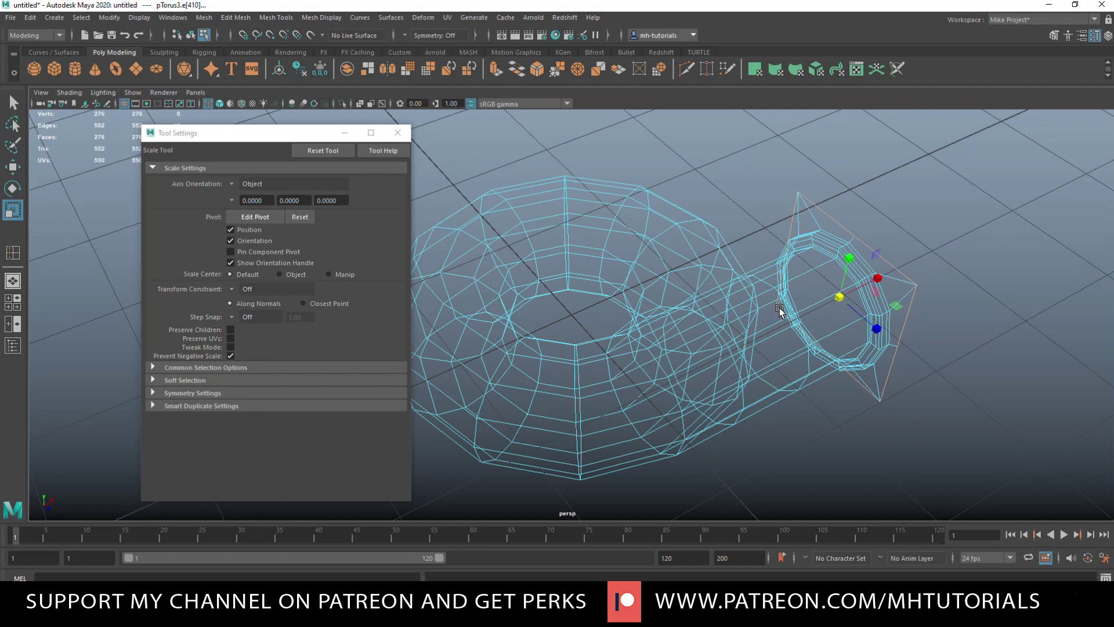
click(397, 132)
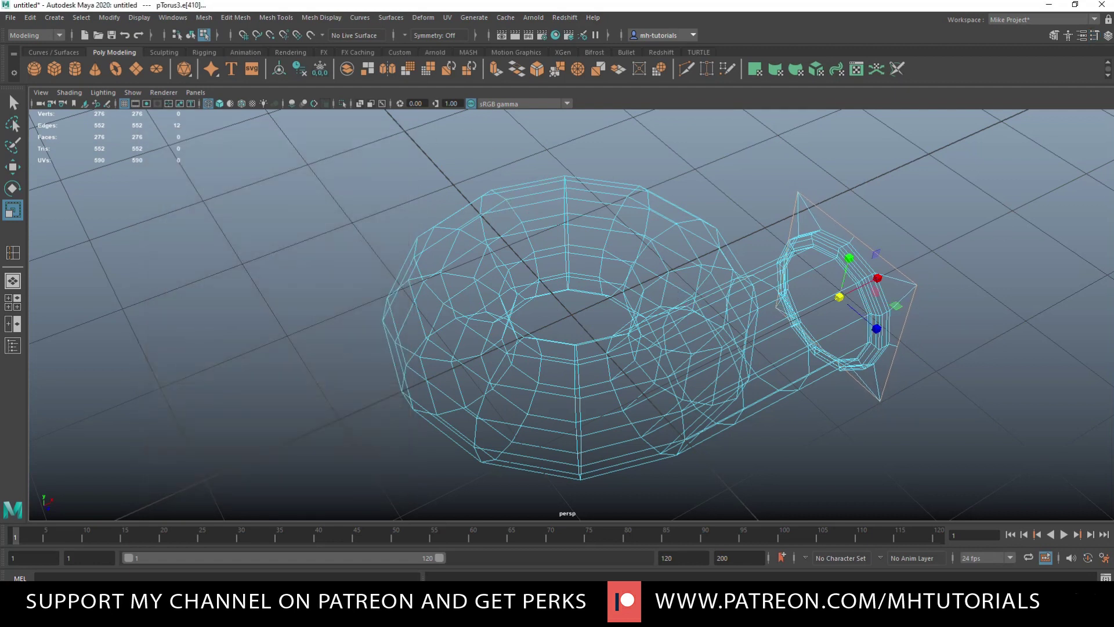
Step: In the front view, move the flange's outer border loop along X so it sits slightly closer to the outlet's rim
click(11, 306)
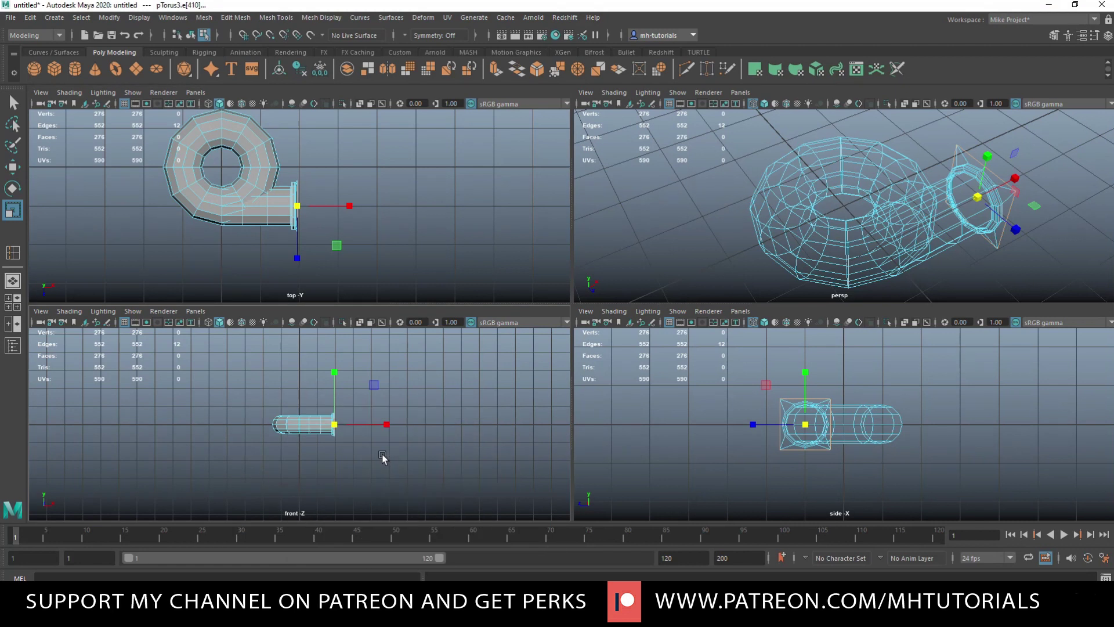
key(space)
key(f)
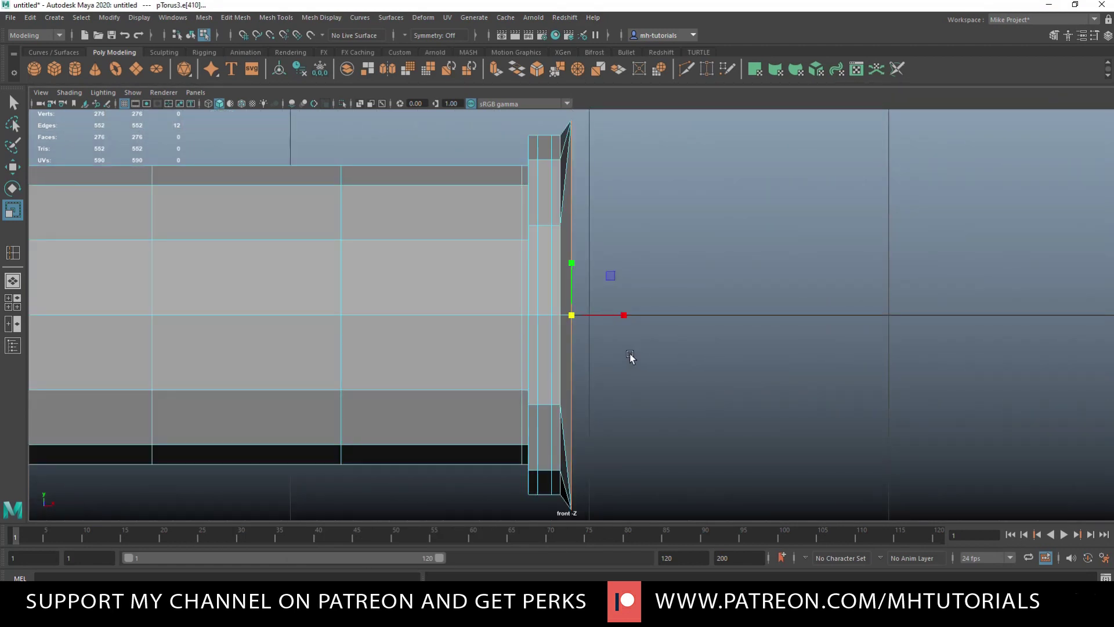
key(w)
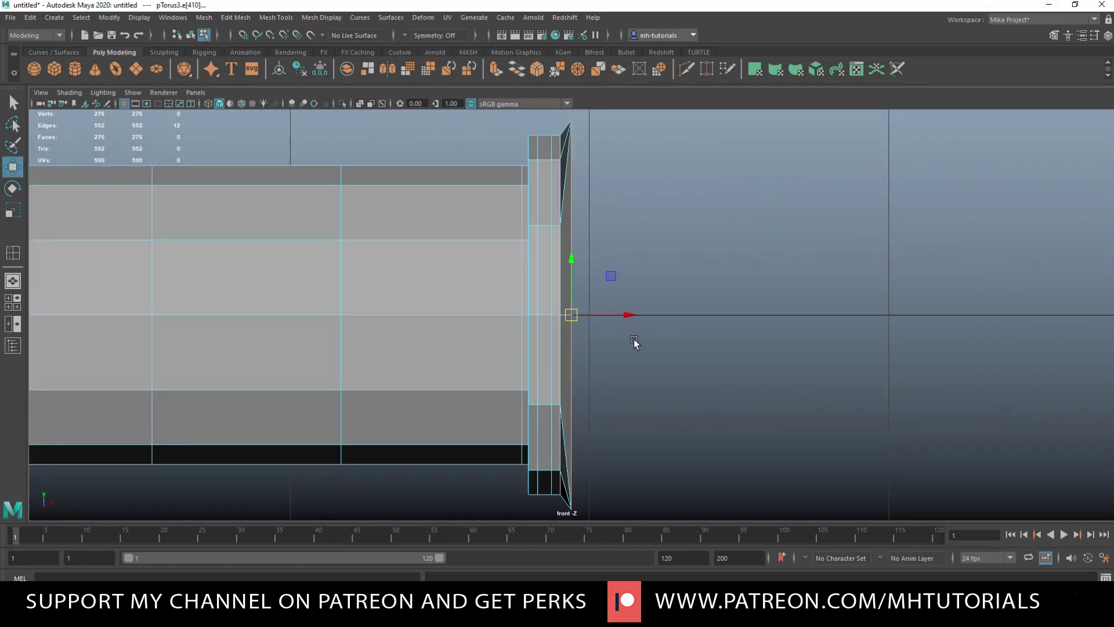
drag(624, 318, 573, 320)
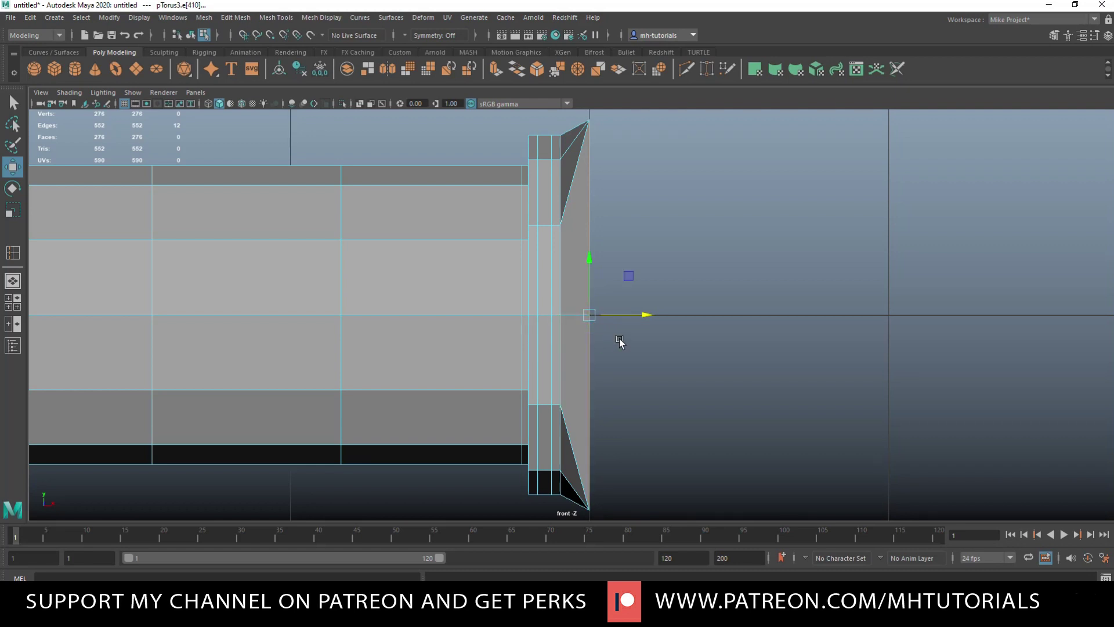
drag(646, 317, 621, 321)
click(13, 302)
key(space)
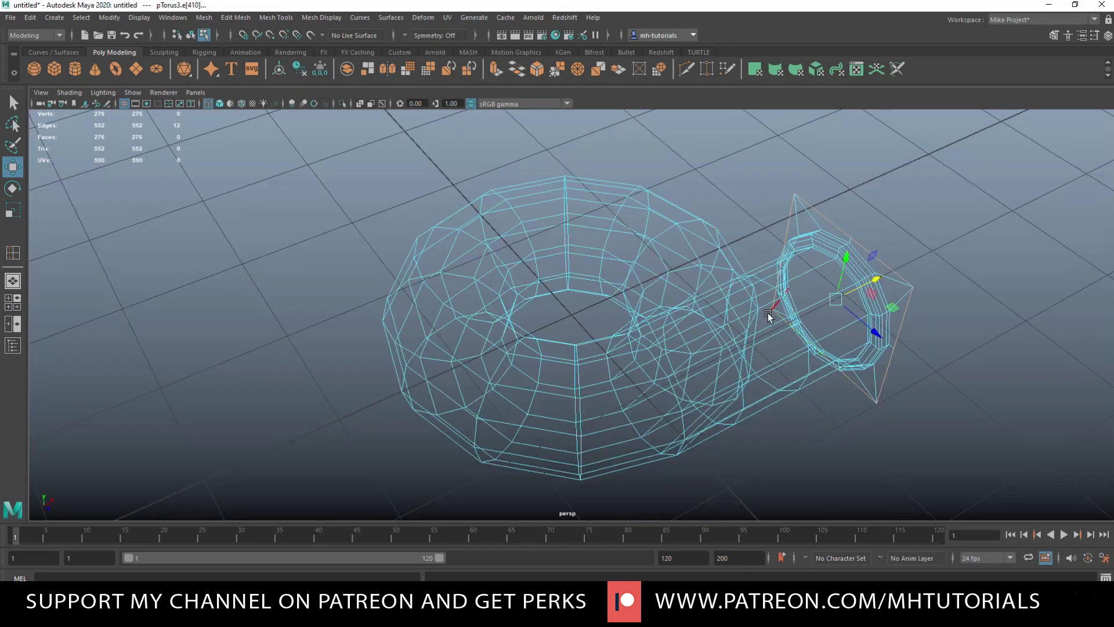
Step: Extrude the flange's outer border edges and move them a short way outward along X to give the flange thickness
key(ctrl+e)
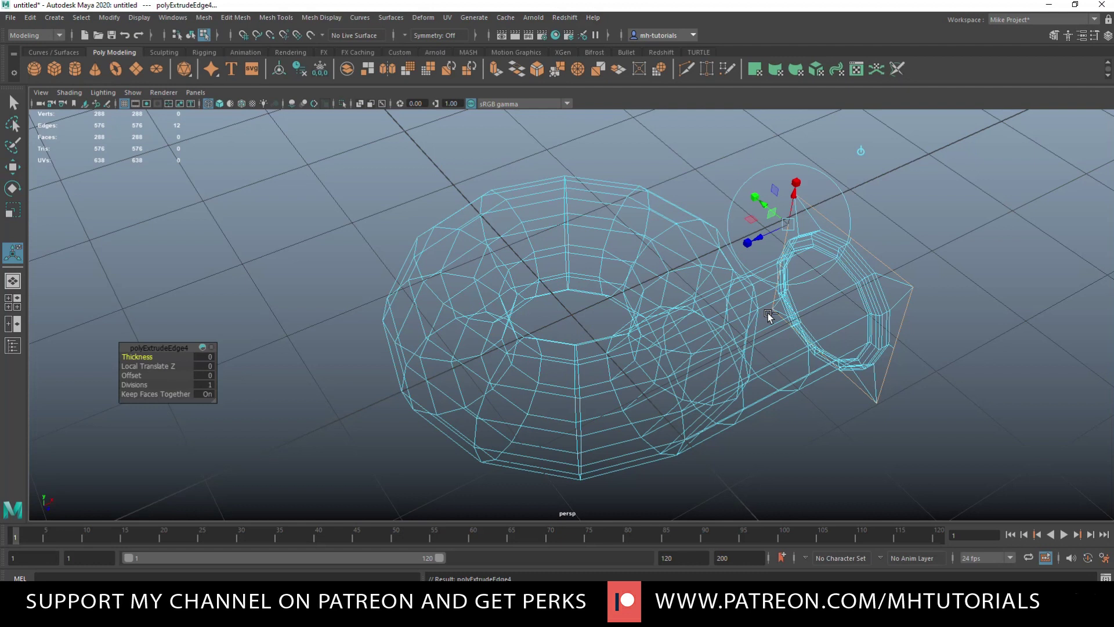
key(w)
drag(875, 281, 886, 282)
click(968, 394)
key(5)
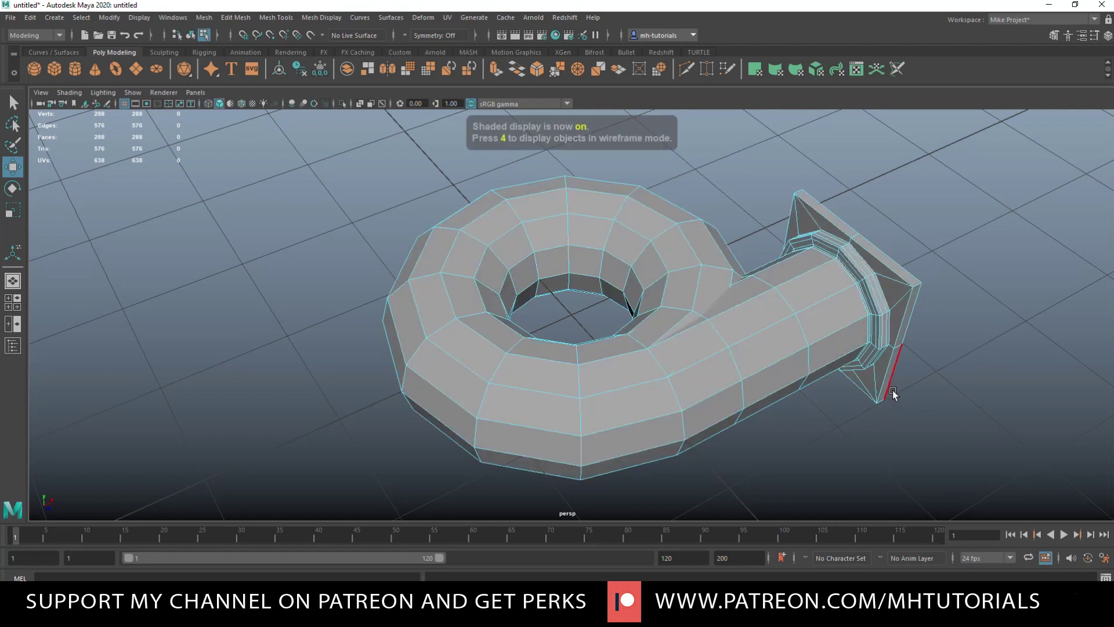
Step: Insert supporting edge loops near both edges of the flange's thickness using Insert Edge Loop with equal distance from edge
scroll(868, 366, down, 2)
alt+drag(860, 363, 687, 385)
scroll(761, 384, up, 5)
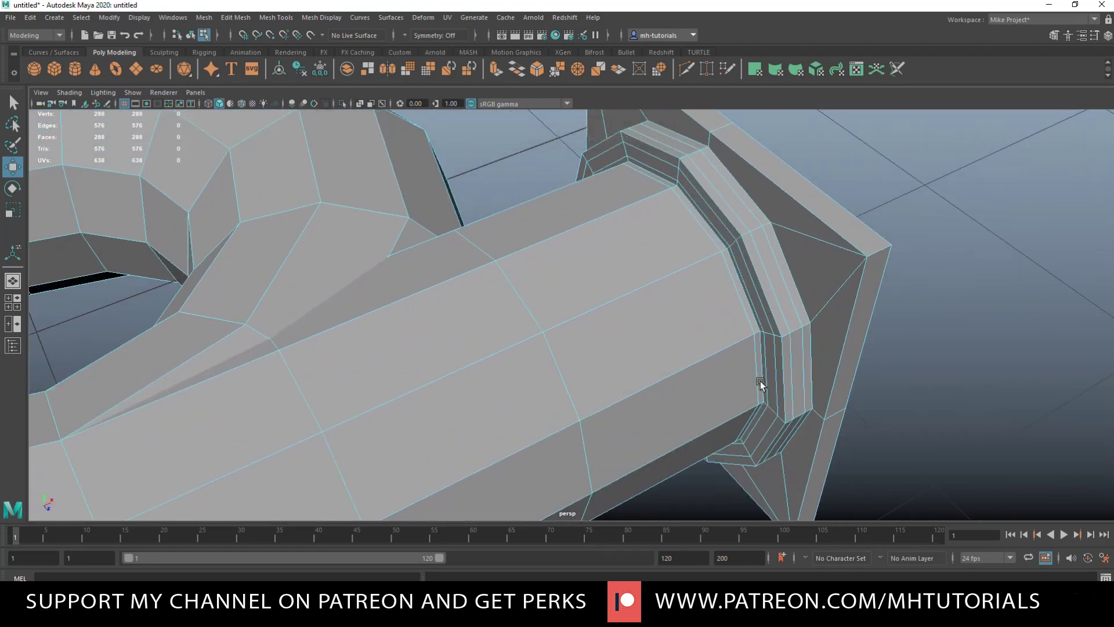
key(ctrl+r)
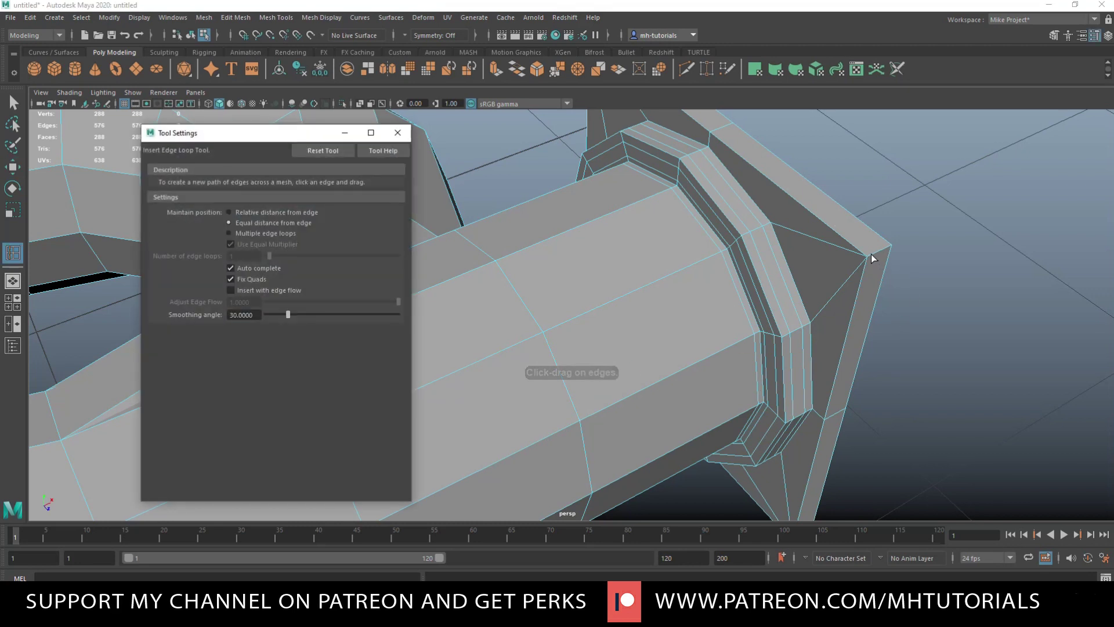
drag(871, 255, 890, 247)
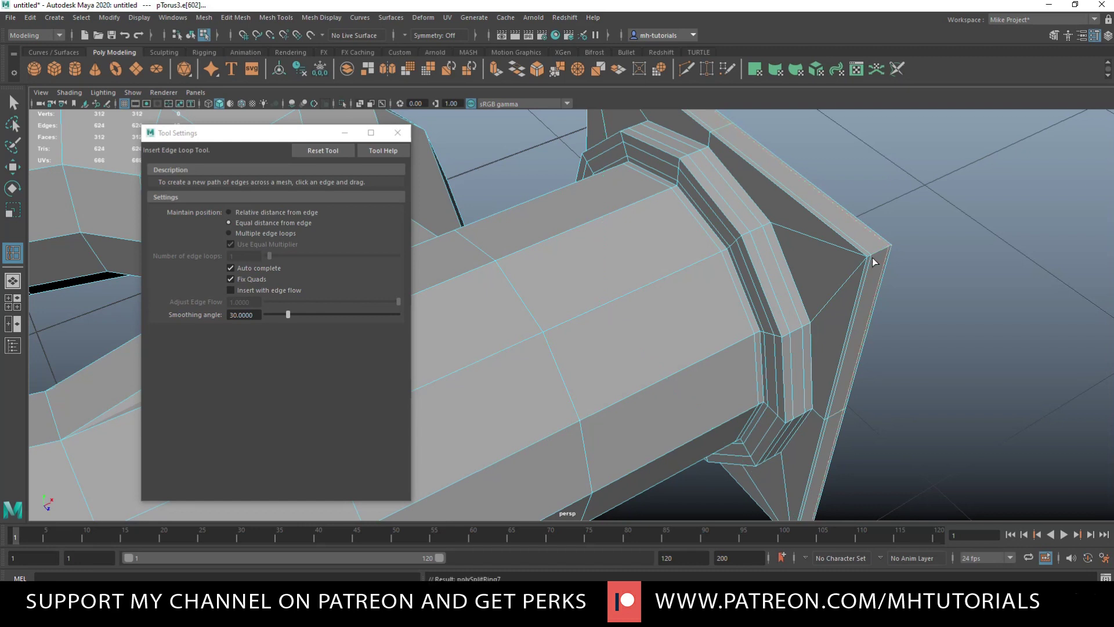
click(398, 133)
Step: Return to object mode and examine the thickened flange and pipe in smooth preview from several angles
right_drag(643, 243, 705, 239)
alt+drag(705, 239, 619, 304)
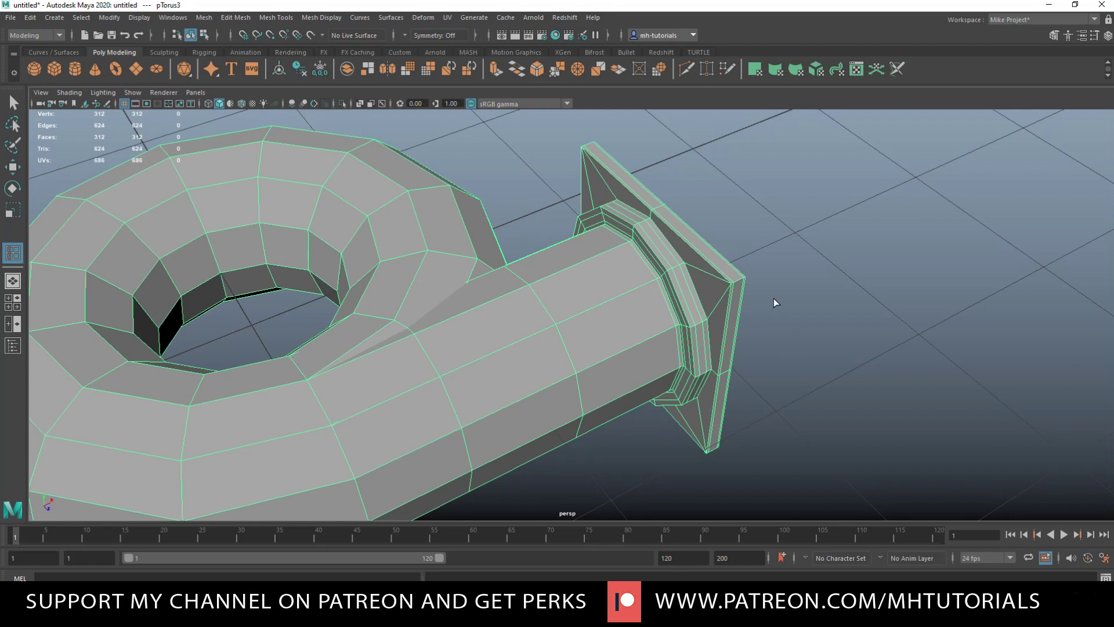
key(3)
click(802, 264)
scroll(802, 264, down, 3)
scroll(722, 343, down, 5)
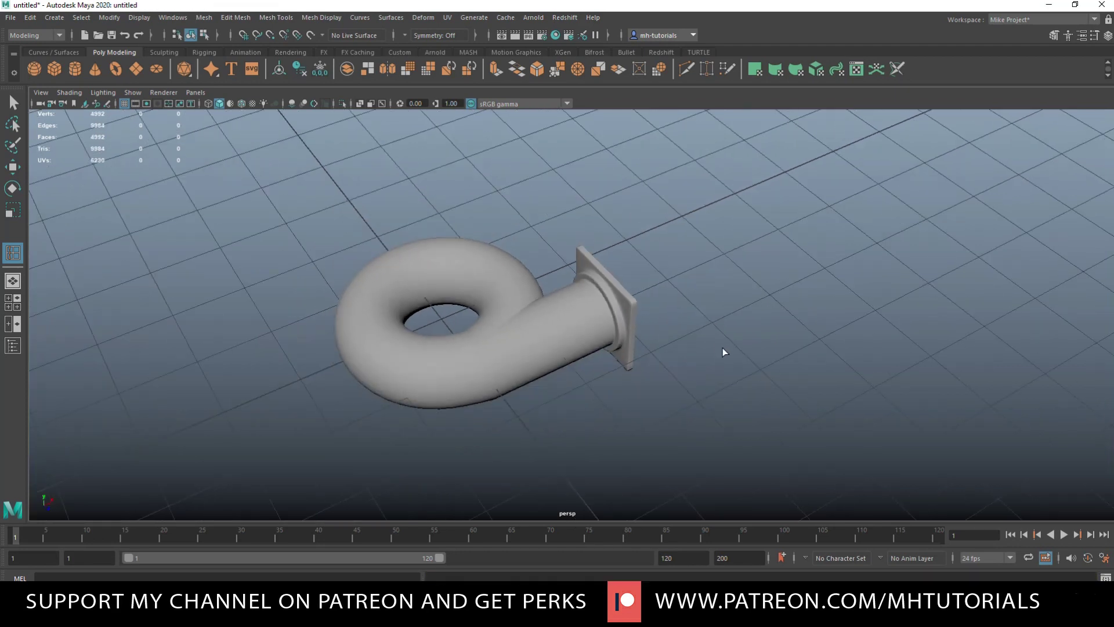
alt+drag(722, 348, 723, 375)
scroll(719, 375, up, 5)
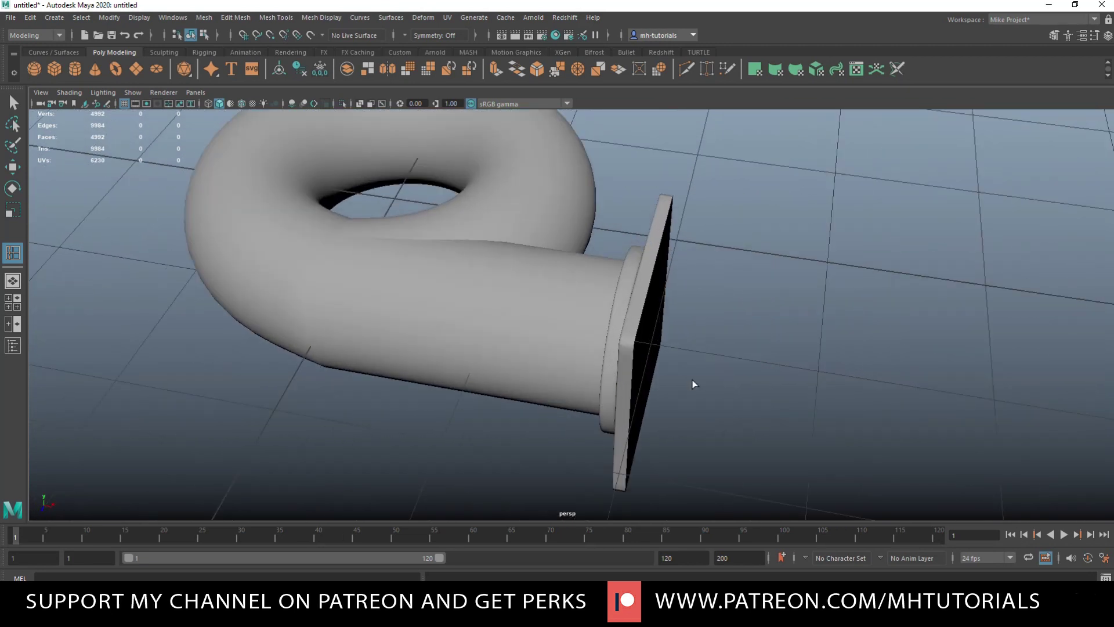
scroll(693, 380, down, 2)
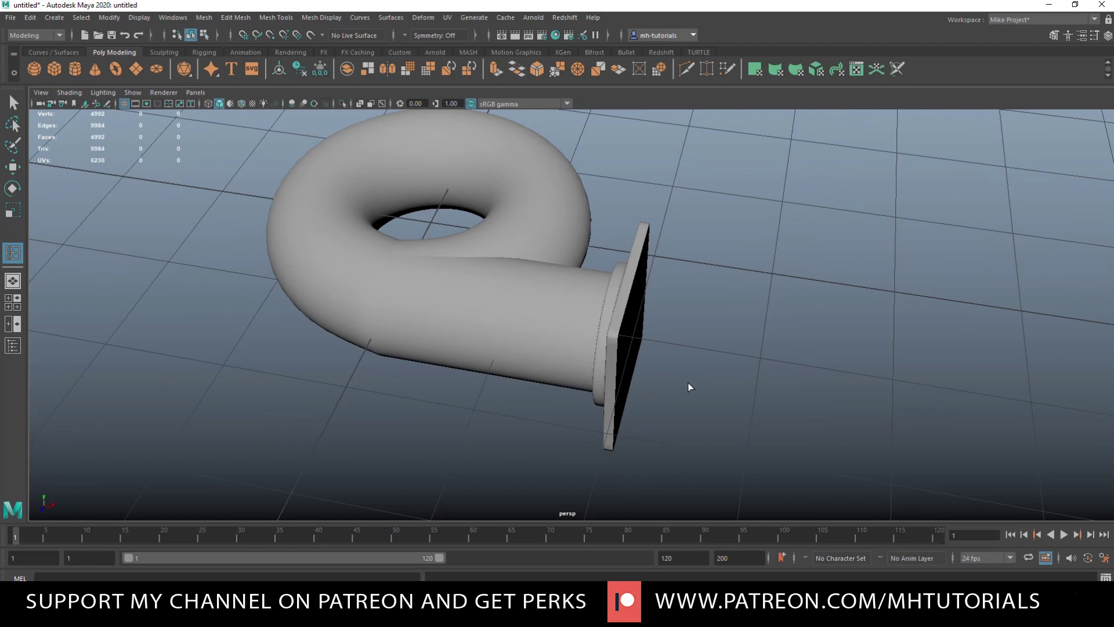
alt+drag(680, 402, 693, 444)
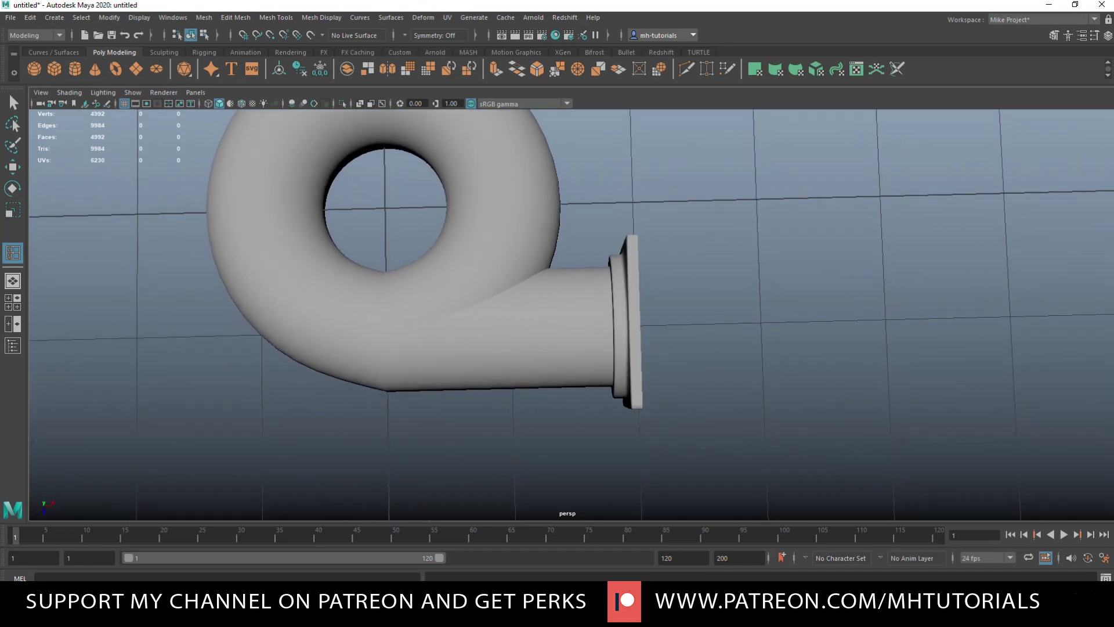
Step: Switch to the top view and restore the pipe's unsmoothed display
click(15, 304)
key(space)
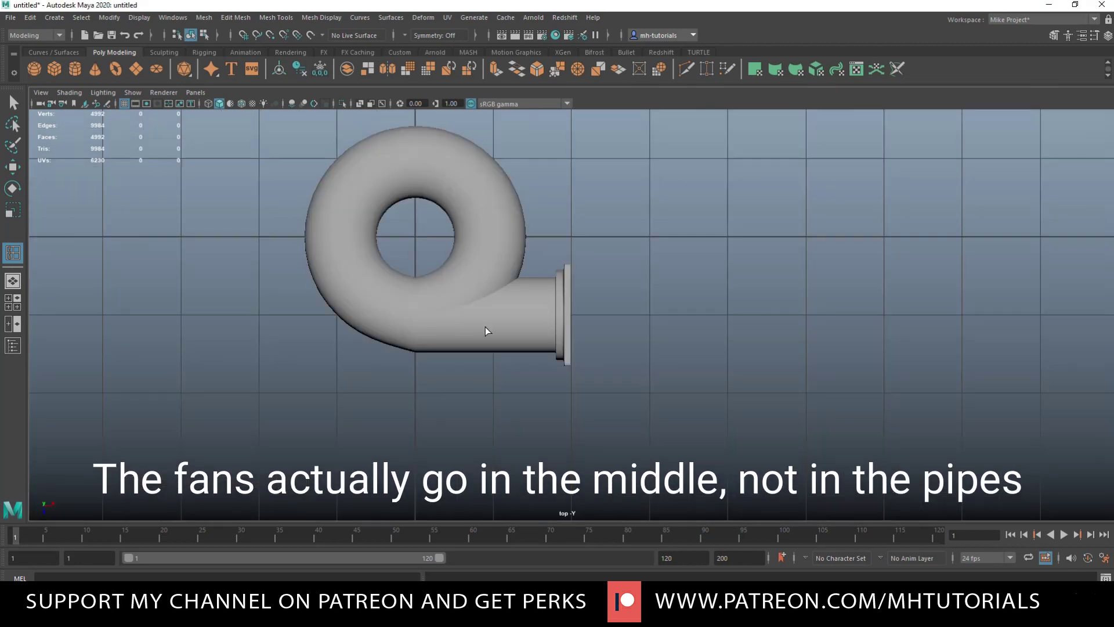
click(543, 316)
right_drag(631, 270, 573, 269)
drag(593, 220, 538, 415)
key(1)
click(534, 303)
right_drag(537, 305, 488, 299)
drag(605, 213, 539, 436)
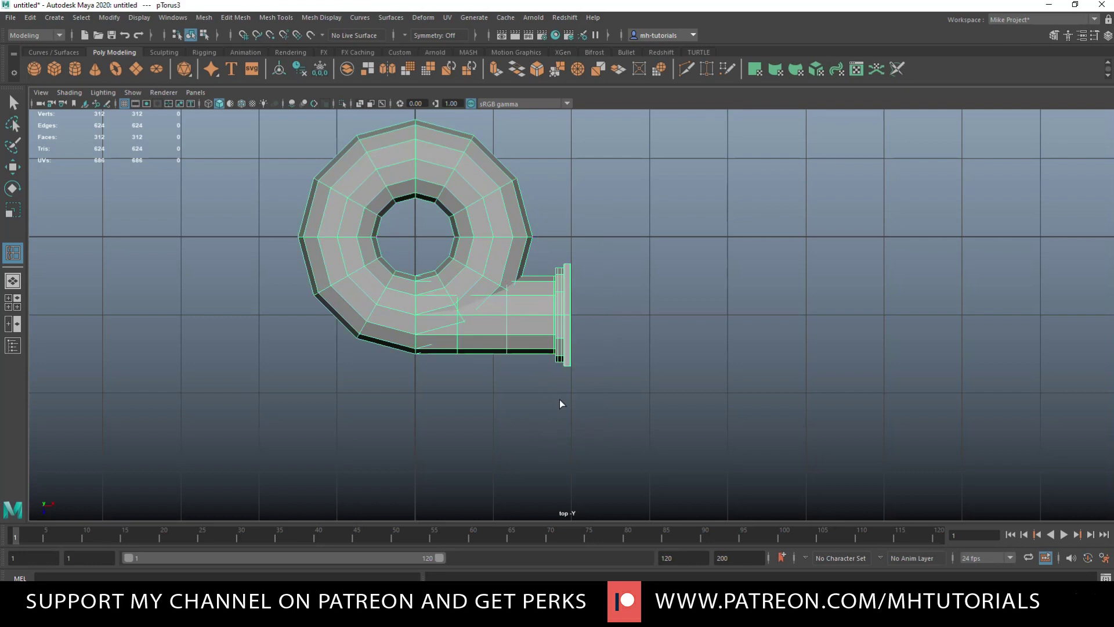
key(q)
key(1)
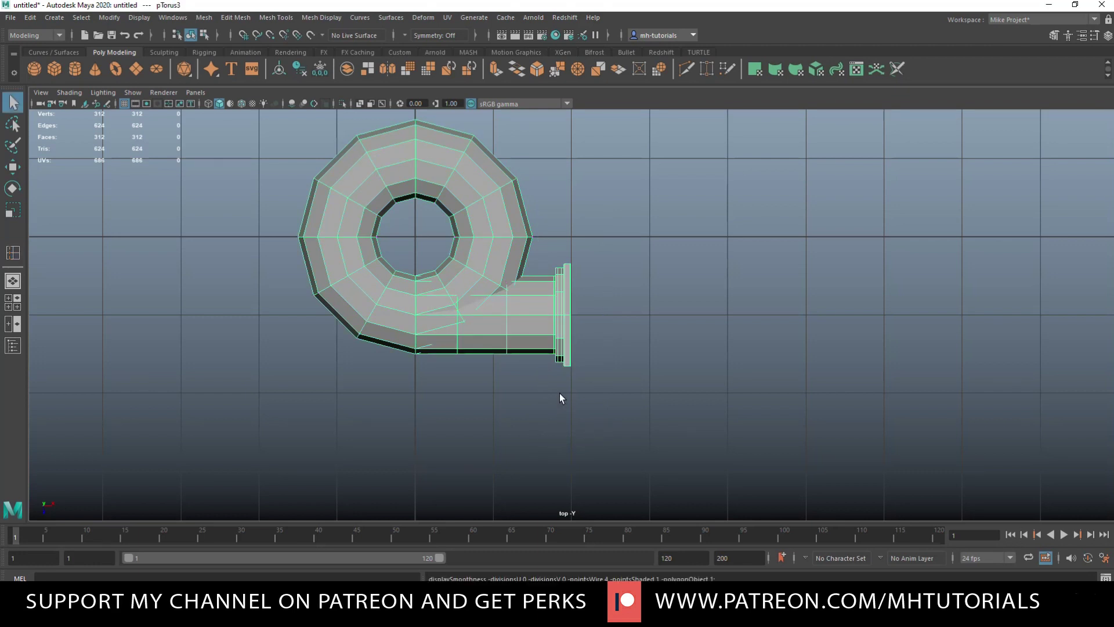
Step: Select all vertices of the flange and outlet rim and move them slightly along X toward the torus
right_drag(563, 316, 514, 298)
drag(604, 233, 543, 397)
key(w)
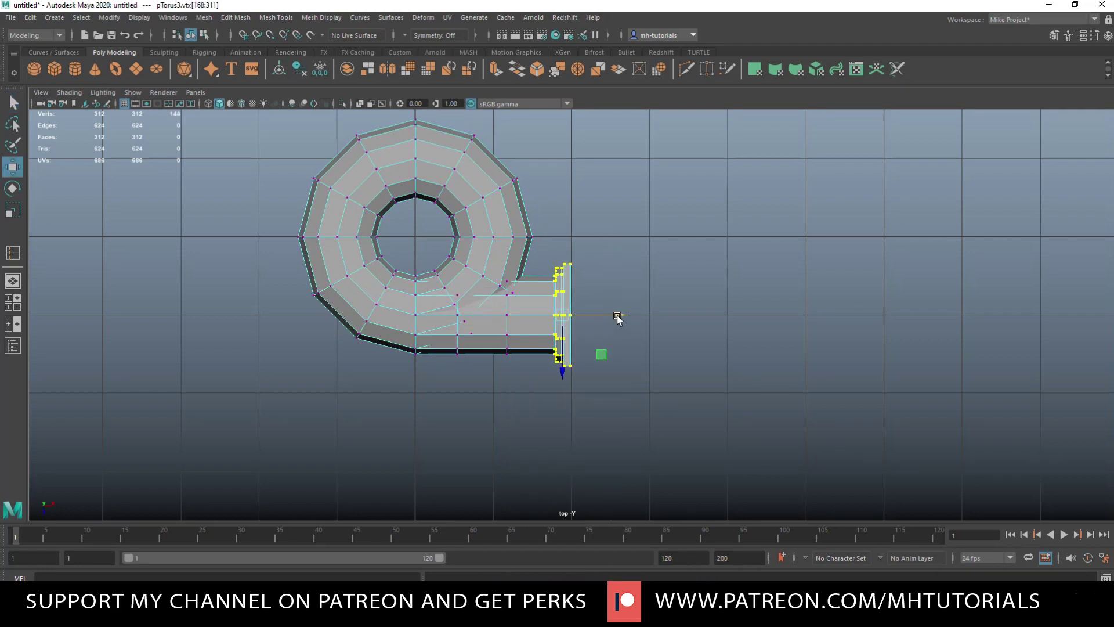
drag(619, 315, 606, 318)
Step: Extrude the open border edge loop on the flange's front and scale it slightly inward to form a narrow supporting frame
click(13, 302)
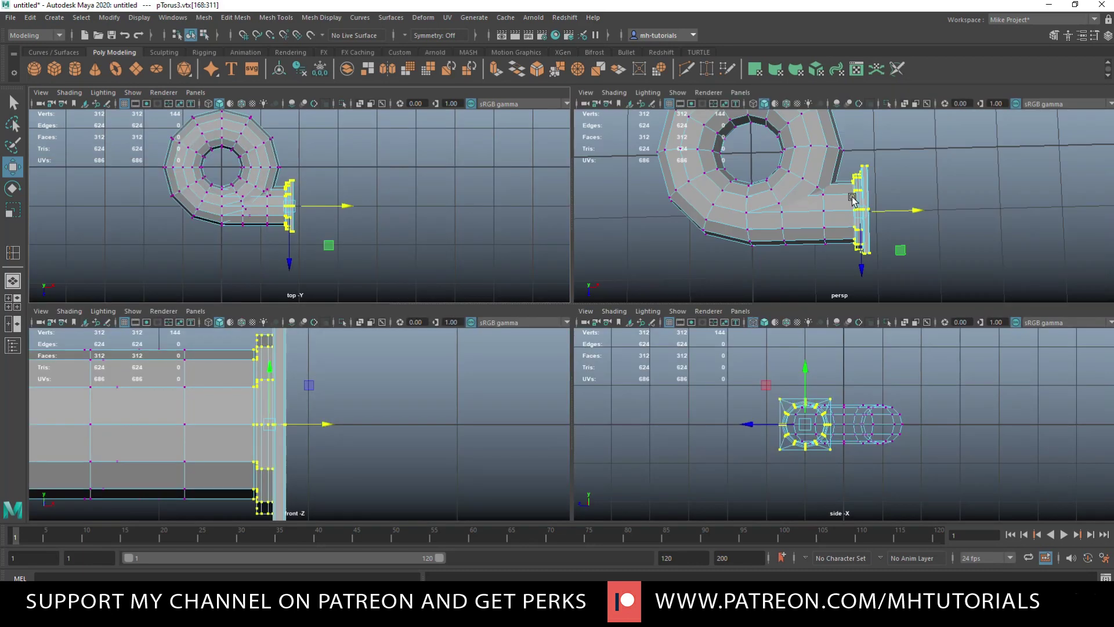
key(space)
click(838, 273)
alt+drag(811, 356, 587, 278)
right_drag(560, 266, 571, 234)
scroll(614, 312, up, 3)
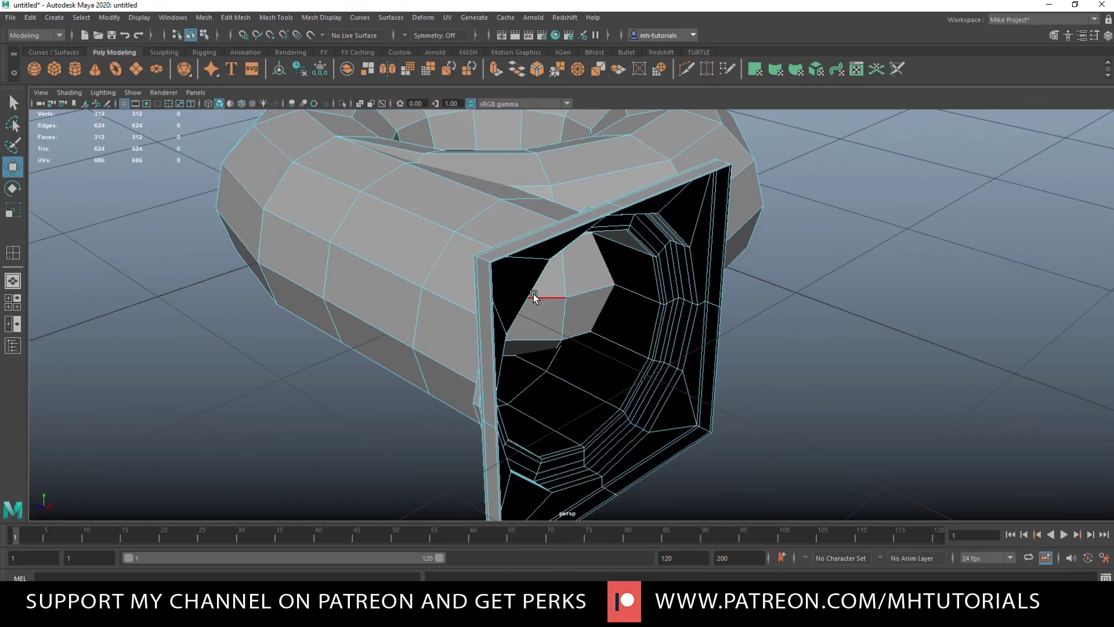
double_click(513, 253)
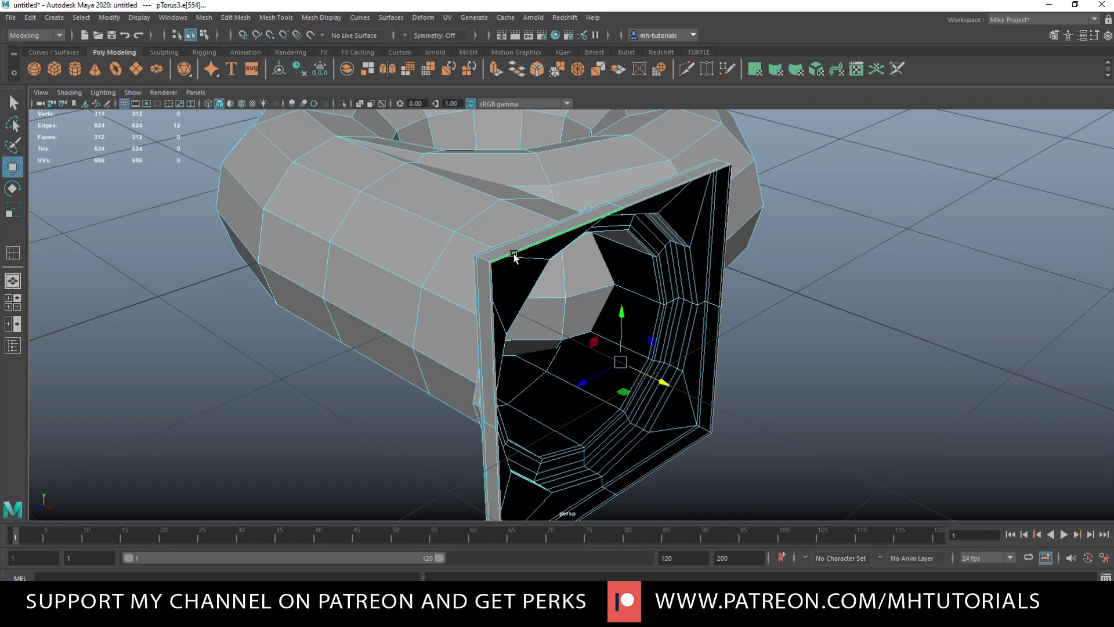
scroll(795, 373, down, 4)
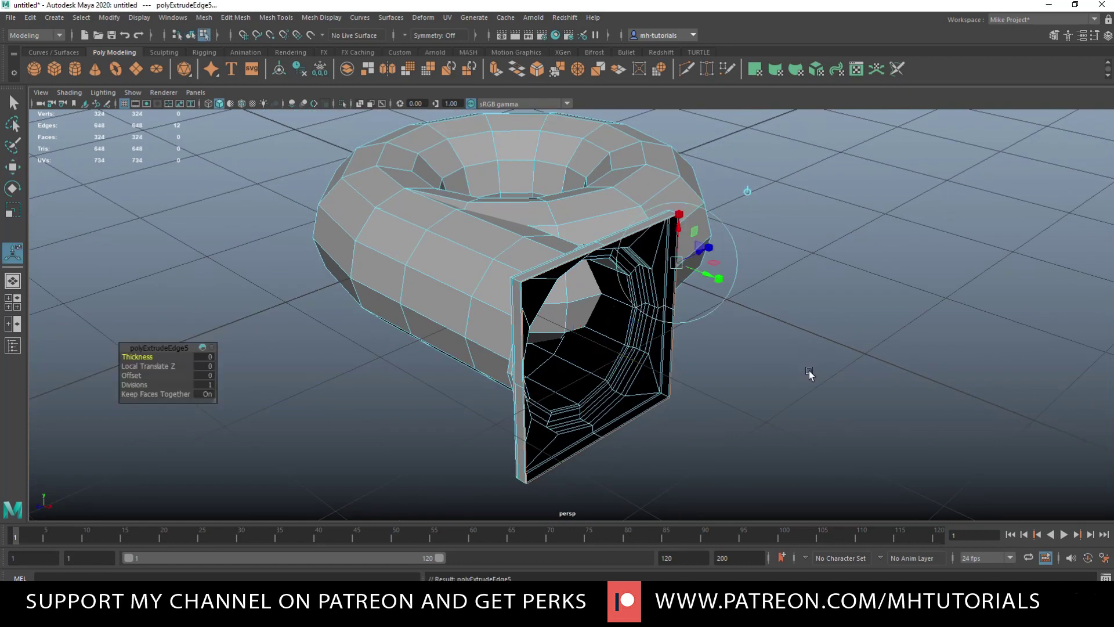
key(r)
drag(598, 354, 587, 358)
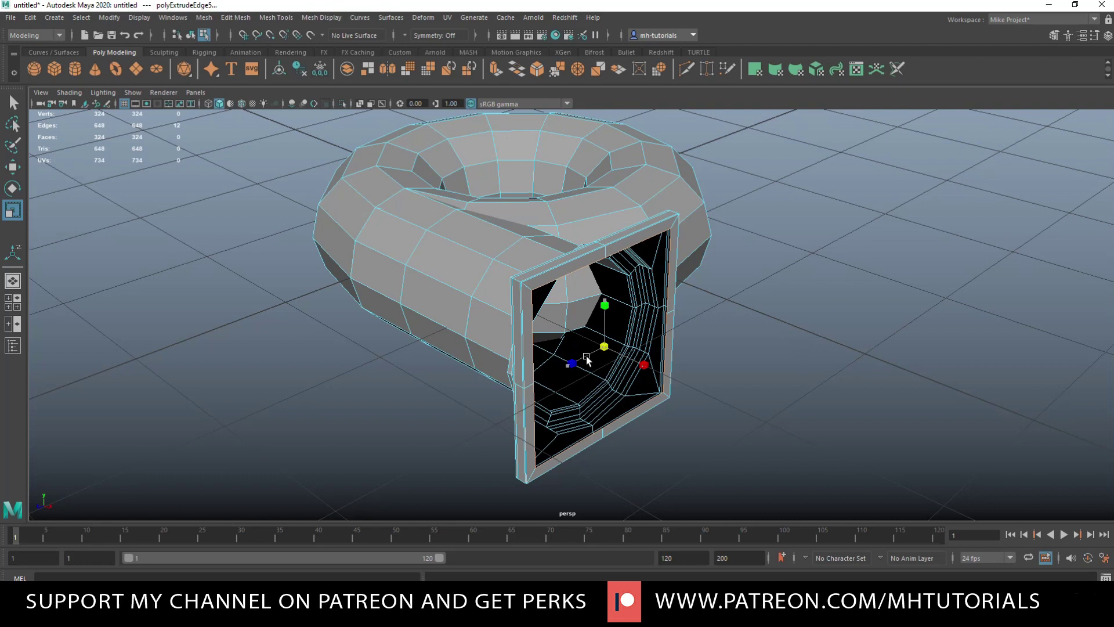
drag(586, 356, 586, 357)
Step: Extrude the frame's inner border edges again and scale them further inward across the flange's front
key(ctrl+e)
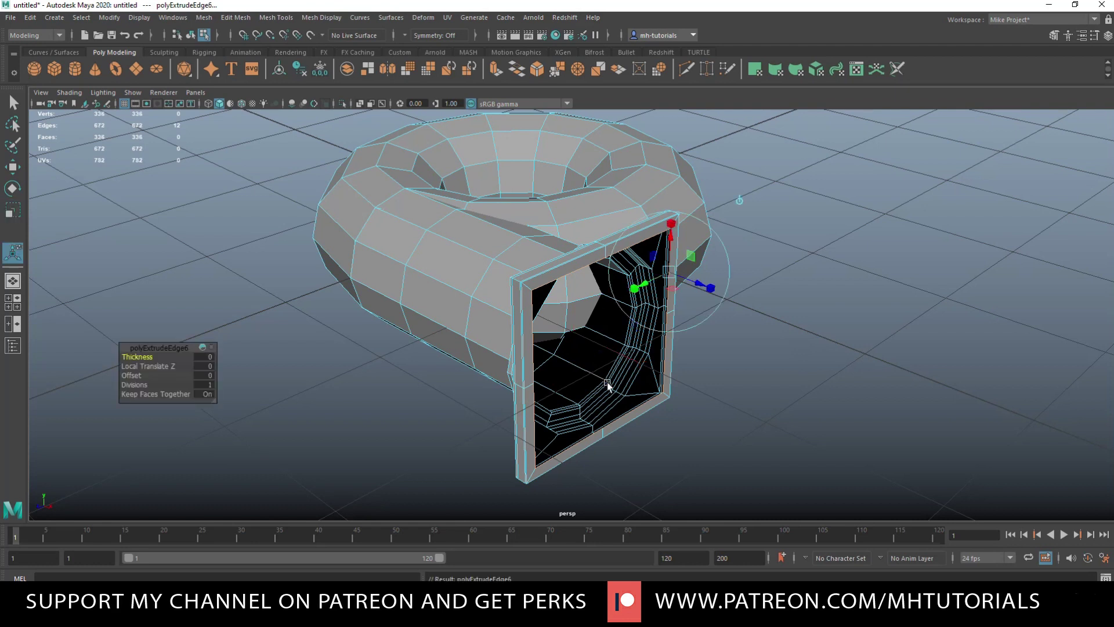
key(r)
drag(604, 343, 563, 366)
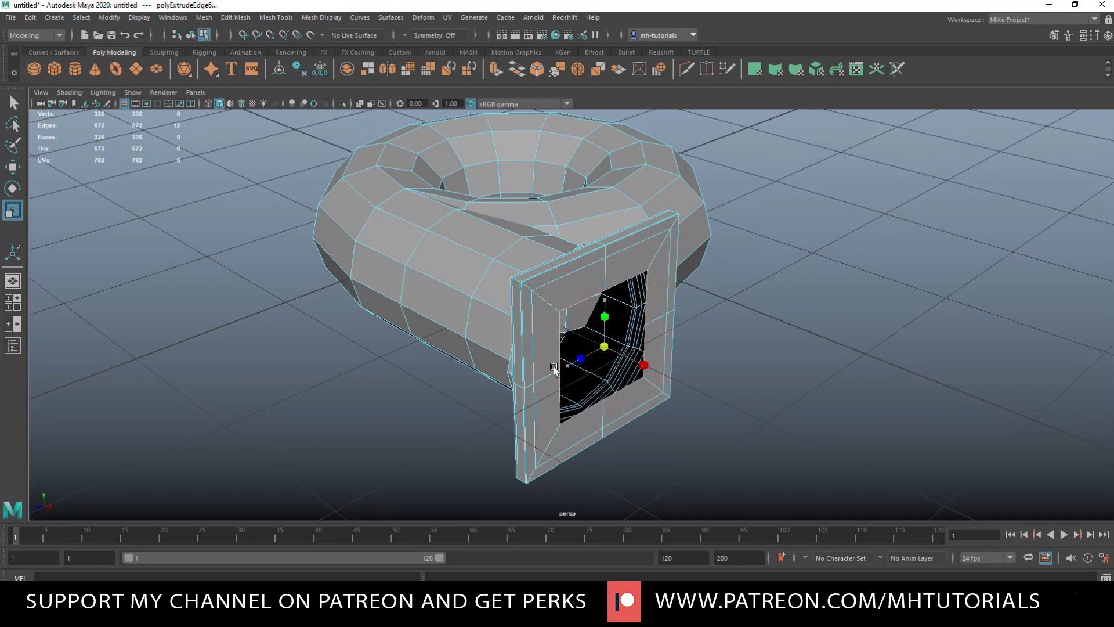
Step: In the side view, fine-tune the inner square border's scale so it slightly enlarges toward the round pipe opening
click(15, 302)
key(space)
scroll(581, 404, up, 2)
scroll(466, 380, down, 3)
scroll(477, 329, up, 3)
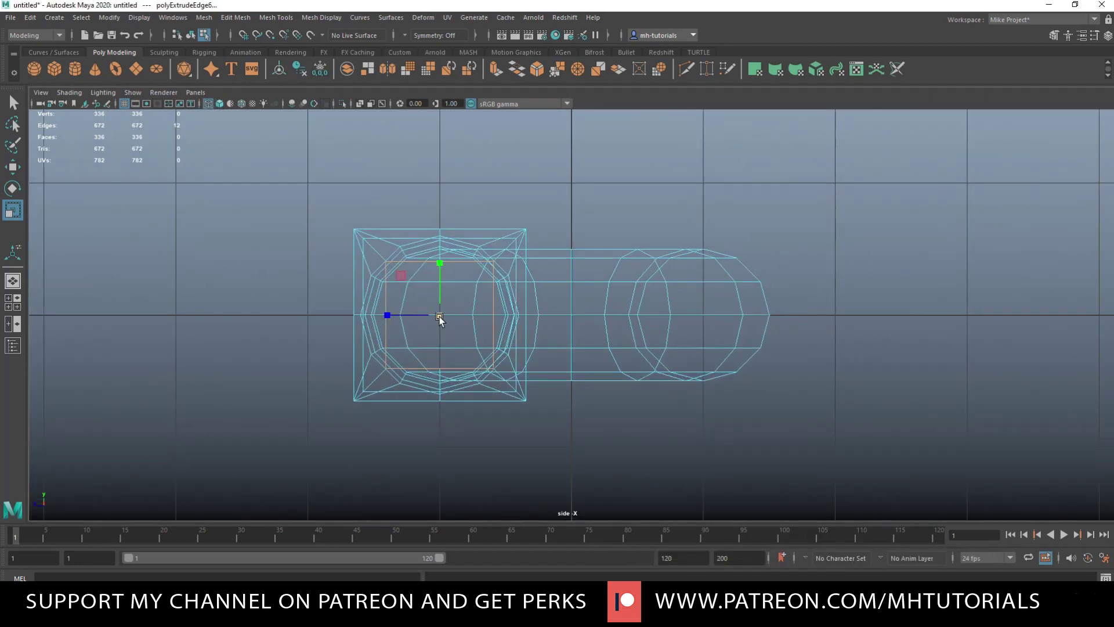
drag(439, 315, 443, 314)
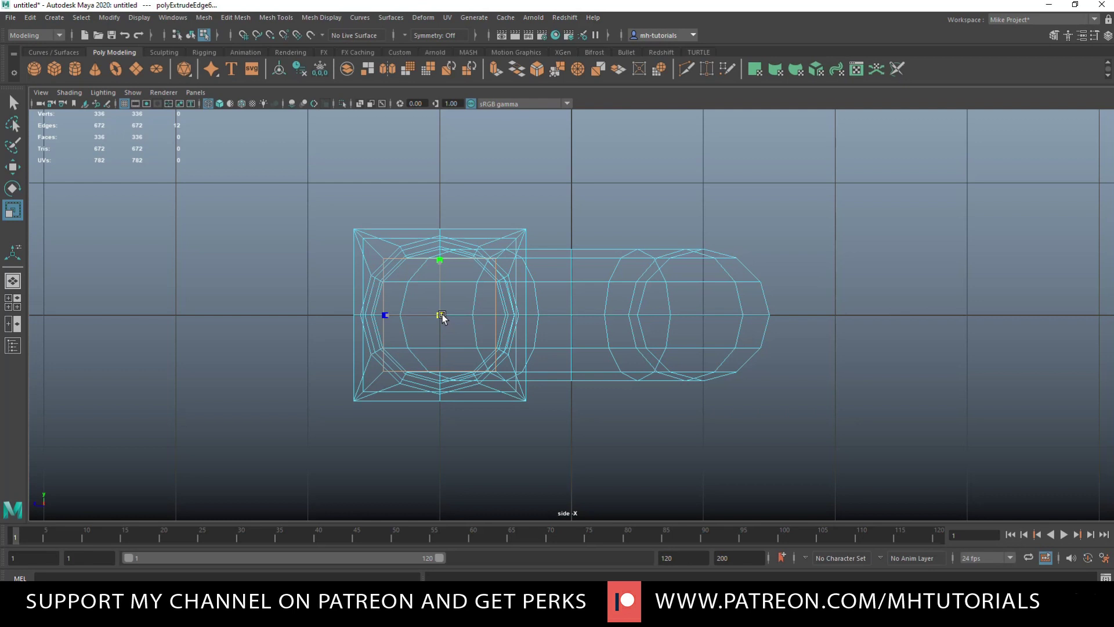
Step: Return to object mode in the perspective view, check the closed-in flange front in smooth preview and restore the unsmoothed display
click(13, 302)
key(space)
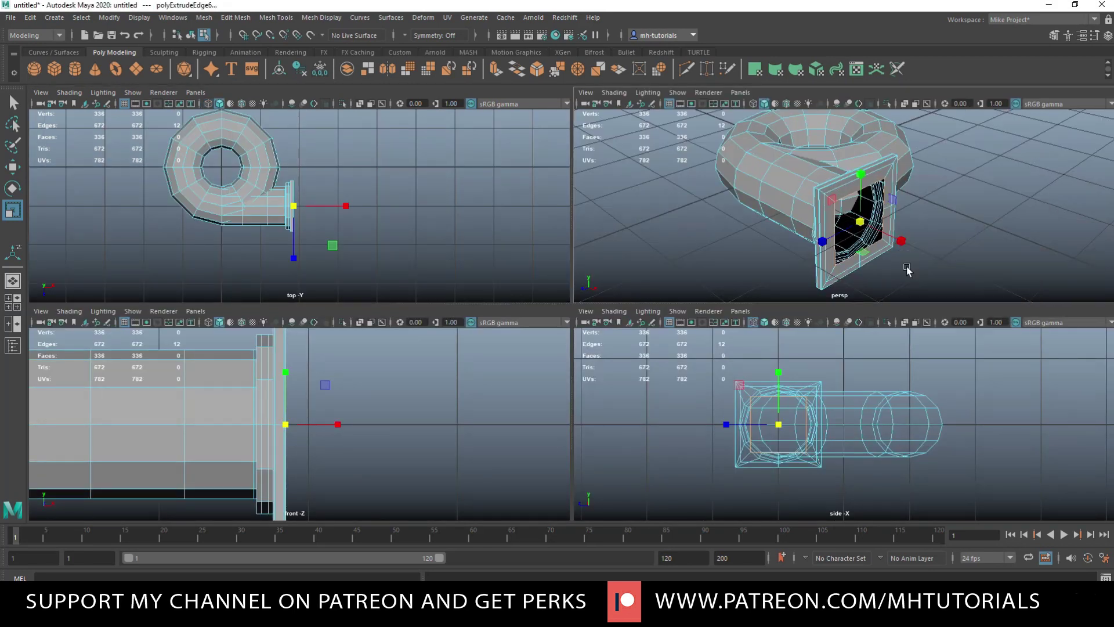
scroll(841, 328, down, 2)
click(823, 350)
alt+drag(823, 350, 848, 371)
right_drag(600, 272, 653, 250)
key(3)
click(769, 308)
alt+drag(778, 315, 749, 326)
click(569, 296)
key(1)
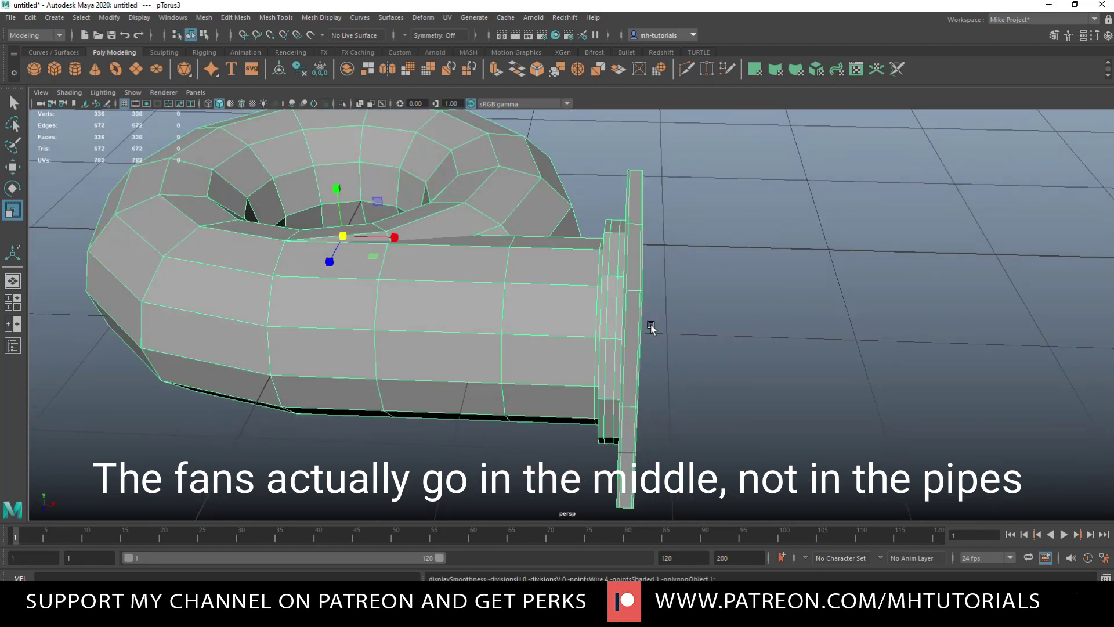
scroll(652, 328, down, 4)
scroll(653, 335, up, 2)
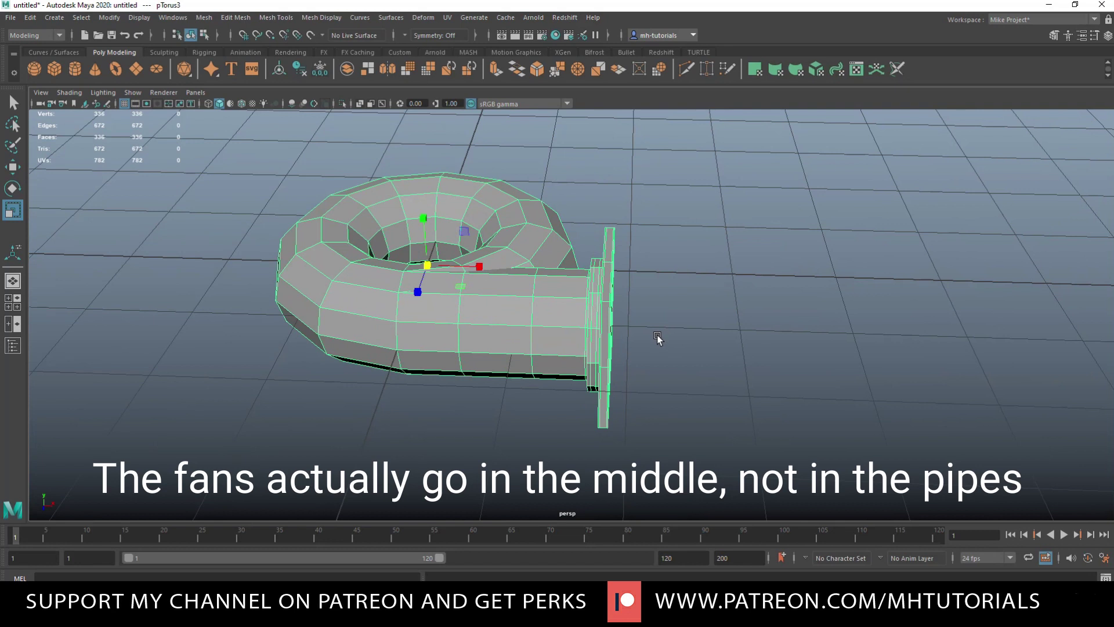
Step: Rotate the pipe so it stands upright with its square flange facing down
alt+drag(647, 338, 672, 357)
key(e)
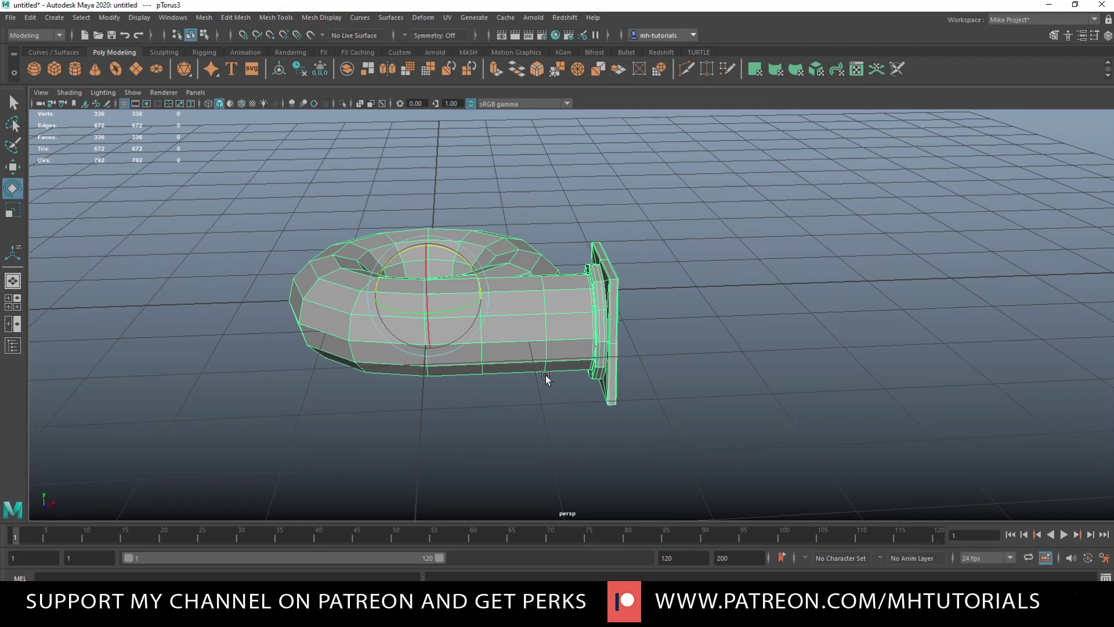
drag(388, 259, 608, 358)
Step: Raise the upright pipe above the grid and, in the front view, fine-tune its height so the flange rests on the ground line
key(w)
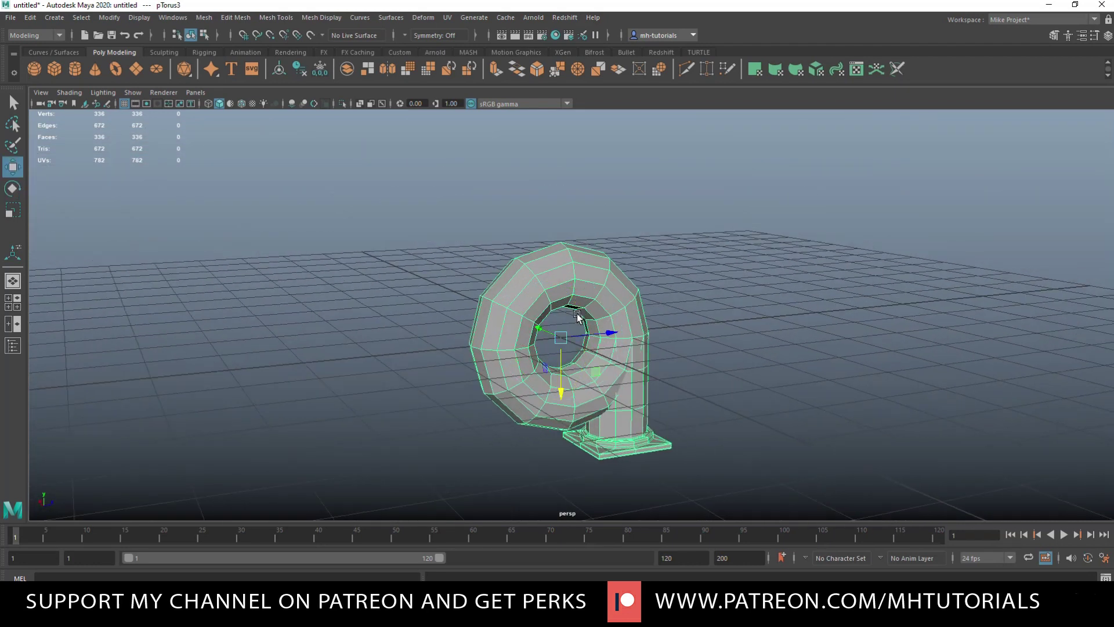
drag(561, 390, 561, 270)
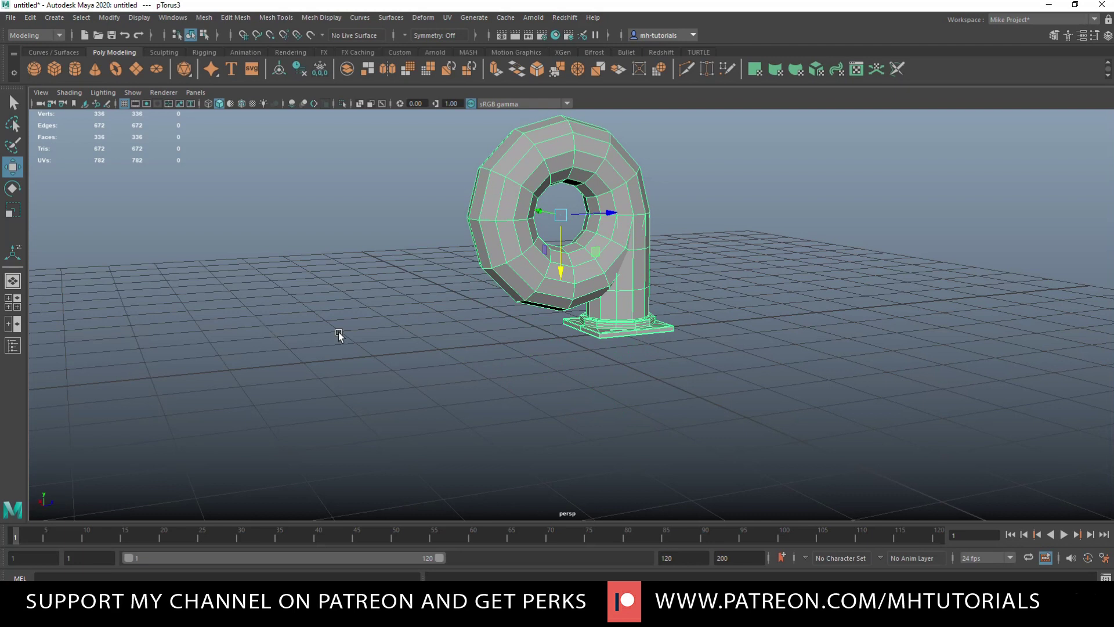
click(14, 306)
key(space)
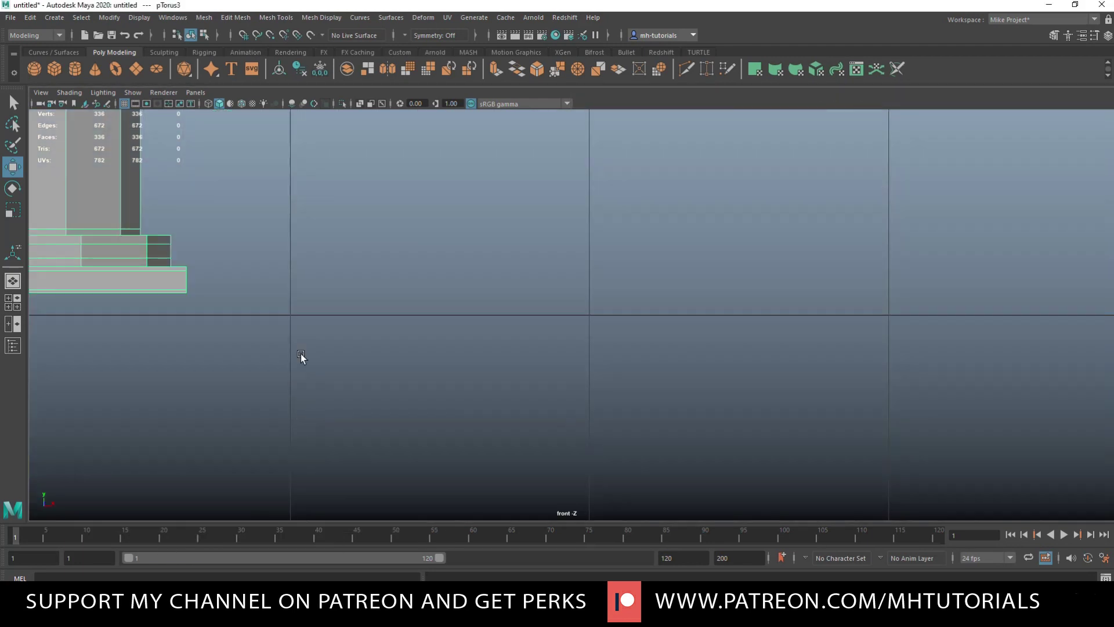
drag(494, 297, 490, 295)
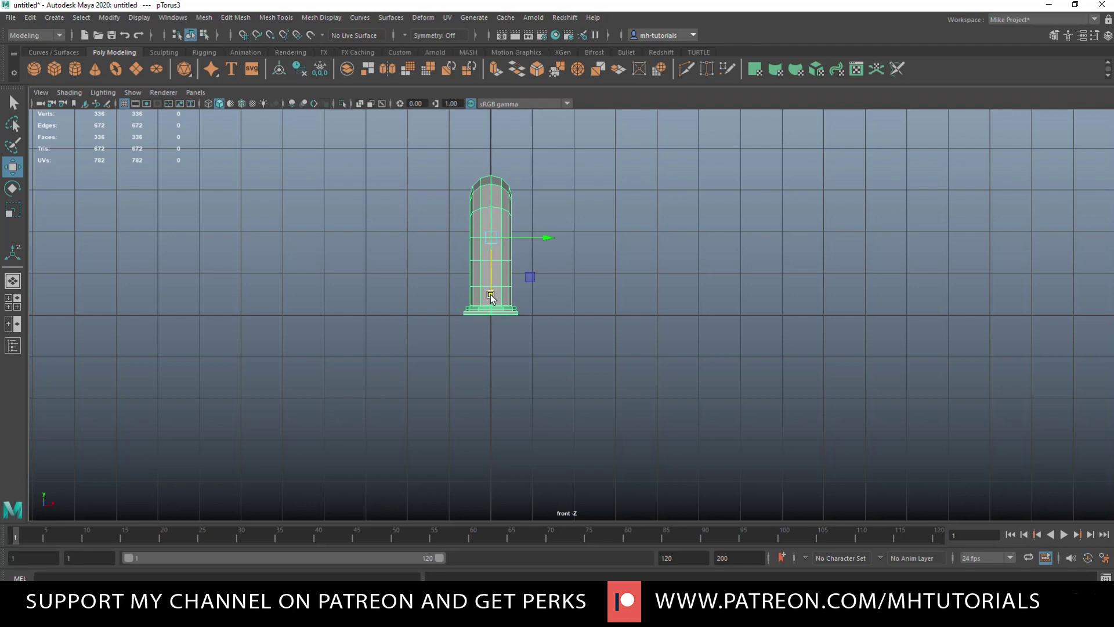
click(15, 306)
key(space)
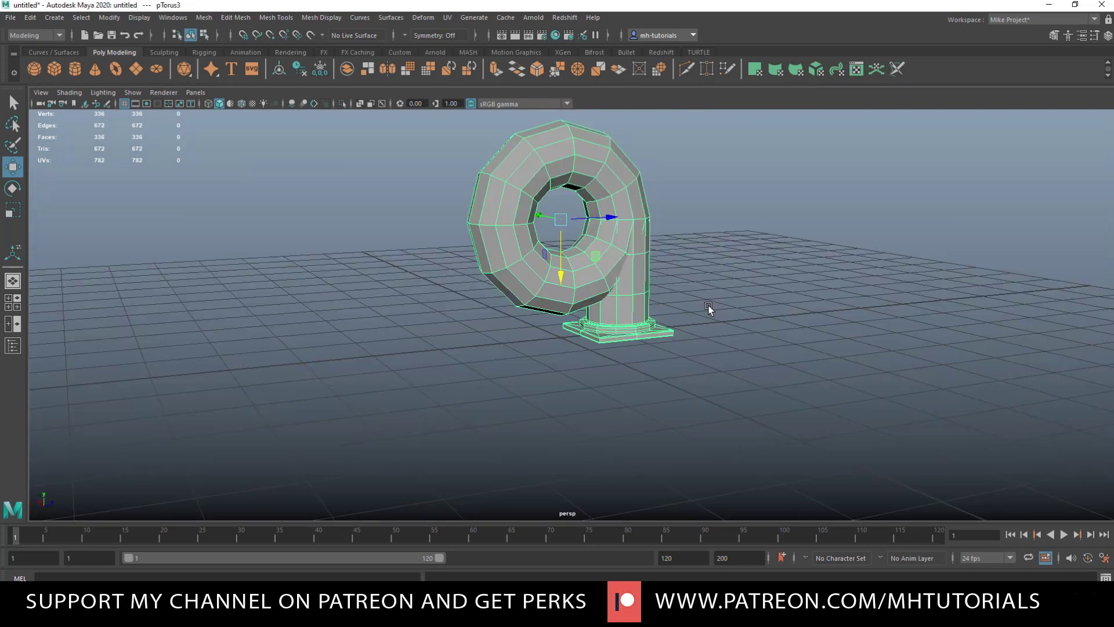
Step: Duplicate the pipe and move the copy sideways along the ring's axis, leaving a gap beside the original
alt+drag(645, 329, 561, 371)
alt+middle_drag(561, 374, 562, 435)
scroll(562, 434, down, 5)
scroll(559, 433, up, 9)
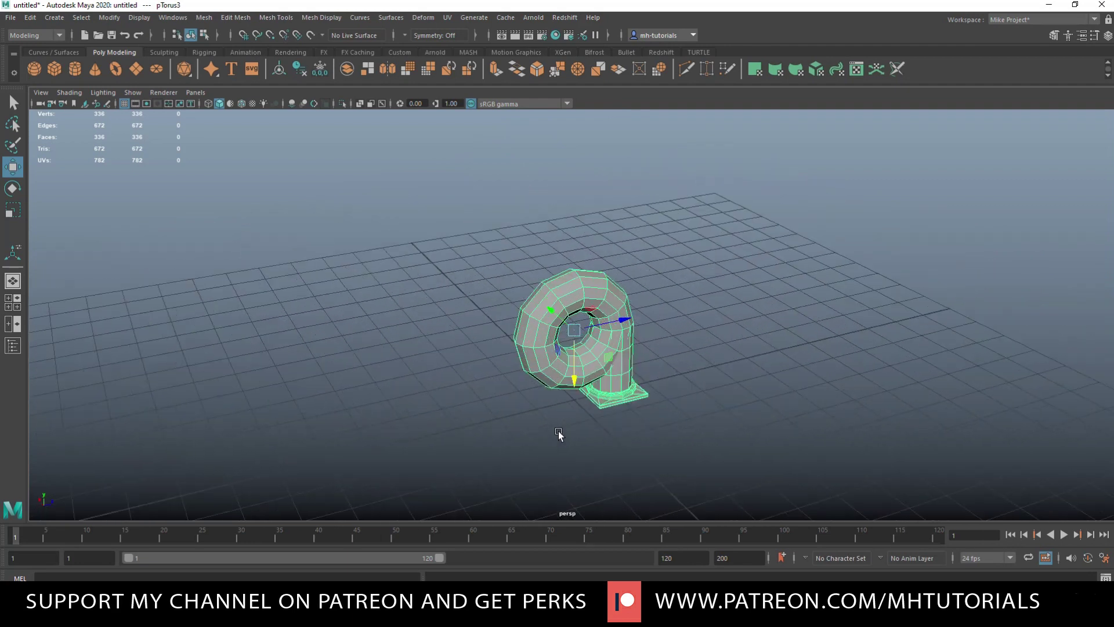
alt+drag(556, 433, 483, 419)
key(ctrl+d)
scroll(369, 317, up, 3)
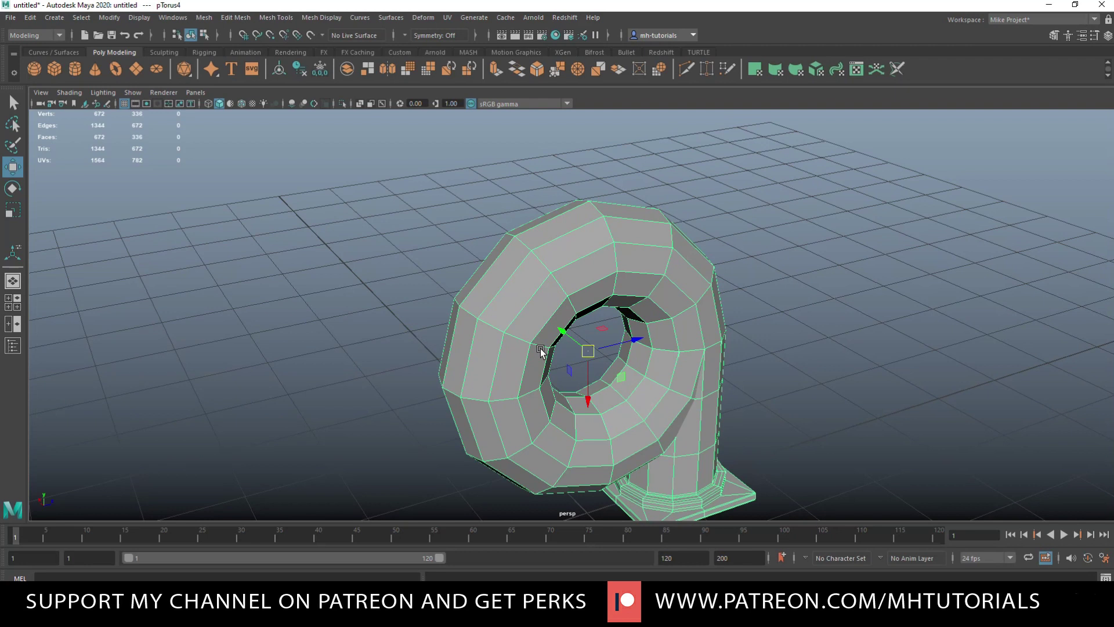
drag(554, 316, 486, 283)
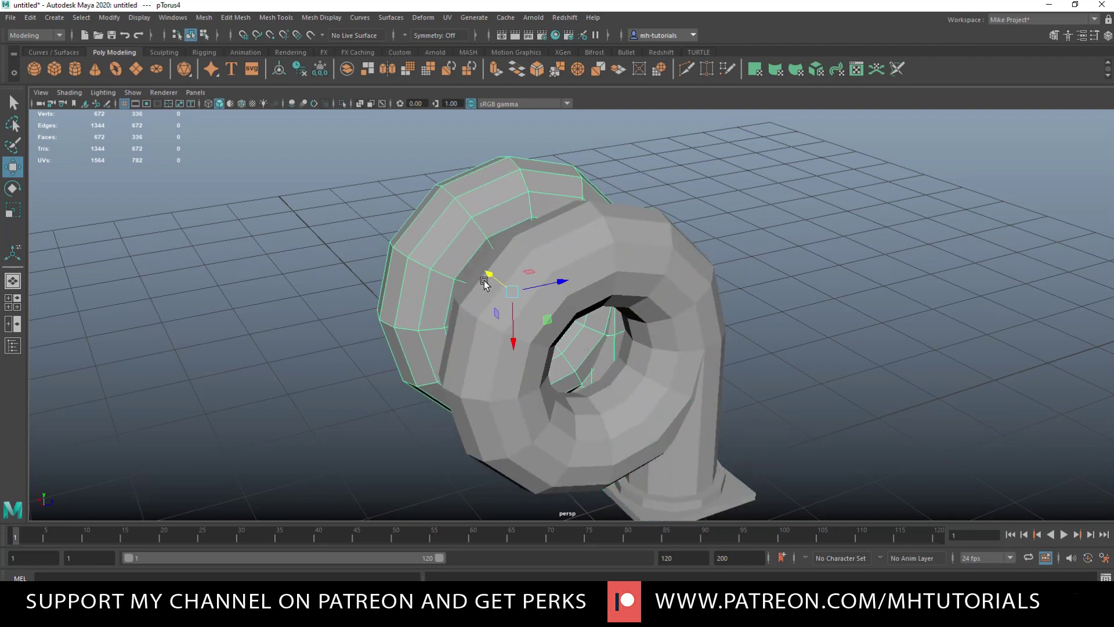
Step: Rotate the duplicated pipe around its ring axis so its flange faces horizontally, and adjust its spacing from the original
key(e)
drag(485, 308, 626, 301)
drag(470, 272, 535, 242)
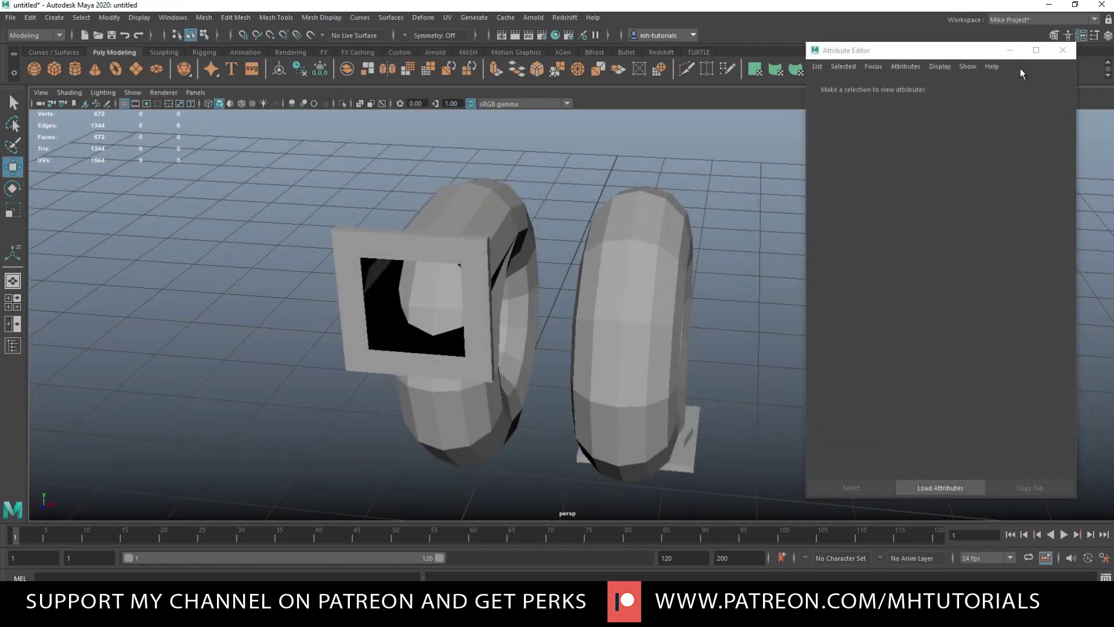
click(1063, 51)
Step: Create a polygon cylinder and set its axis subdivisions to 12 and its cap subdivisions to 0
scroll(803, 259, down, 3)
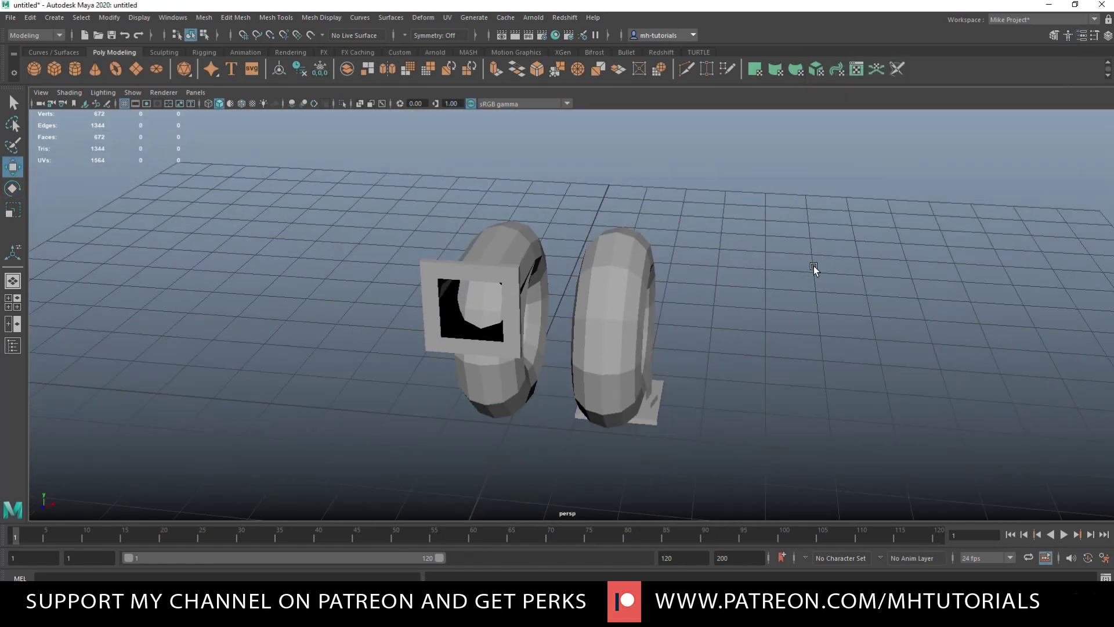
scroll(819, 276, up, 3)
alt+drag(830, 291, 598, 313)
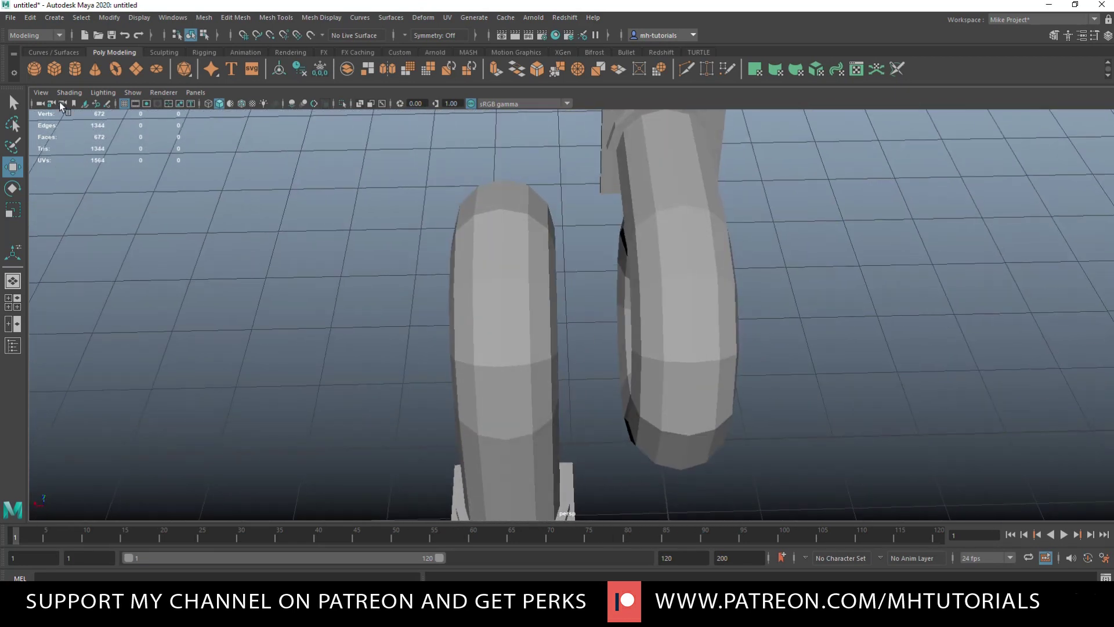
shift+right_drag(217, 263, 316, 350)
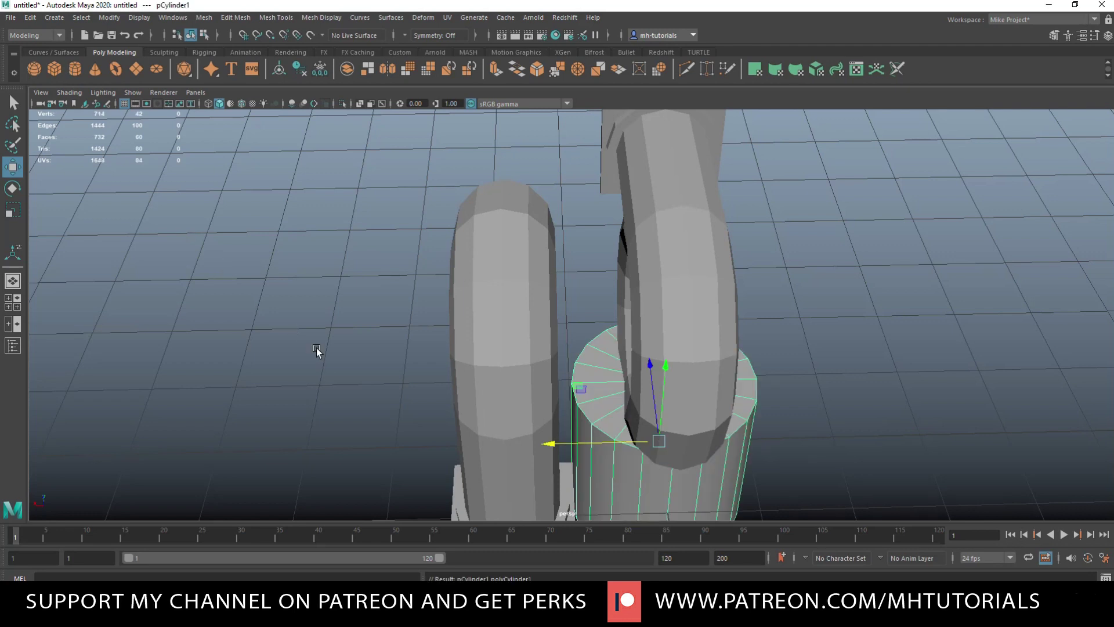
key(ctrl+a)
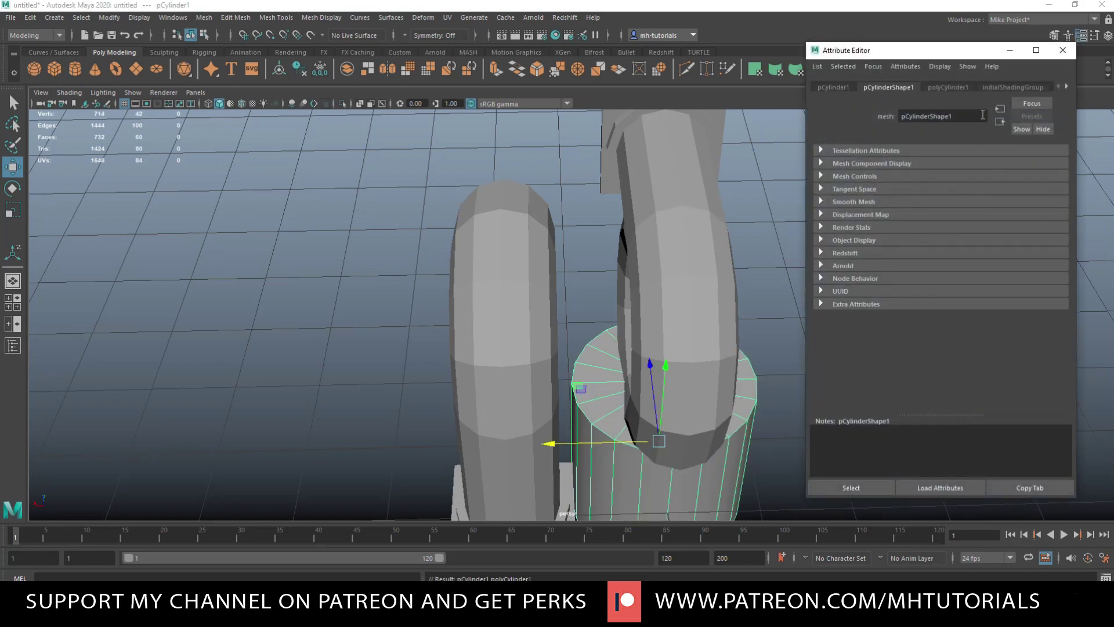
click(949, 87)
double_click(922, 190)
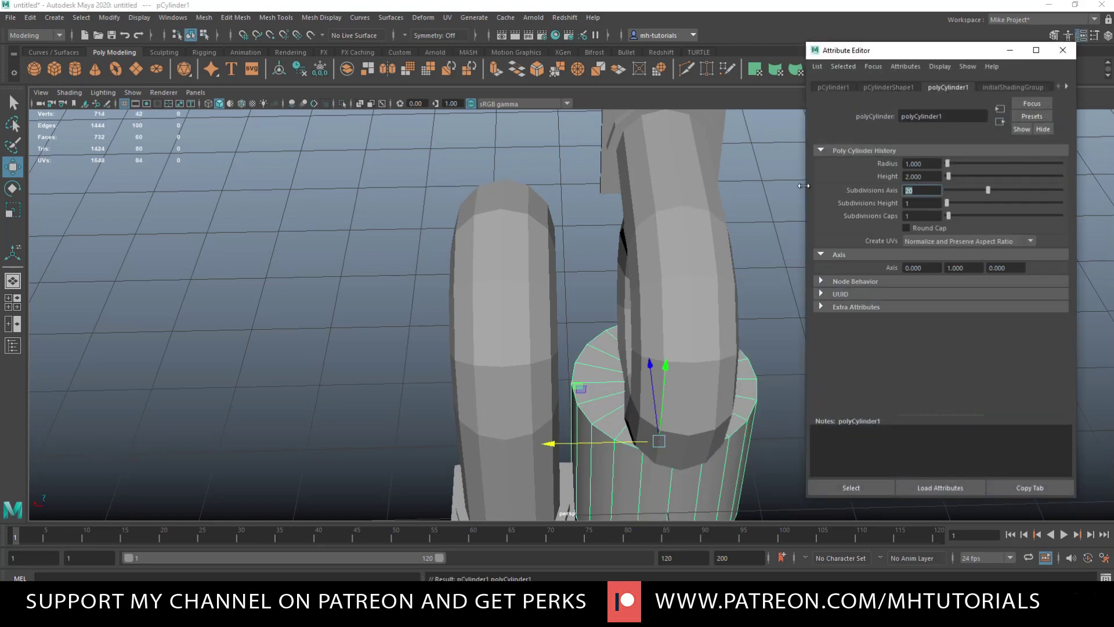
key(Return)
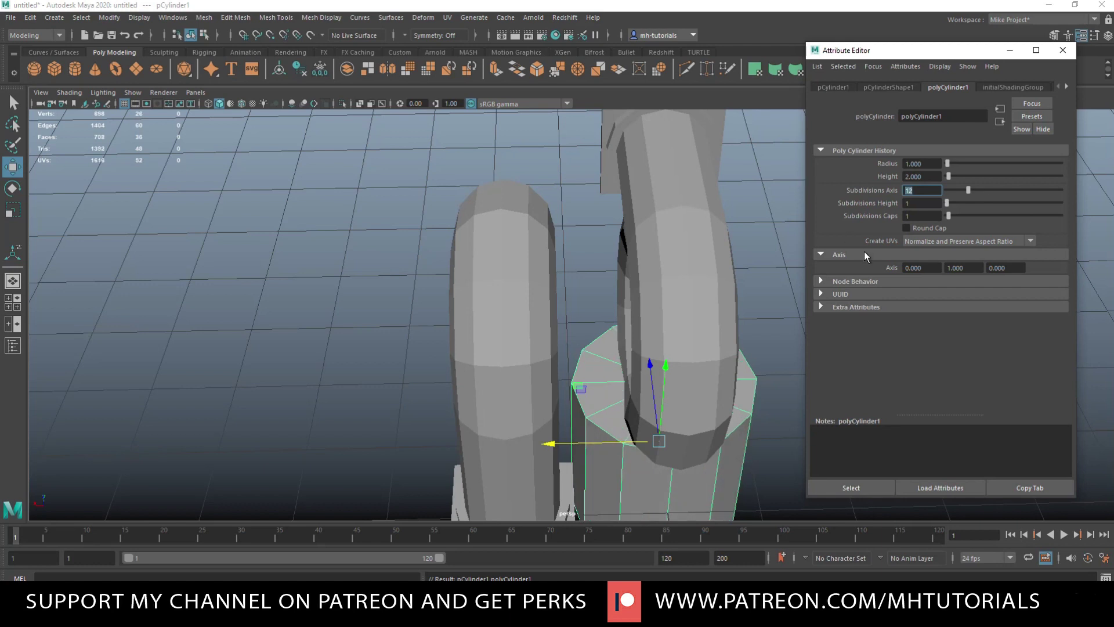
double_click(913, 215)
text(0)
key(Return)
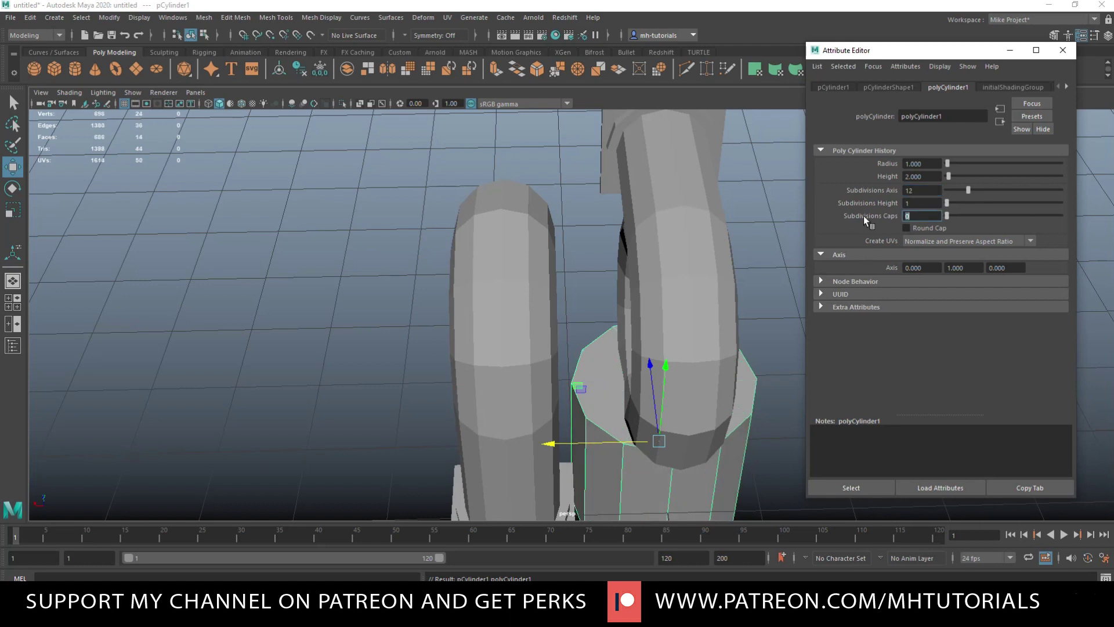
Step: Delete the cylinder's two end cap faces and return to object mode
right_drag(588, 372, 600, 329)
click(608, 388)
key(Delete)
alt+drag(676, 385, 692, 490)
click(675, 441)
key(Delete)
scroll(690, 460, down, 5)
right_drag(660, 325, 713, 283)
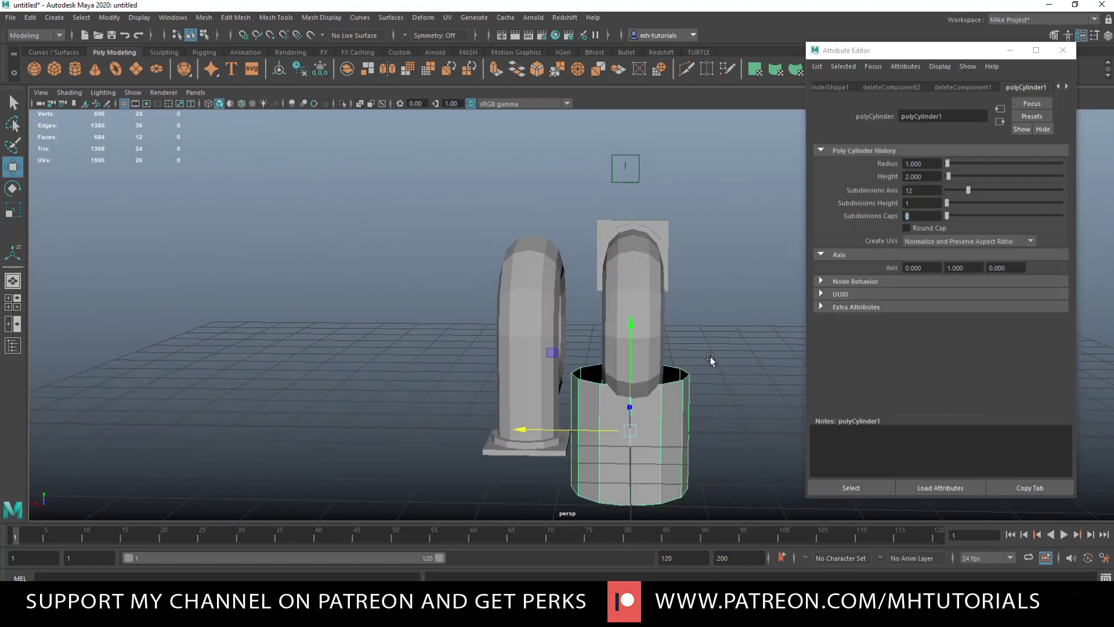
Step: Lay the open cylinder on its side and, in the top view, grid-snap it across the gap between the two pipes
key(e)
mouse_move(689, 383)
mouse_down()
mouse_move(705, 371)
mouse_move(740, 413)
mouse_move(727, 397)
mouse_up()
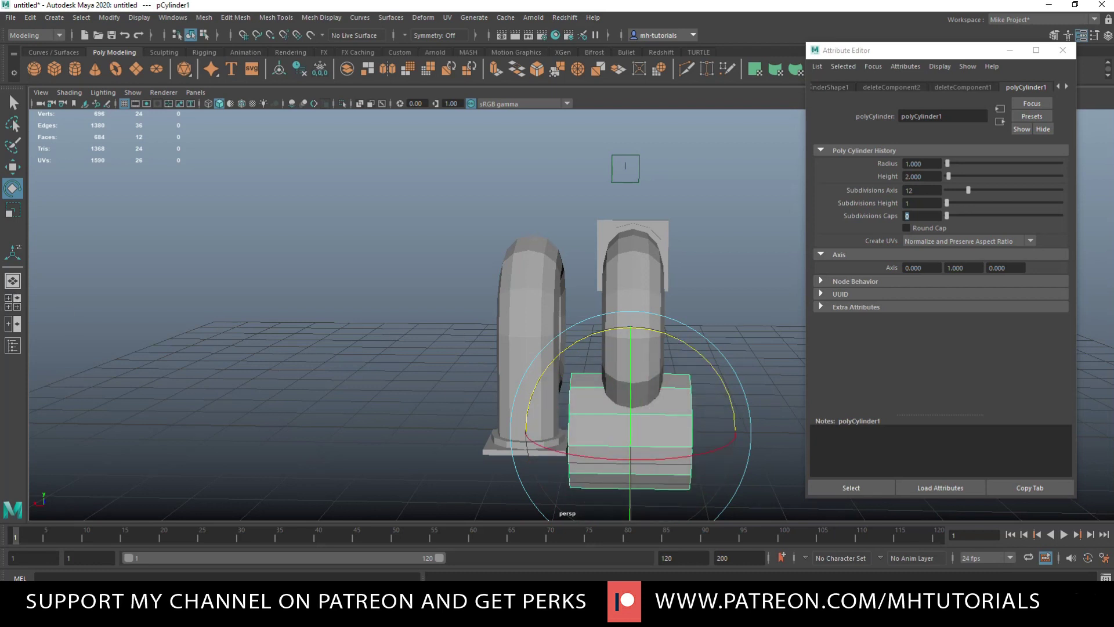
click(13, 306)
key(space)
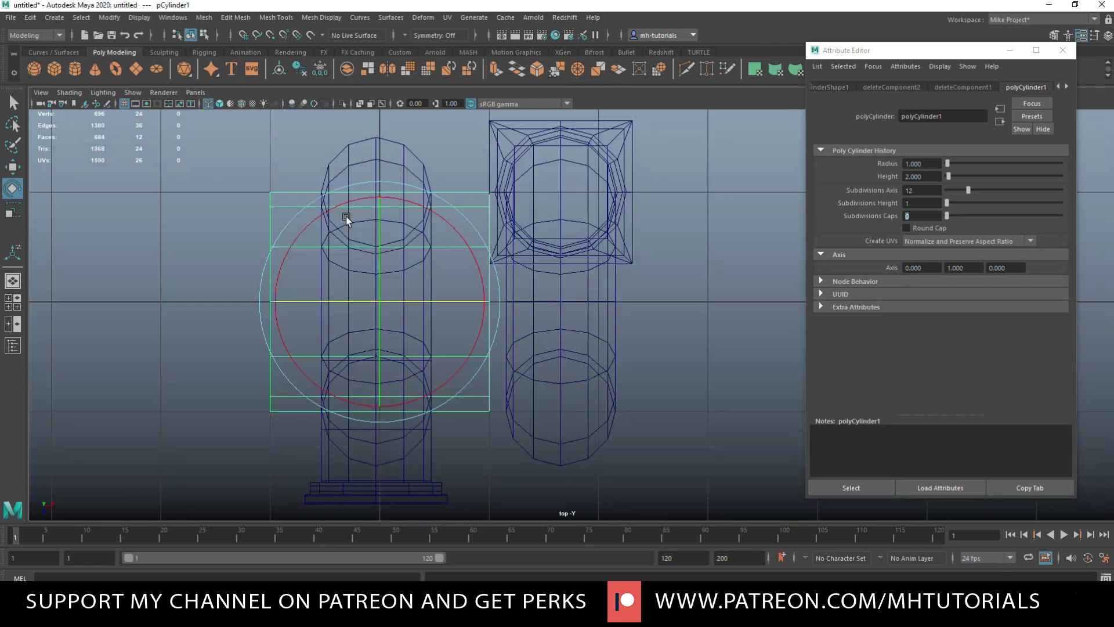
key(w)
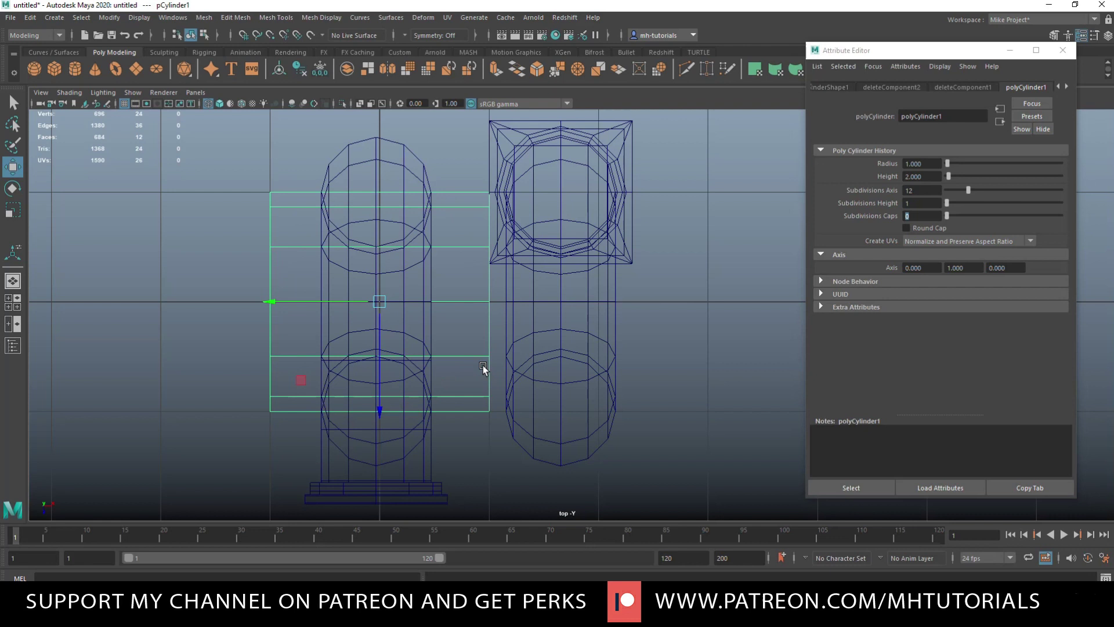
key(x)
drag(268, 300, 473, 304)
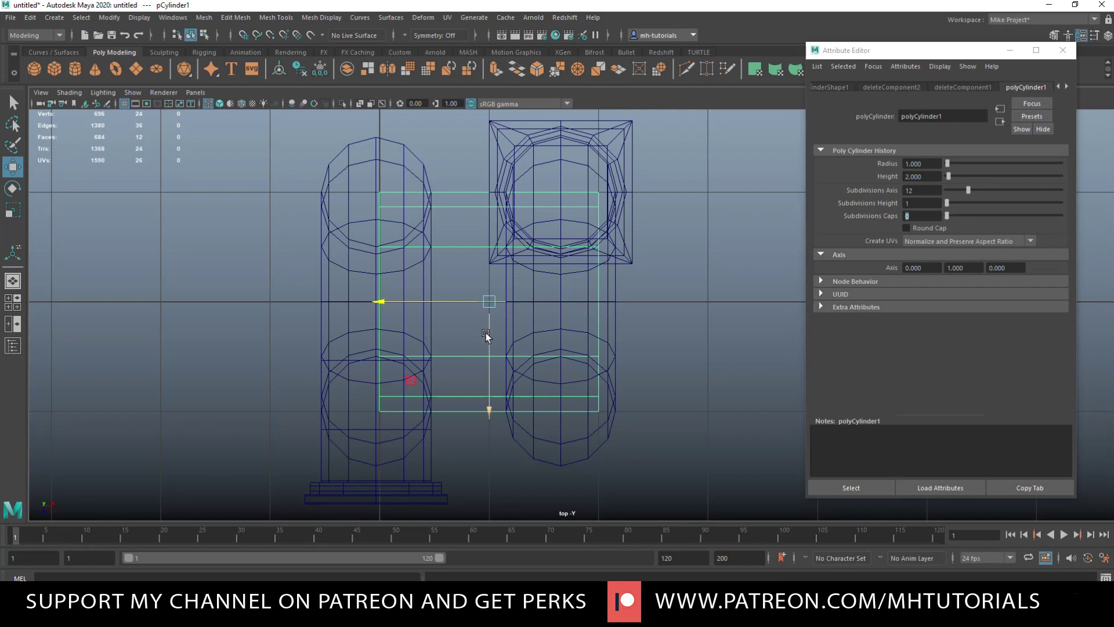
Step: Scale the cylinder down uniformly so its ends just overlap both pipes
key(r)
drag(486, 302, 423, 320)
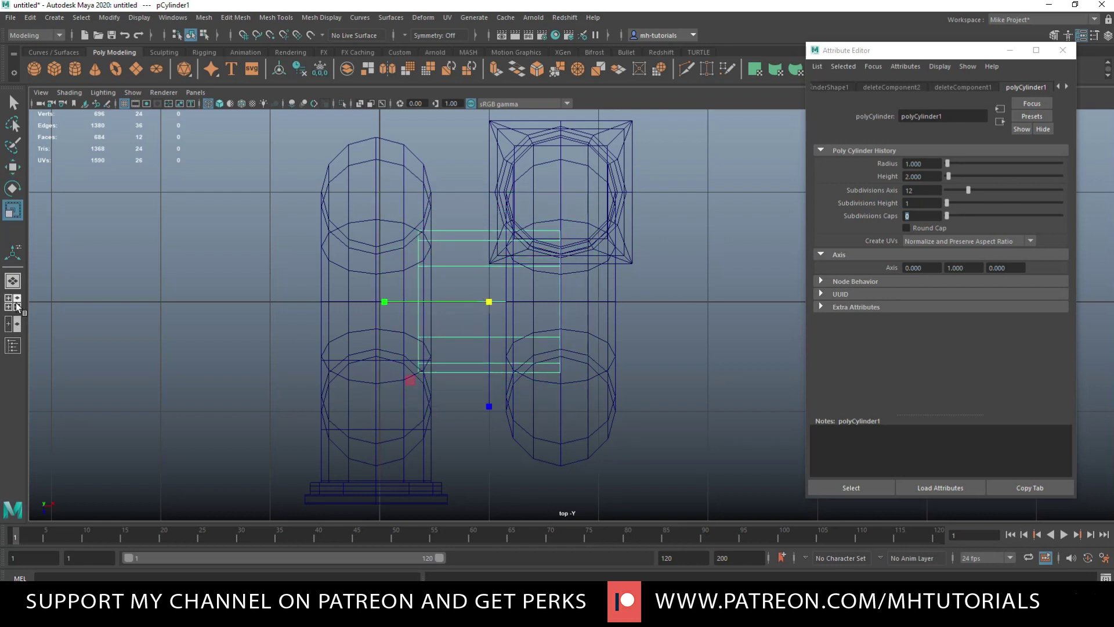
click(16, 306)
key(space)
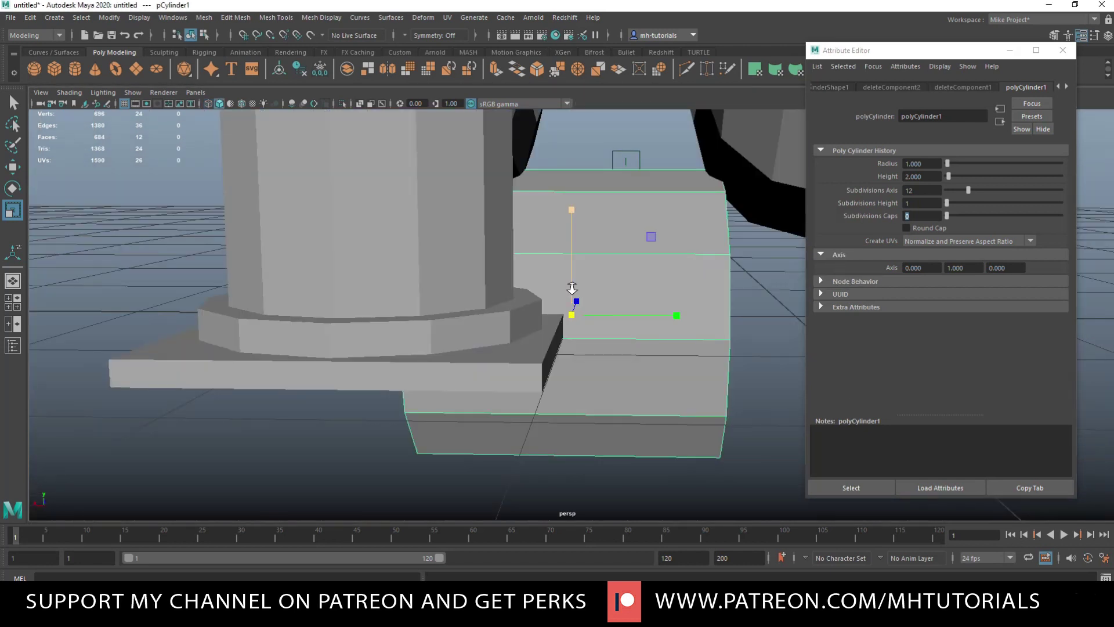
scroll(572, 288, down, 5)
alt+drag(563, 350, 530, 359)
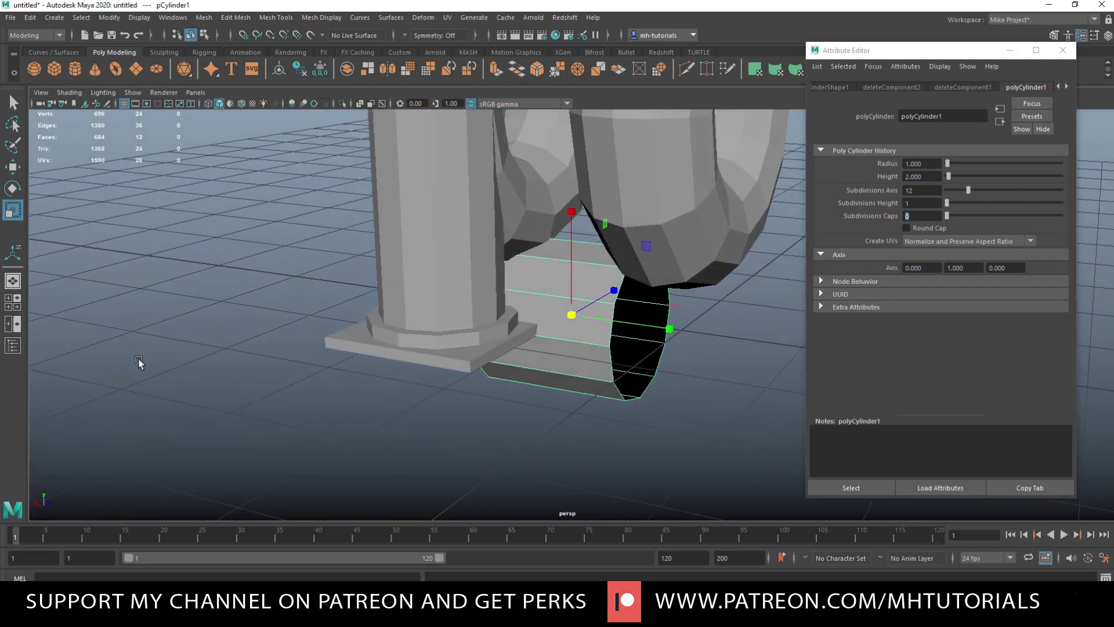
Step: In the side view, raise the cylinder with grid snapping and fine-tune its height to centre it on the pipes' ring opening
click(17, 306)
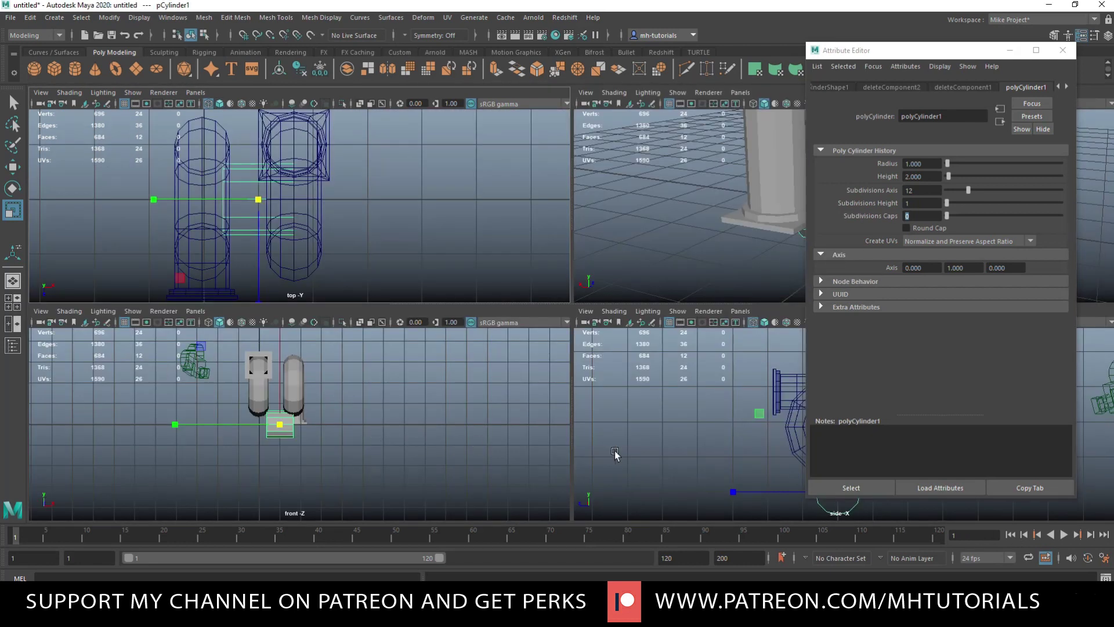
key(space)
scroll(584, 432, up, 1)
key(w)
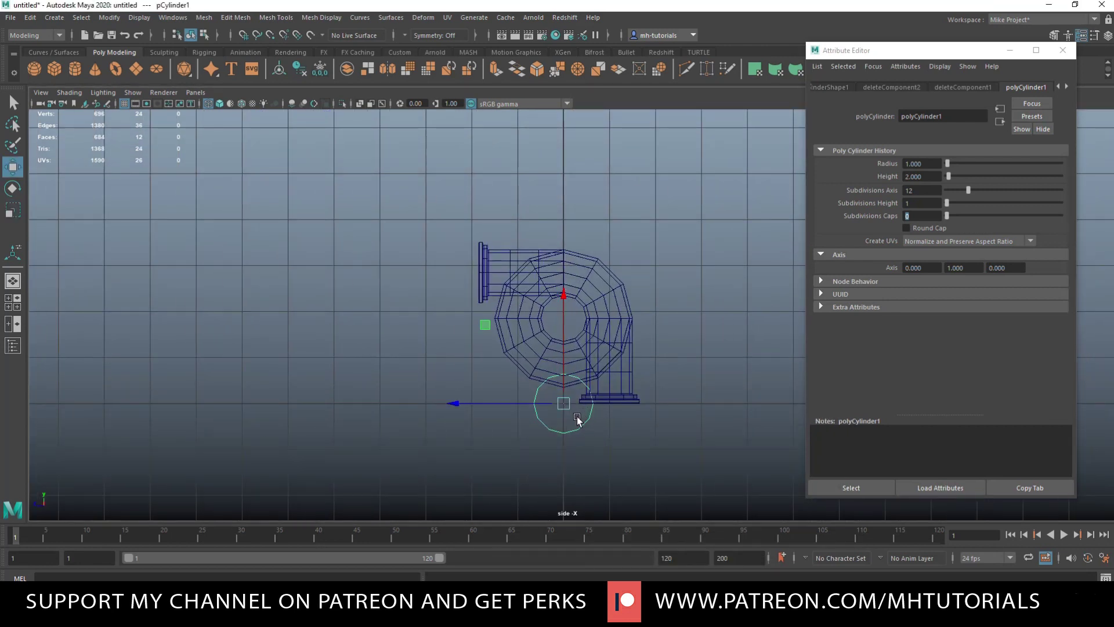
key(x)
drag(562, 288, 553, 289)
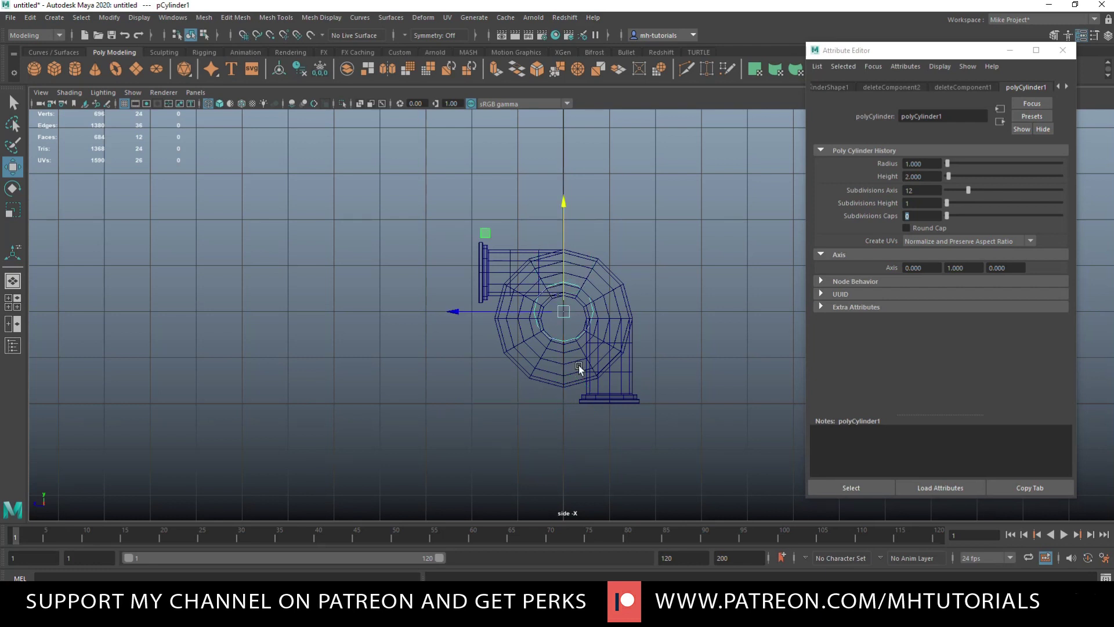
scroll(580, 375, up, 6)
drag(542, 200, 542, 226)
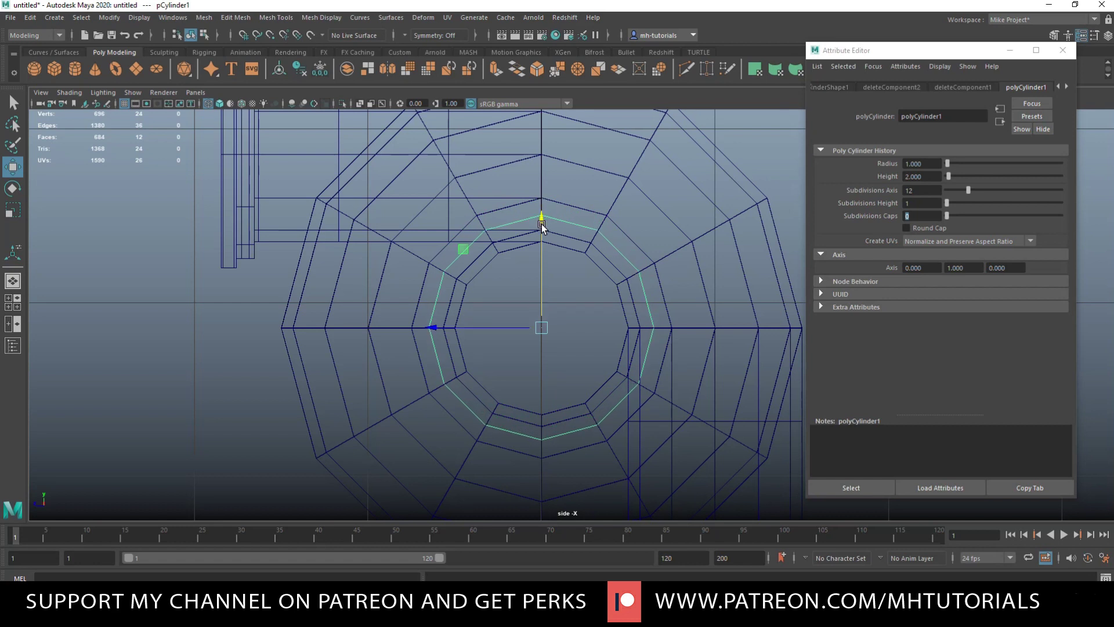
Step: Scale the cylinder down slightly to fit closely around the rings' inner opening, and return to the perspective view
key(equal)
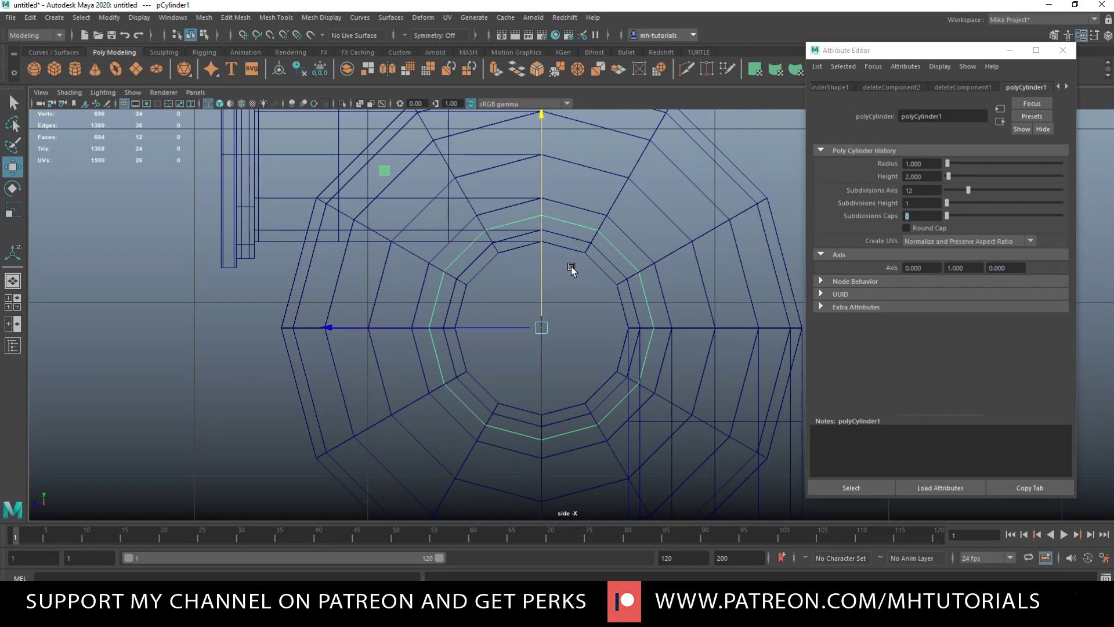
key(r)
drag(541, 328, 512, 333)
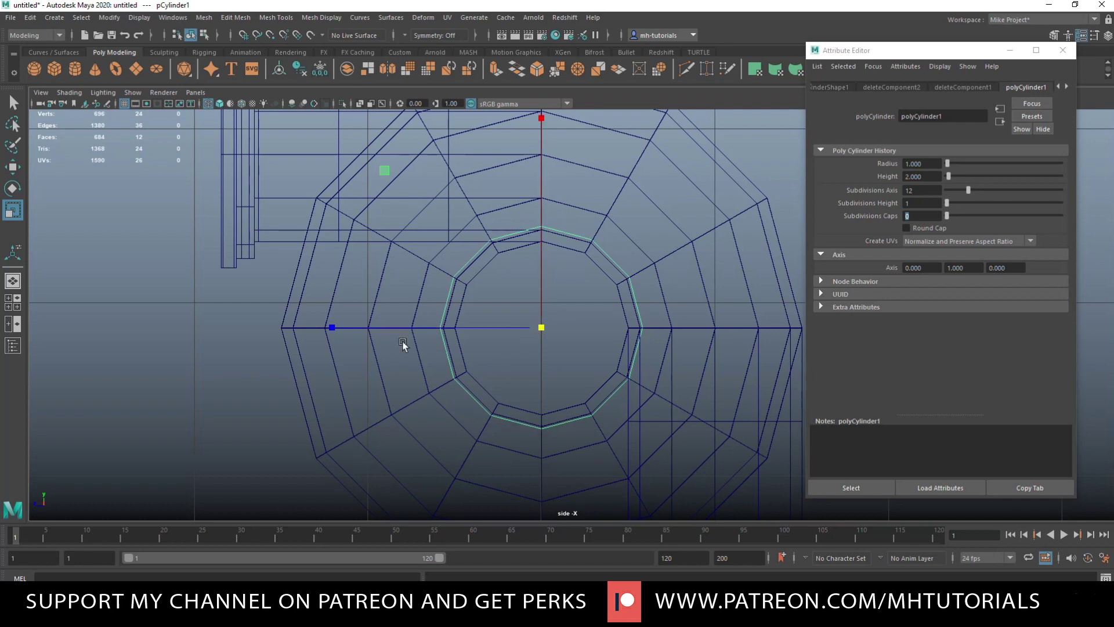
key(space)
key(space)
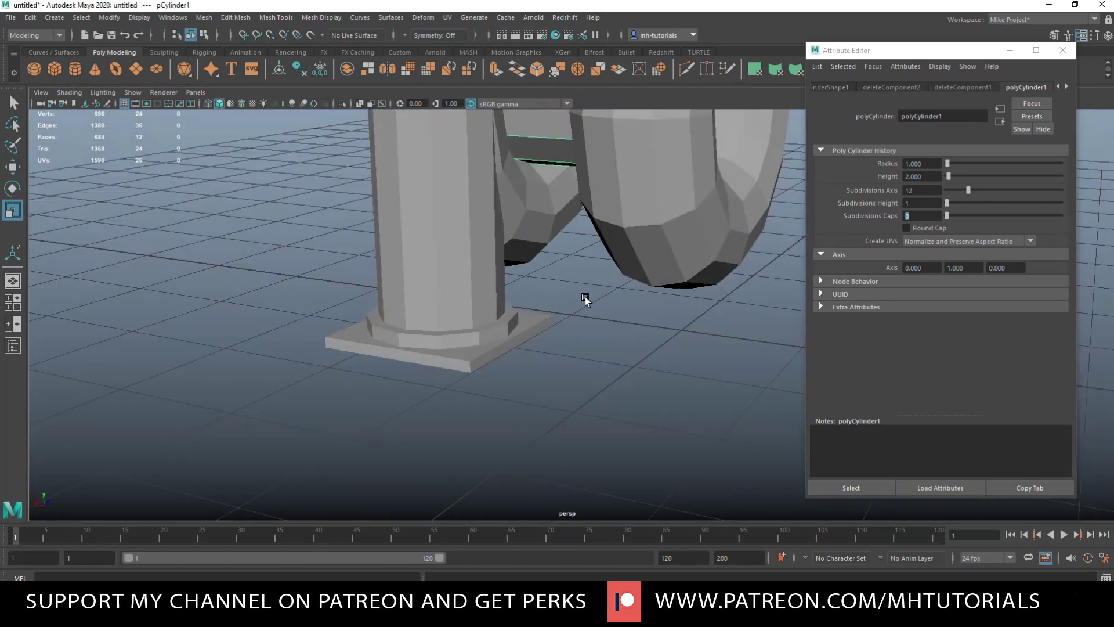
Step: Adjust the cylinder's scale along its length between the two pipes and inspect the connection from both sides
key(f)
alt+drag(519, 313, 356, 301)
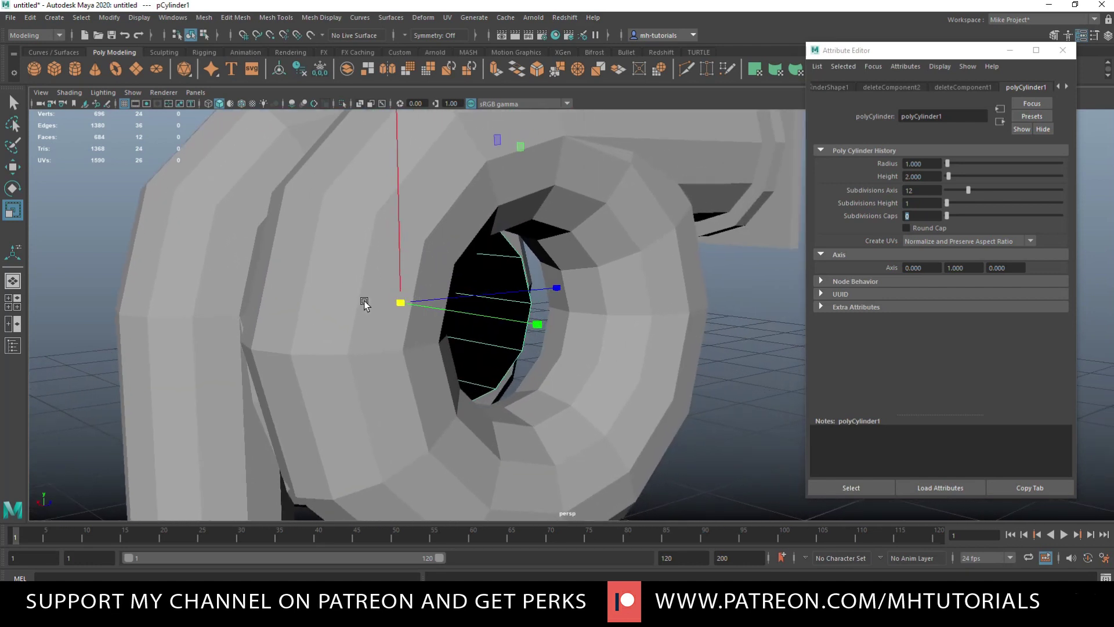
alt+right_drag(364, 302, 609, 351)
drag(608, 350, 613, 353)
alt+right_drag(493, 353, 427, 368)
alt+drag(426, 368, 585, 372)
scroll(582, 375, up, 5)
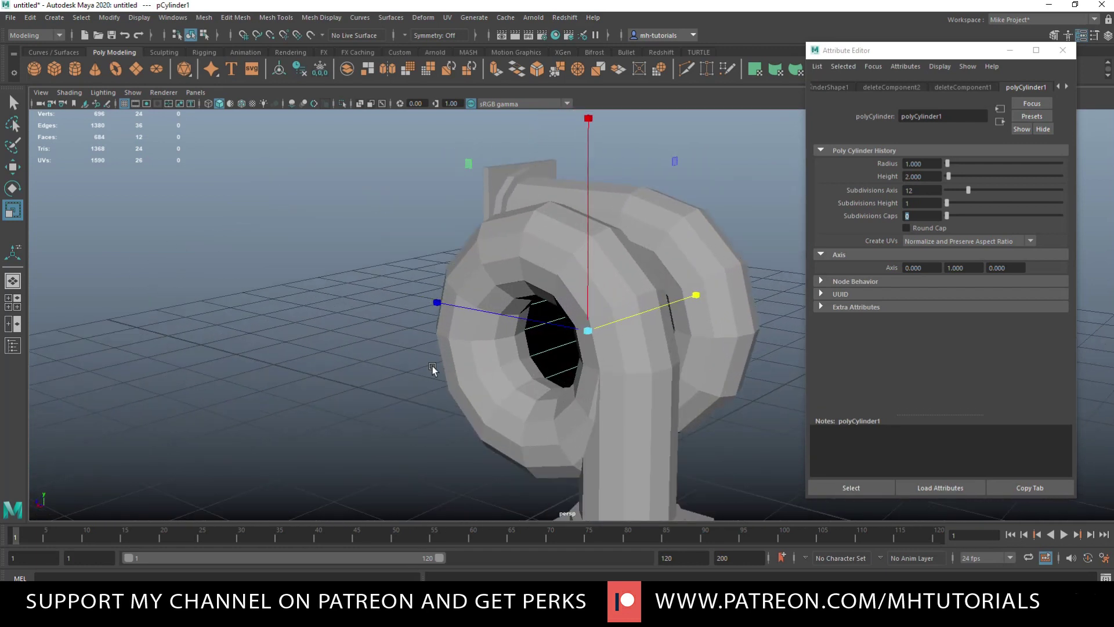
alt+middle_drag(351, 356, 145, 322)
scroll(244, 347, up, 2)
scroll(269, 355, down, 4)
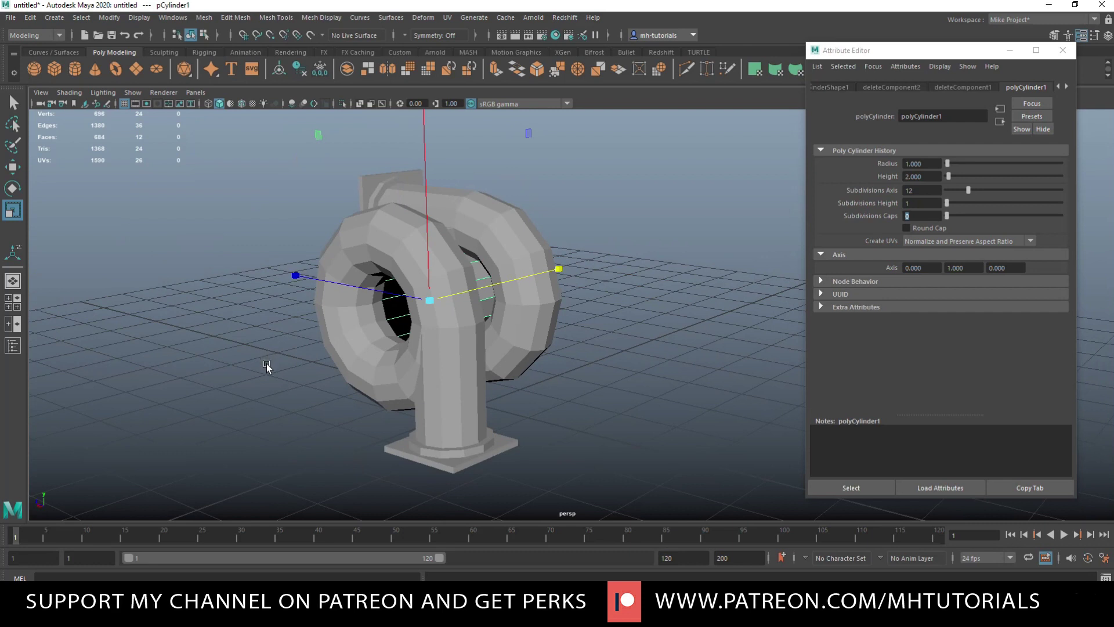
Step: Extrude all faces of the connecting cylinder with a thickness of 0.1 to give it a solid wall
alt+drag(363, 385, 360, 354)
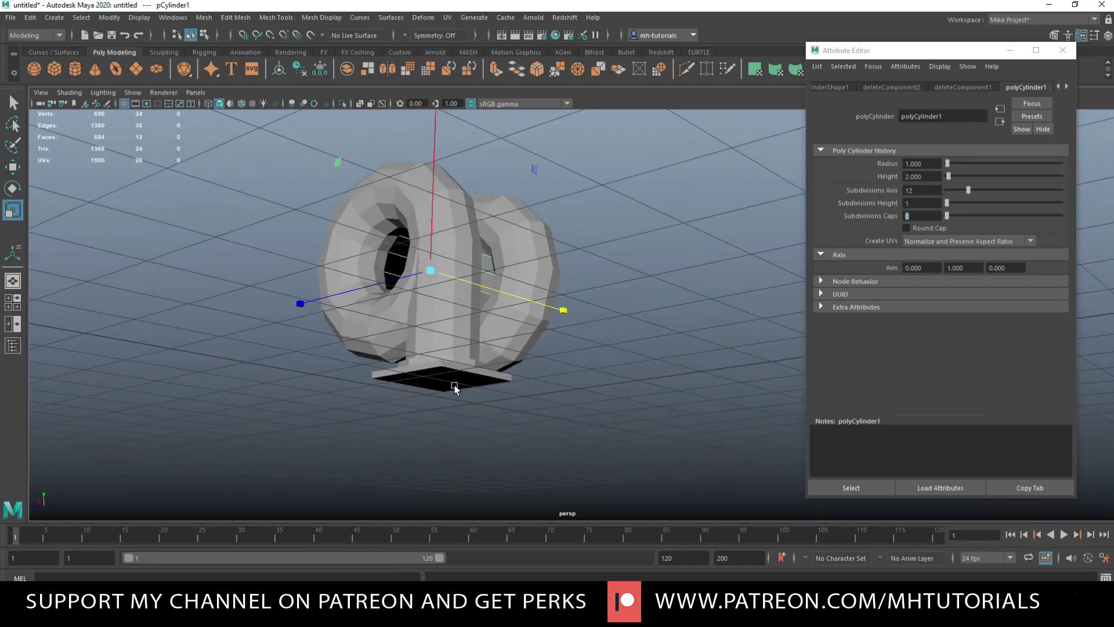
alt+drag(579, 391, 426, 419)
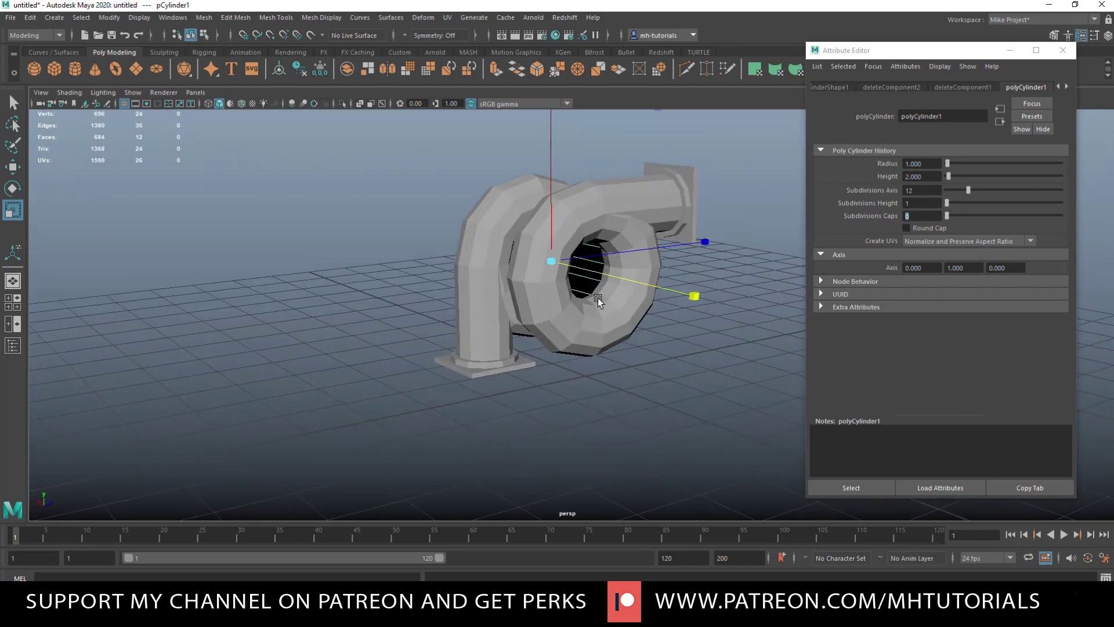
scroll(598, 298, up, 3)
alt+drag(503, 339, 386, 387)
scroll(420, 387, up, 3)
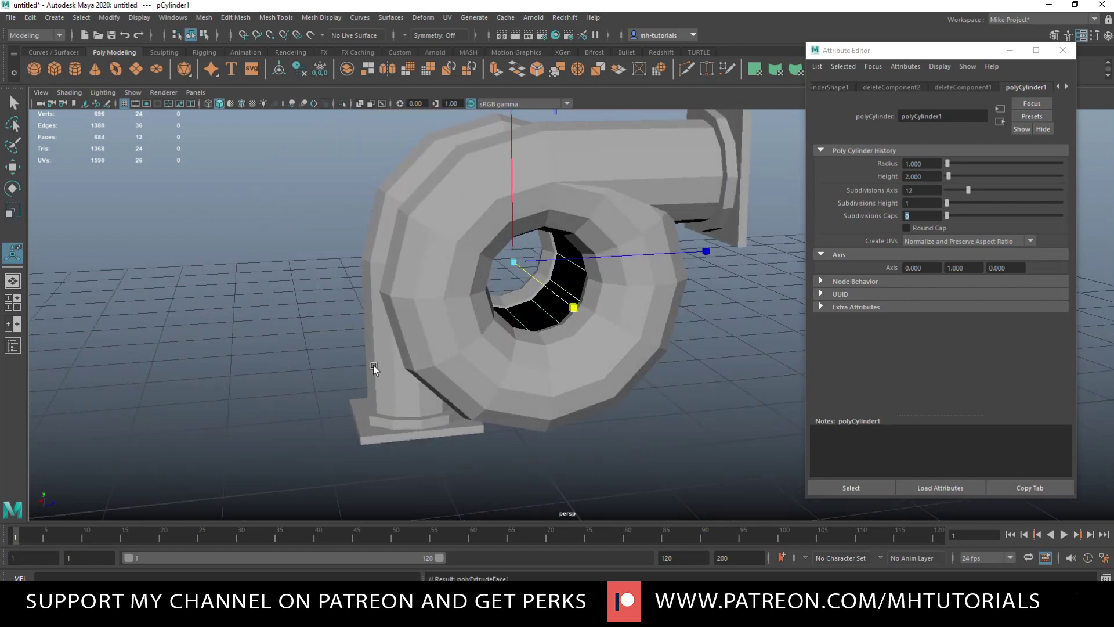
key(ctrl+e)
click(205, 356)
text(0.1)
key(Return)
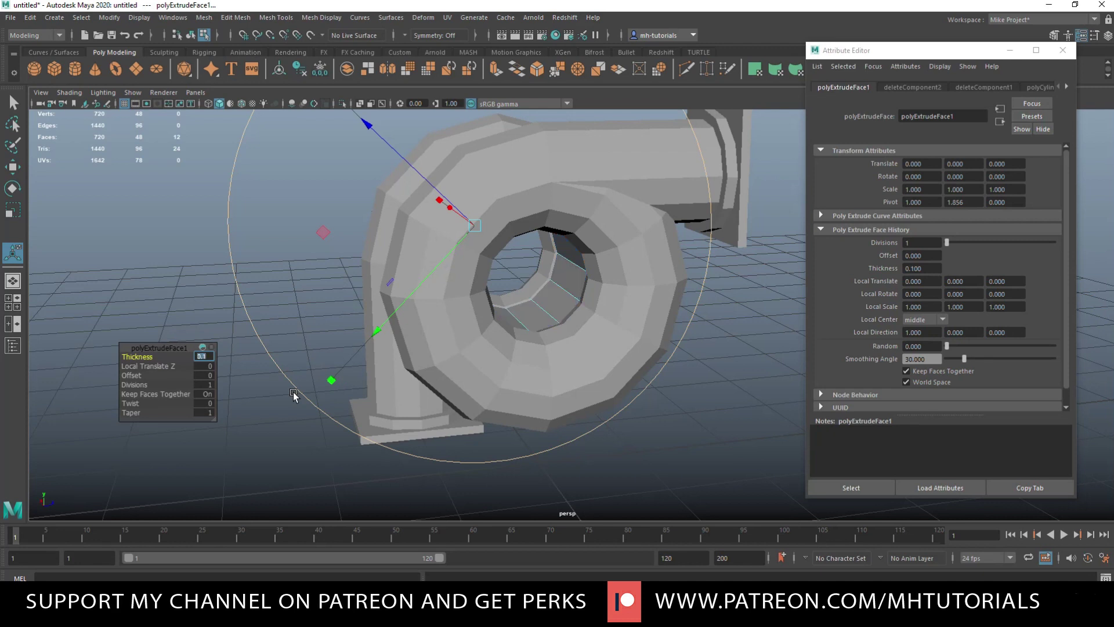
click(142, 281)
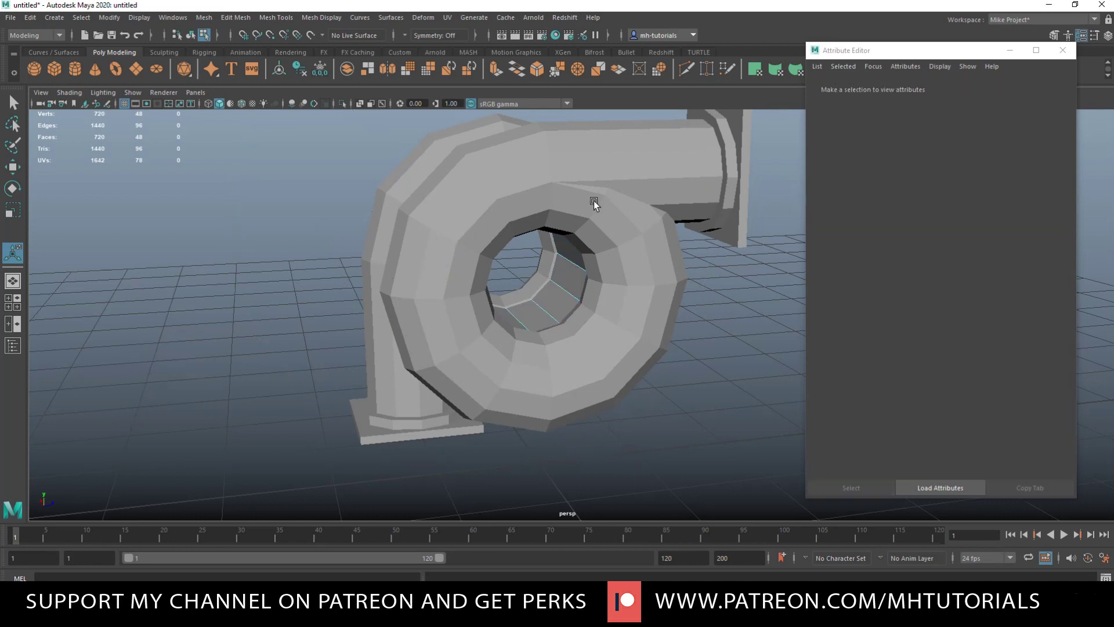
Step: Return to object mode and turn on the smooth preview for both pipes and the cylinder
right_drag(606, 172, 639, 155)
drag(261, 196, 611, 411)
key(3)
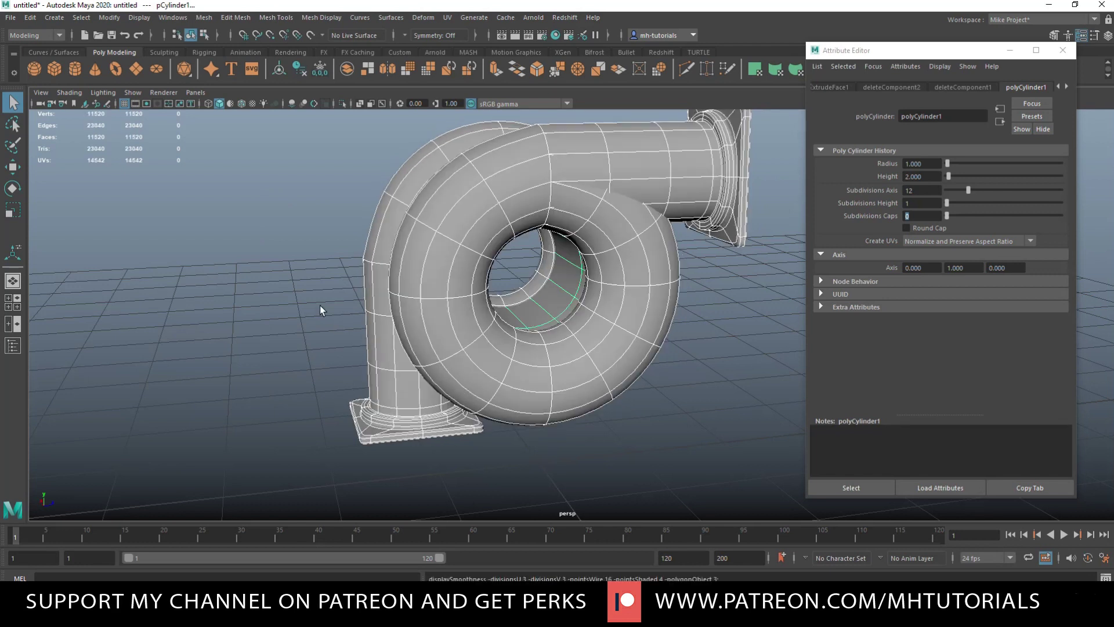
click(238, 302)
mouse_move(238, 302)
alt+mouse_down()
mouse_move(322, 316)
mouse_move(379, 304)
mouse_move(231, 303)
alt+mouse_up()
Step: Apply Smooth with one division to the two flanged pipes
click(548, 197)
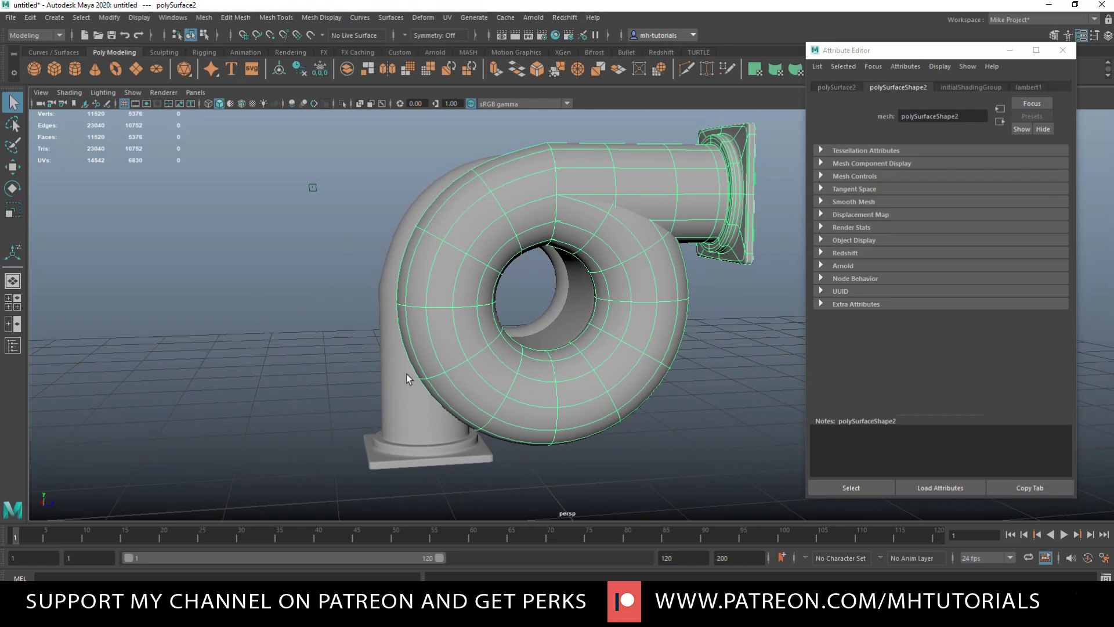
shift+click(399, 402)
click(202, 18)
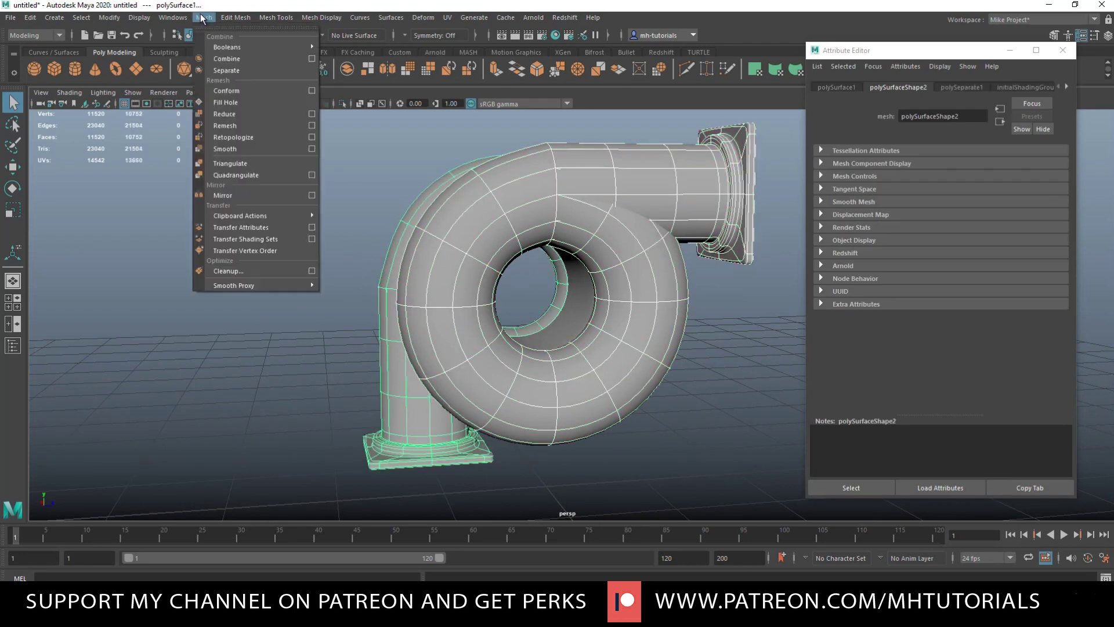
click(244, 149)
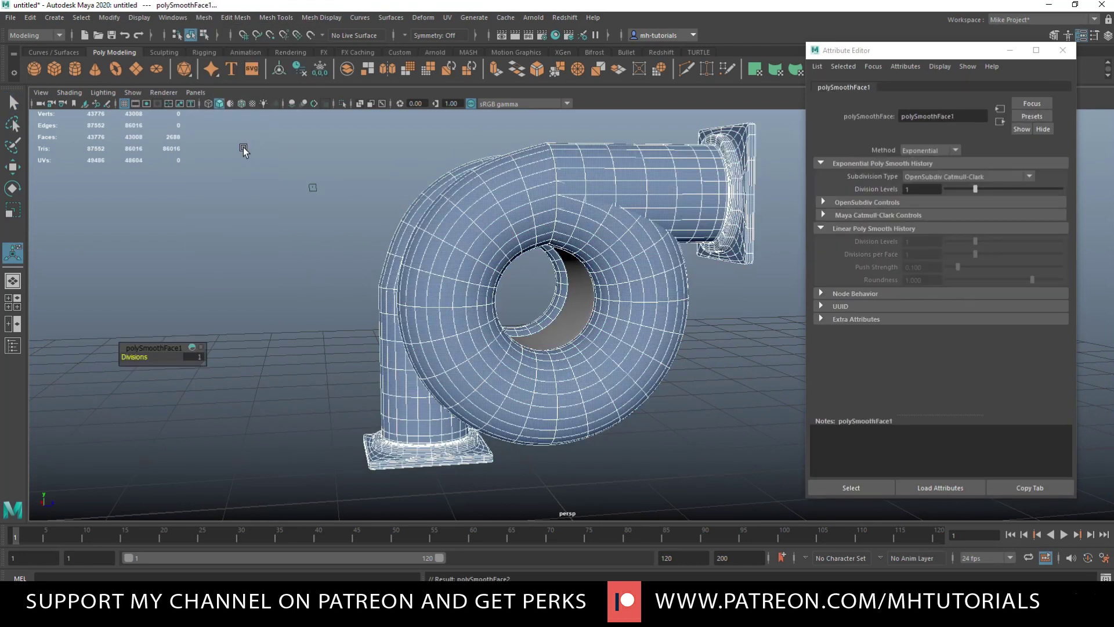
click(325, 193)
Step: Hide both pipes and switch the connecting cylinder back to its unsmoothed display
alt+drag(325, 193, 445, 312)
click(266, 300)
scroll(273, 305, down, 3)
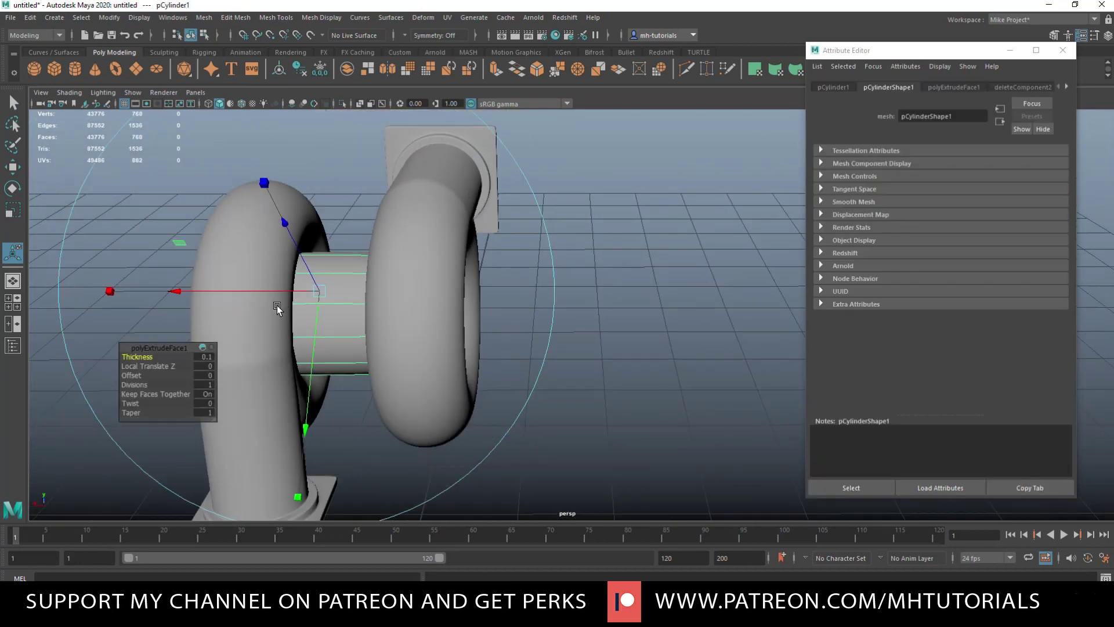
click(302, 209)
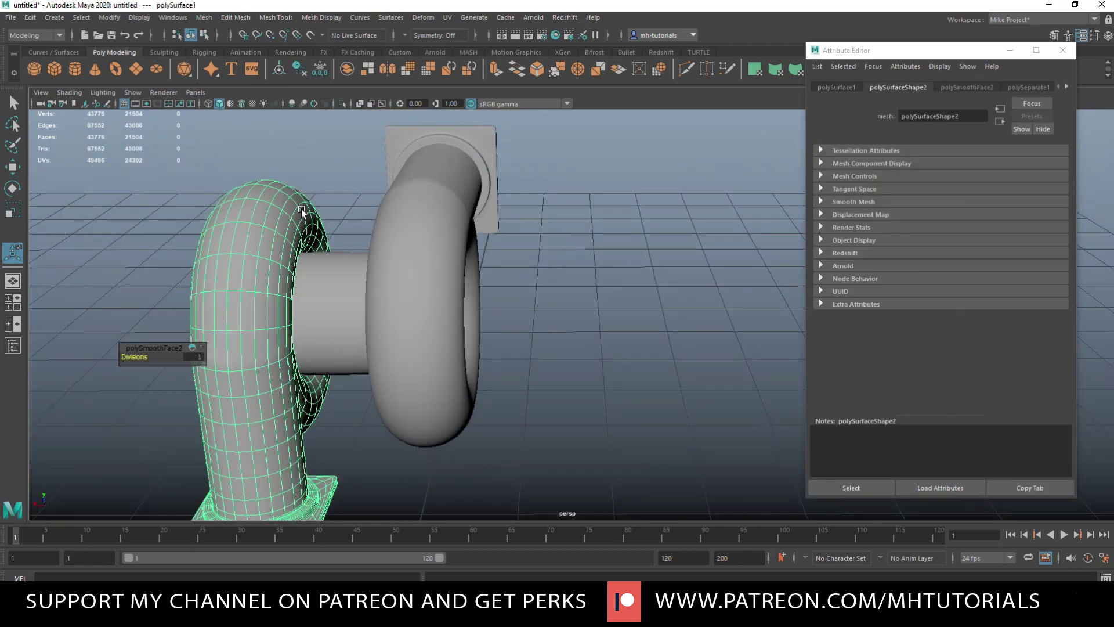
key(ctrl+h)
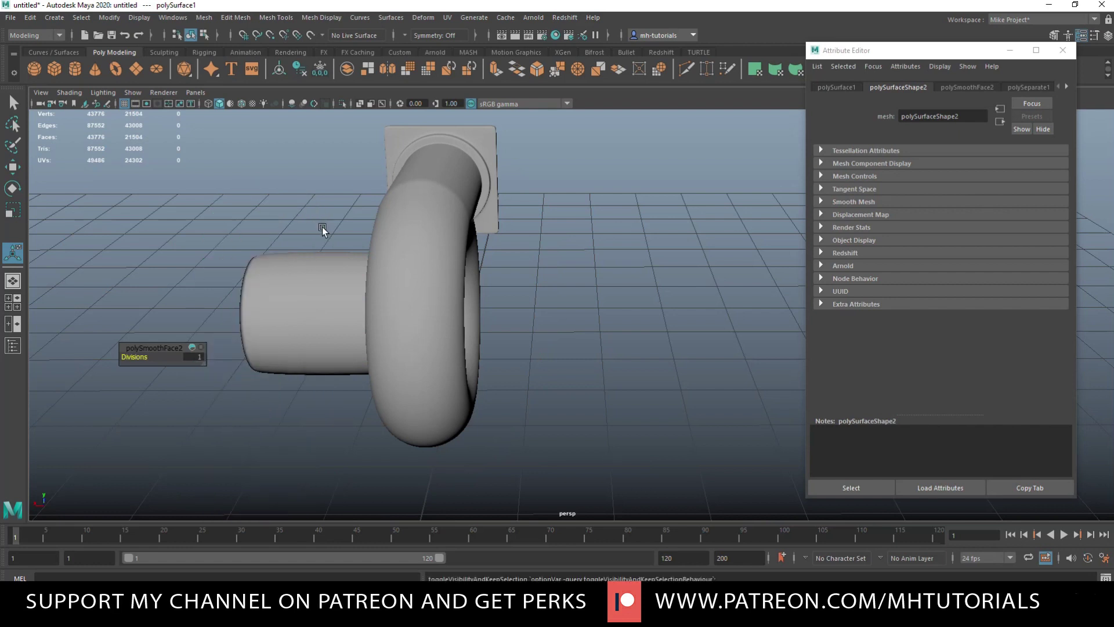
click(307, 303)
key(1)
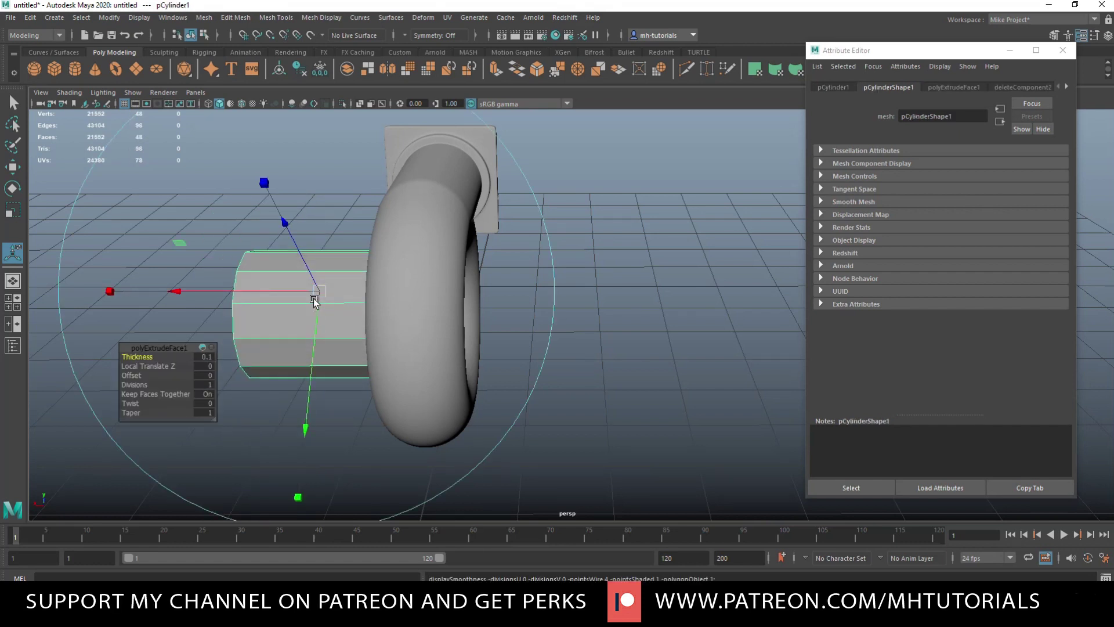
scroll(303, 301, up, 2)
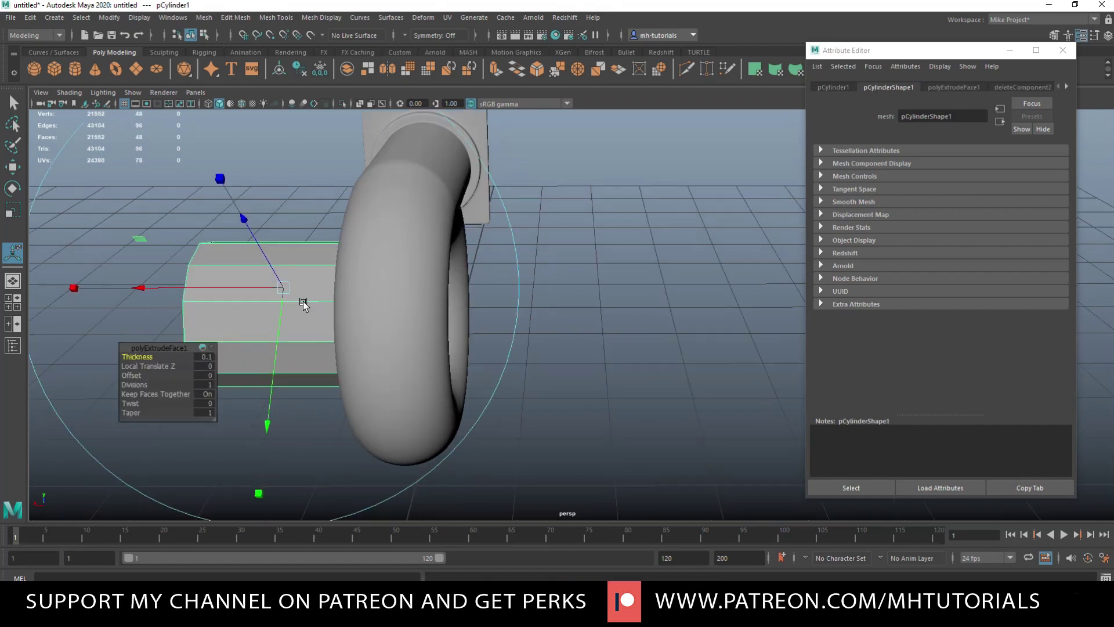
click(421, 236)
key(ctrl+h)
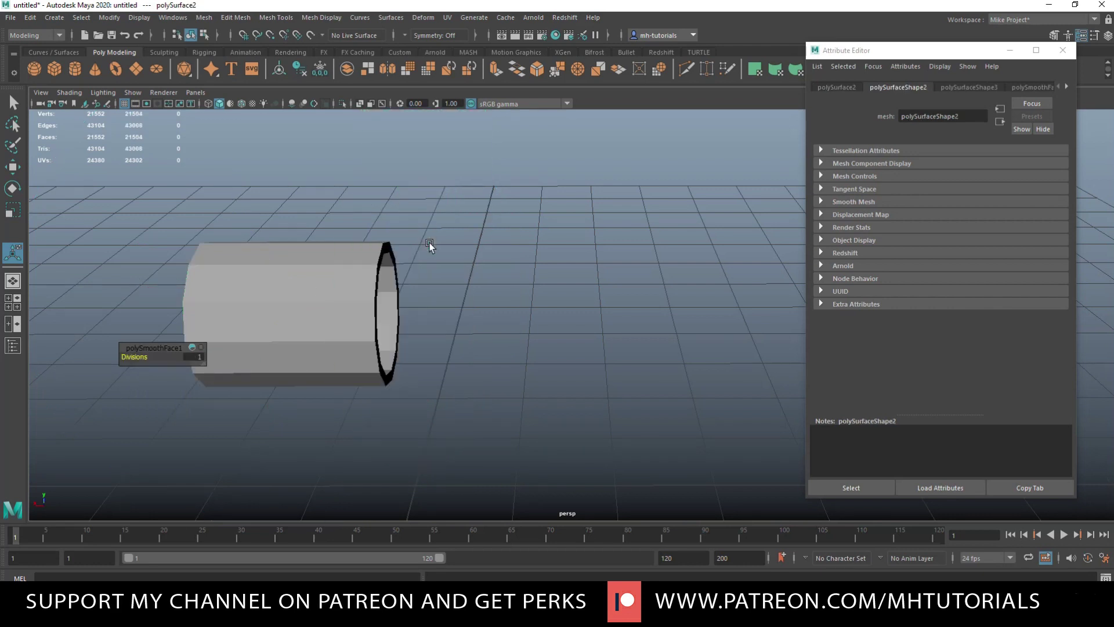
Step: Insert three evenly spaced edge loops around the cylinder using the Insert Edge Loop tool's multiple edge loops option
click(288, 296)
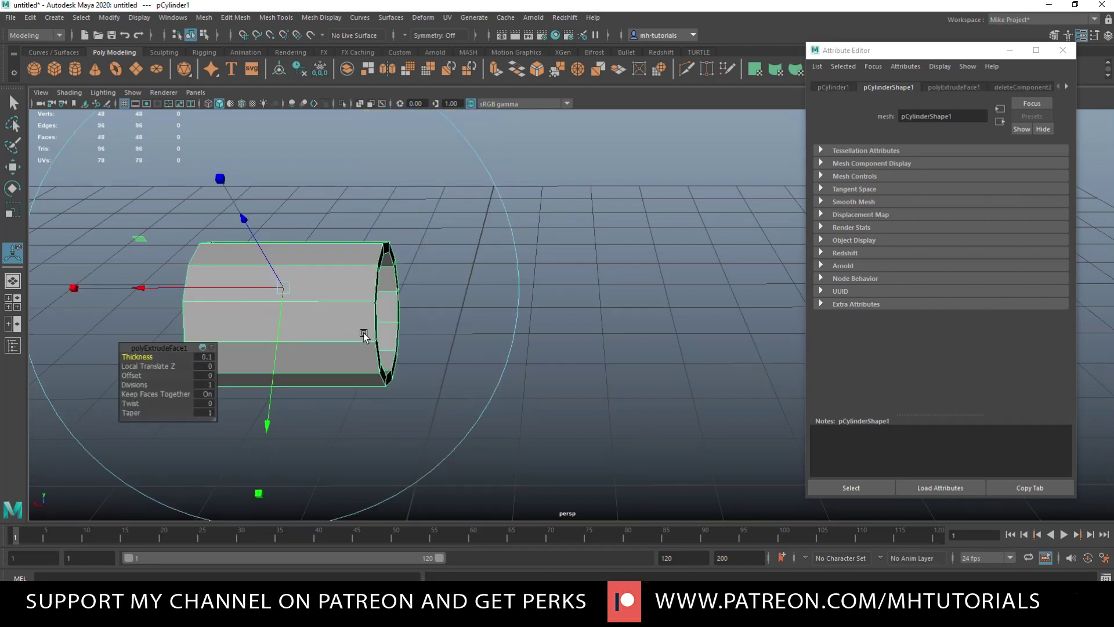
key(f)
key(minus)
key(minus)
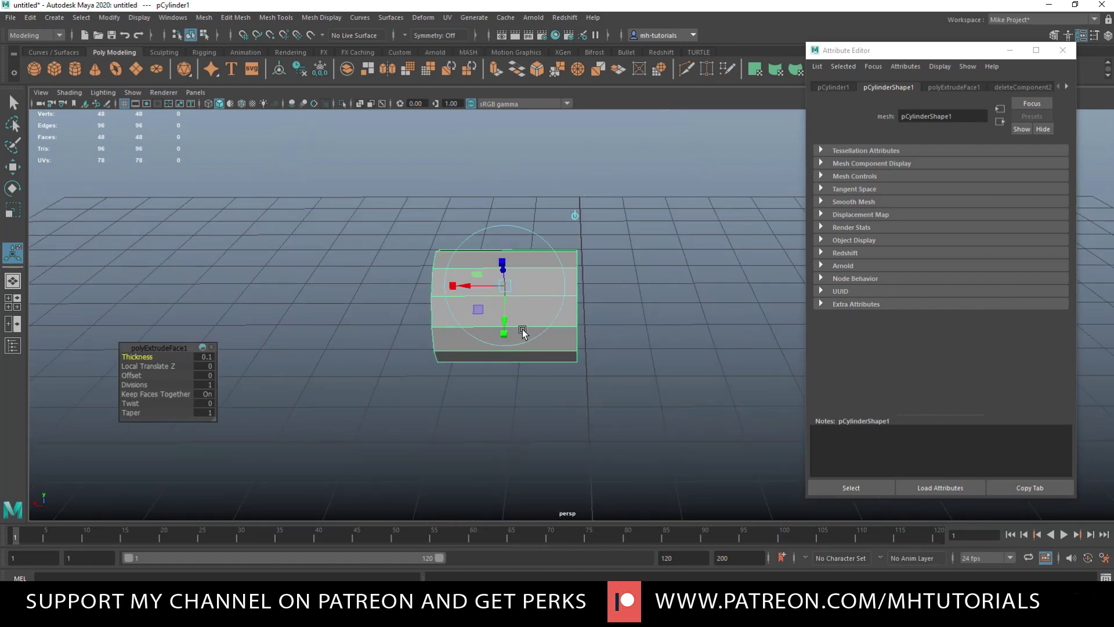
key(g)
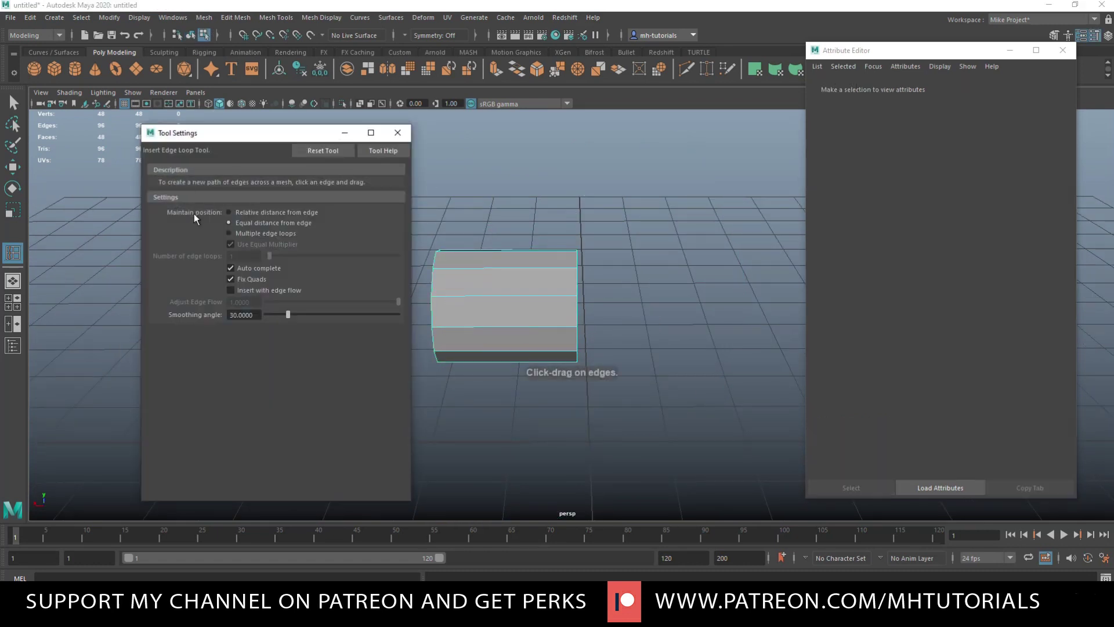
click(229, 234)
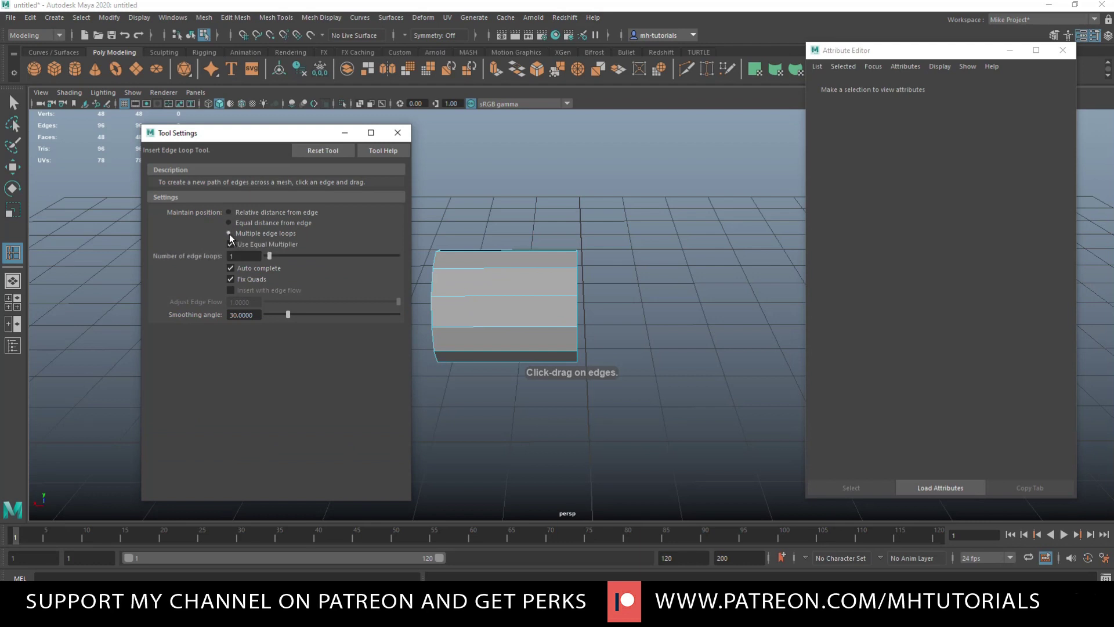
double_click(255, 259)
text(3)
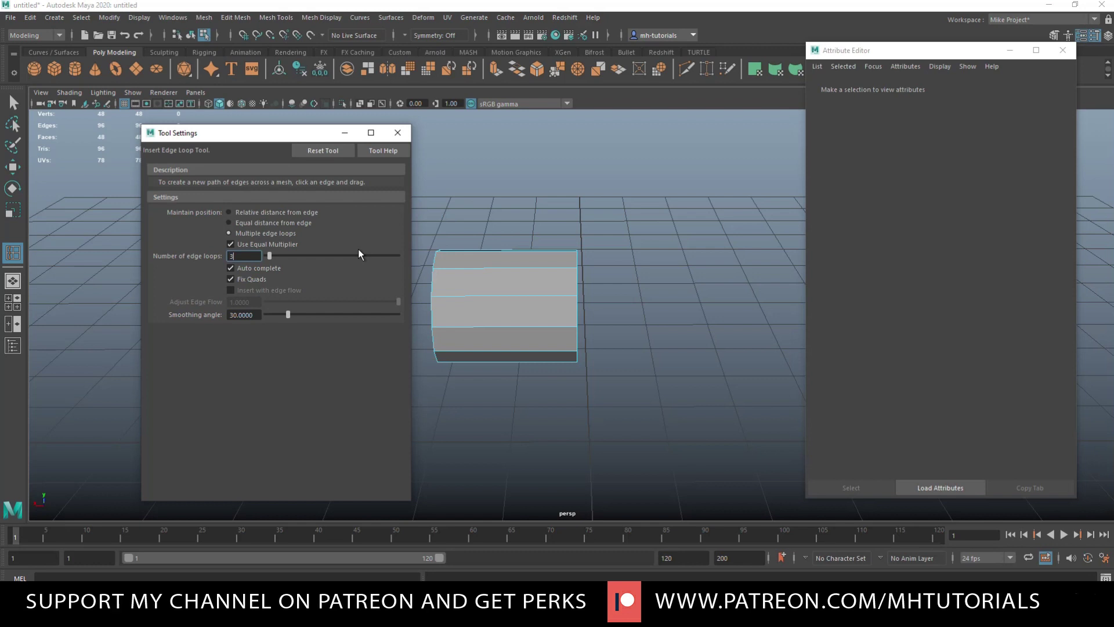
click(514, 270)
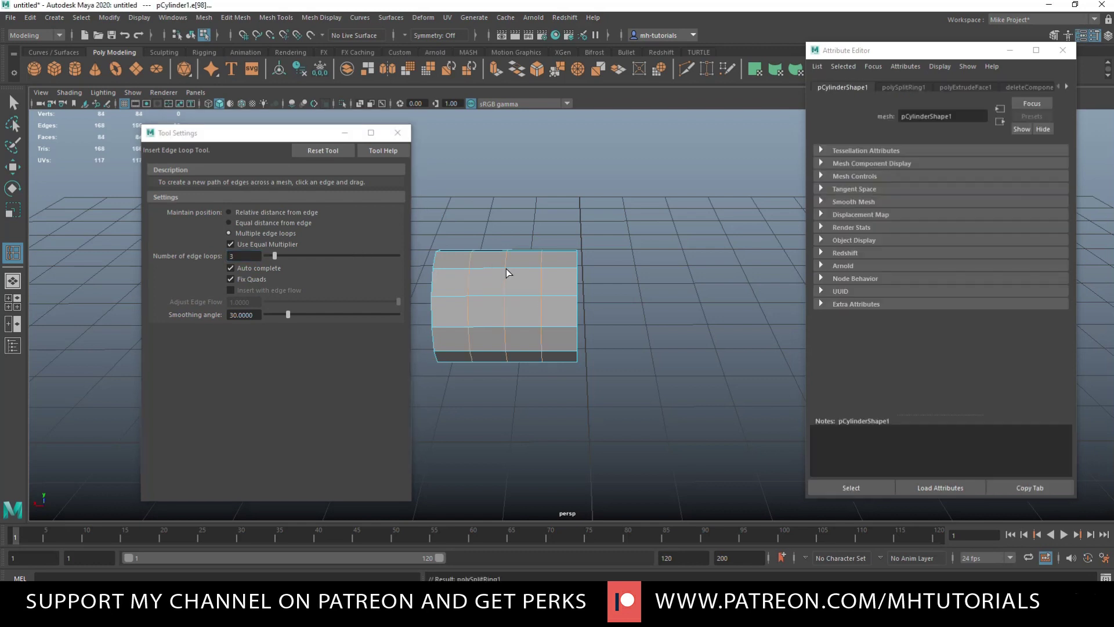
click(397, 132)
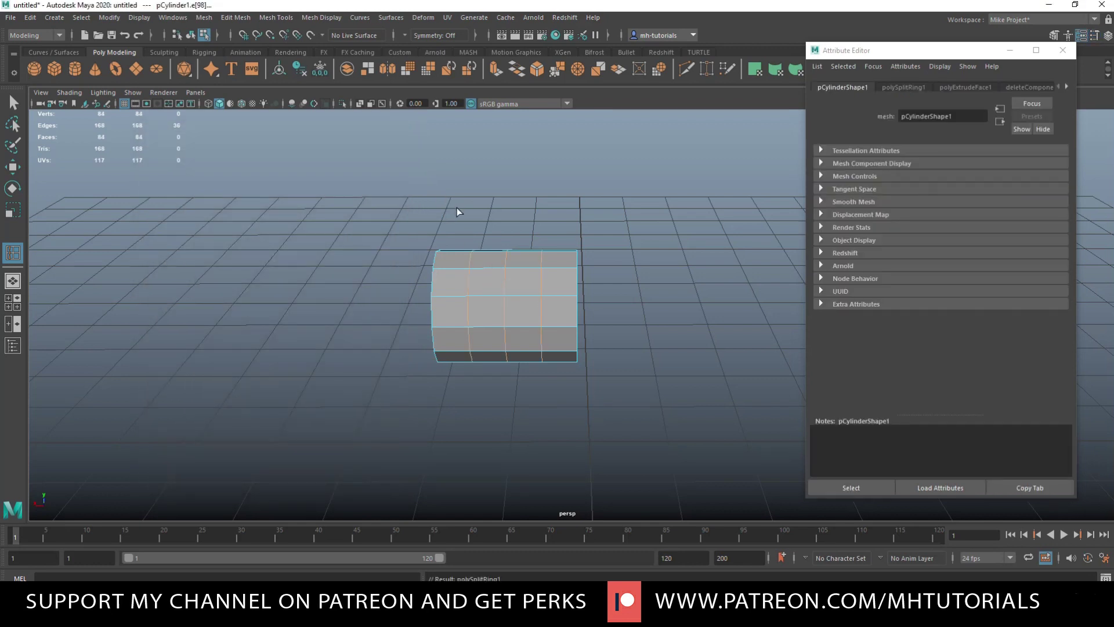
Step: Scale the two outer edge loops apart along the cylinder's length so they sit close to its ends
key(q)
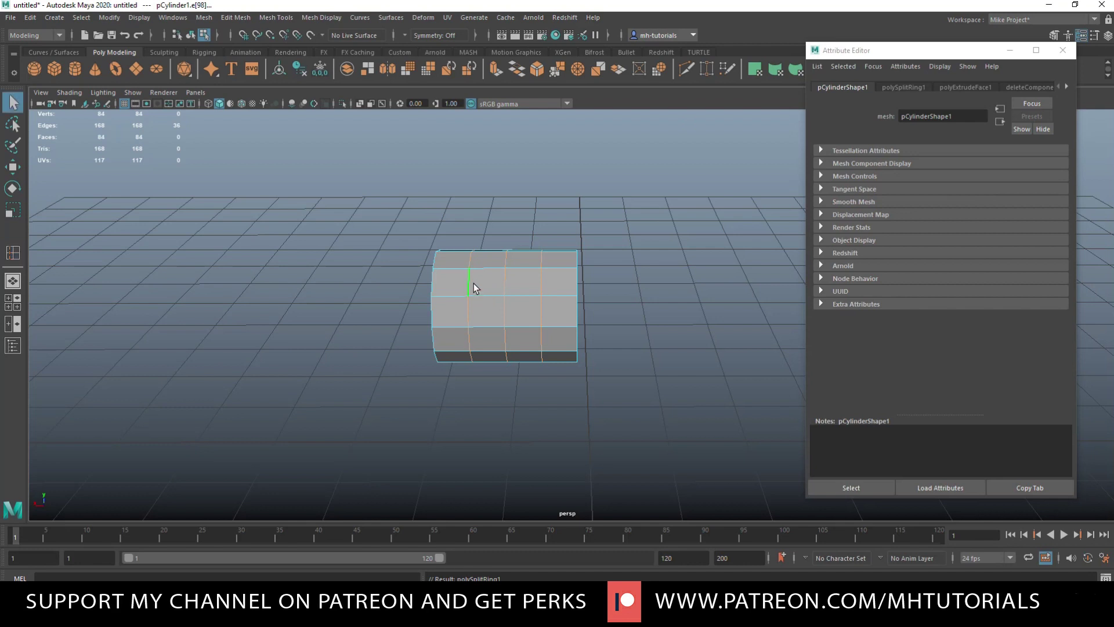
double_click(471, 285)
shift+double_click(542, 286)
key(r)
drag(559, 309, 598, 308)
Step: Extrude the narrow outer face loops at both ends of the cylinder with a thickness of 0.1 to form flanges
right_drag(447, 267, 441, 287)
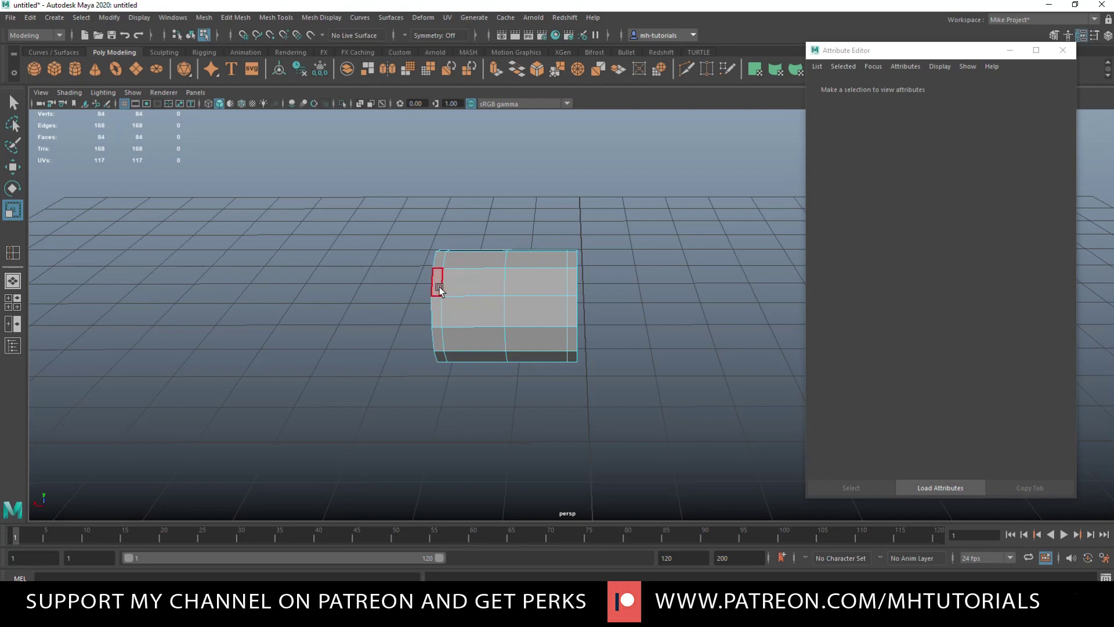
click(440, 287)
shift+double_click(439, 315)
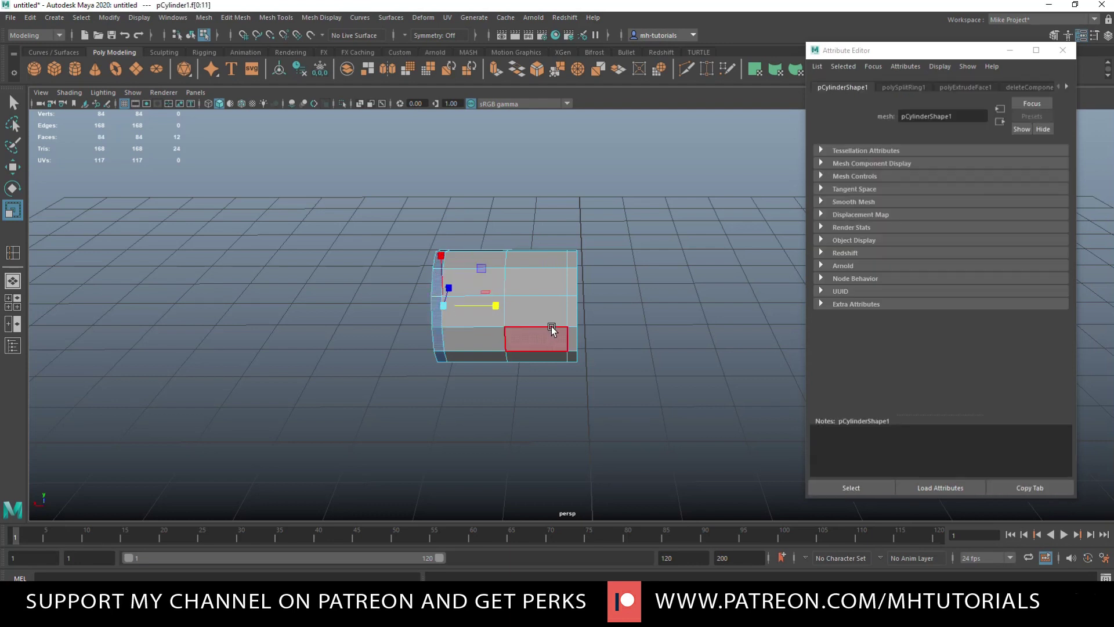
shift+click(573, 317)
shift+double_click(575, 286)
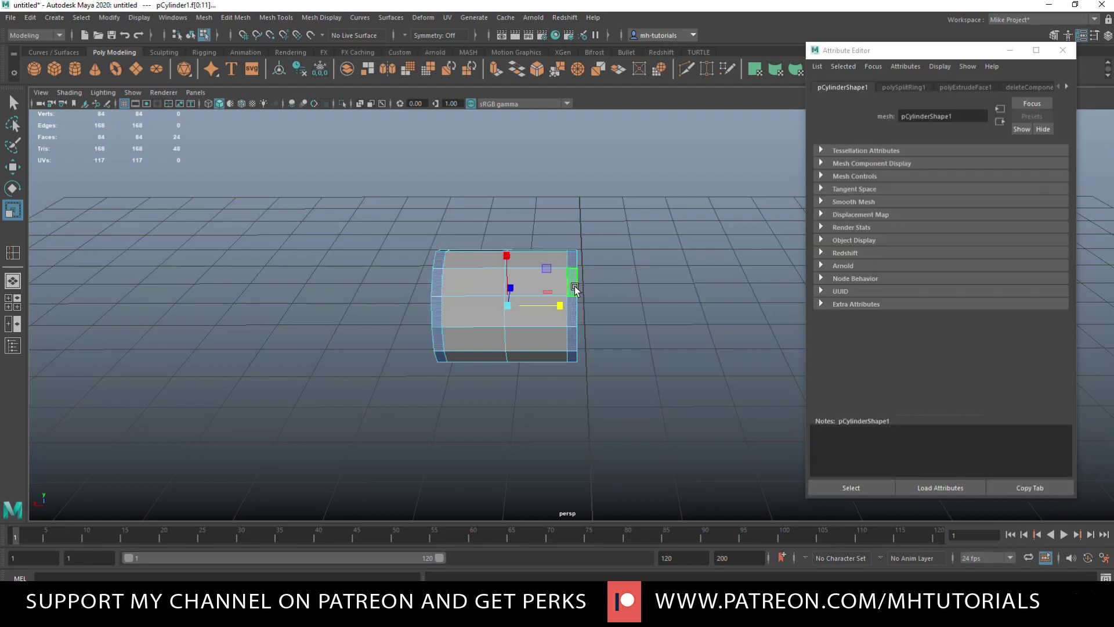
key(ctrl+e)
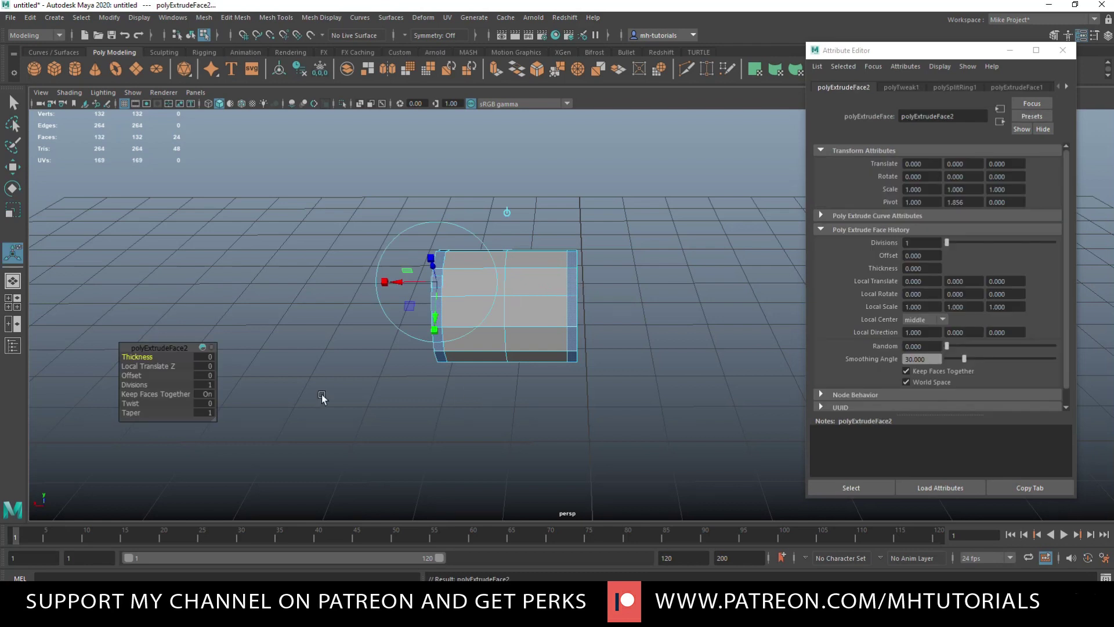
click(208, 356)
text(0.1)
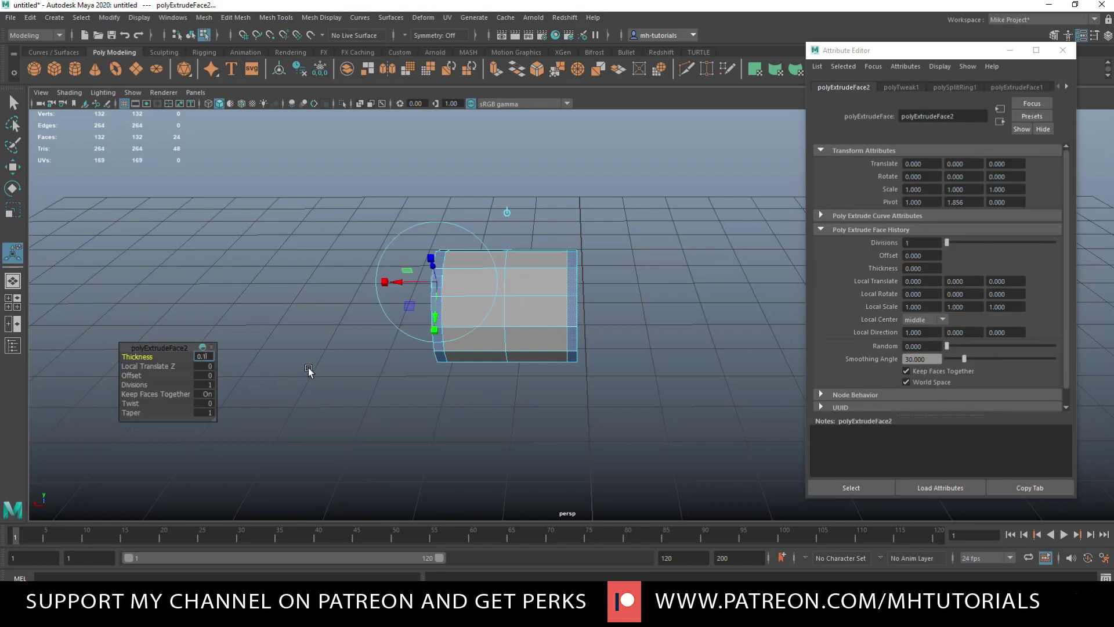
key(Return)
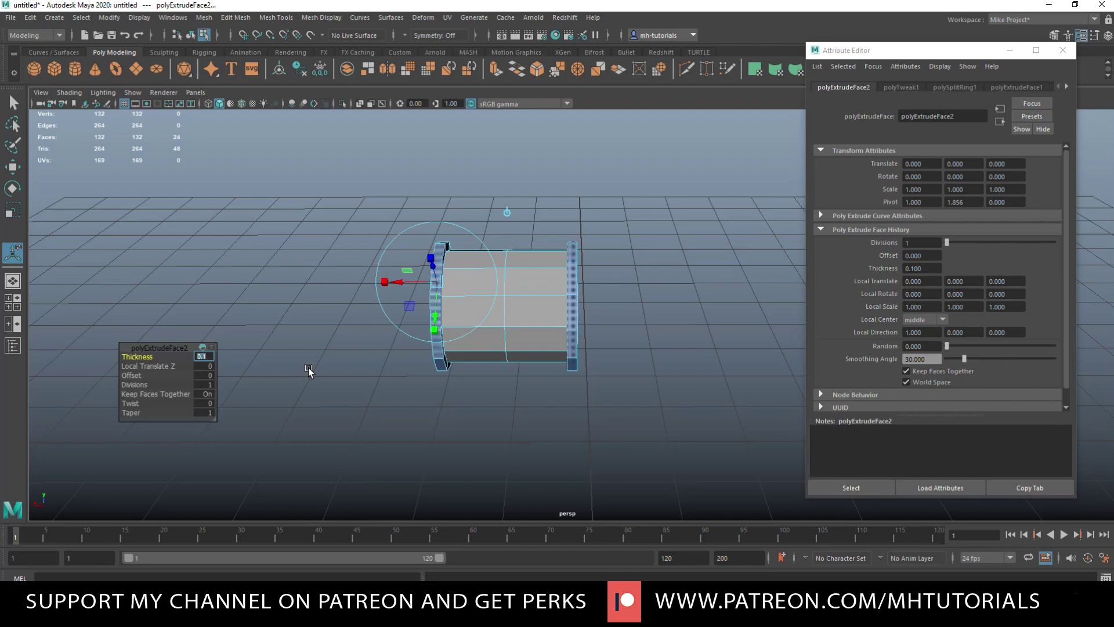
Step: Bevel the edge loop around the cylinder's middle with a fraction of 0.1
alt+drag(406, 356, 533, 390)
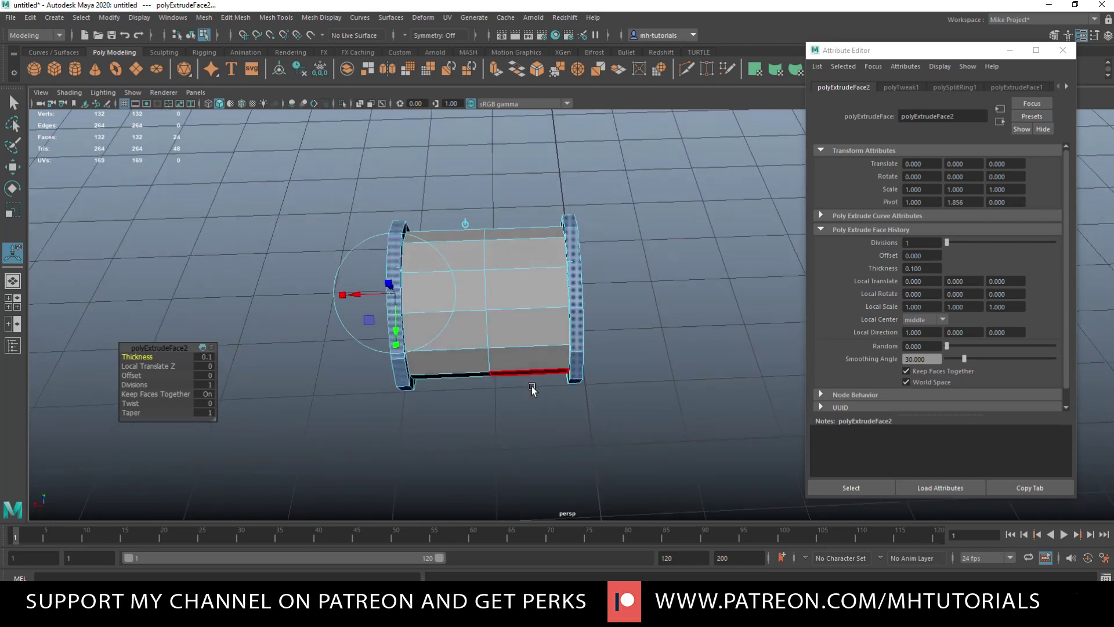
right_drag(485, 261, 485, 232)
click(527, 308)
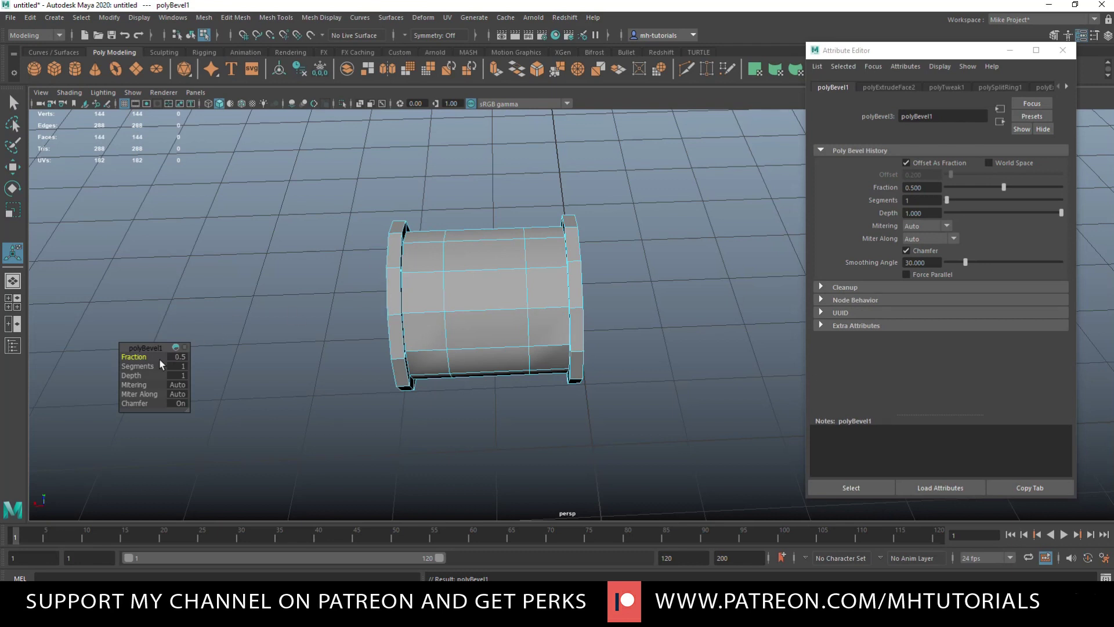
click(176, 358)
text(0.)
key(Return)
alt+drag(615, 353, 590, 272)
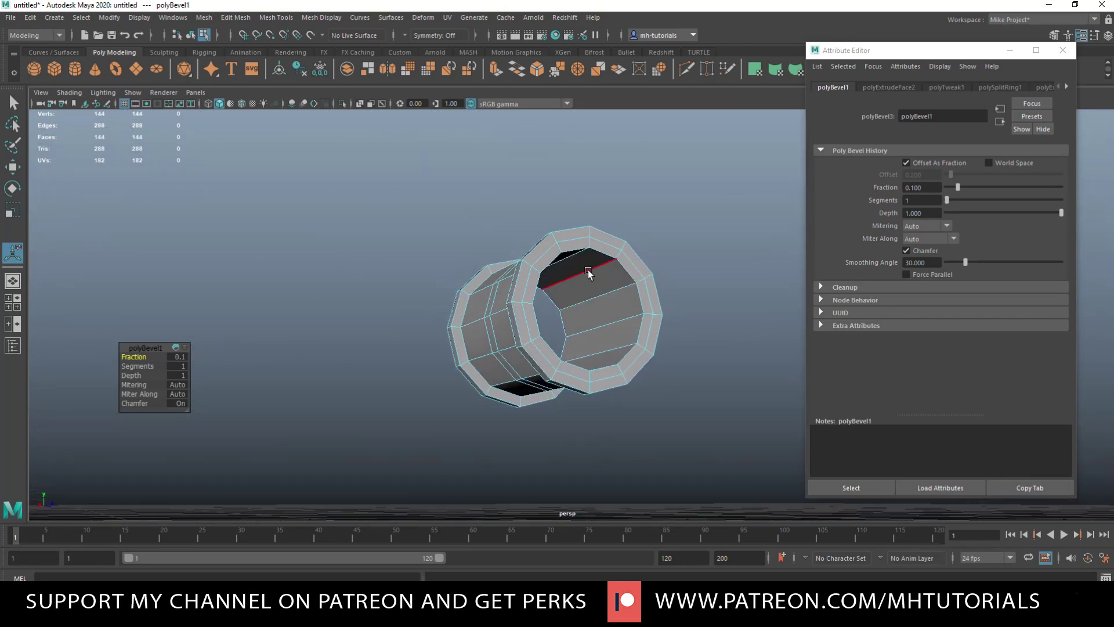
Step: Delete the ring of inner faces inside the cylinder
right_click(591, 267)
right_drag(595, 304, 594, 300)
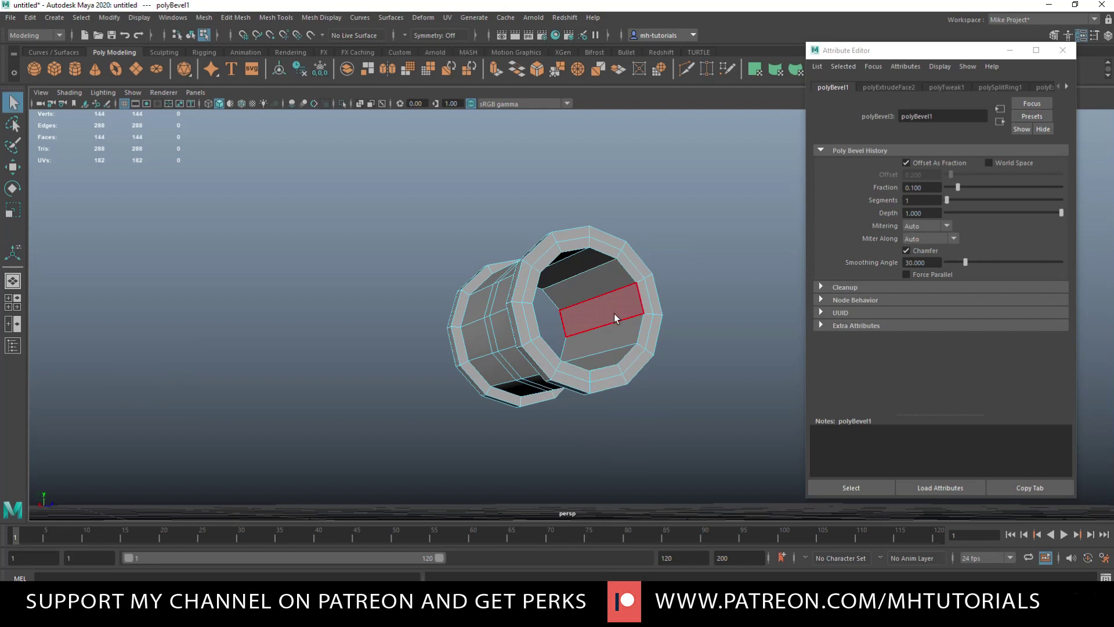
click(614, 314)
shift+double_click(601, 285)
key(Delete)
Step: Extrude the narrow face loop around the cylinder's middle with a thickness of -0.1 to form a recessed groove
alt+drag(546, 314, 580, 315)
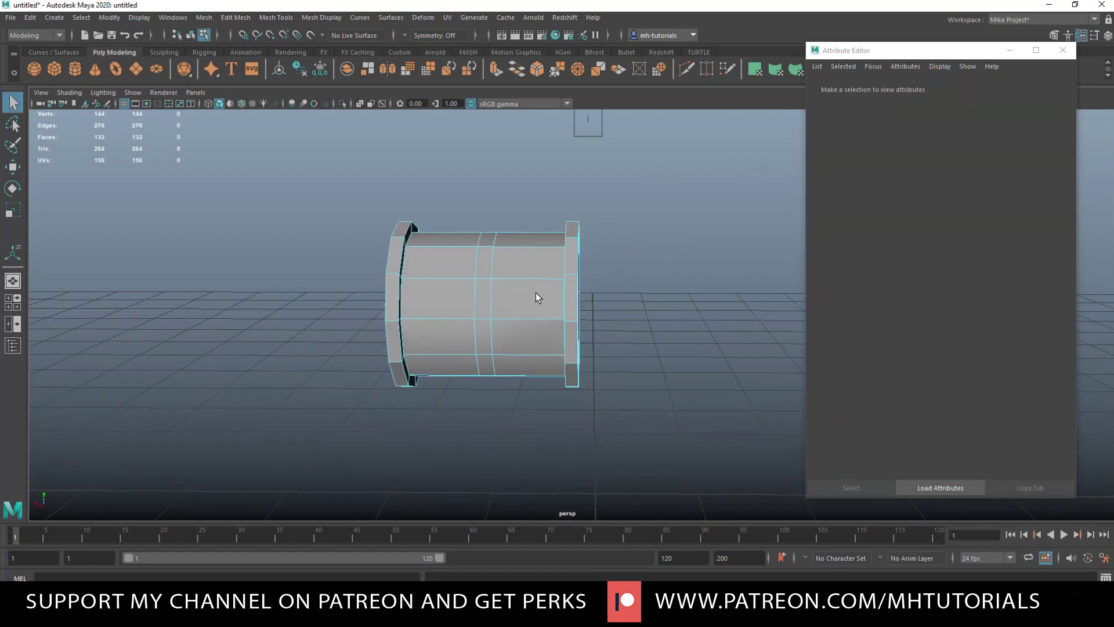
click(482, 260)
double_click(483, 260)
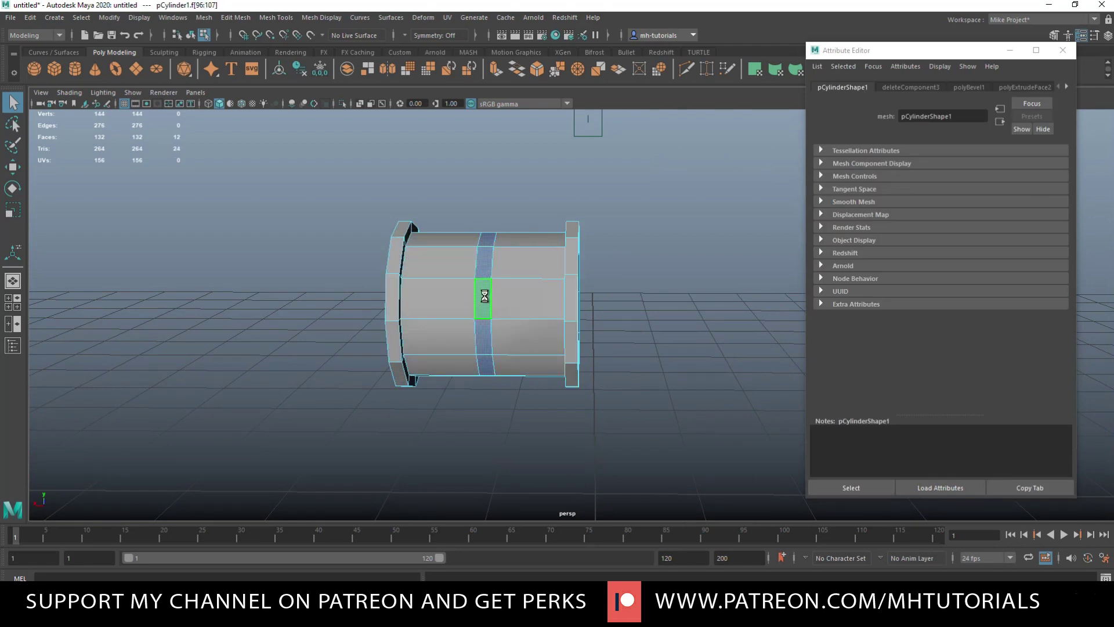
key(ctrl+e)
click(210, 358)
text(-0.1)
key(Return)
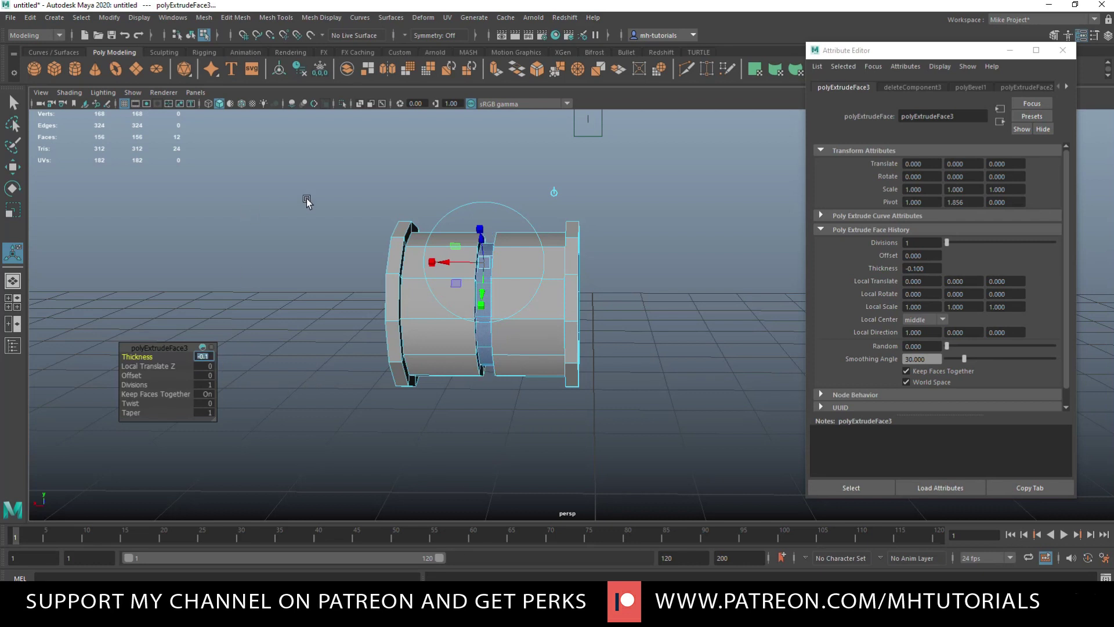
click(306, 198)
right_drag(555, 246, 591, 228)
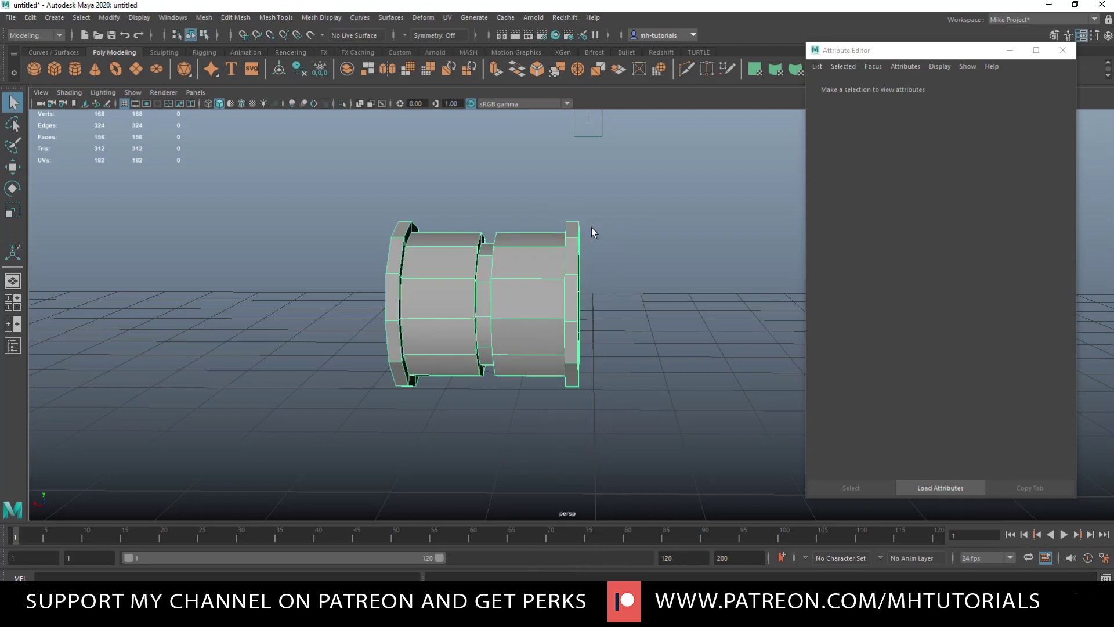
alt+drag(603, 266, 672, 299)
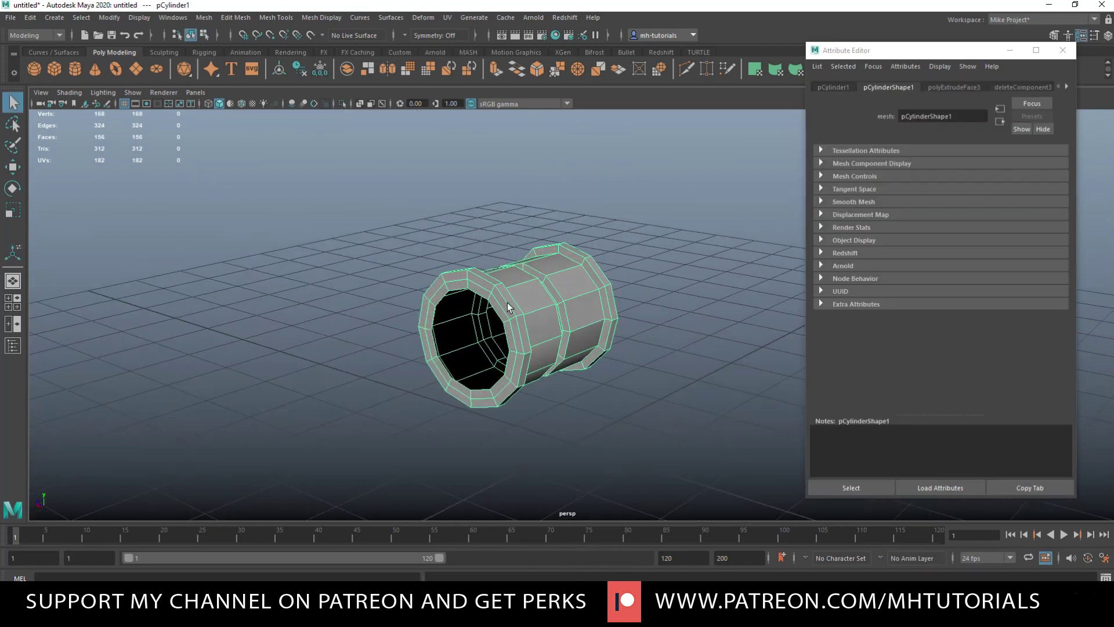
Step: Delete both rings of end-cap faces at each end of the cylinder
right_drag(452, 286, 459, 316)
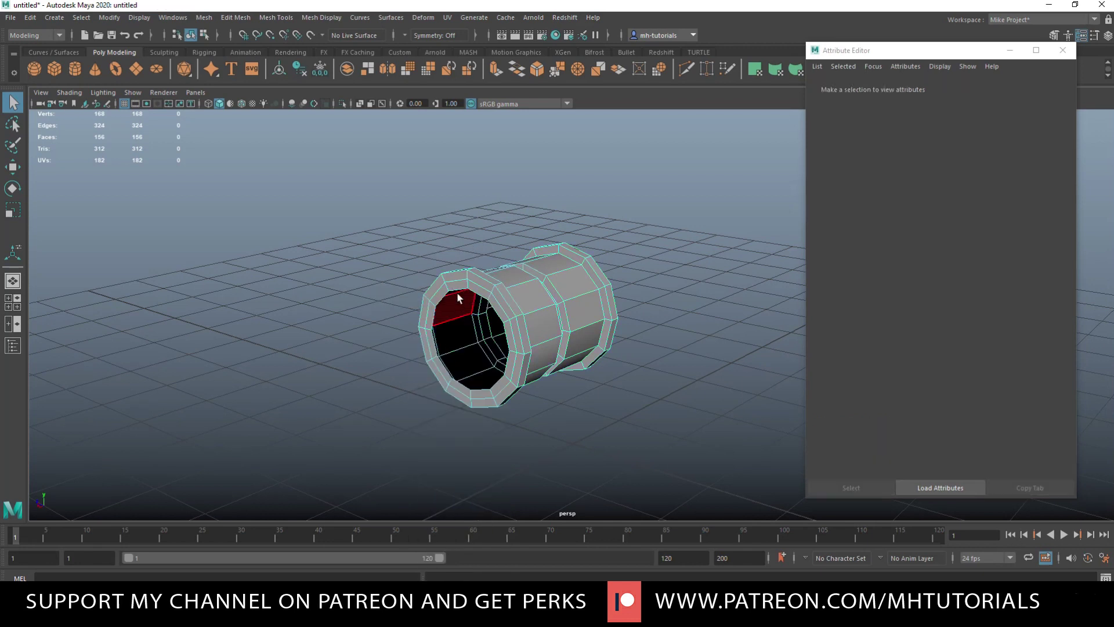
click(458, 290)
double_click(440, 296)
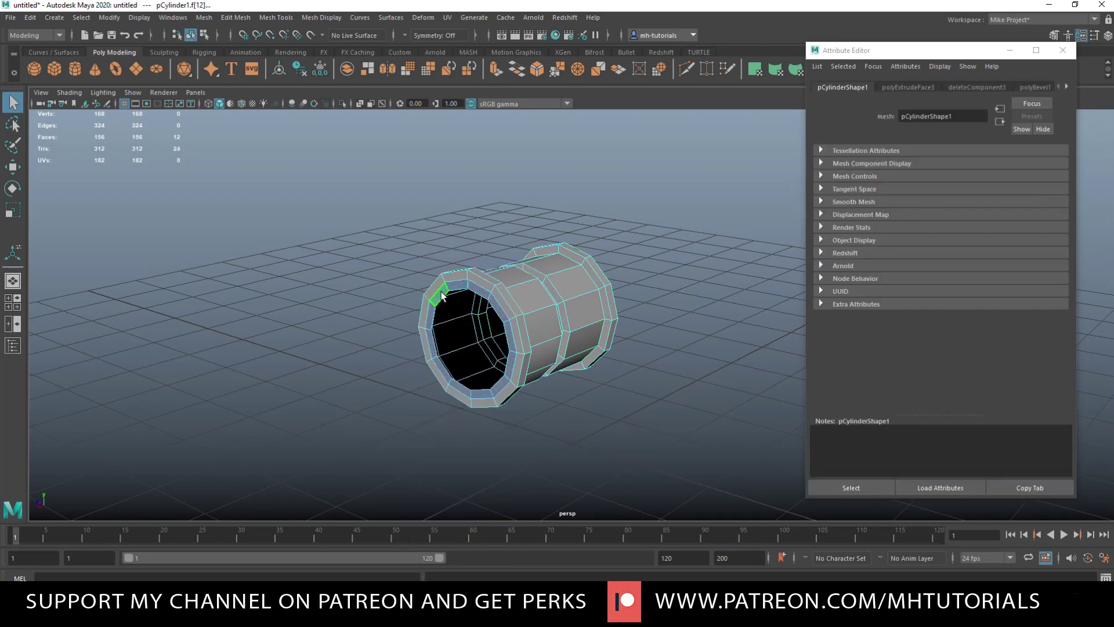
key(shift+period)
key(Delete)
alt+drag(441, 293, 430, 267)
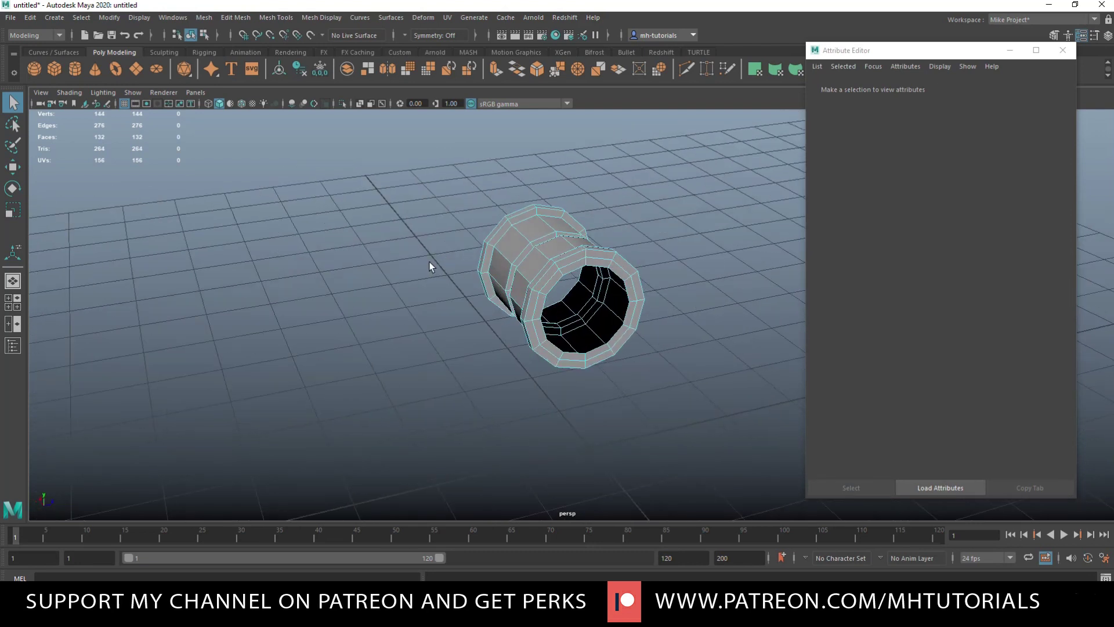
click(552, 284)
double_click(569, 270)
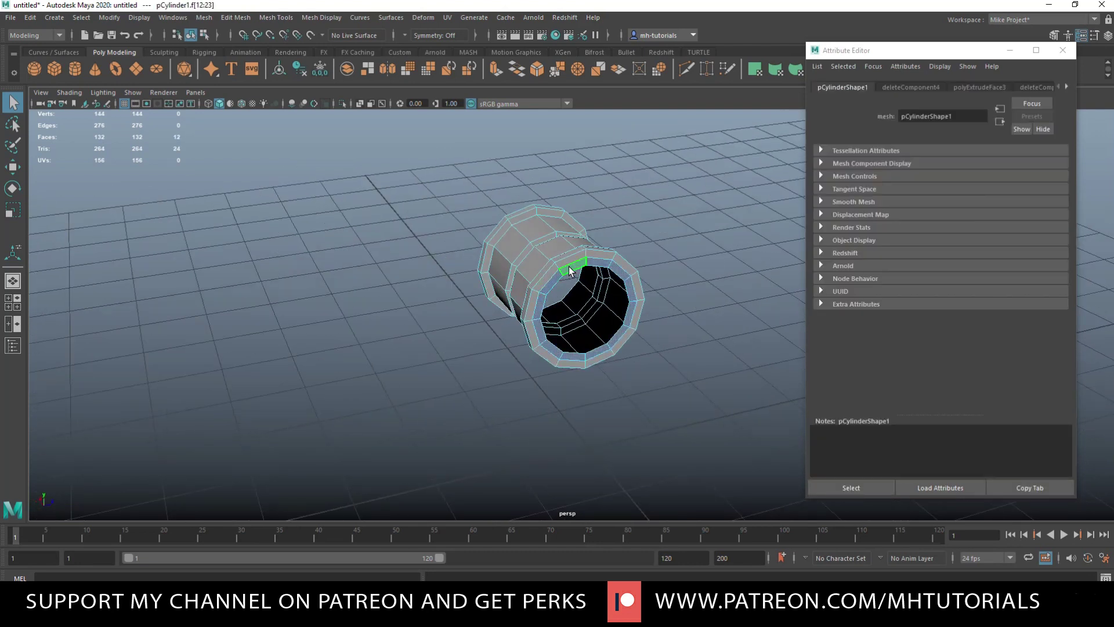
key(shift+period)
key(Delete)
alt+drag(568, 266, 586, 319)
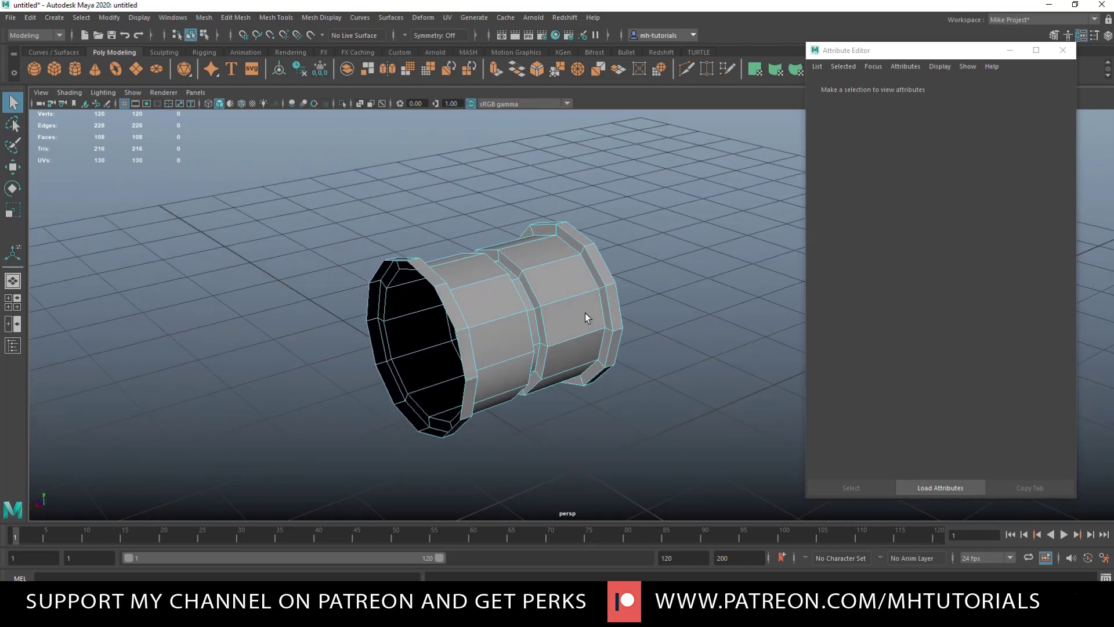
Step: Select every face except the outer rims of the two flanges and scale the selection inward to narrow the cylinder's body
right_click(575, 237)
click(573, 265)
click(573, 236)
double_click(604, 271)
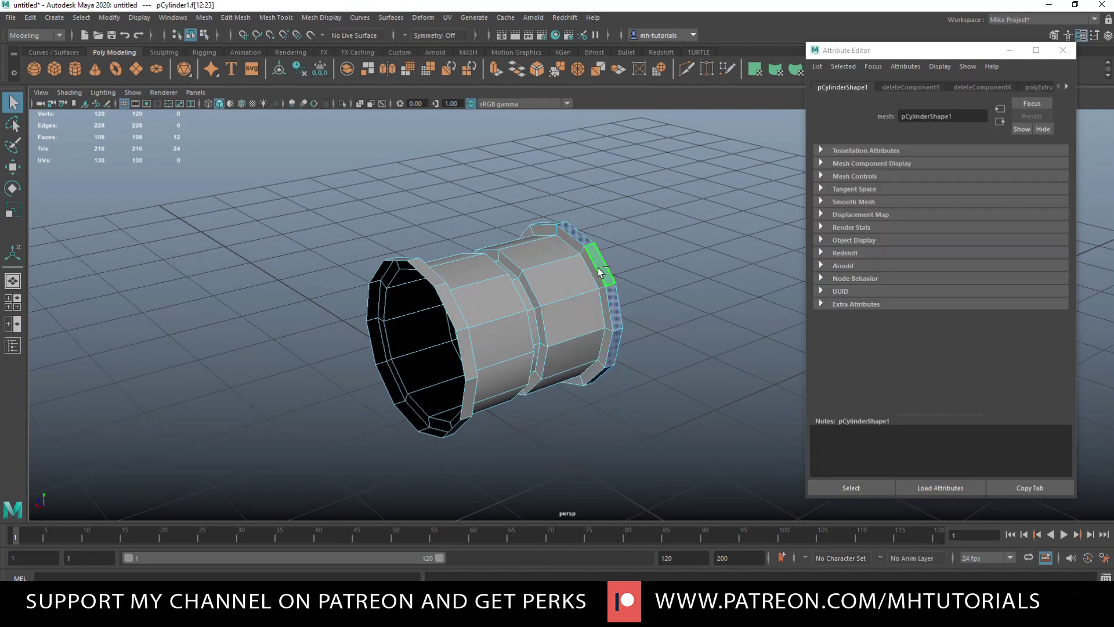
shift+click(453, 307)
shift+double_click(439, 283)
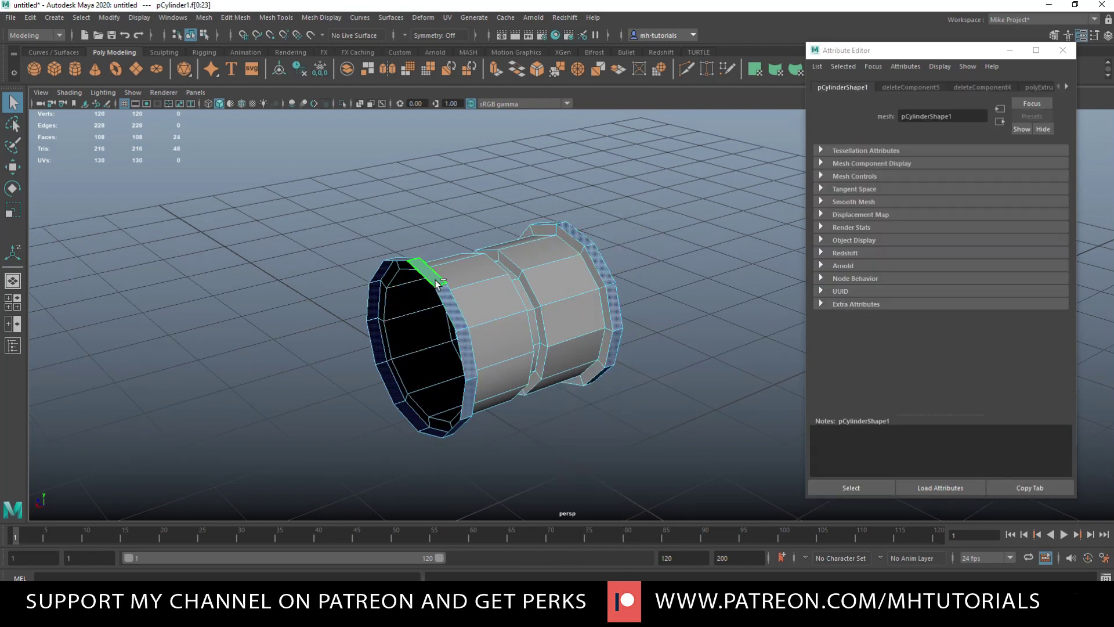
alt+drag(514, 337, 534, 361)
drag(475, 232, 539, 465)
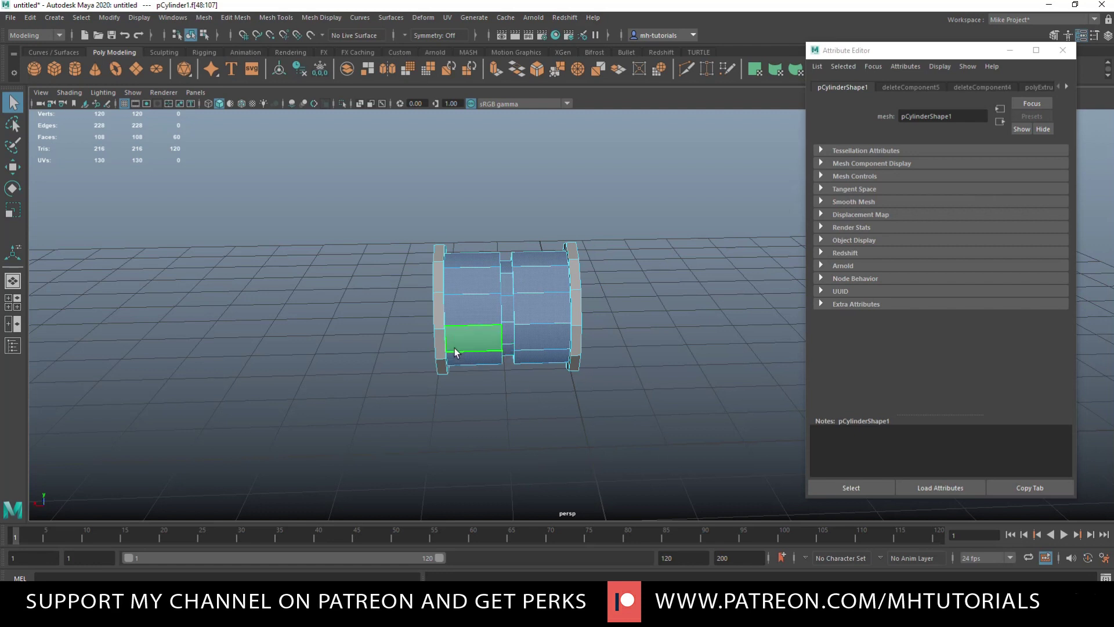
key(r)
drag(503, 312, 568, 310)
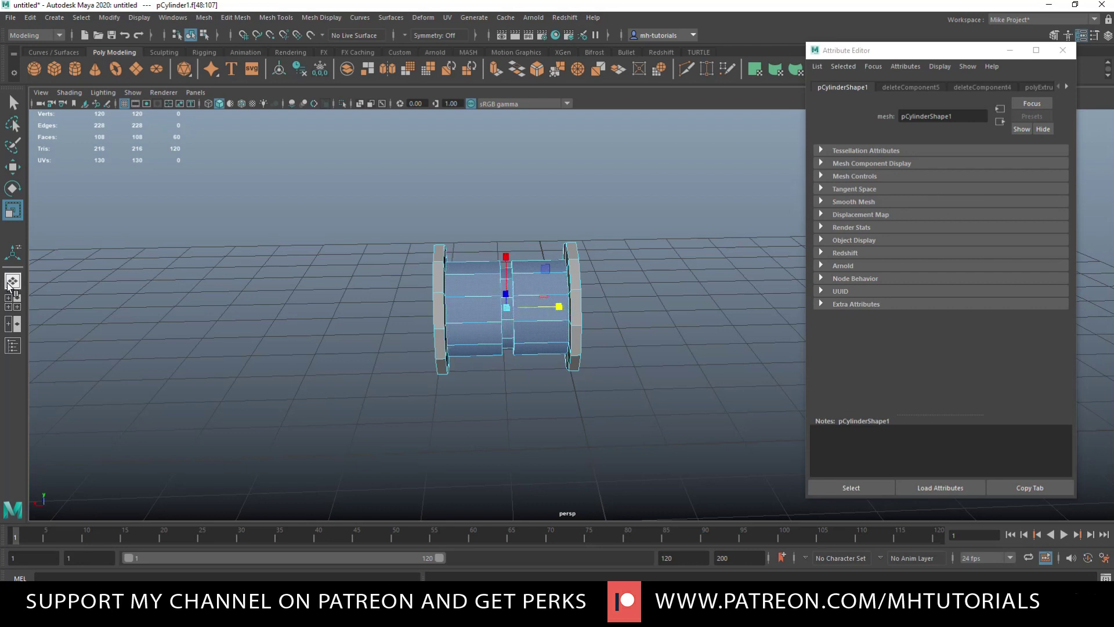
Step: Scale the selected body faces slightly along the cylinder's length in the front wireframe view so they line up with the flange edges
click(13, 281)
key(space)
key(f)
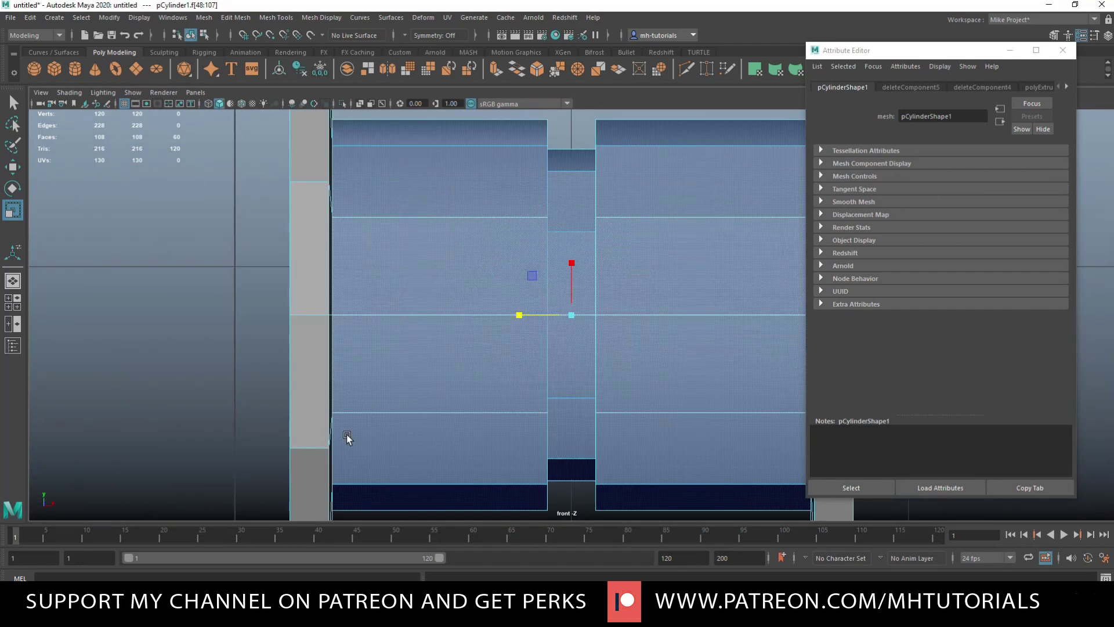
scroll(454, 387, up, 1)
key(4)
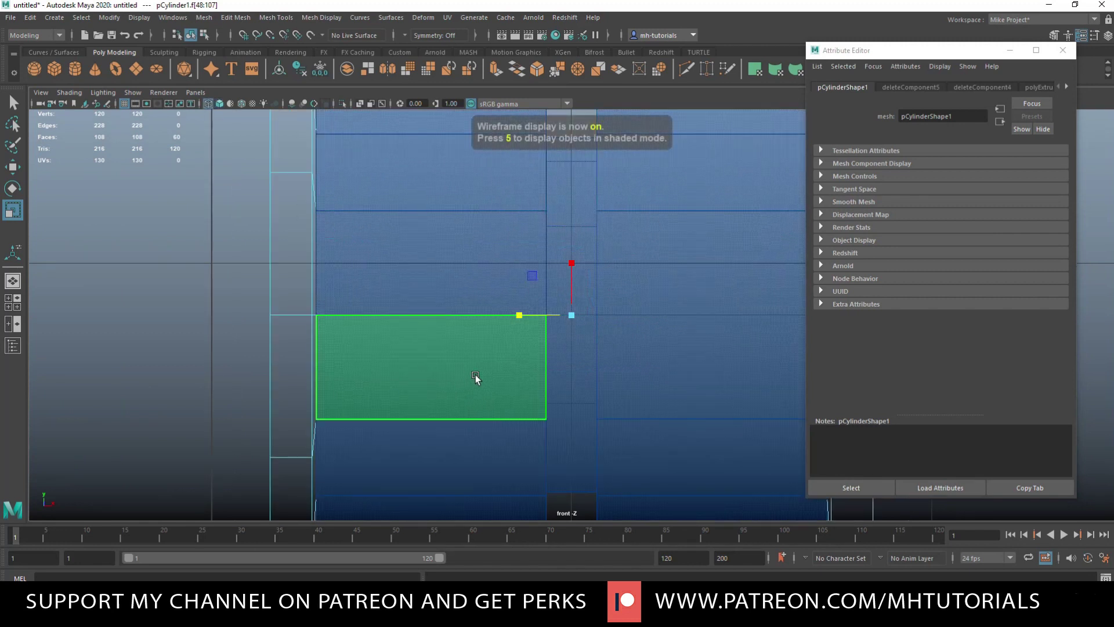
drag(519, 316, 521, 315)
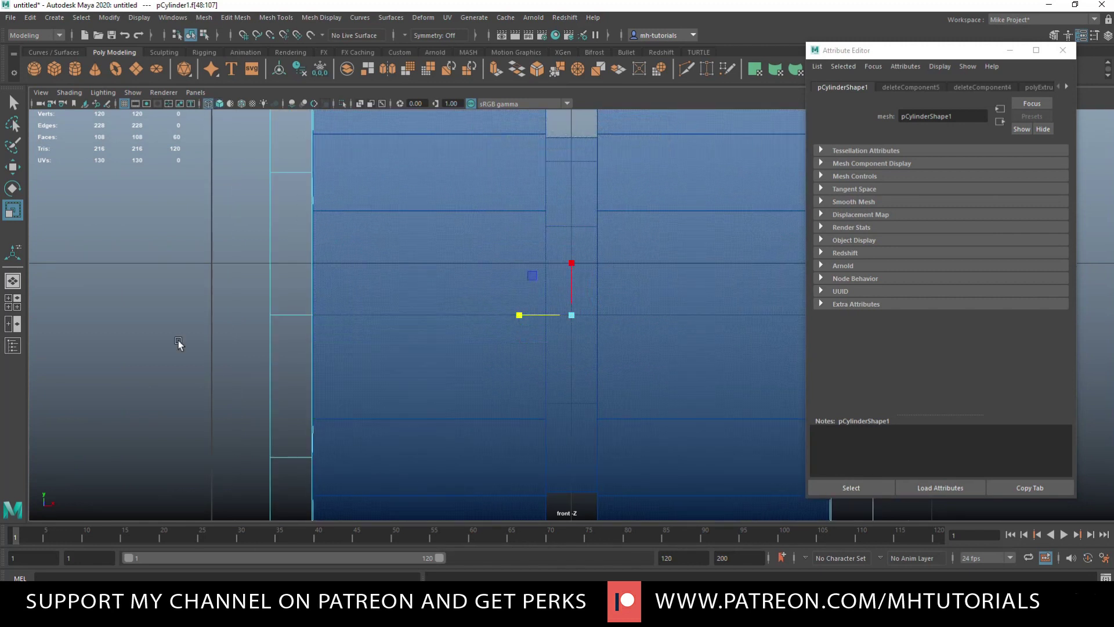
click(18, 306)
key(space)
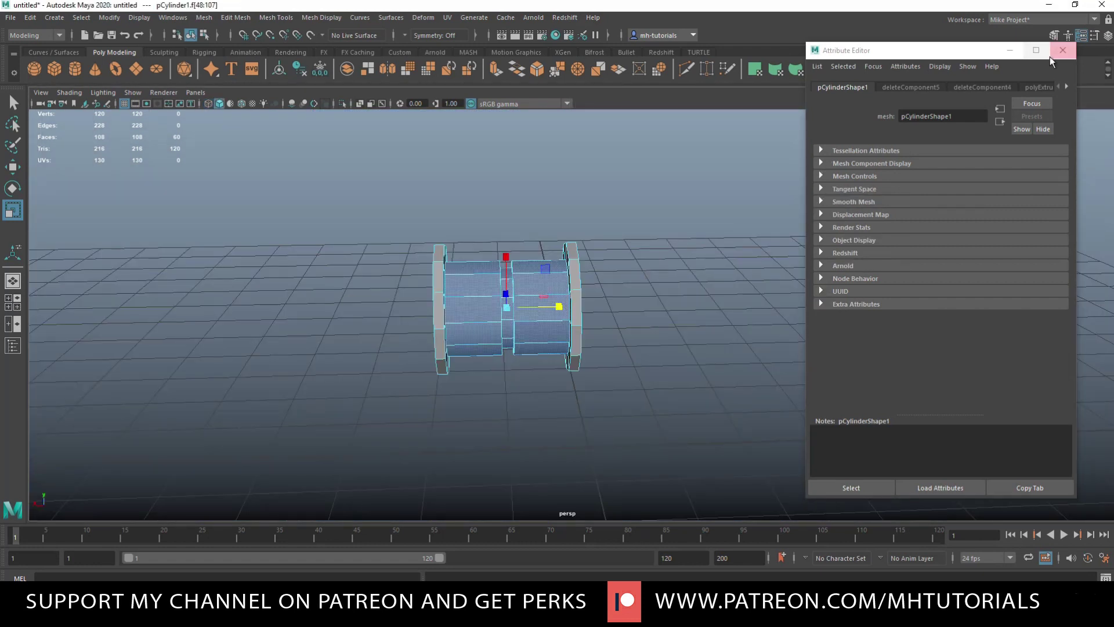
click(1052, 56)
scroll(784, 277, up, 2)
alt+drag(785, 278, 772, 313)
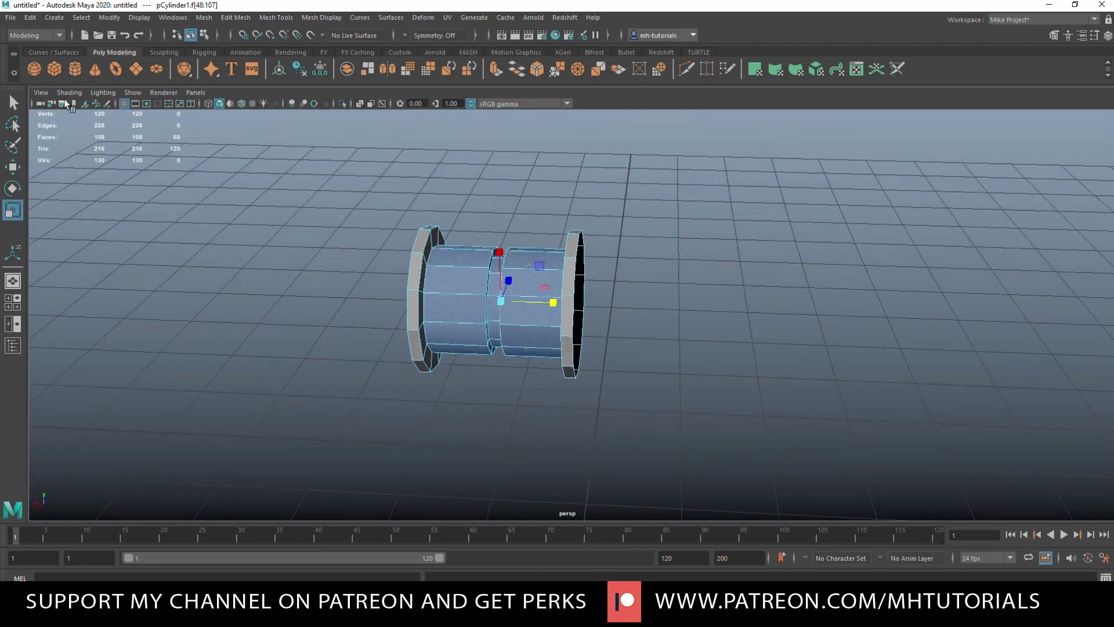
click(75, 68)
scroll(657, 375, down, 5)
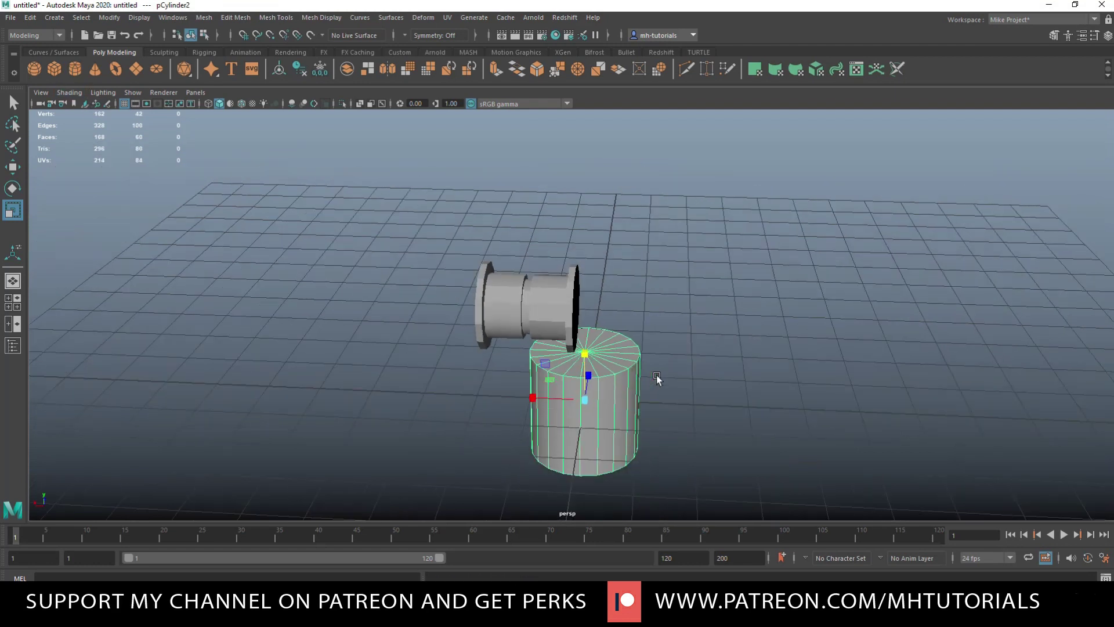
key(ctrl+a)
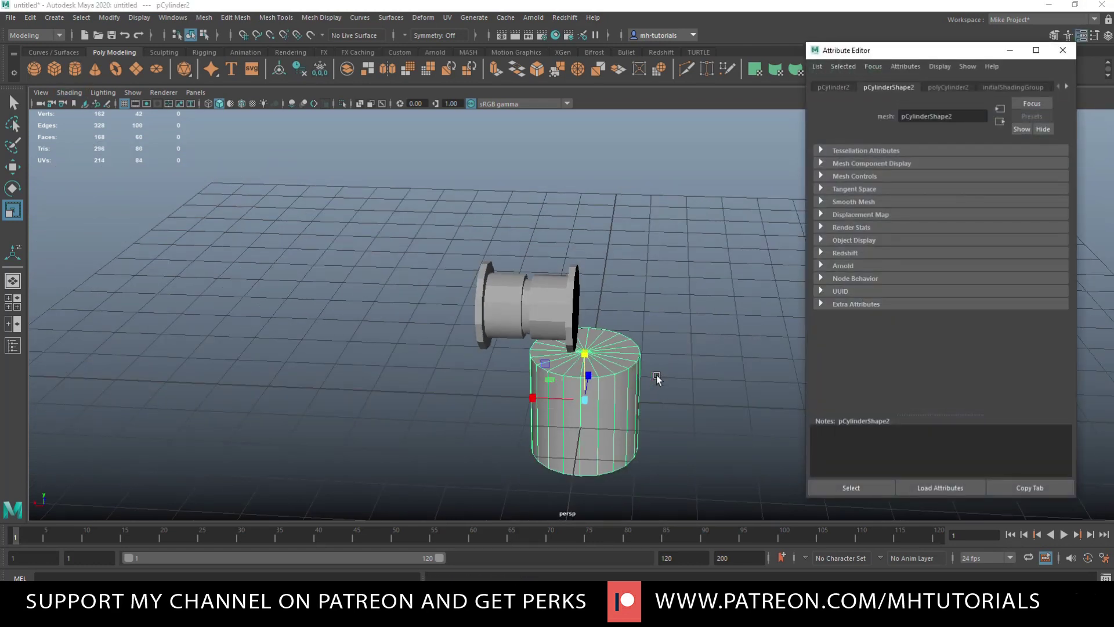
click(681, 329)
click(630, 389)
key(Delete)
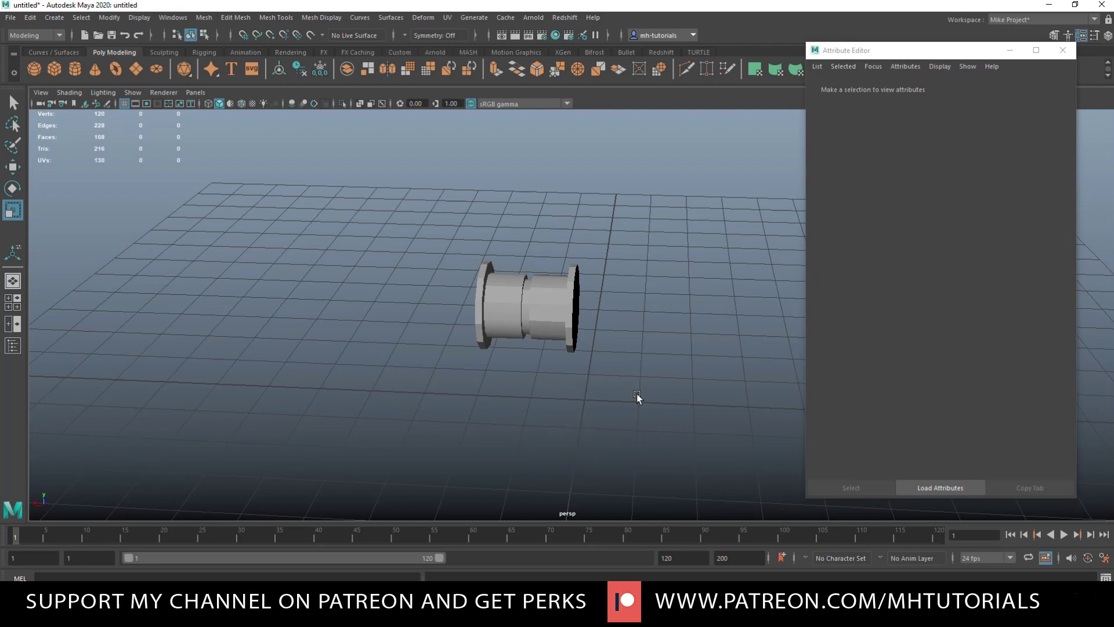
Step: Create a polygon pipe and set its axis subdivisions to 6 for a hexagonal nut shape
click(54, 18)
mouse_move(118, 58)
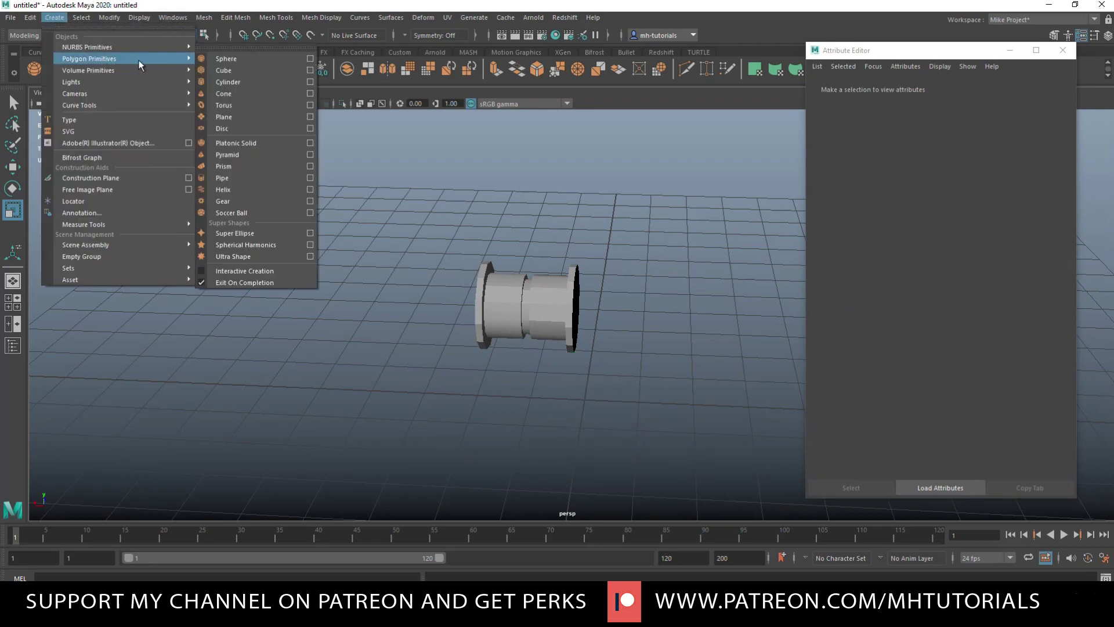
click(244, 178)
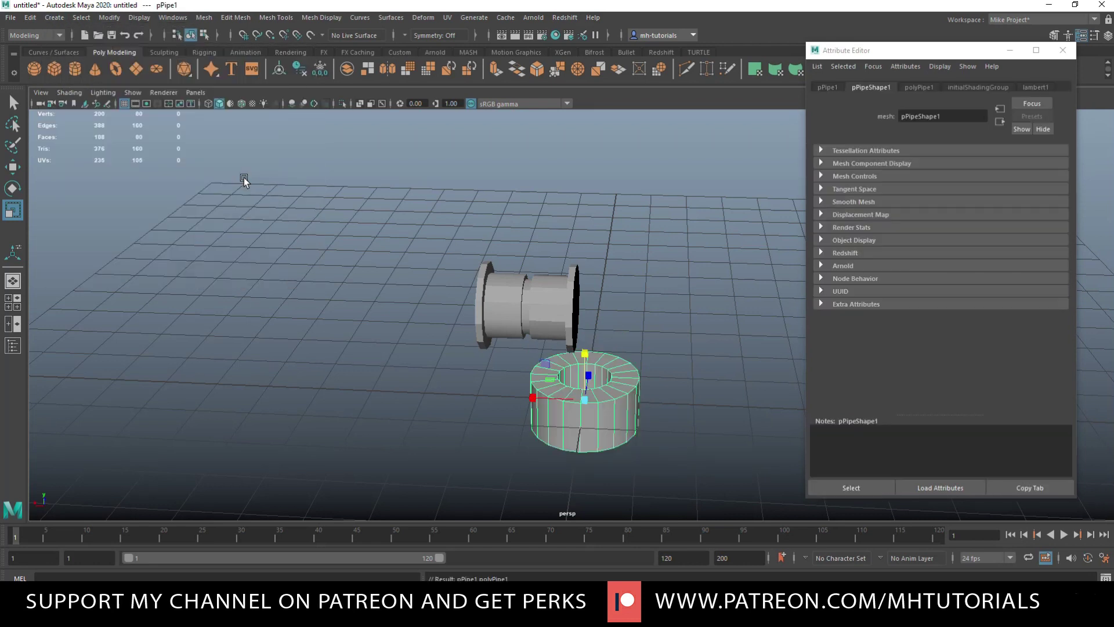
click(917, 87)
click(928, 203)
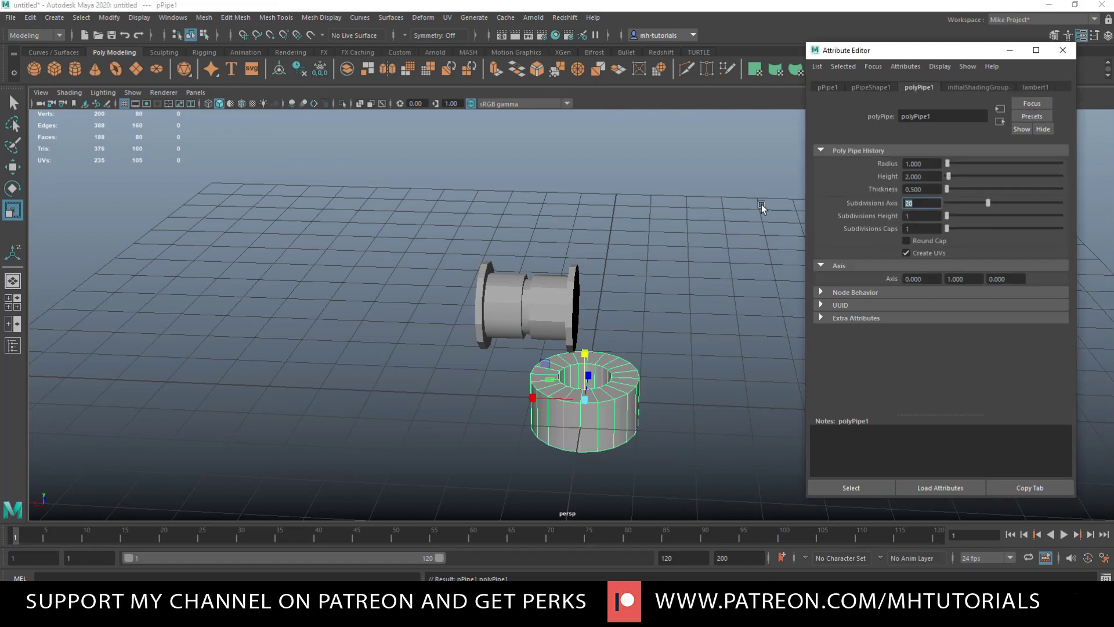
text(6)
key(Return)
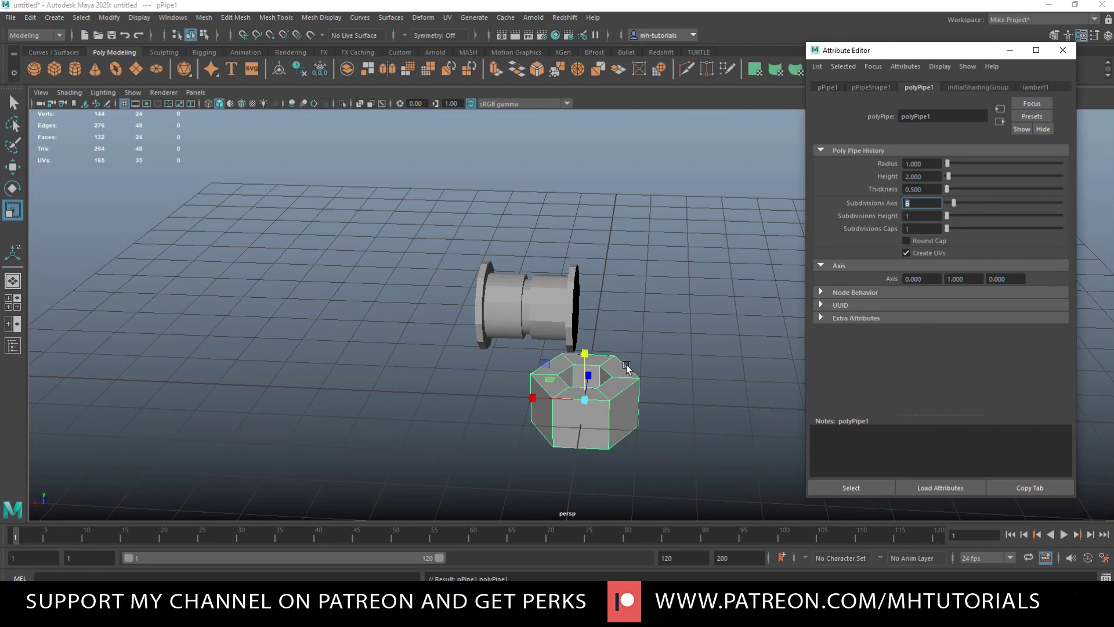
Step: Hide the flanged cylinder and frame the hexagonal pipe
click(534, 310)
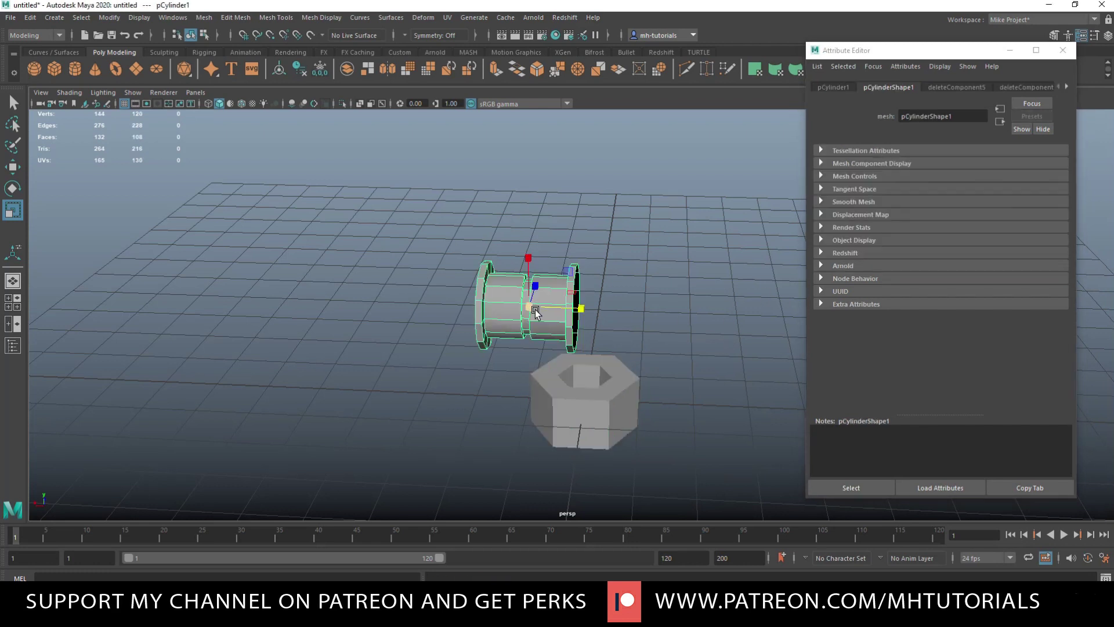
key(Delete)
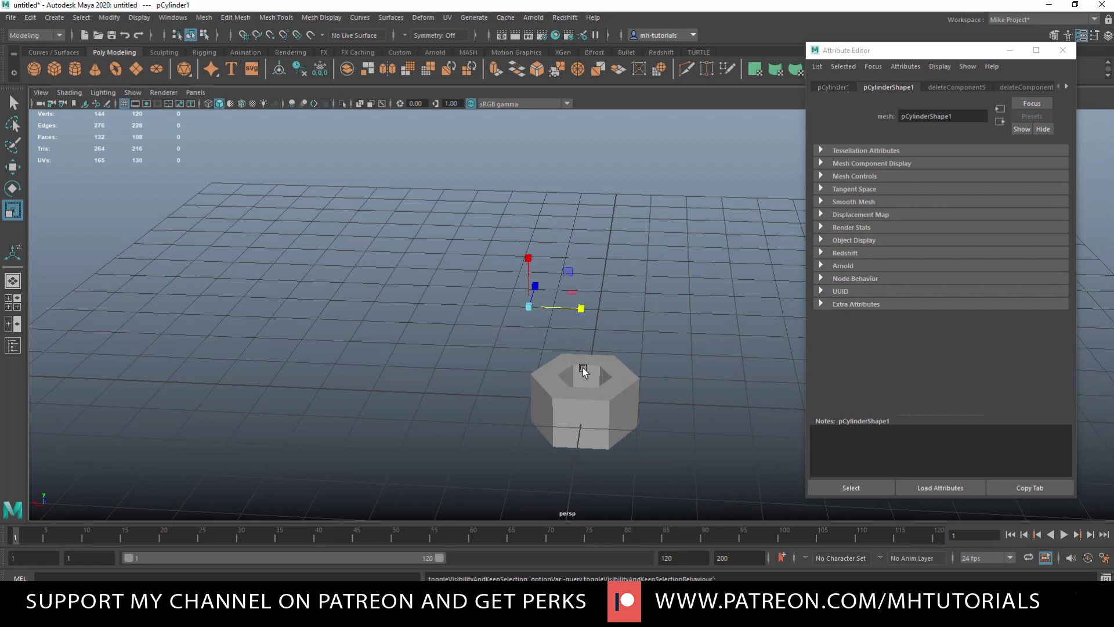
click(604, 410)
key(f)
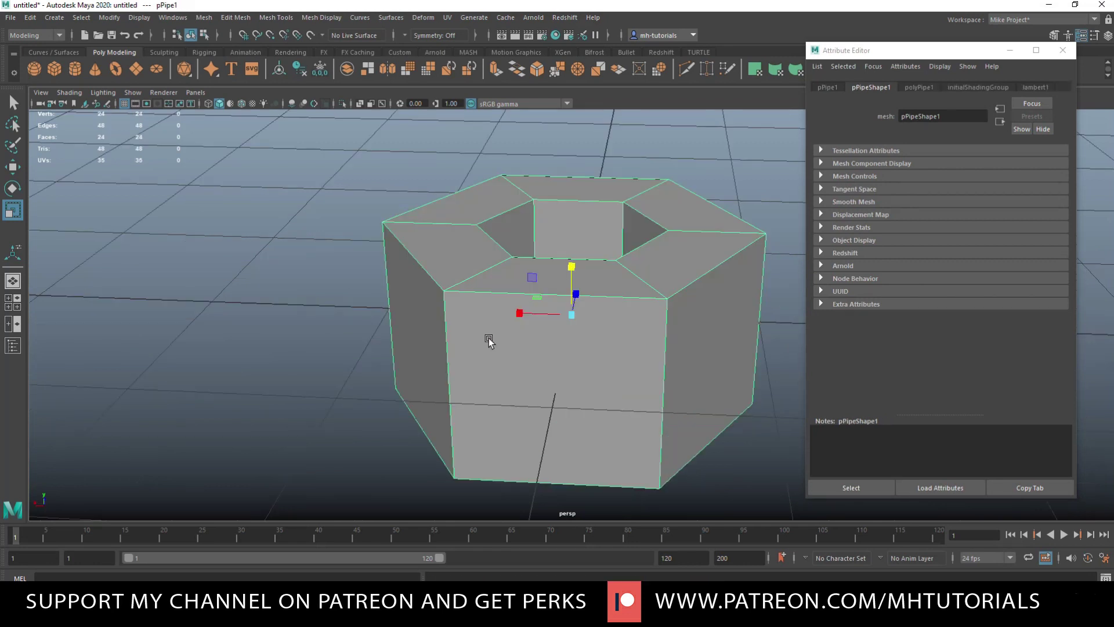
Step: Insert one equal-distance edge loop around the hexagonal pipe's upper sides and three evenly spaced vertical edge loops across its front side
key(ctrl+i)
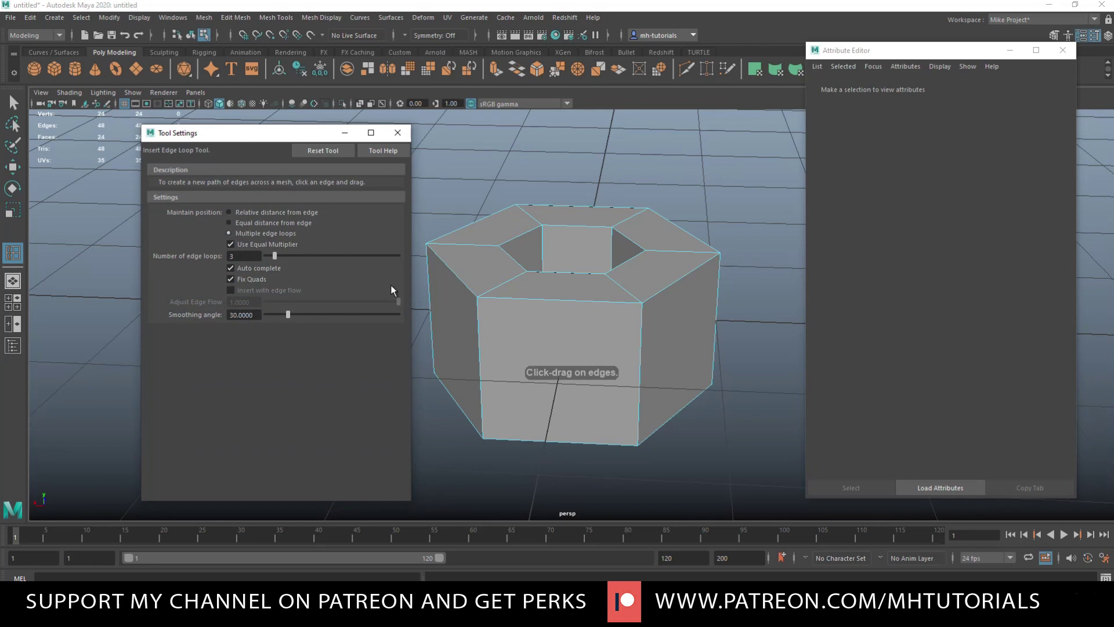
drag(477, 329, 478, 331)
key(ctrl+z)
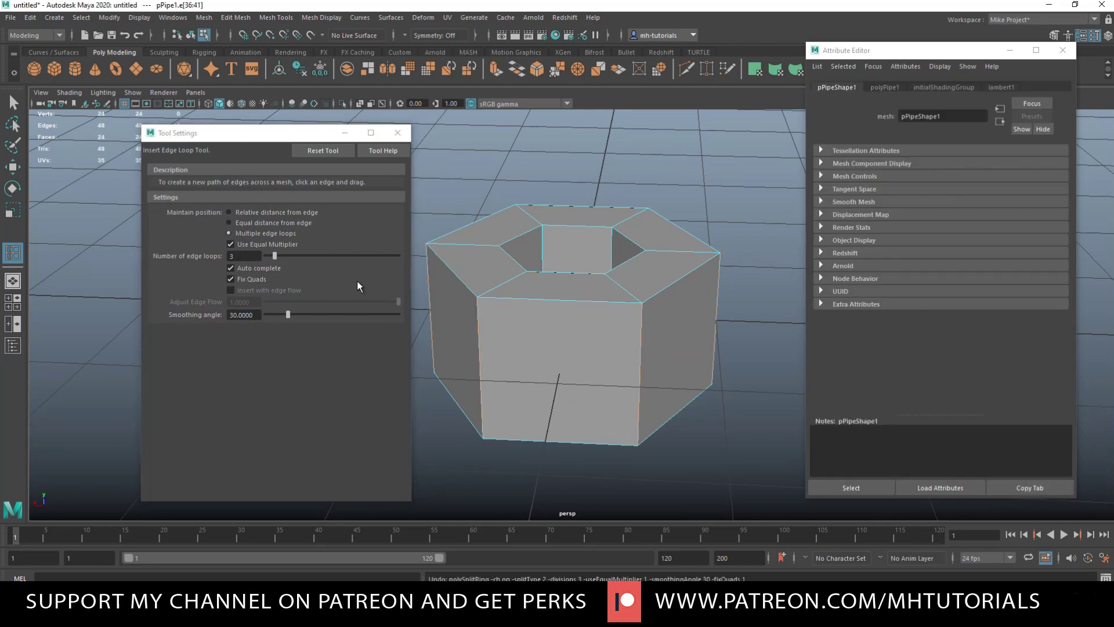
click(229, 223)
drag(477, 329, 477, 329)
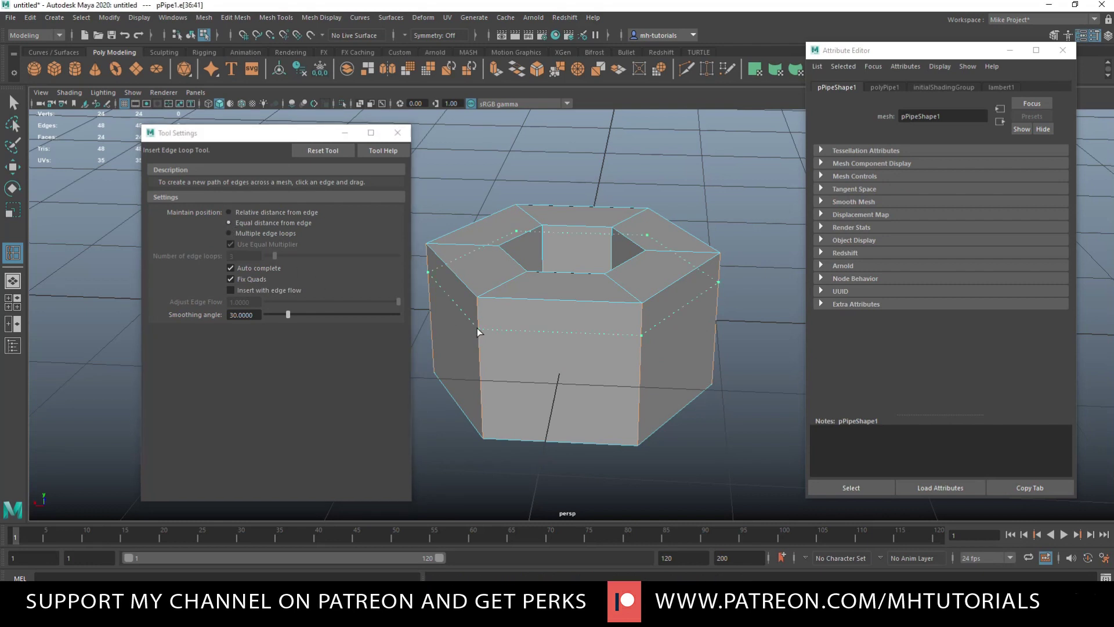
drag(477, 329, 477, 329)
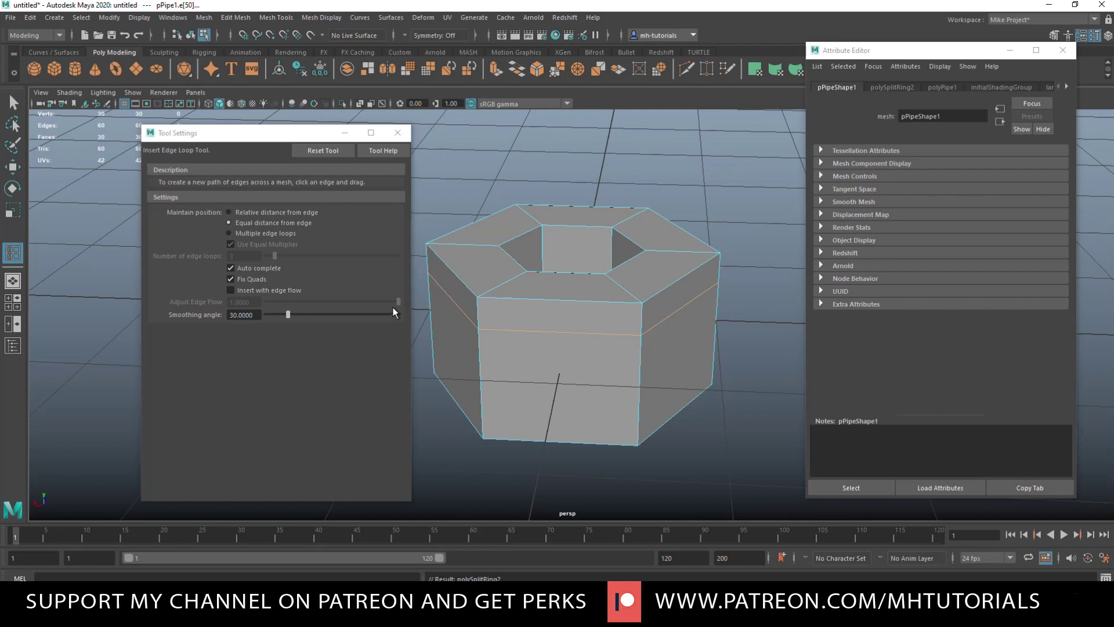
click(229, 233)
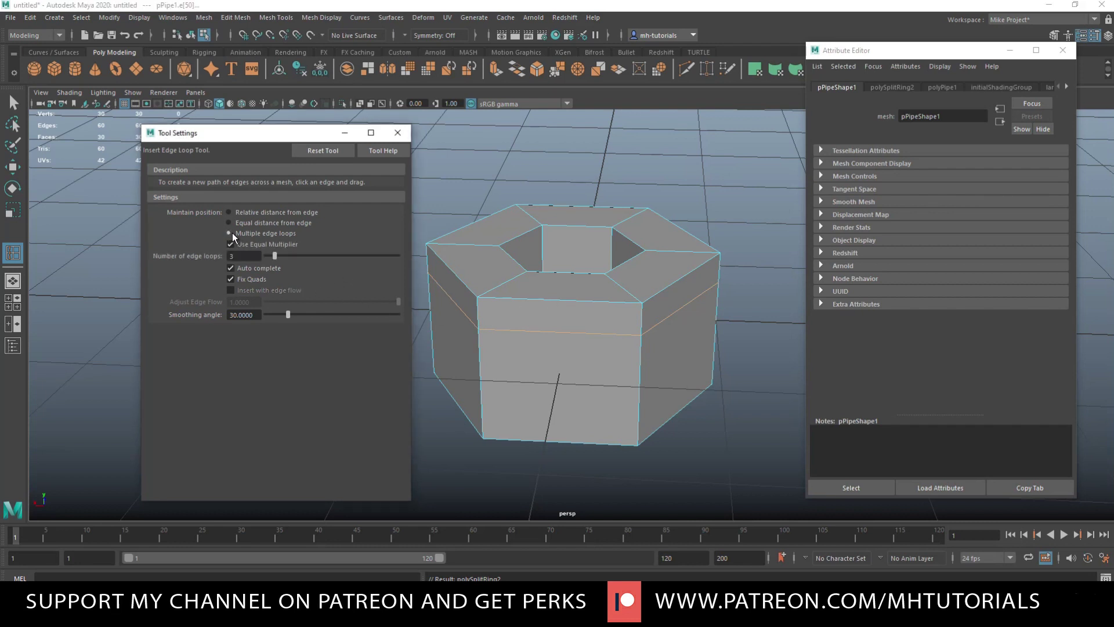
click(568, 299)
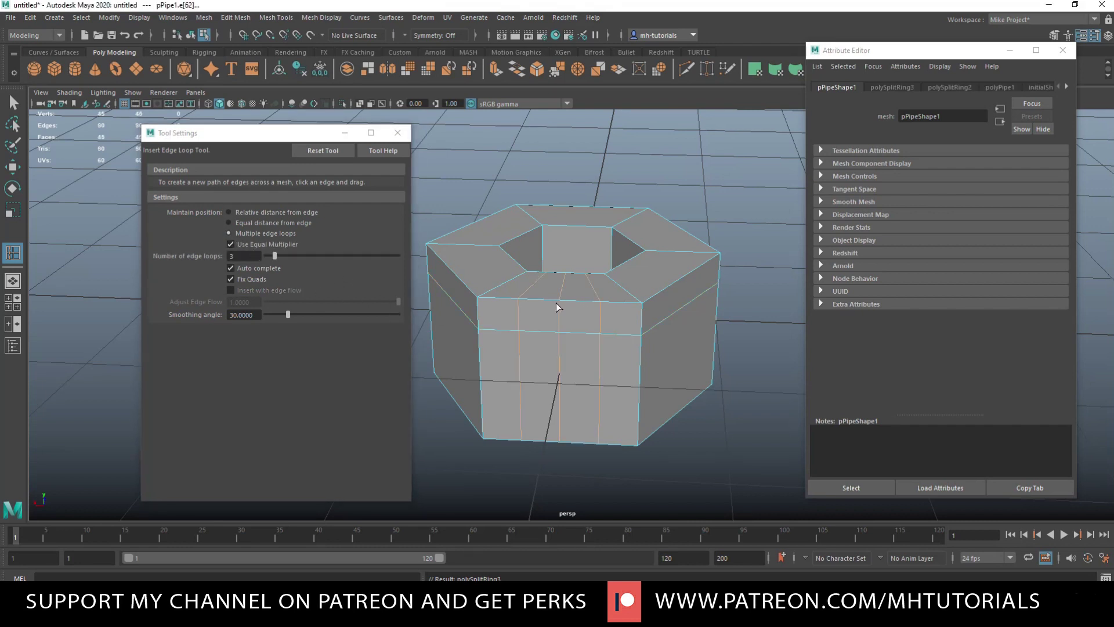
Step: Undo the three-loop cut, set the number of edge loops to 1, and insert a centered vertical loop on the pipe's visible sides
key(ctrl+z)
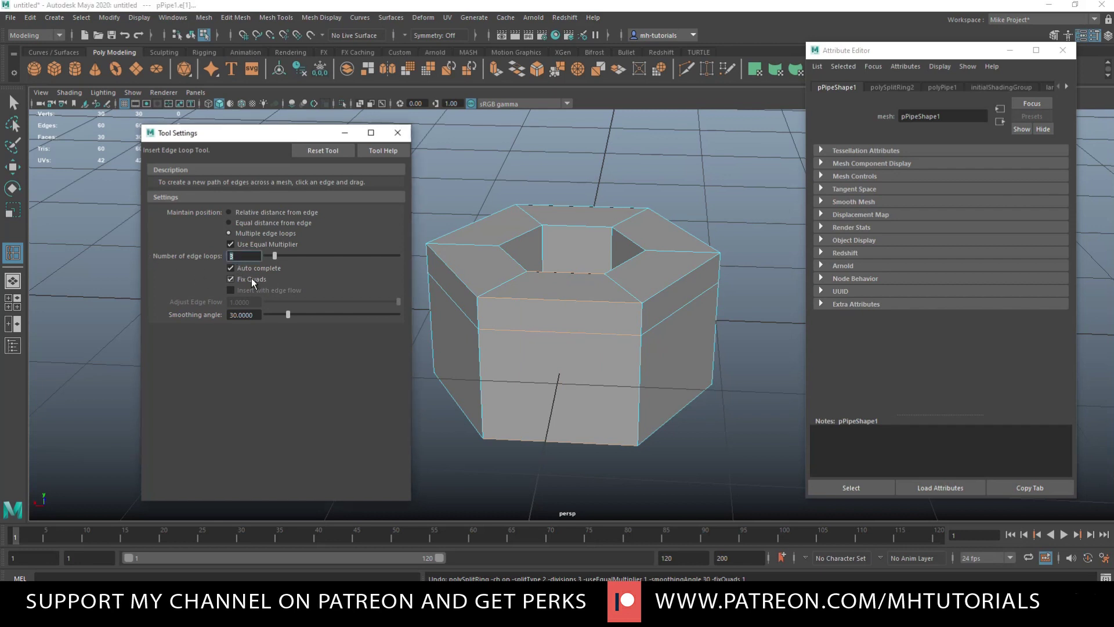
click(566, 297)
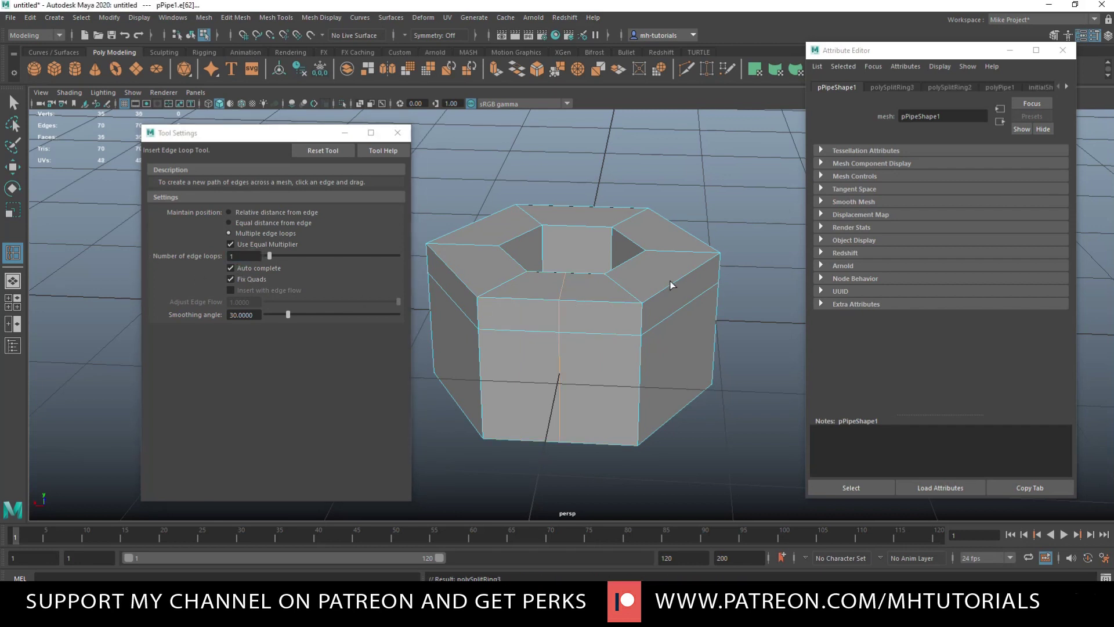
click(681, 280)
click(596, 208)
click(475, 224)
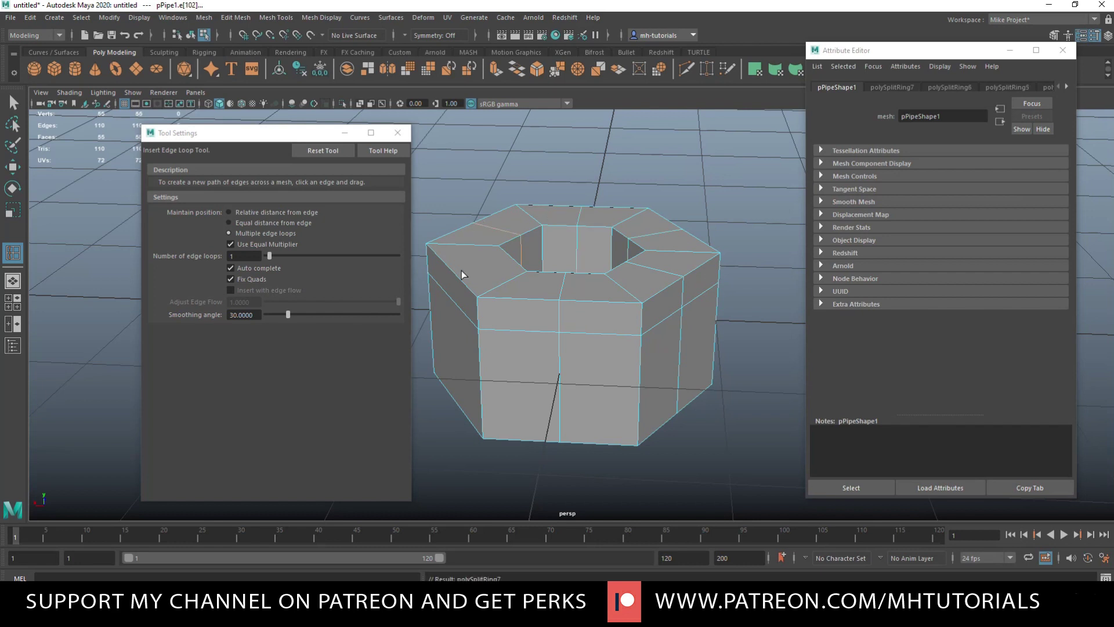
click(457, 278)
key(q)
right_drag(580, 143, 528, 173)
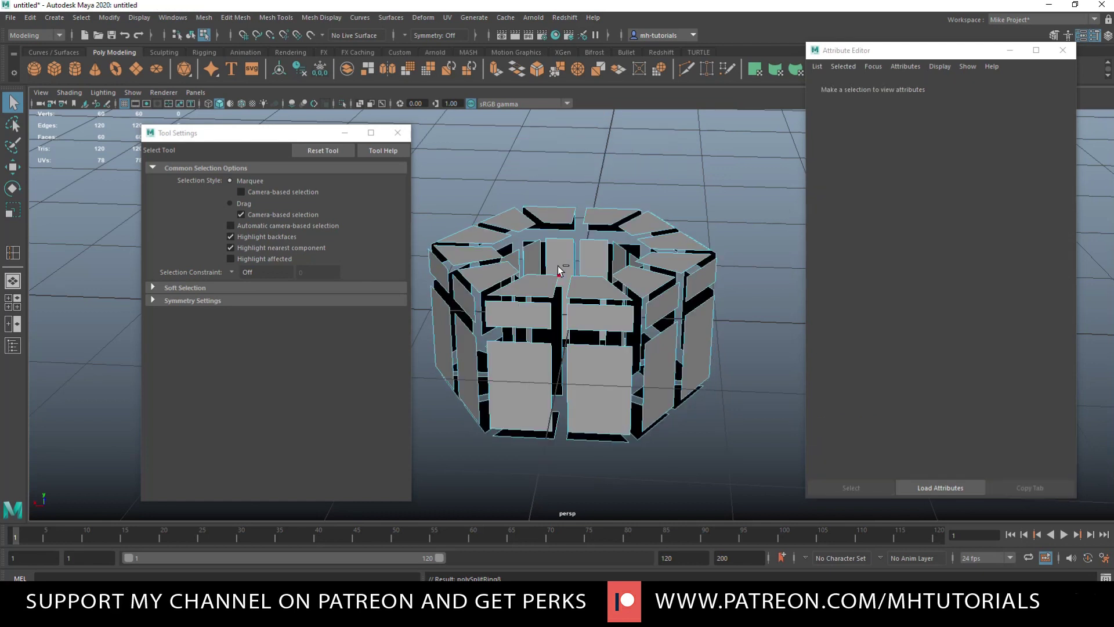
key(ctrl+z)
right_drag(564, 294, 627, 275)
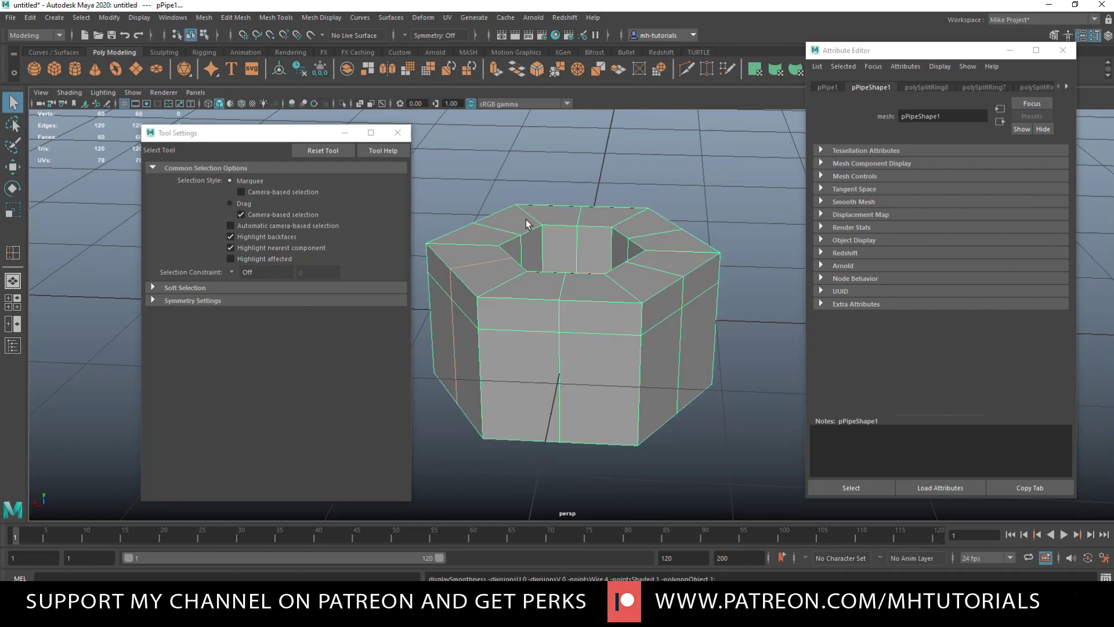
Step: Lower the six outer corner vertices of the nut's top rim slightly along the vertical axis
right_drag(556, 213, 512, 213)
click(476, 297)
shift+click(642, 305)
shift+click(719, 252)
shift+click(648, 207)
shift+click(516, 204)
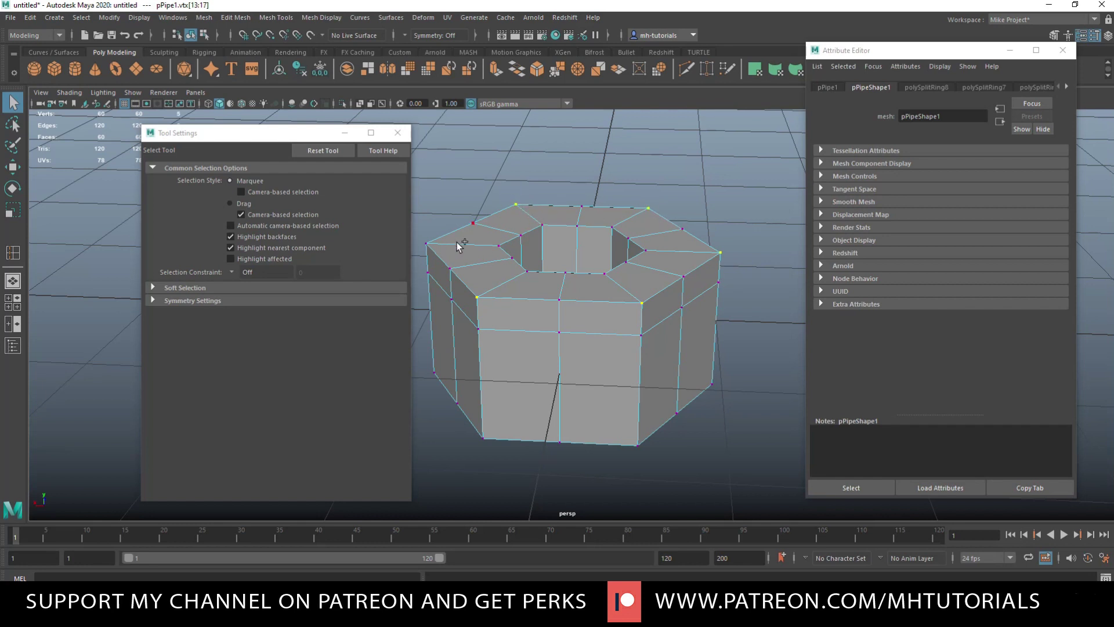
shift+click(428, 244)
key(w)
drag(573, 196, 572, 216)
Step: Bevel the inner top edge loop around the nut's hole with a fraction of 0.2
right_drag(566, 227, 564, 200)
double_click(562, 221)
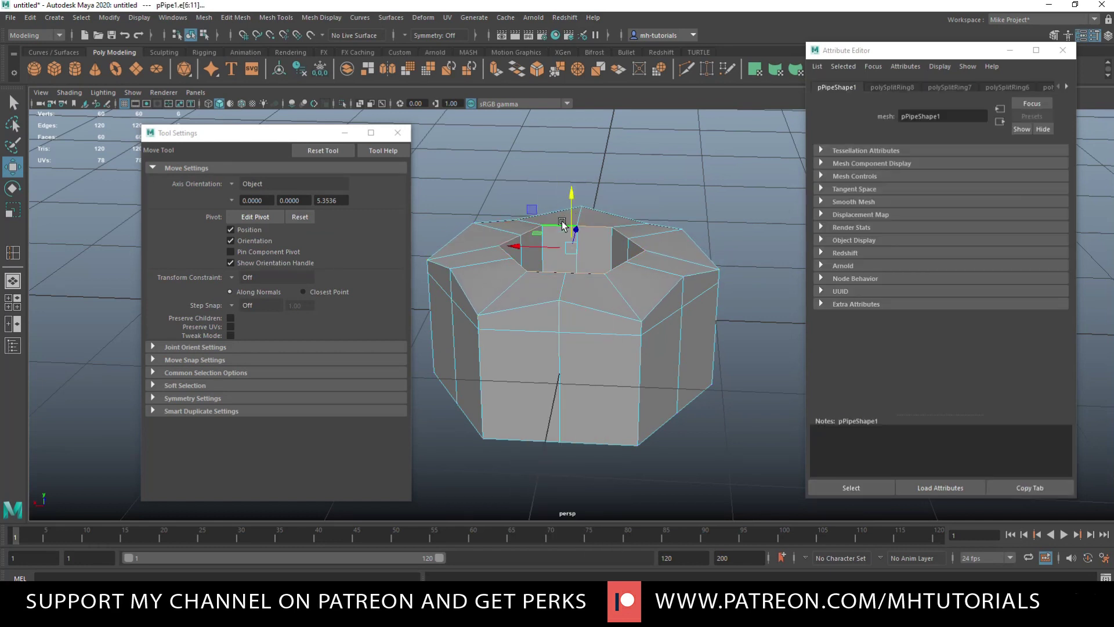
key(ctrl+b)
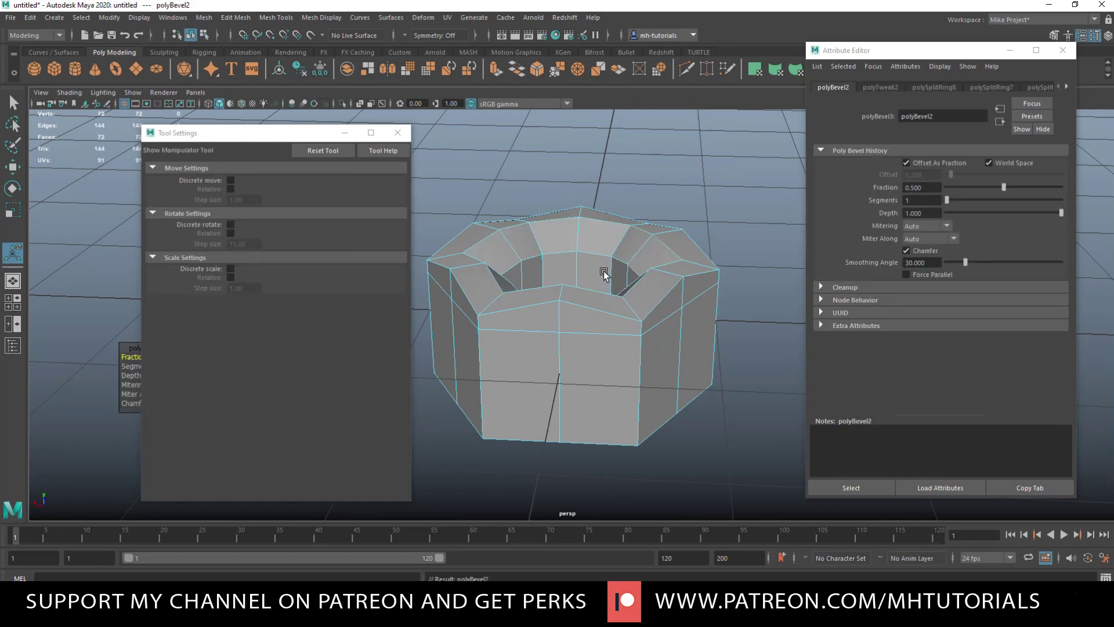
click(397, 132)
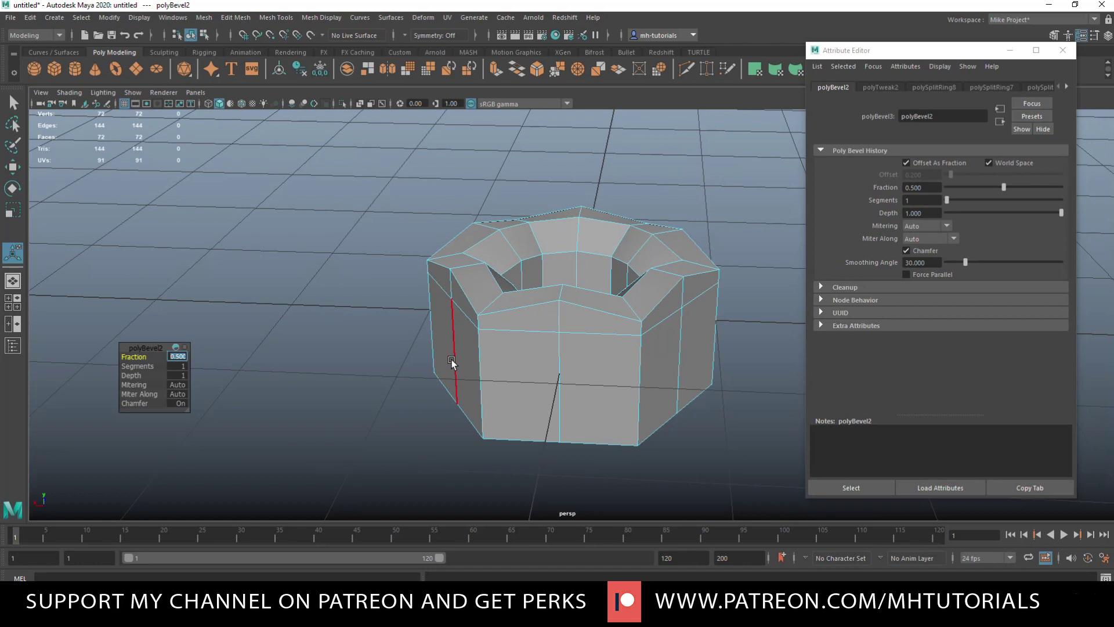
key(Return)
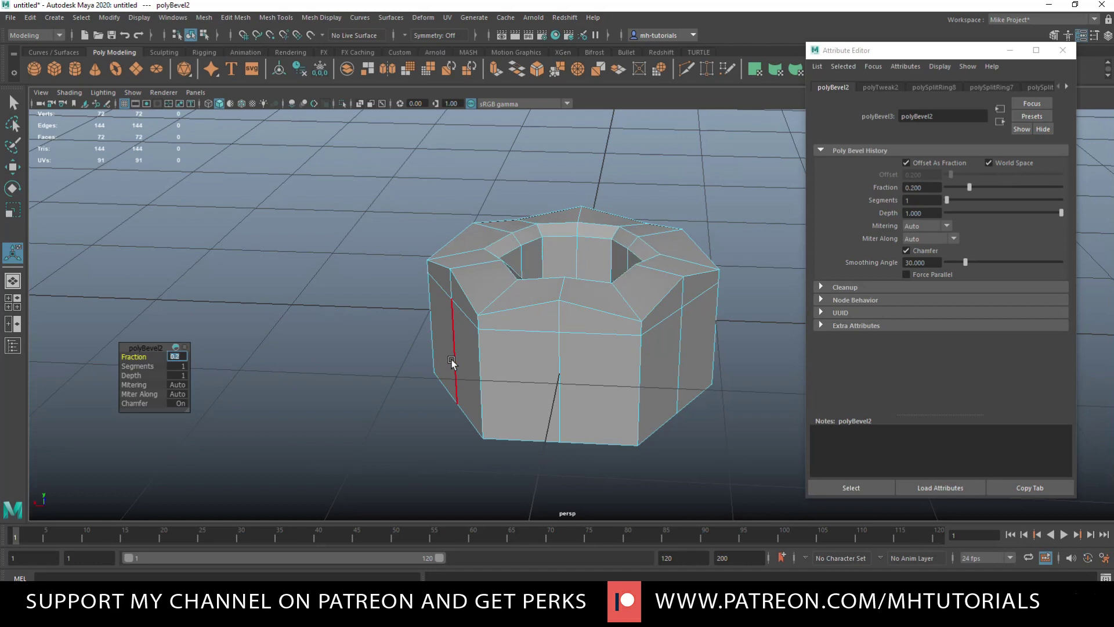
click(367, 254)
Step: Insert an equal-distance edge loop around the inner wall of the nut's hole
alt+drag(366, 255, 395, 318)
key(g)
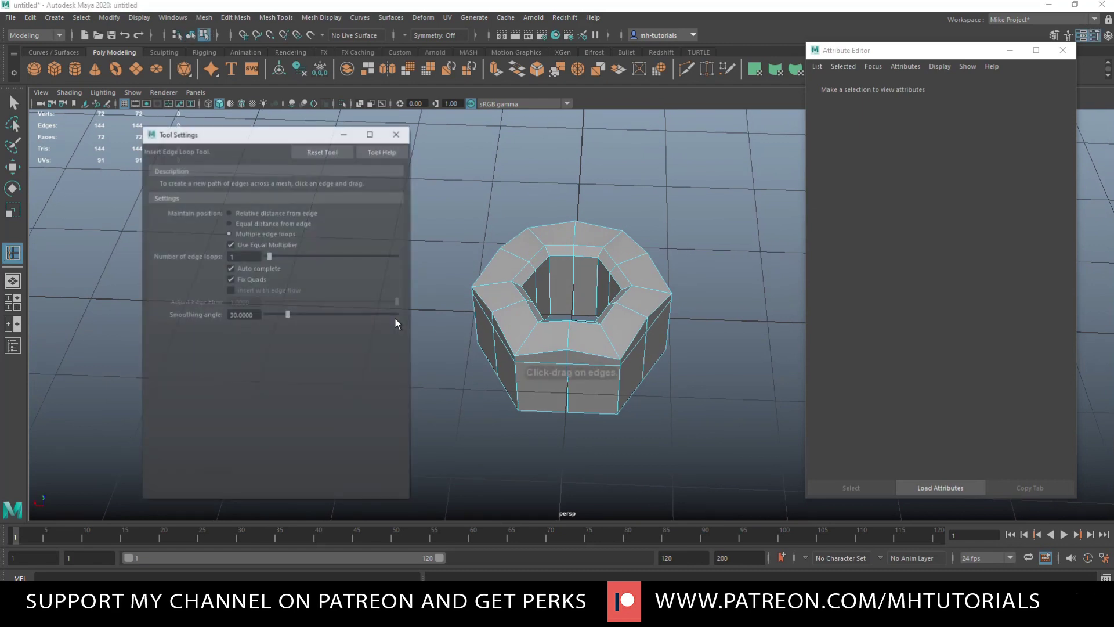
click(229, 223)
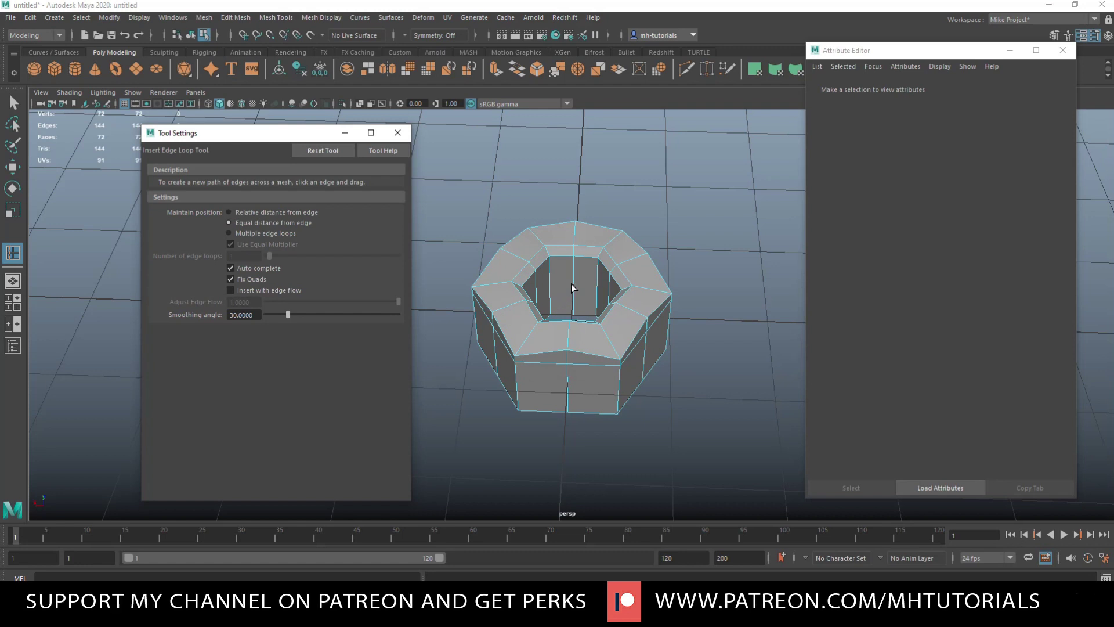
drag(573, 277, 571, 287)
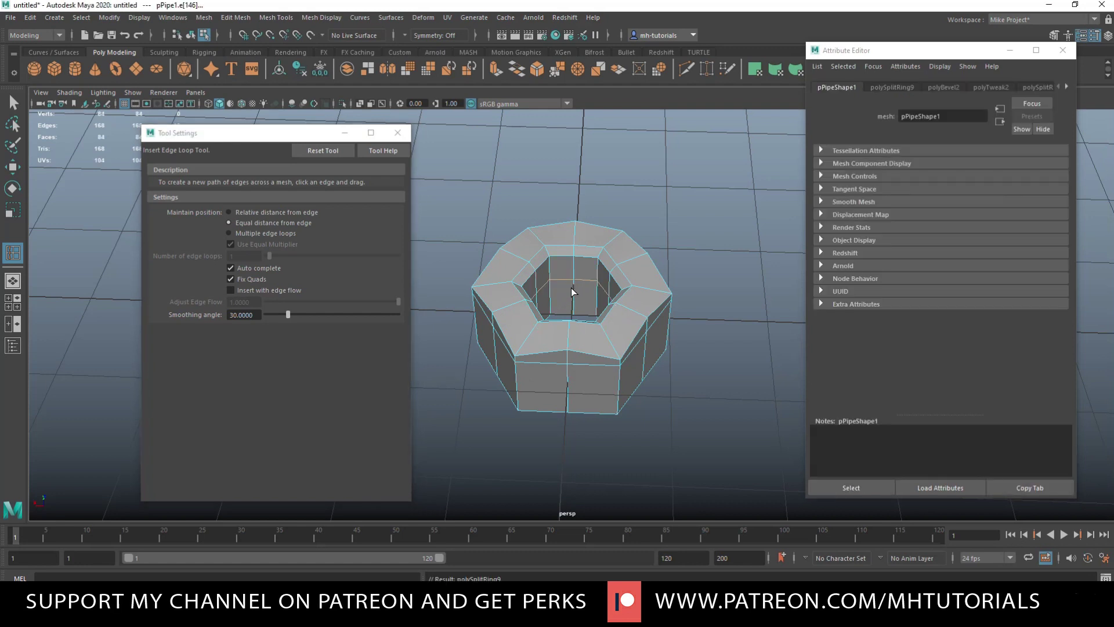
Step: Extrude the lower ring of inner wall faces and scale it slightly inward toward the hole's center
key(q)
right_drag(586, 294, 589, 326)
click(578, 299)
shift+double_click(563, 299)
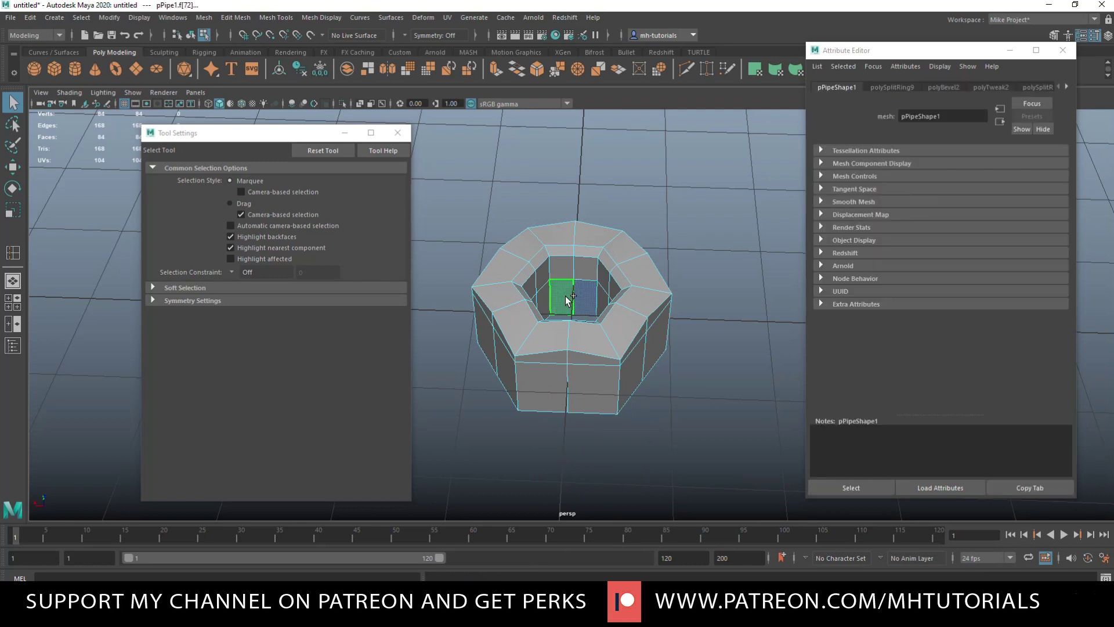
key(ctrl+e)
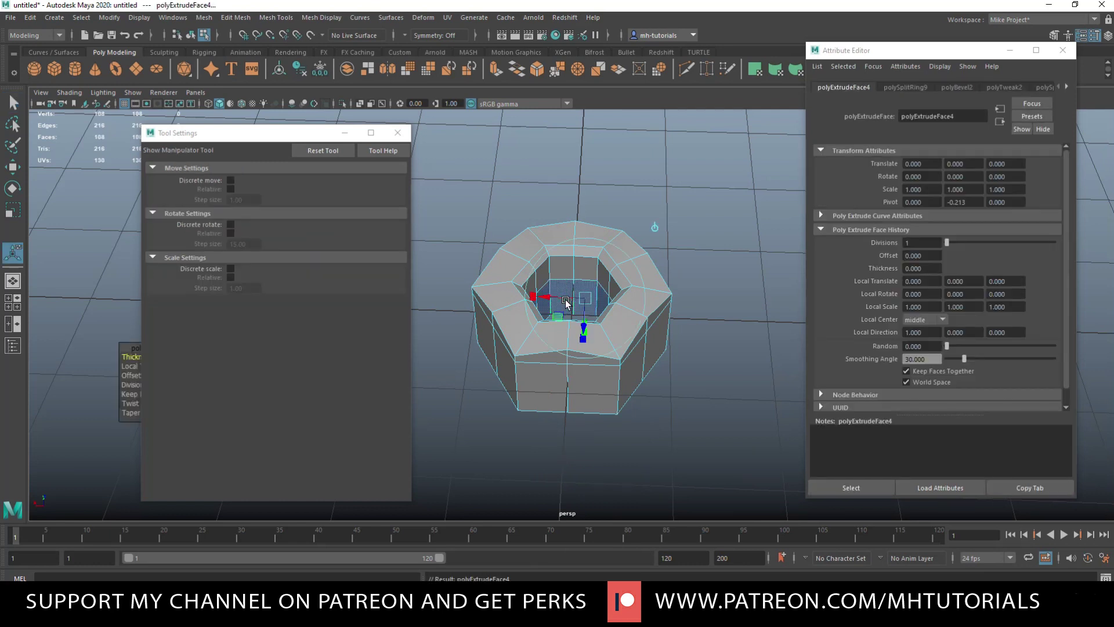
key(r)
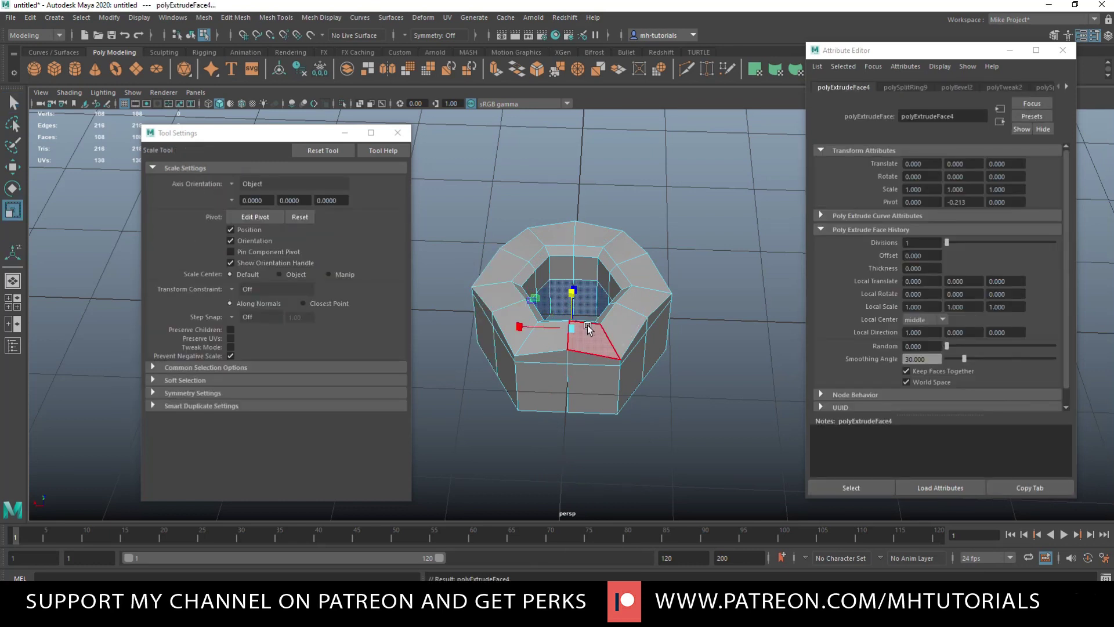
drag(574, 330, 558, 332)
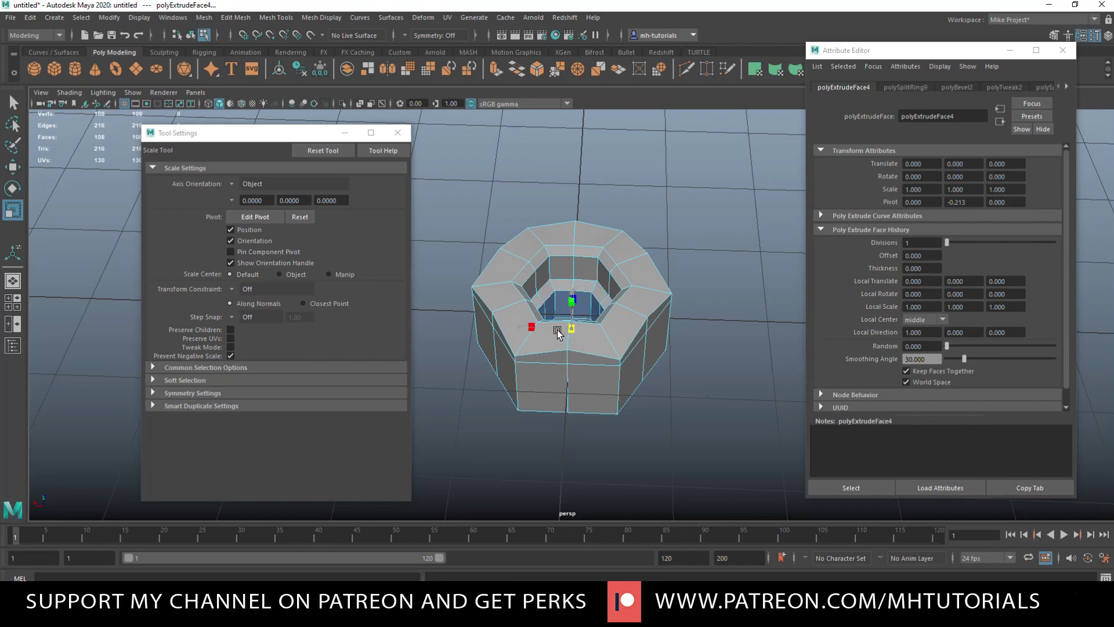
drag(572, 328, 580, 330)
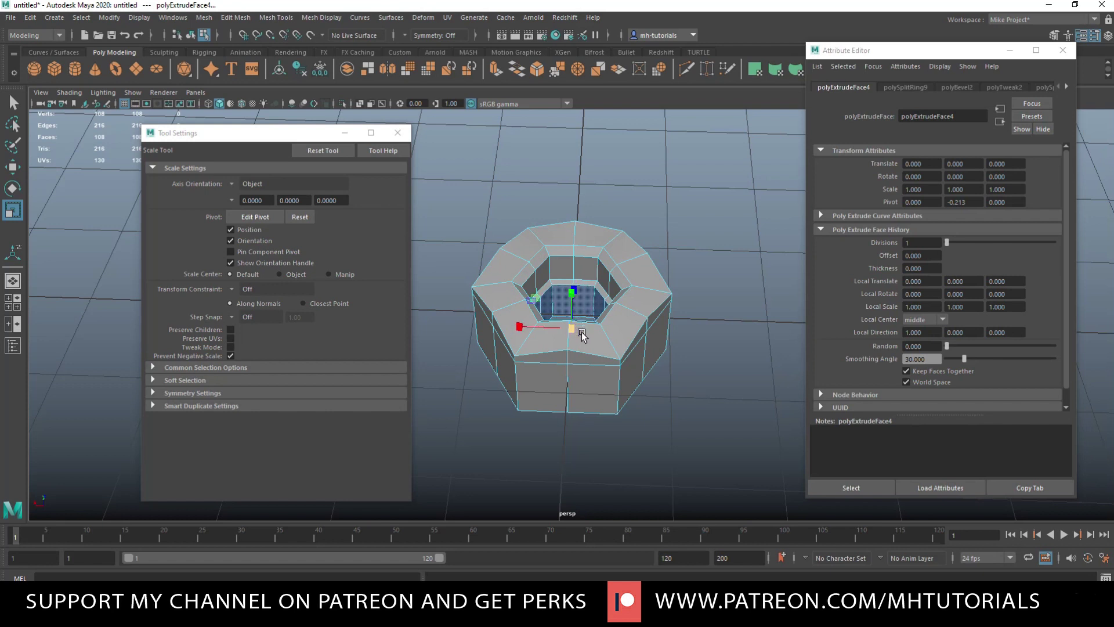
Step: Delete the extruded ring of faces inside the nut's hole
right_drag(556, 290, 547, 256)
right_click(569, 299)
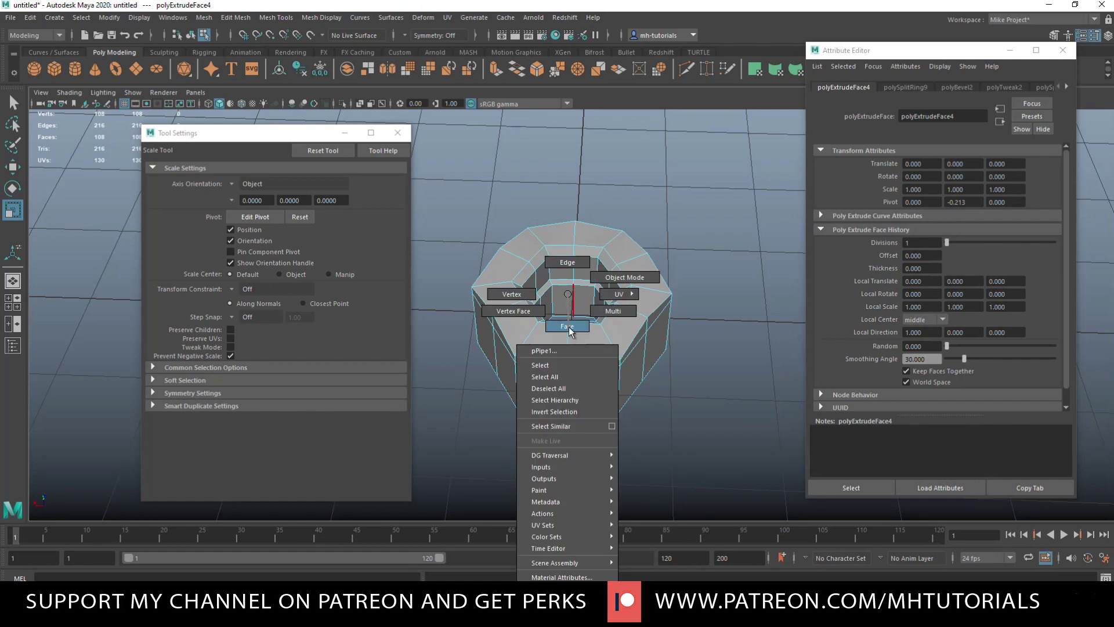
click(567, 326)
key(Delete)
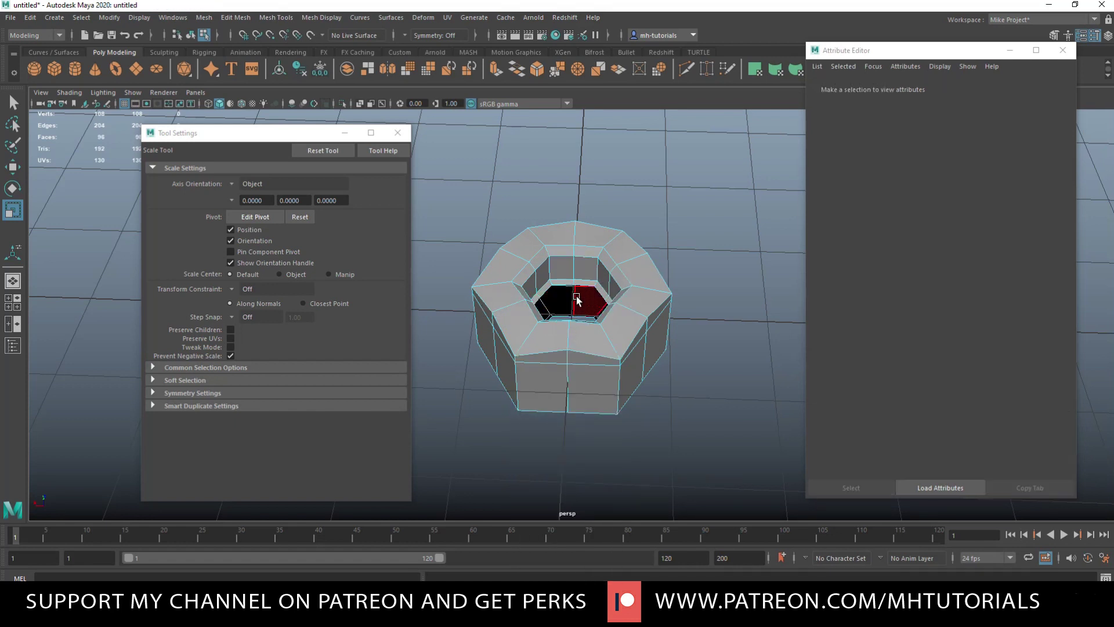
Step: Extrude the inner border edge loop left by the deleted faces and raise it a little inside the hole
right_drag(563, 302, 558, 265)
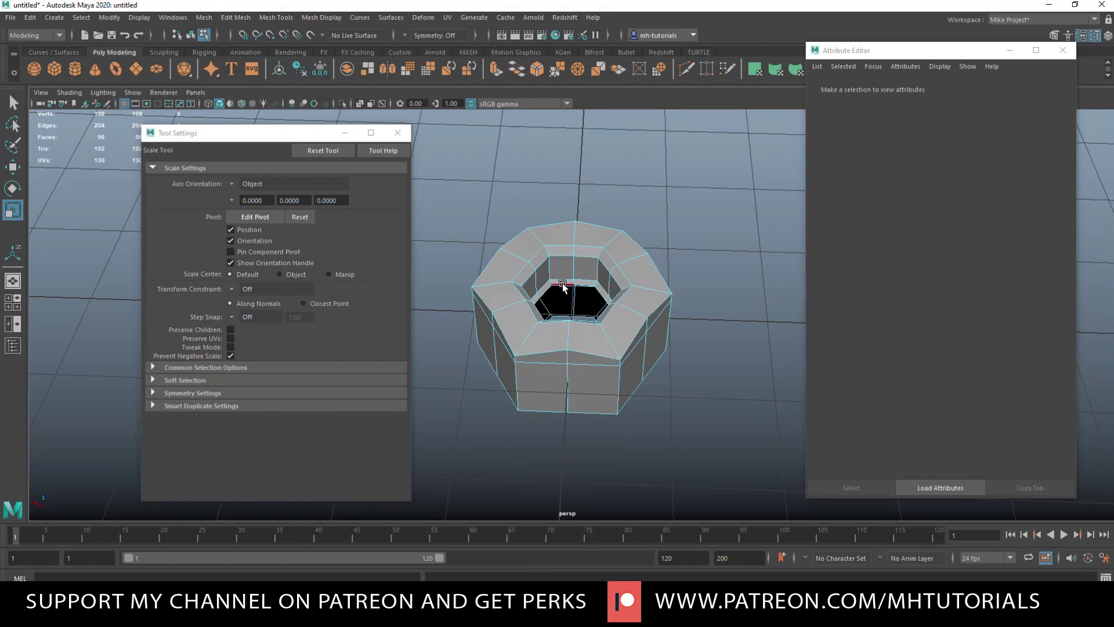
click(564, 285)
key(ctrl+e)
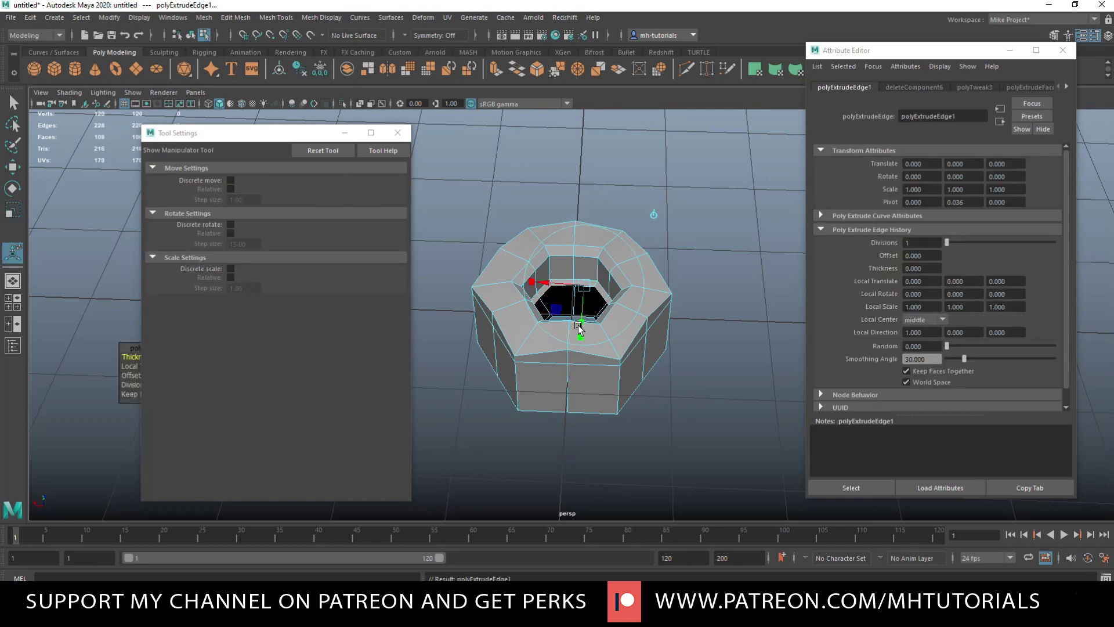
key(w)
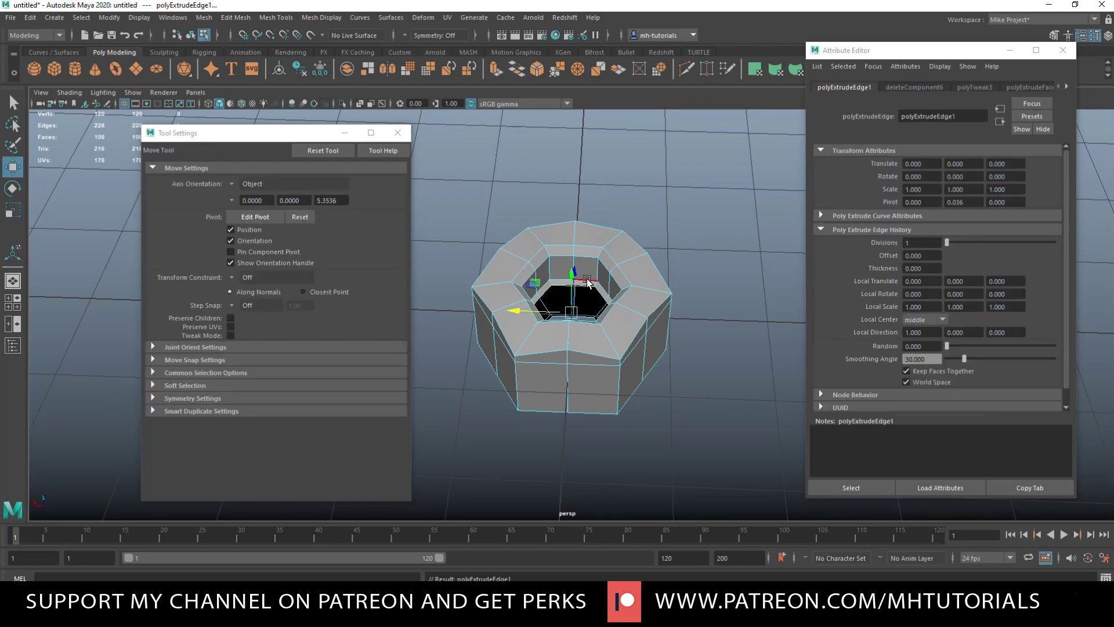
alt+drag(597, 352, 645, 342)
drag(572, 267, 572, 243)
Step: Fill the hole at the raised inner border and poke the new cap face into triangles around its center
click(204, 18)
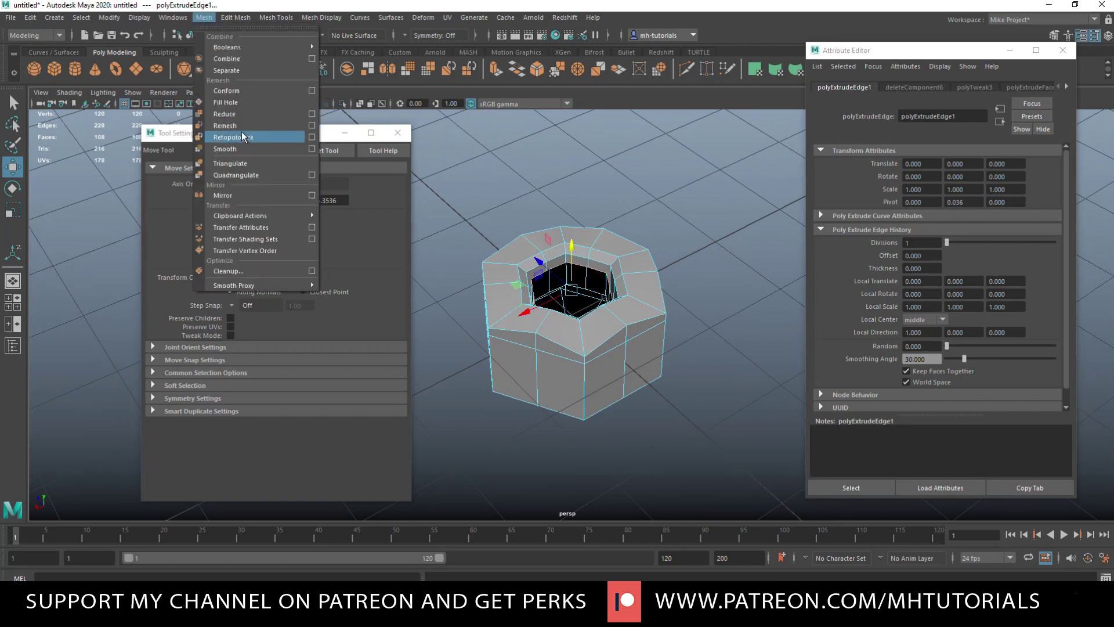
click(239, 104)
key(r)
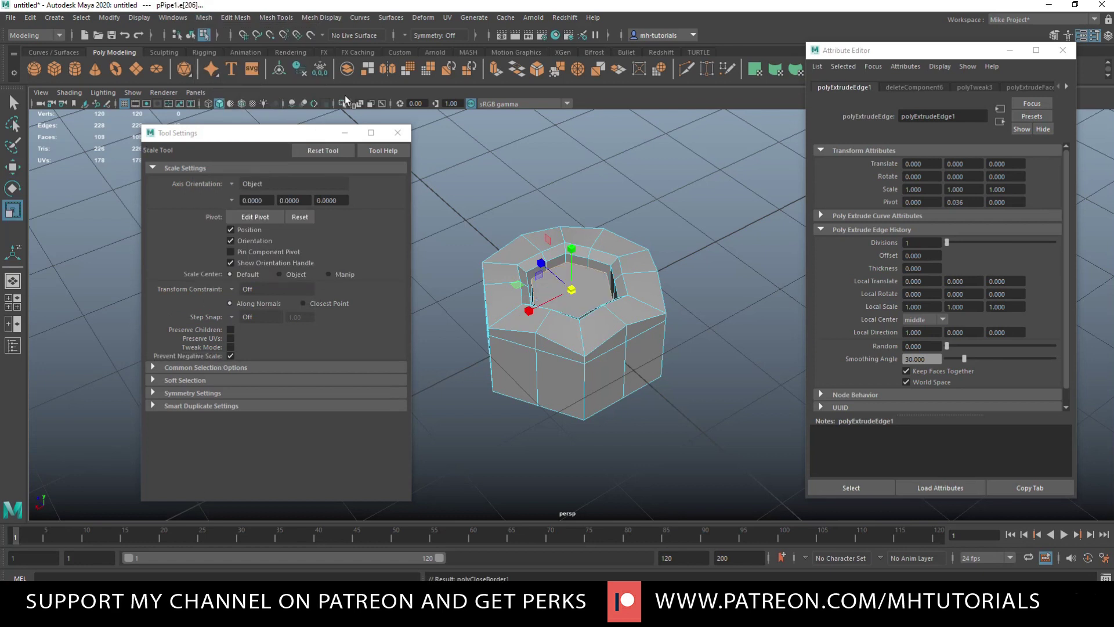
right_drag(585, 289, 590, 319)
click(592, 292)
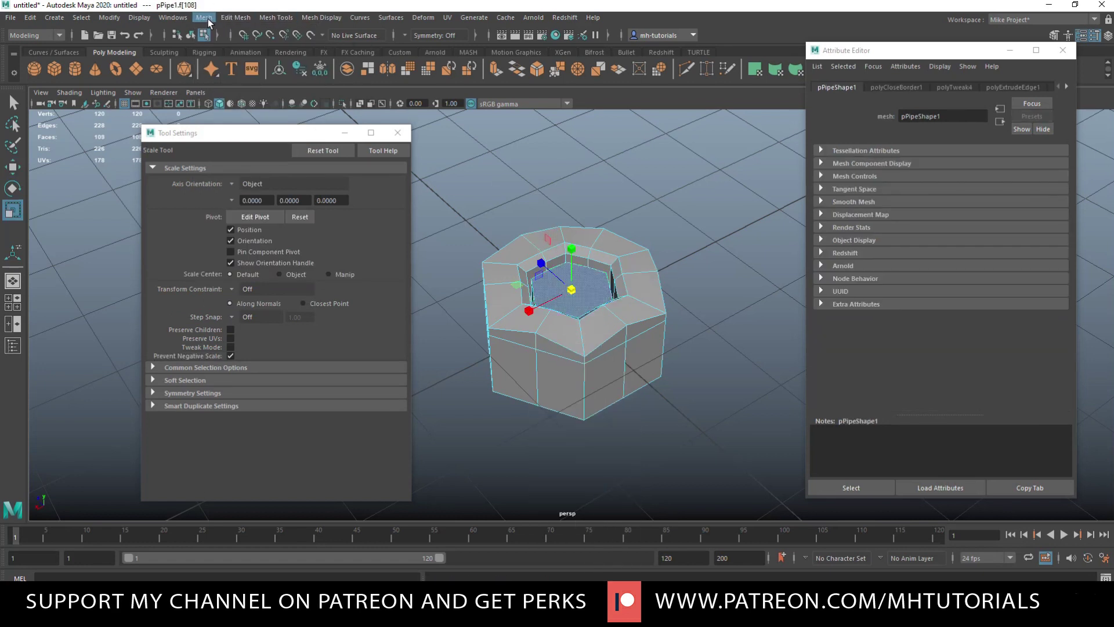
click(206, 17)
mouse_move(235, 17)
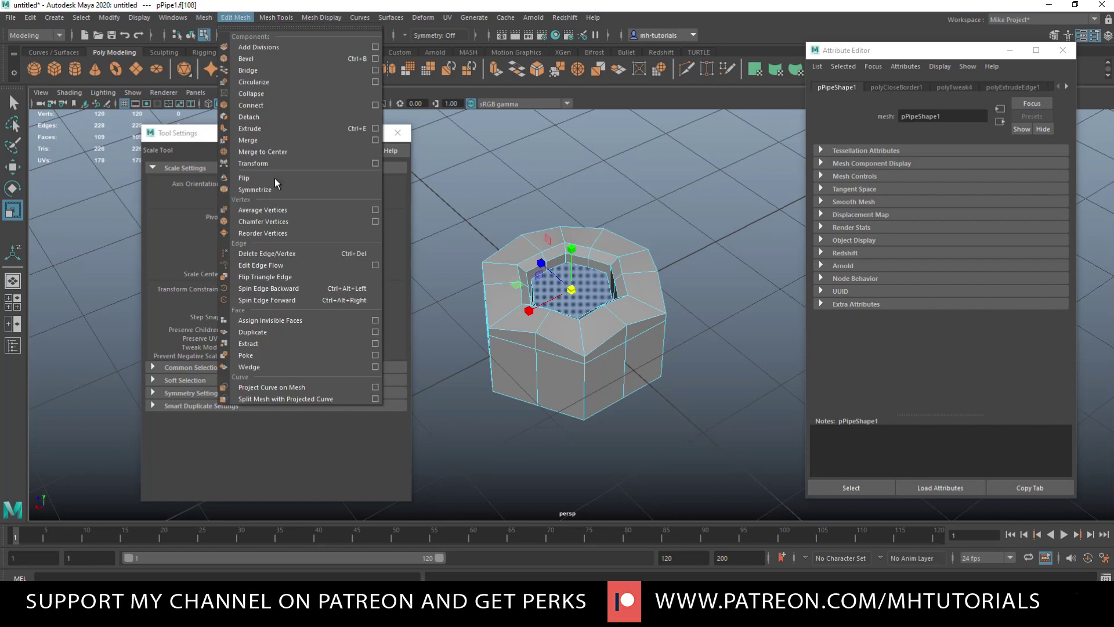
click(278, 355)
scroll(594, 360, up, 3)
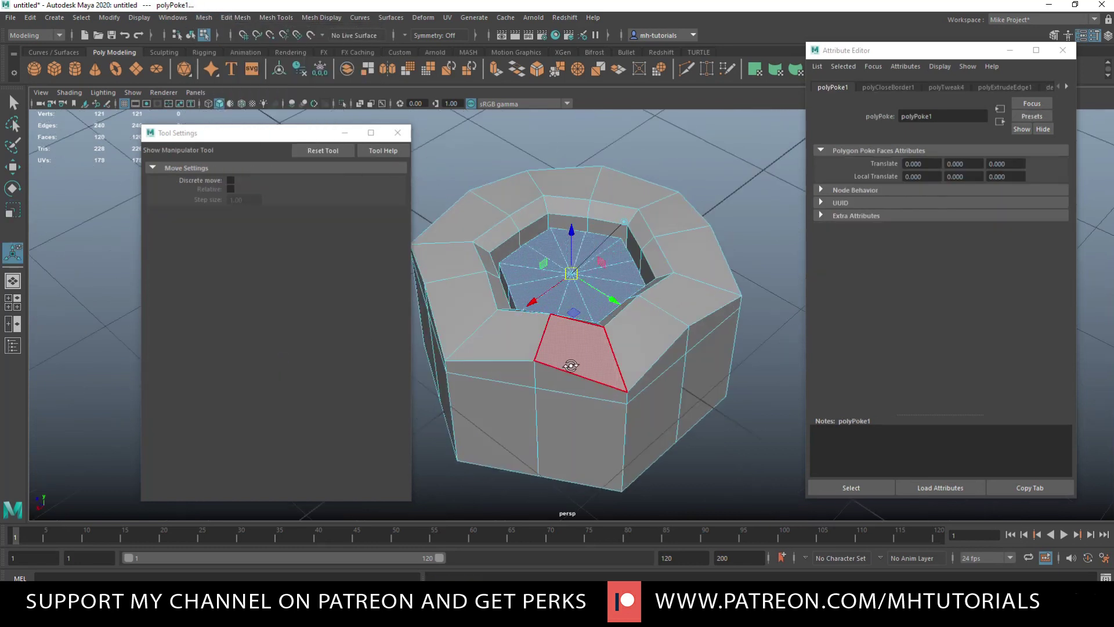
alt+drag(573, 368, 656, 370)
Step: Bevel the outer edge loop of the inner cap with a fraction of 0.5 and return to object selection
right_drag(525, 250, 534, 242)
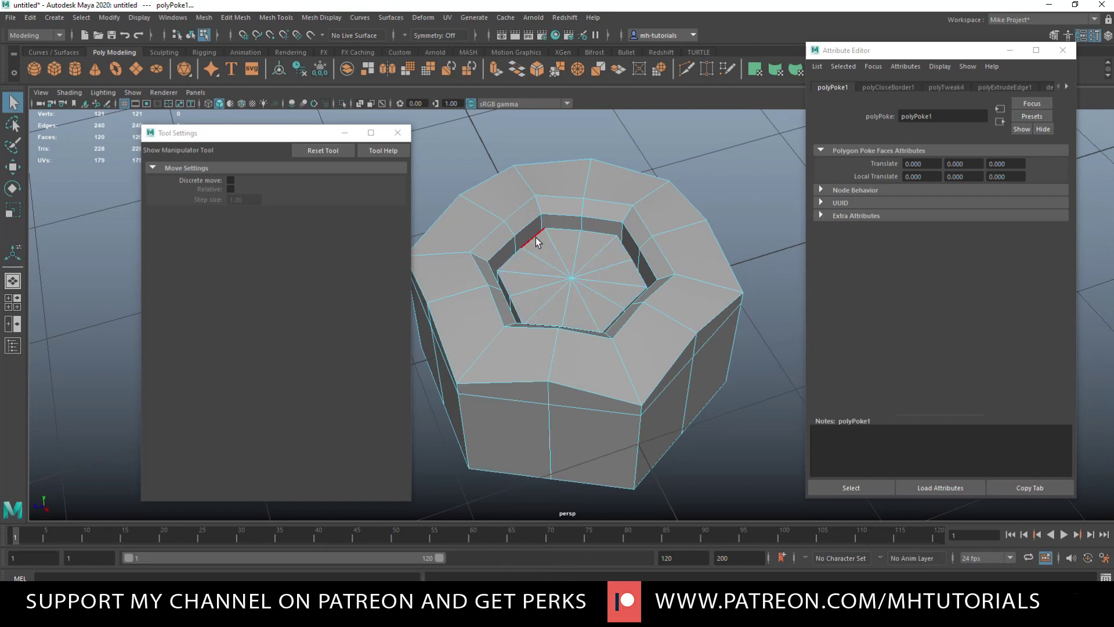
key(q)
click(535, 242)
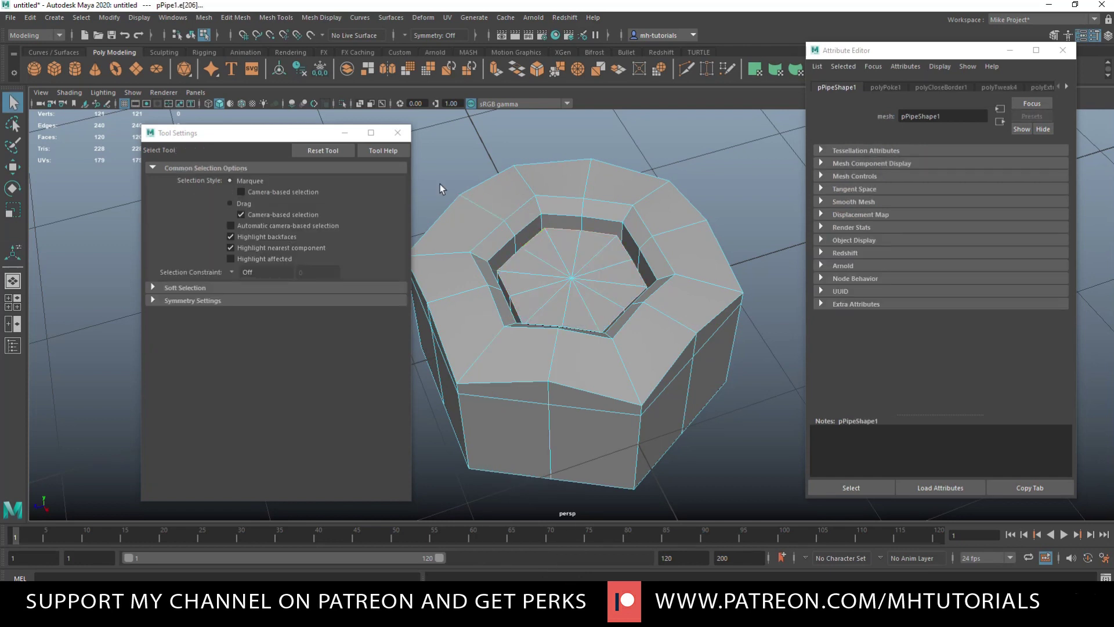
key(ctrl+b)
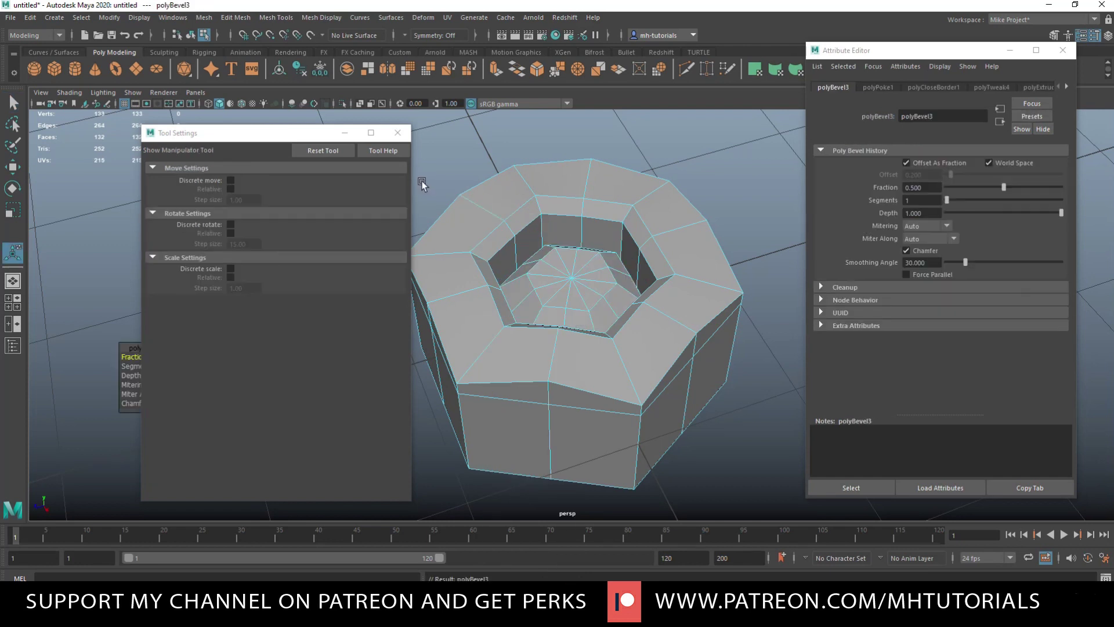
right_drag(649, 200, 700, 182)
key(q)
Step: Close the tool settings and unhide all hidden parts so the pipes and connecting cylinder are shown with the nut
click(404, 133)
scroll(432, 230, down, 4)
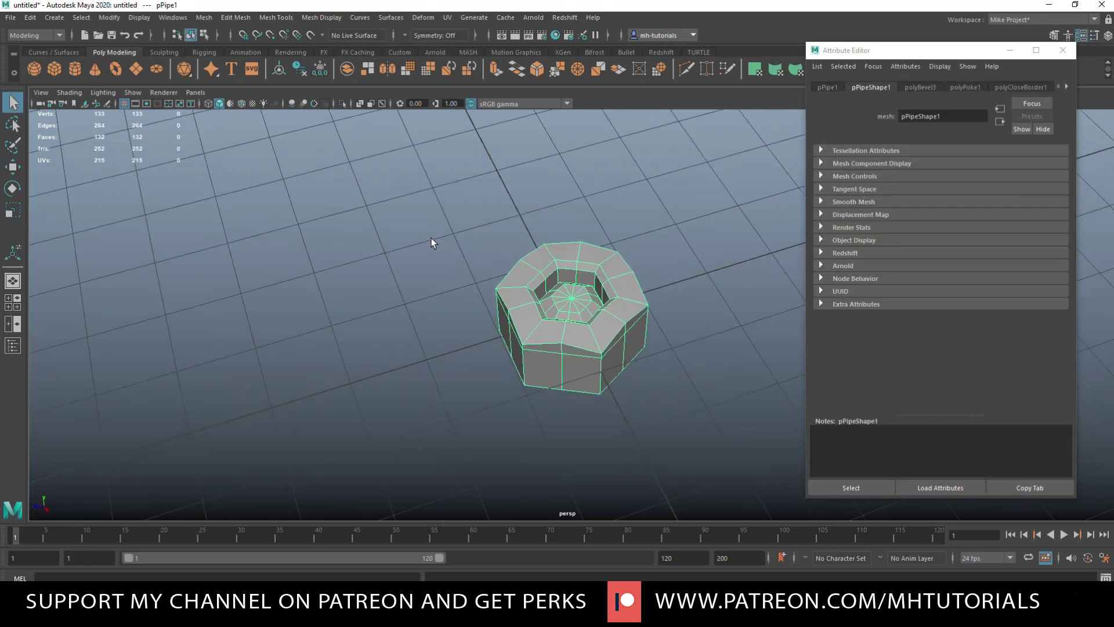
scroll(444, 260, up, 2)
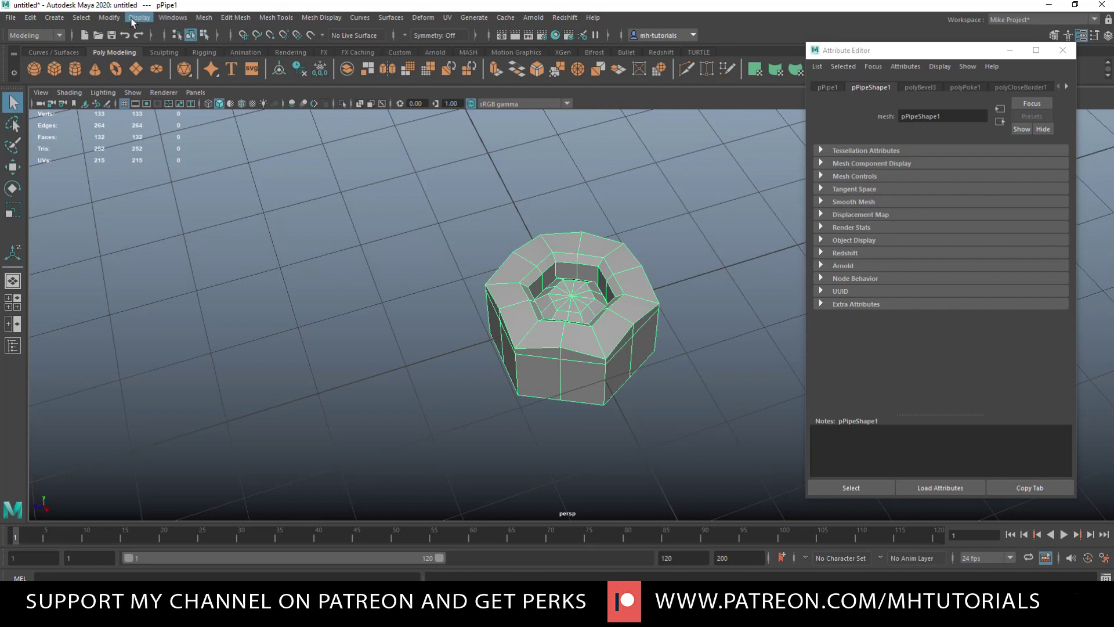
click(210, 19)
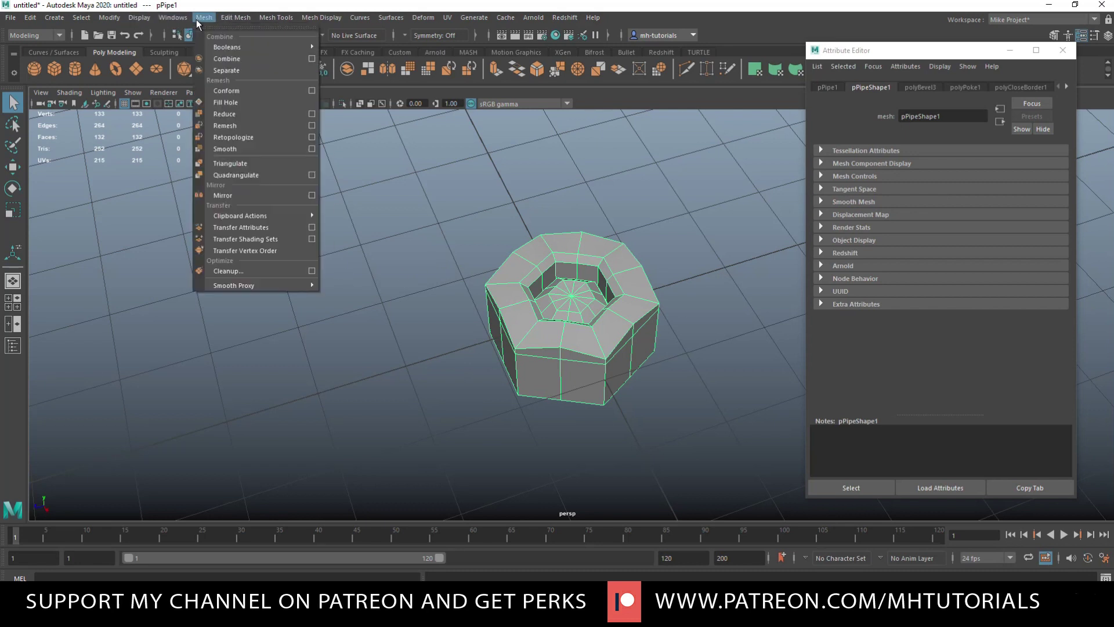
mouse_move(140, 17)
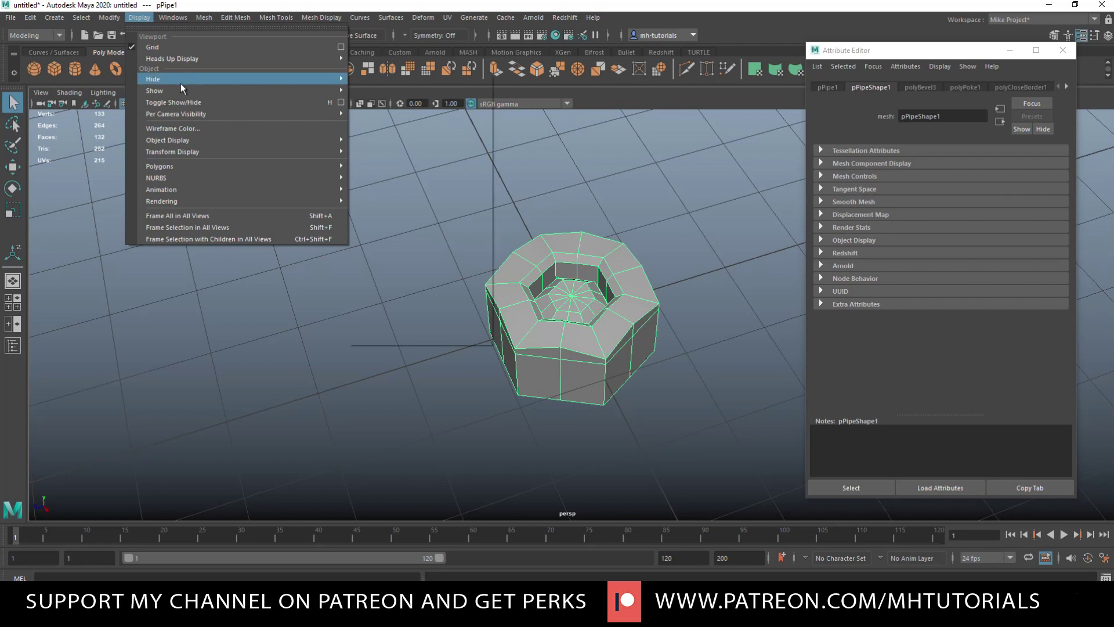
mouse_move(180, 81)
click(382, 136)
alt+drag(406, 208, 443, 269)
scroll(544, 347, up, 3)
scroll(544, 344, down, 2)
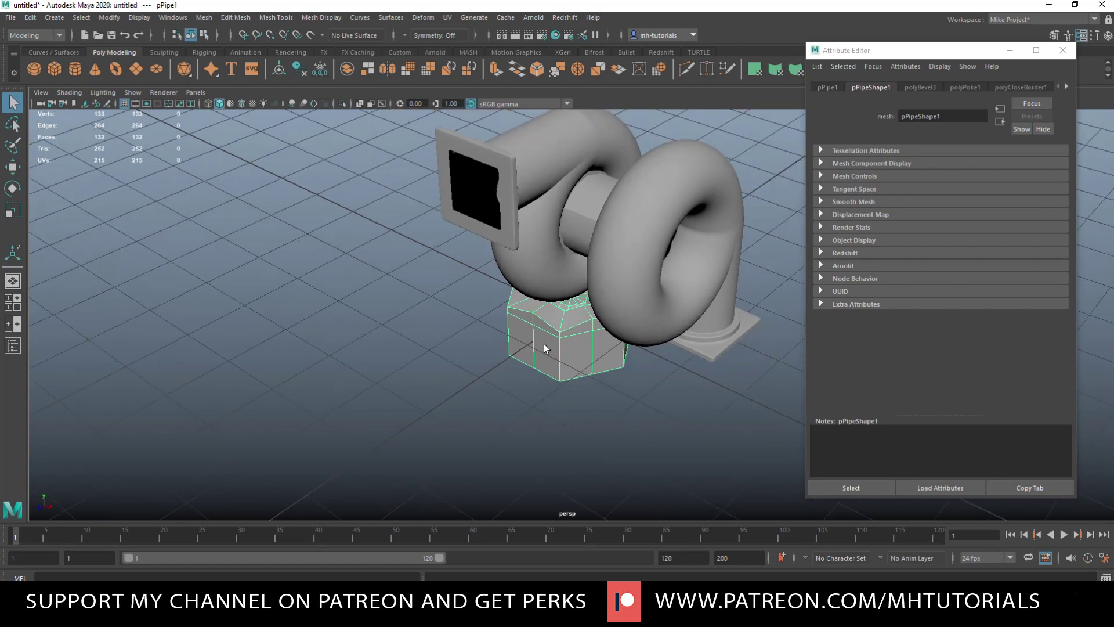
Step: Hide both flanged snail-shaped pipes, keeping the connecting cylinder and the nut displayed
click(569, 142)
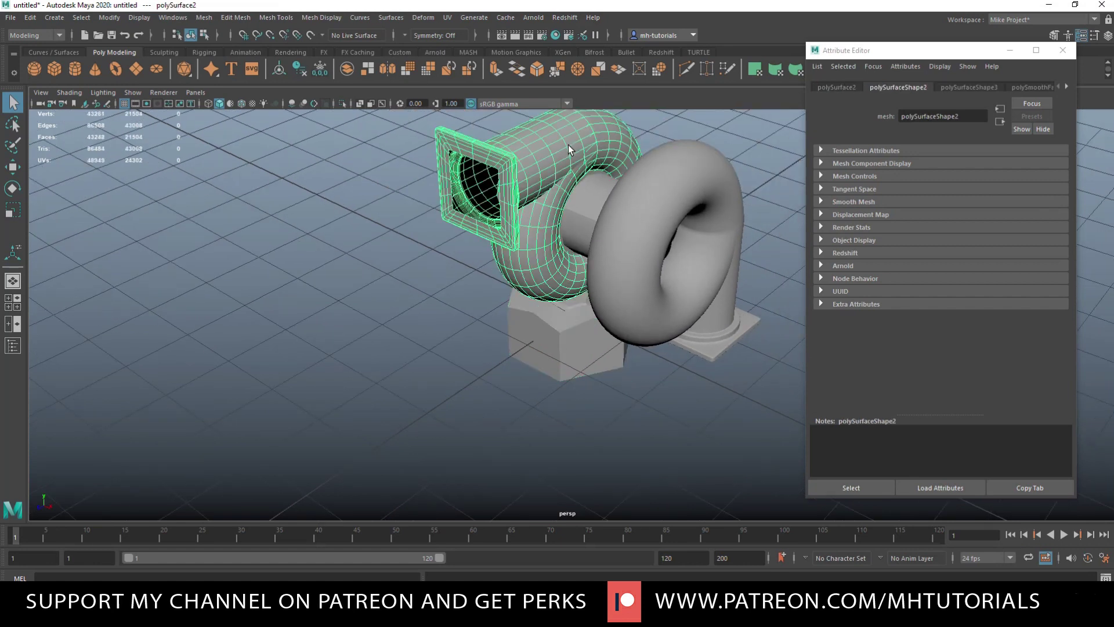
shift+click(665, 217)
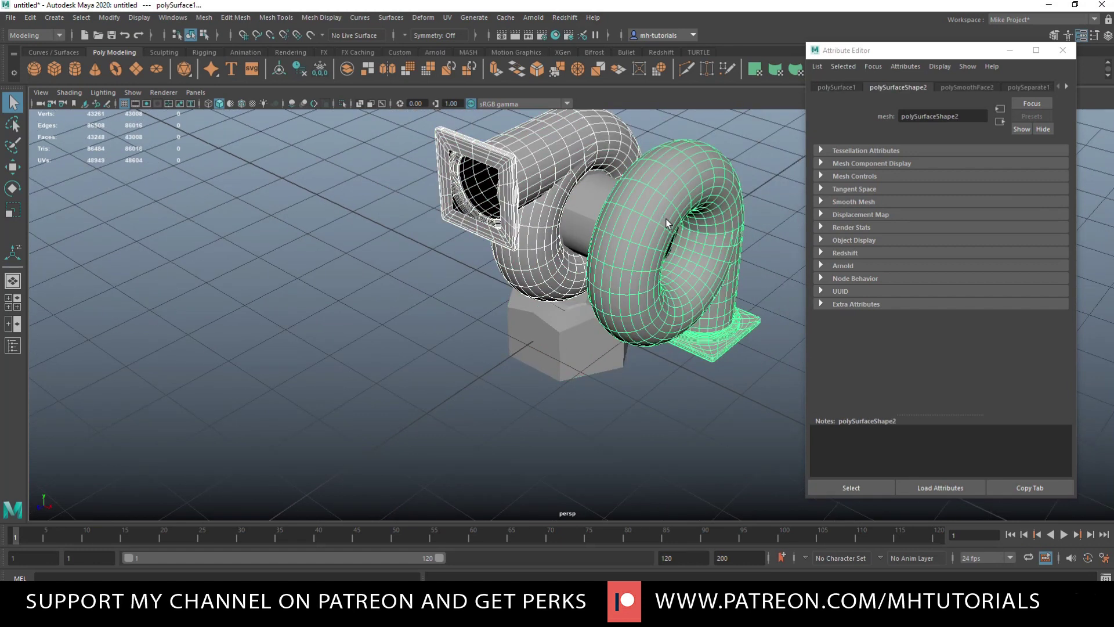
key(ctrl+h)
Step: Scale the nut down to bolt size, rotate it to face along the cylinder's axis, and raise it to the flange's height
click(581, 346)
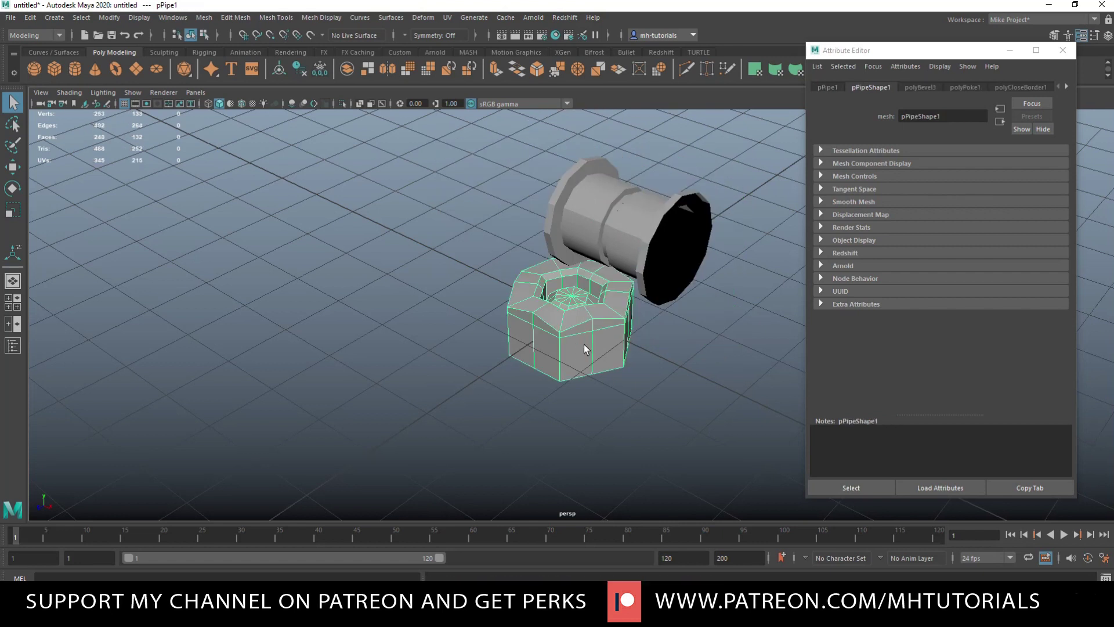
key(r)
drag(569, 316, 485, 329)
key(e)
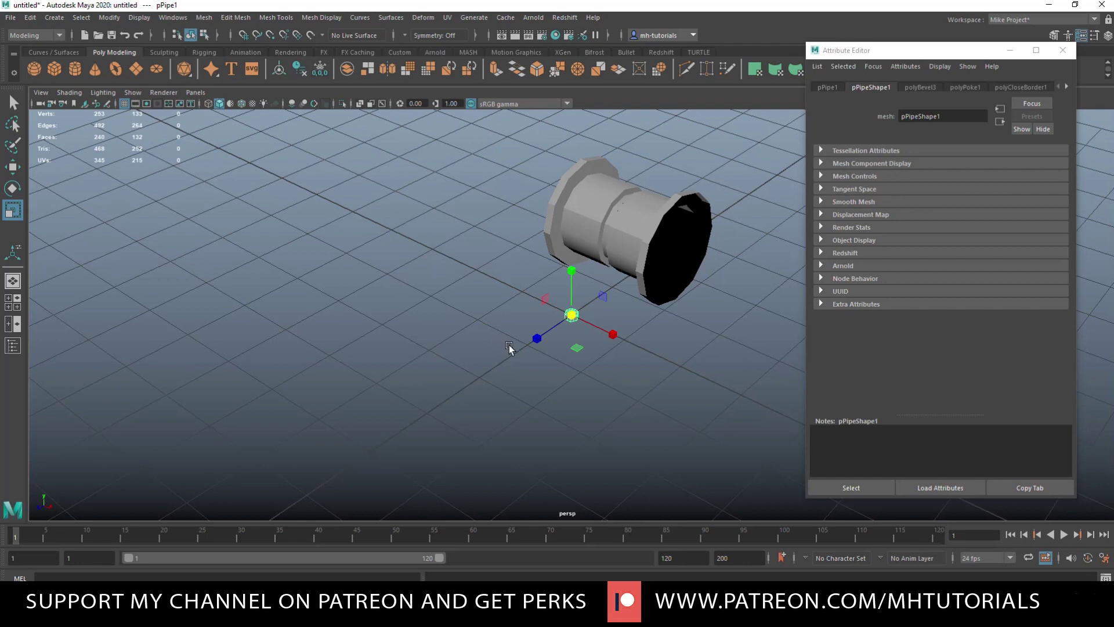
drag(610, 343, 549, 414)
key(w)
drag(572, 367, 573, 230)
Step: Try smoothing the connecting cylinder with one division level
click(652, 208)
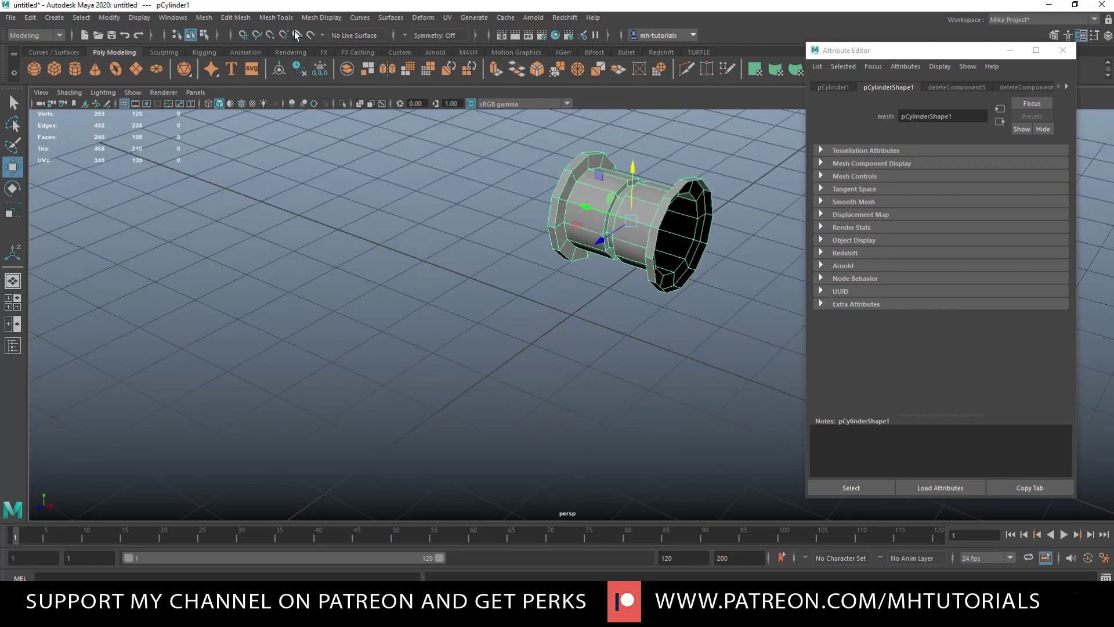
click(204, 18)
mouse_move(218, 48)
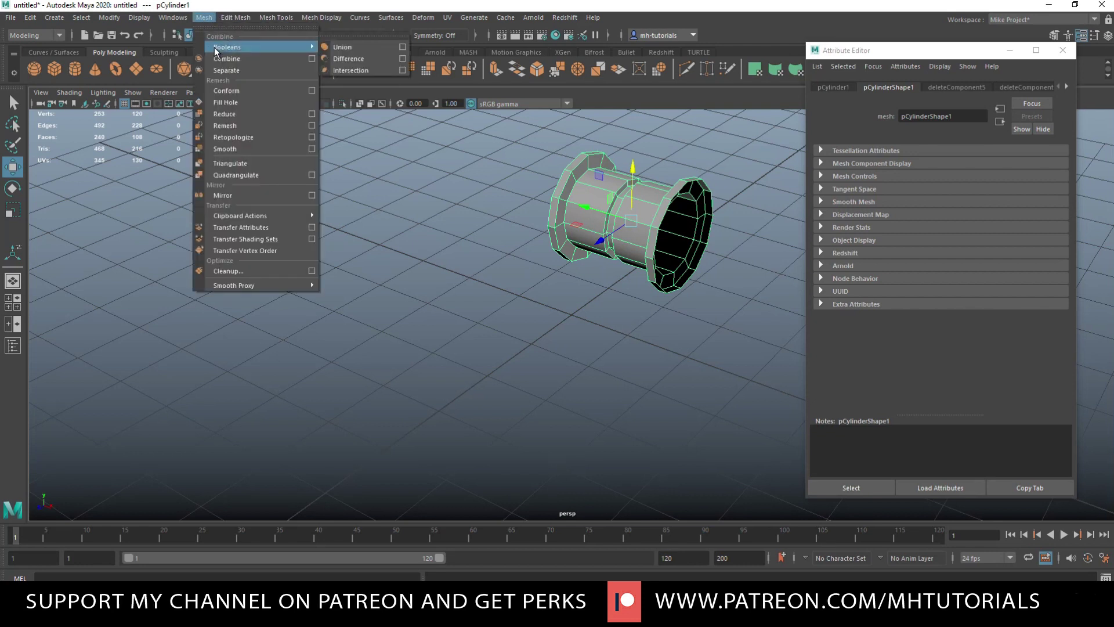
click(238, 149)
alt+right_drag(479, 242, 548, 263)
alt+middle_drag(548, 262, 390, 391)
alt+drag(391, 390, 440, 384)
scroll(480, 284, up, 2)
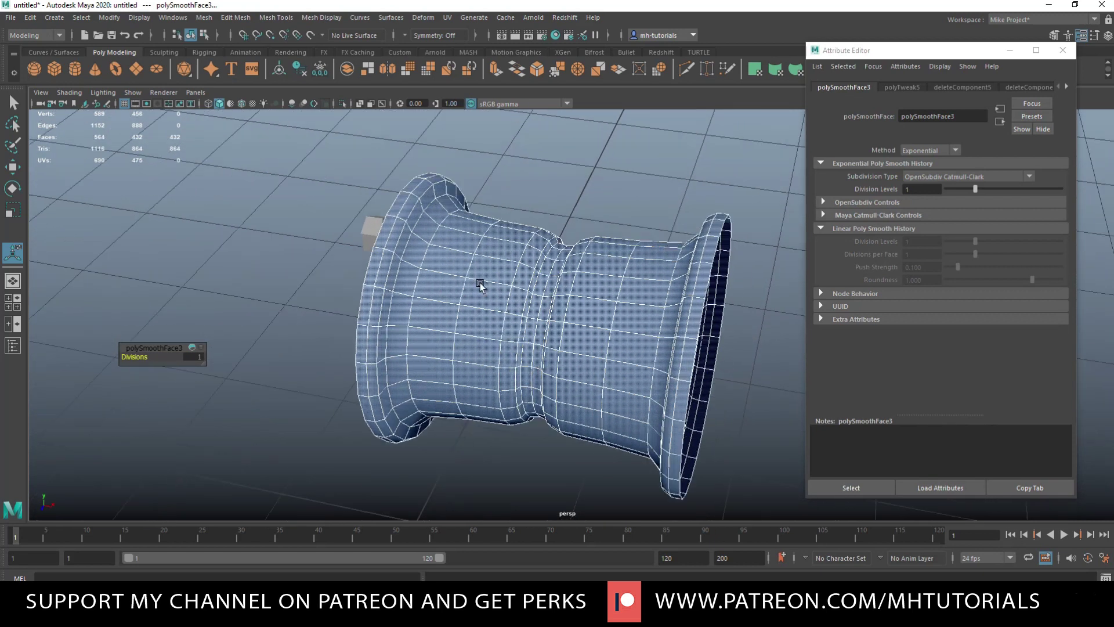
click(472, 271)
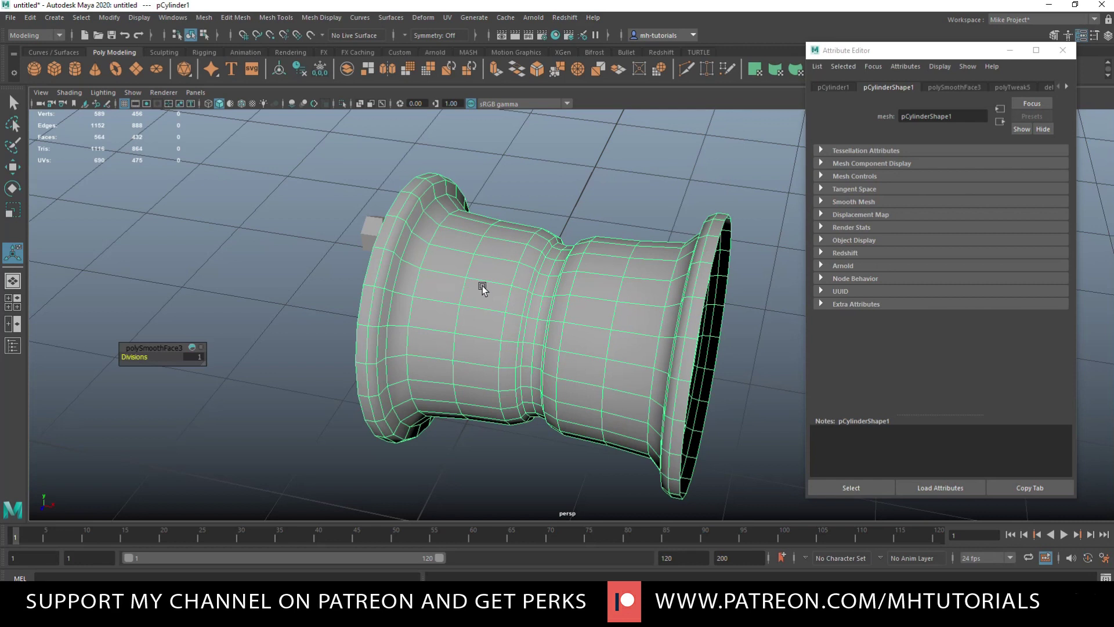
scroll(482, 287, up, 1)
key(ctrl+z)
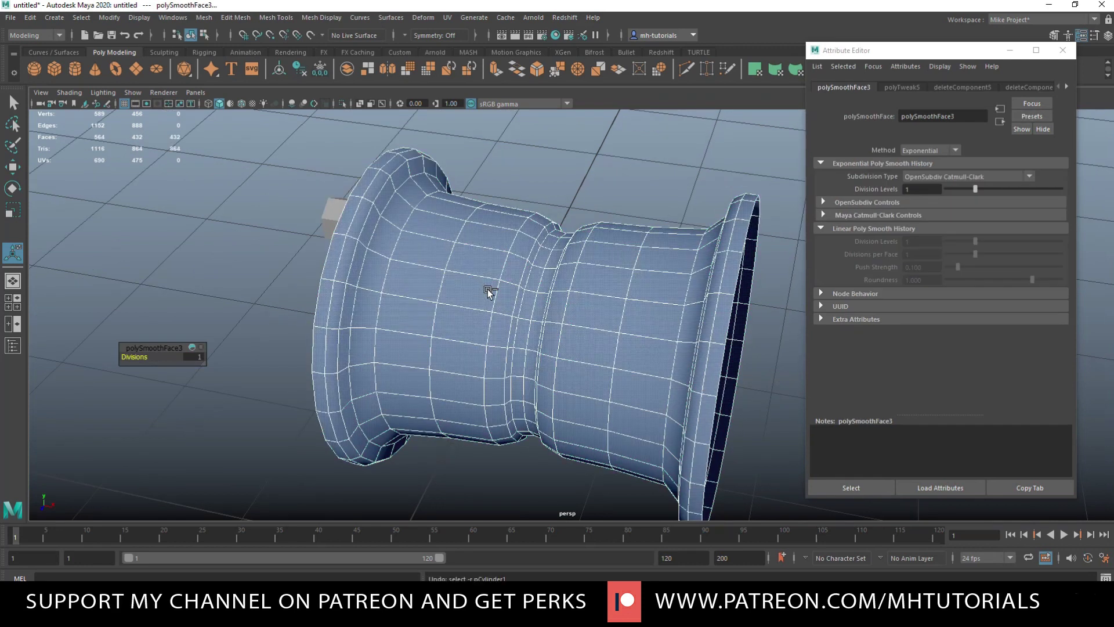
key(ctrl+z)
Step: Insert supporting edge loops around the edges of the cylinder flange nearest the nut, using equal distance from edge
key(g)
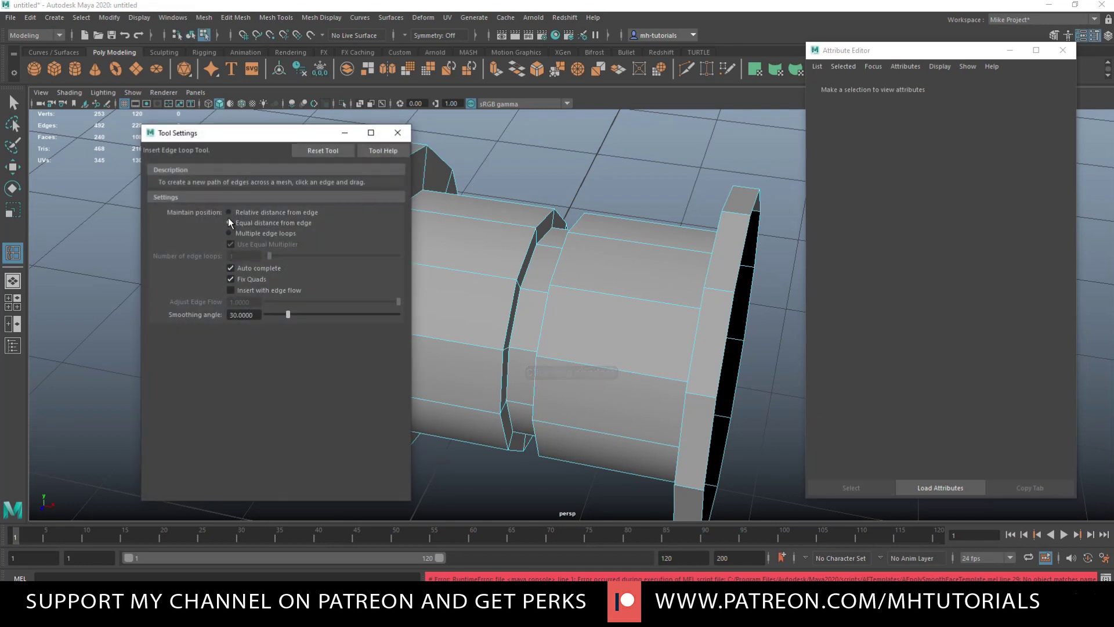
click(228, 234)
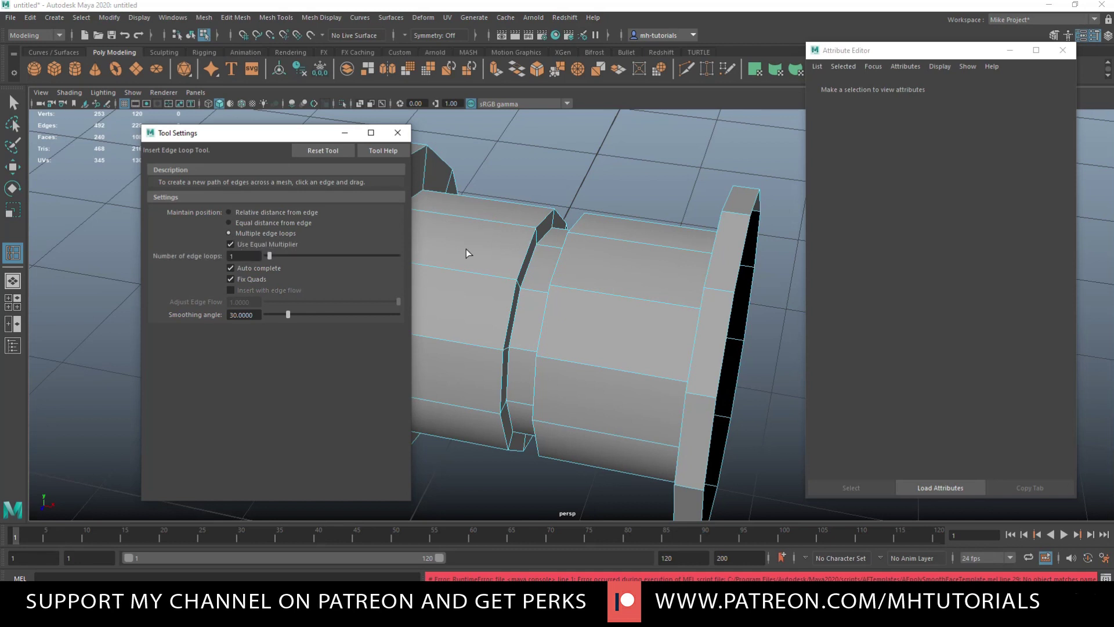
click(228, 223)
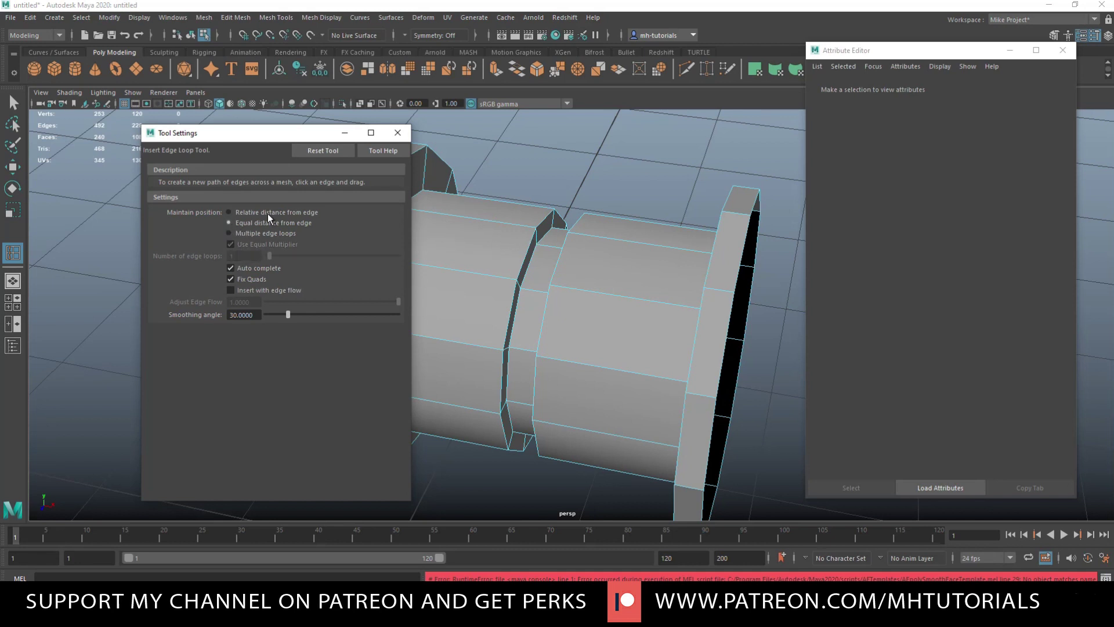
click(345, 132)
drag(394, 202, 371, 162)
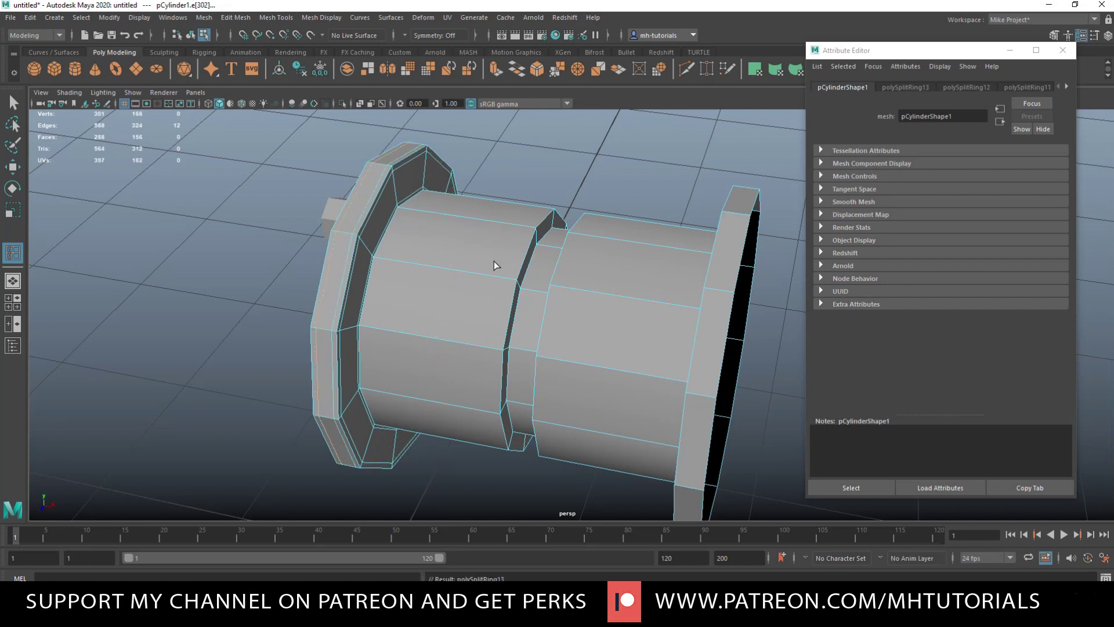
Step: Insert supporting edge loops beside the edges of the cylinder's central groove and around the edges of the opposite flange
alt+drag(457, 281, 541, 271)
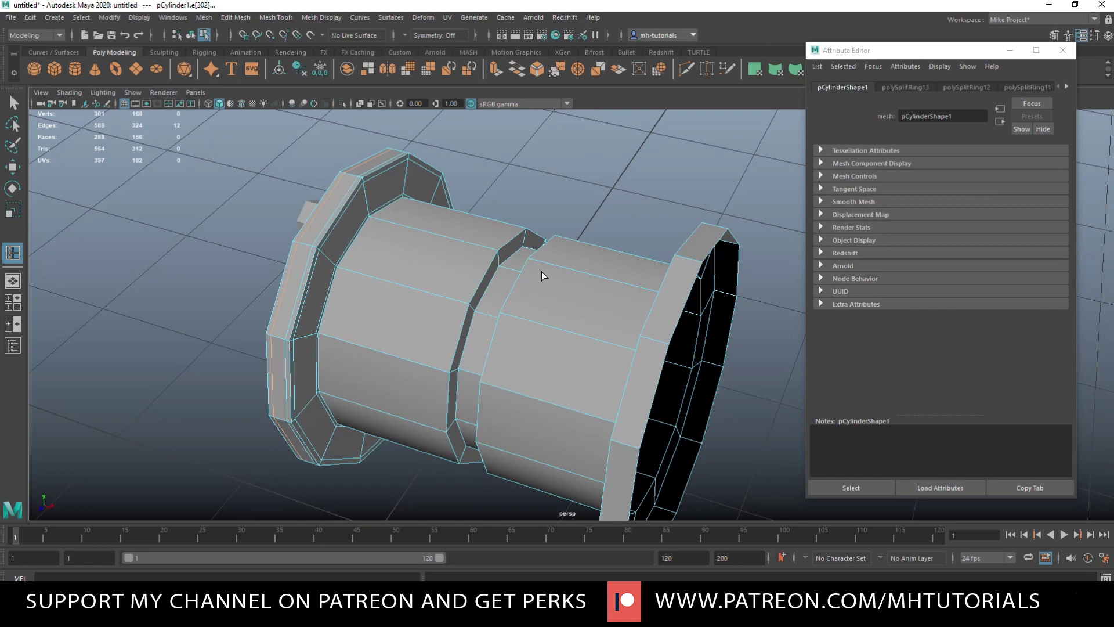
mouse_move(492, 251)
mouse_down()
mouse_move(542, 265)
mouse_move(501, 267)
mouse_up()
alt+drag(502, 267, 672, 256)
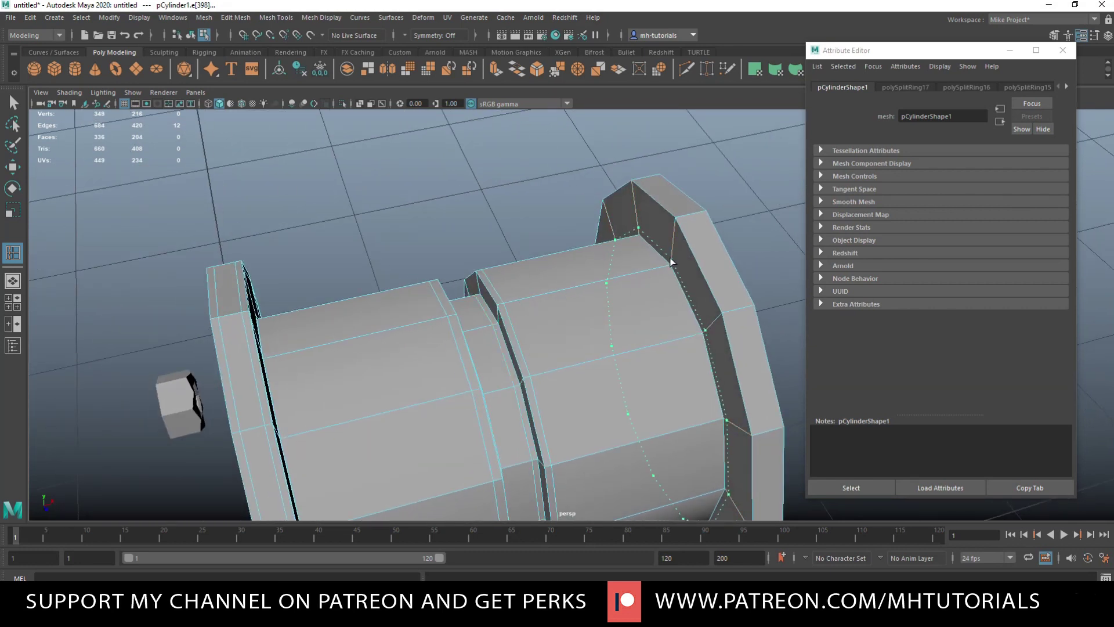
drag(675, 232, 688, 220)
click(683, 223)
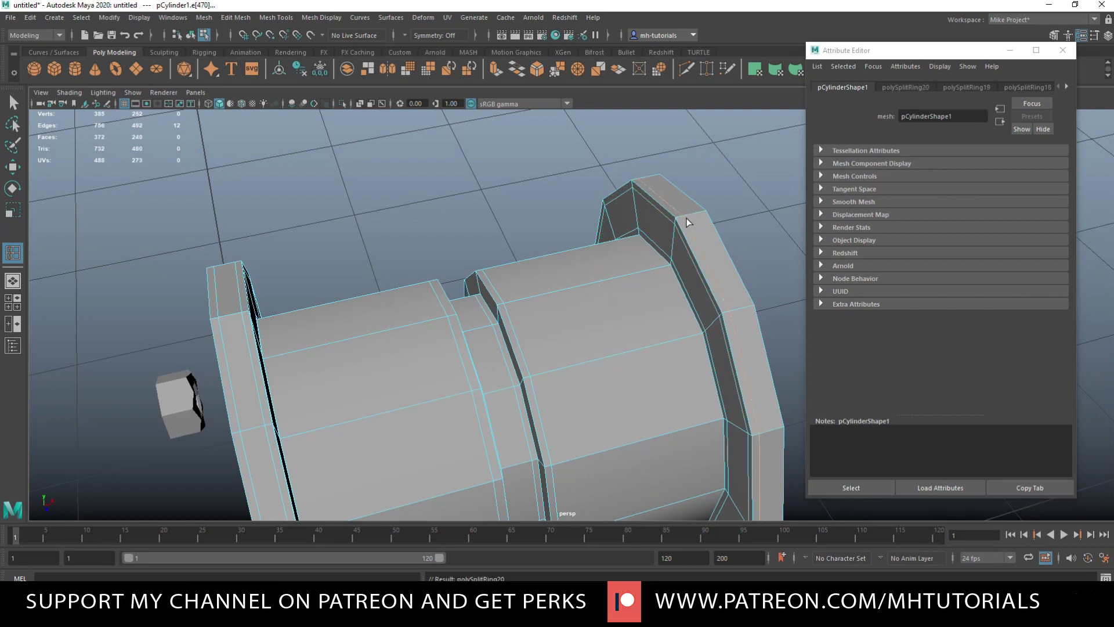
drag(696, 213, 701, 211)
click(580, 177)
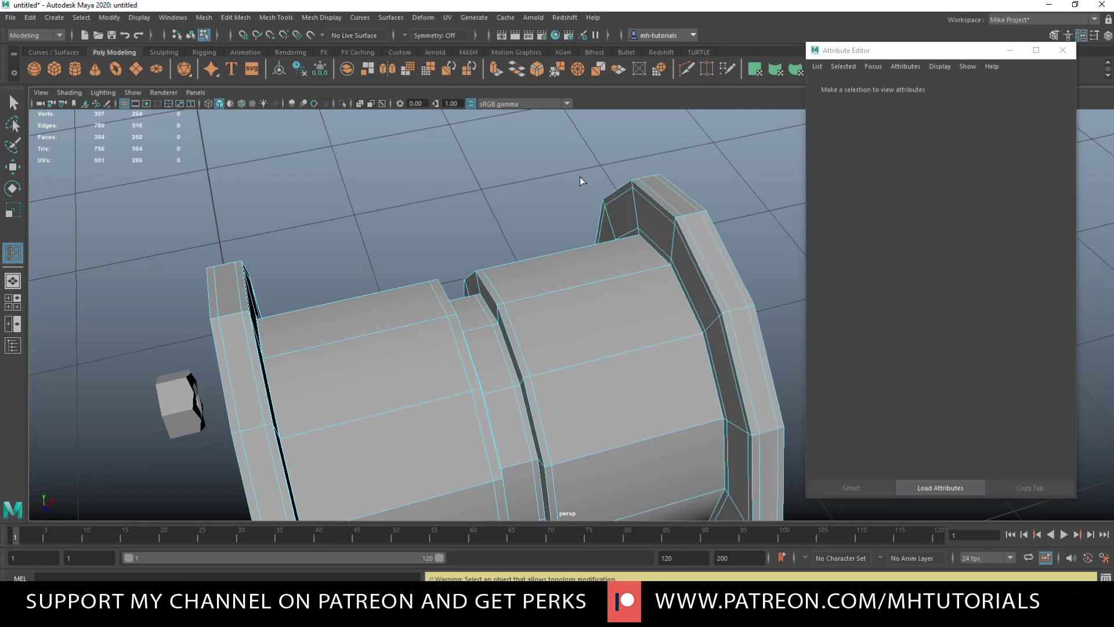
Step: Leave edge loop insertion, return to object selection, and turn on smooth mesh preview for the connecting cylinder
key(q)
right_drag(670, 241, 702, 221)
key(3)
click(405, 231)
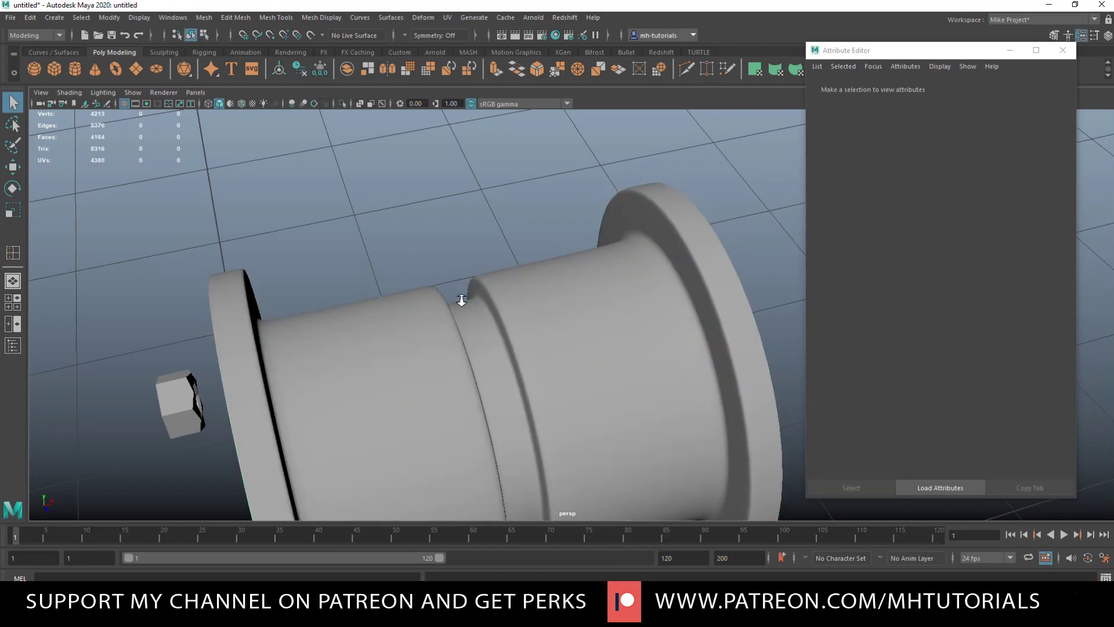
scroll(472, 314, down, 5)
scroll(473, 316, up, 4)
alt+drag(479, 331, 451, 344)
Step: Move the nut to the inner side of the nearest flange and adjust its overall scale
click(197, 268)
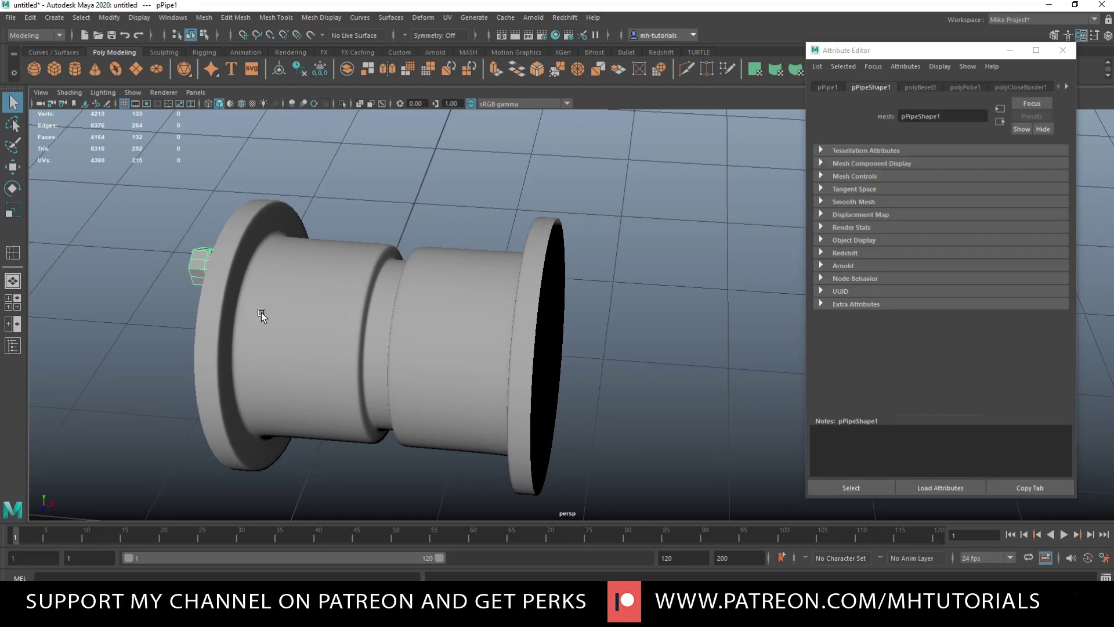
key(w)
drag(263, 270, 290, 284)
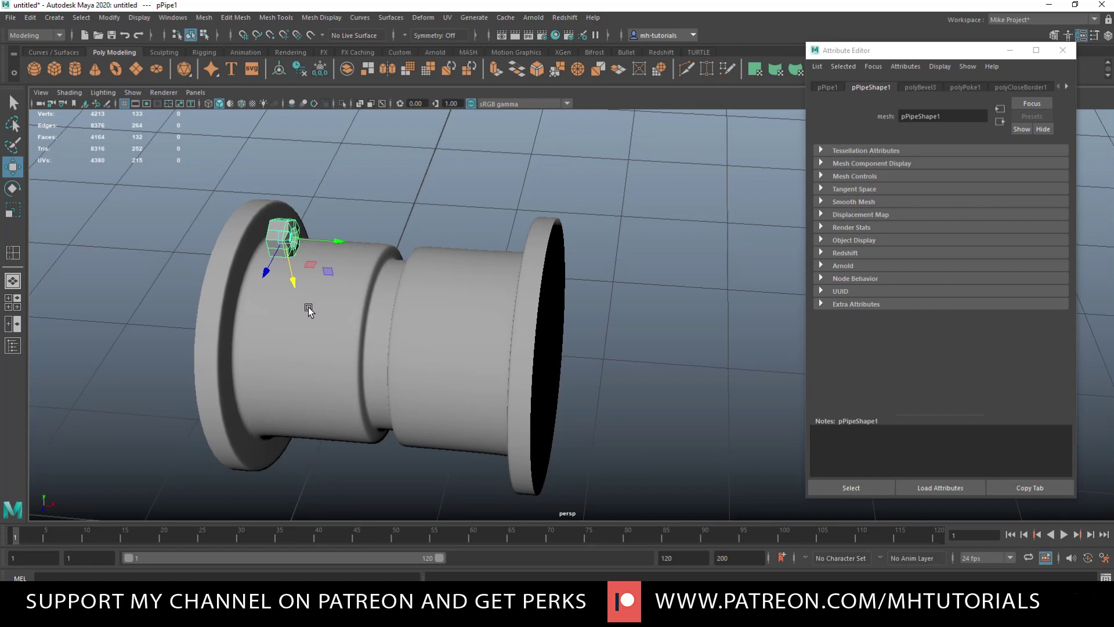
key(r)
drag(280, 244, 306, 253)
key(w)
Step: In the side view, lower the nut slightly so it lies within the flange's ring
click(13, 302)
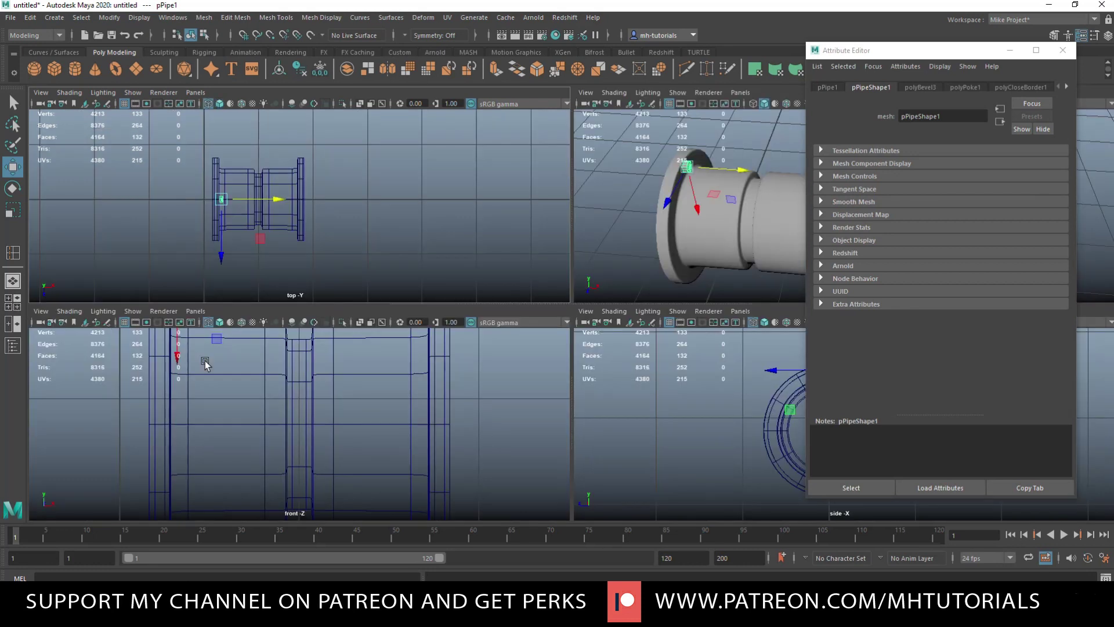
key(space)
scroll(457, 403, up, 5)
scroll(464, 404, down, 6)
scroll(464, 405, up, 6)
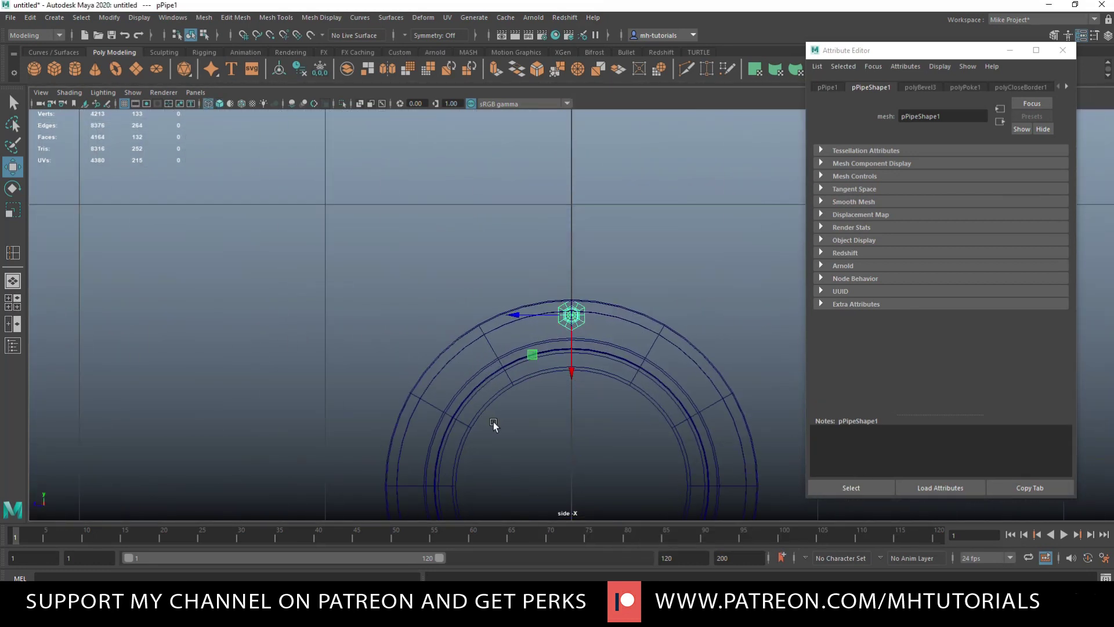
drag(572, 376, 574, 391)
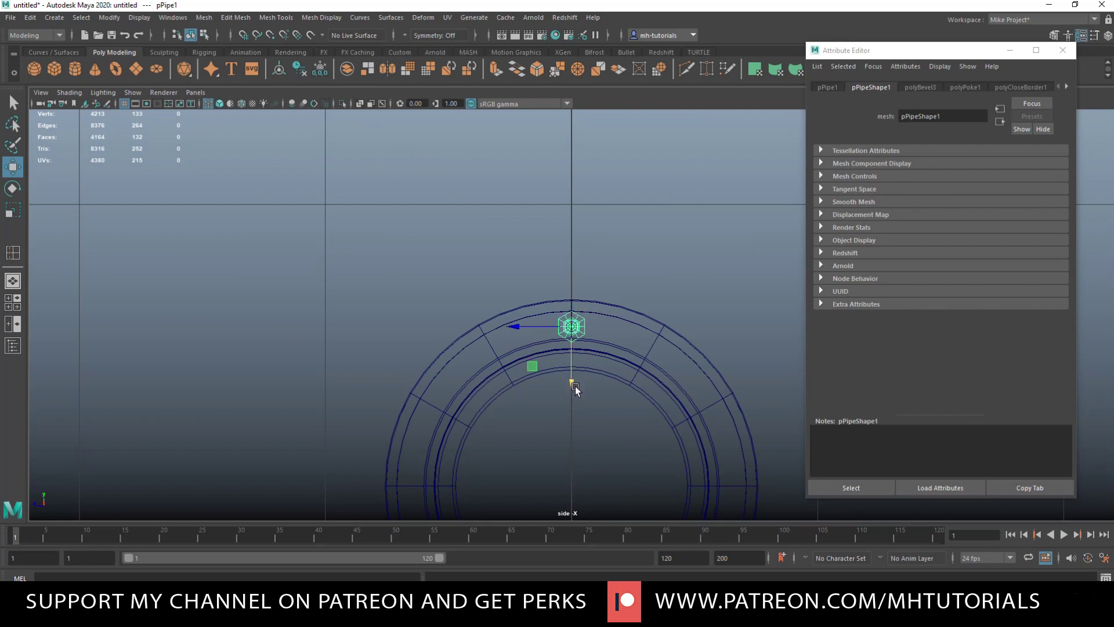
Step: Scale the nut to fit the flange's ring and center it between the outer rim and the cylinder body
key(r)
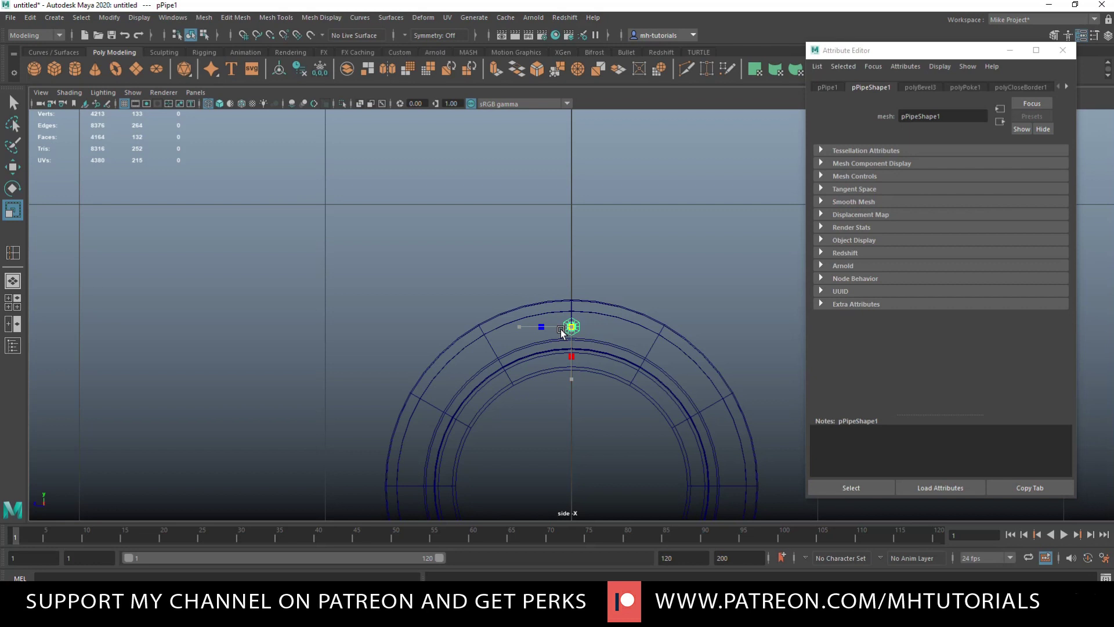
key(w)
drag(574, 381, 574, 385)
scroll(573, 384, up, 5)
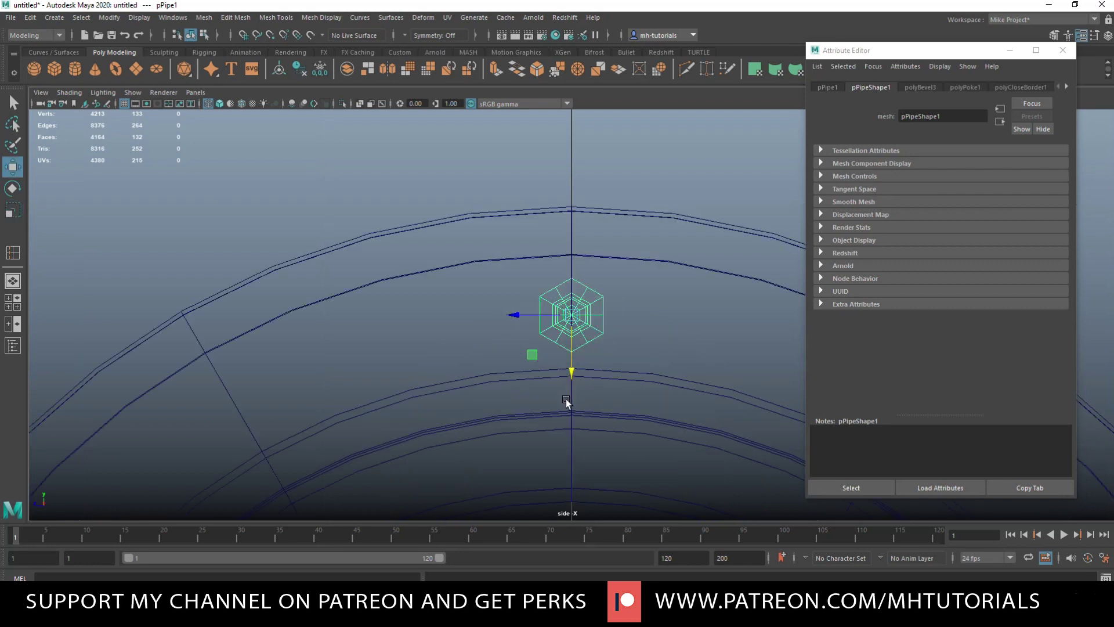
key(r)
drag(571, 315, 585, 321)
Step: In the perspective view, slide the nut along the cylinder's axis until it sits against the flange's inner face
click(17, 302)
key(space)
key(f)
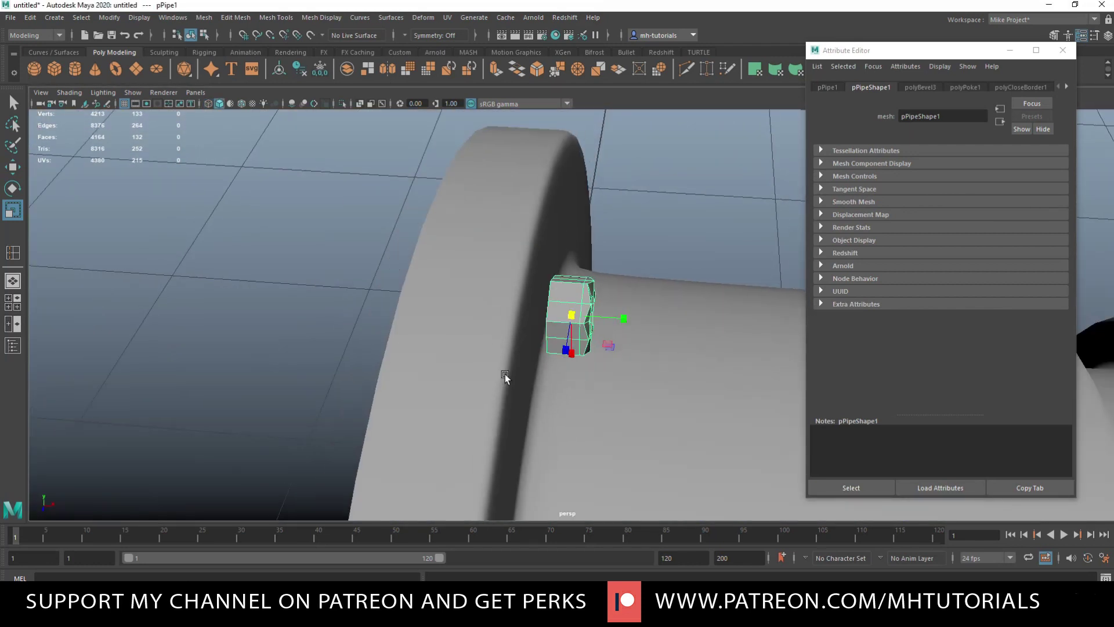
key(w)
drag(632, 319, 615, 332)
scroll(533, 392, down, 12)
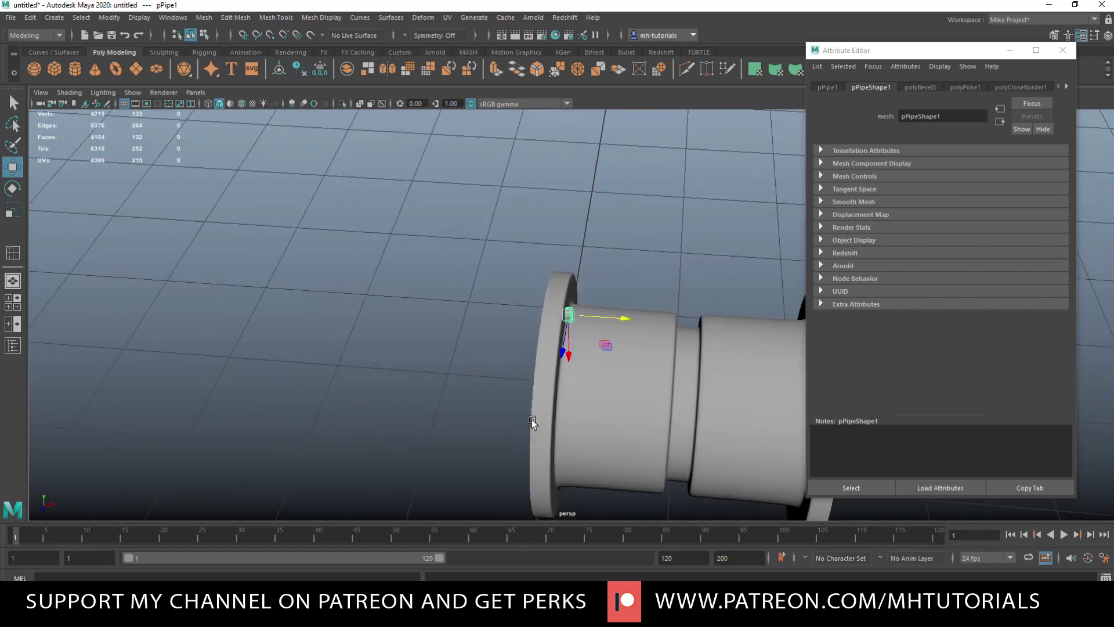
Step: In the side view, move the nut's pivot down to the center of the connecting cylinder
click(17, 311)
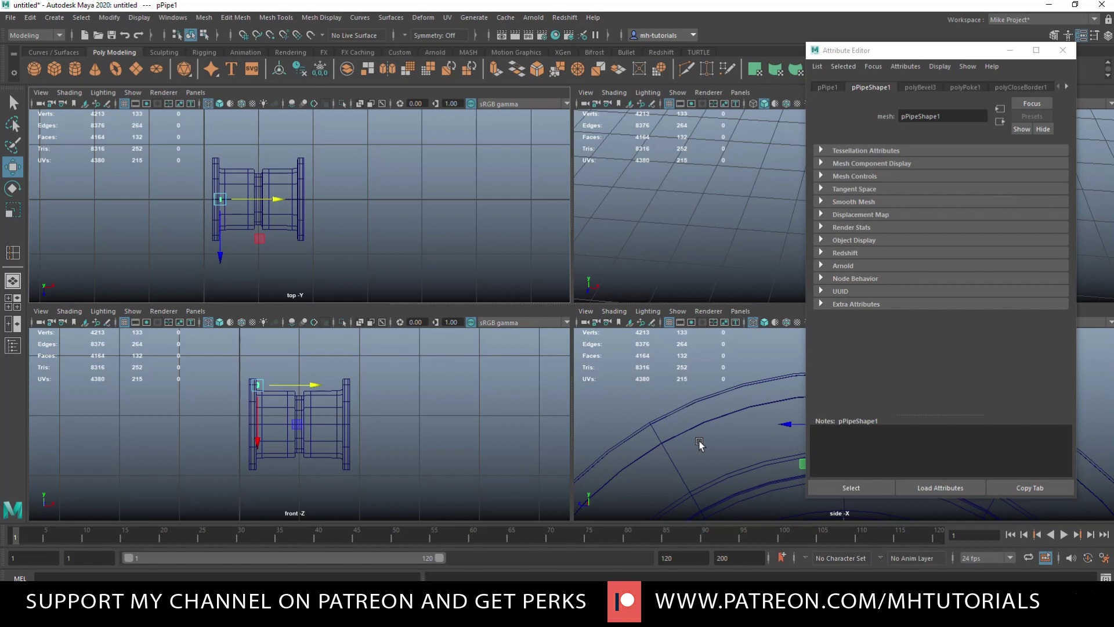
key(space)
scroll(533, 462, down, 5)
scroll(505, 465, up, 5)
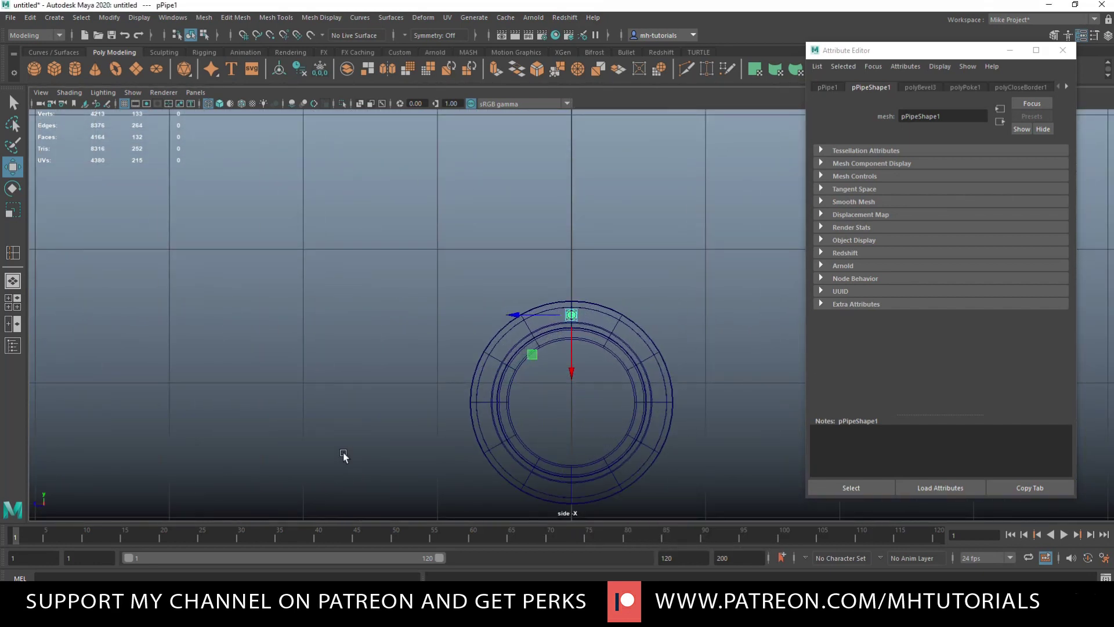
key(d)
key(v)
drag(568, 376, 573, 455)
key(plus)
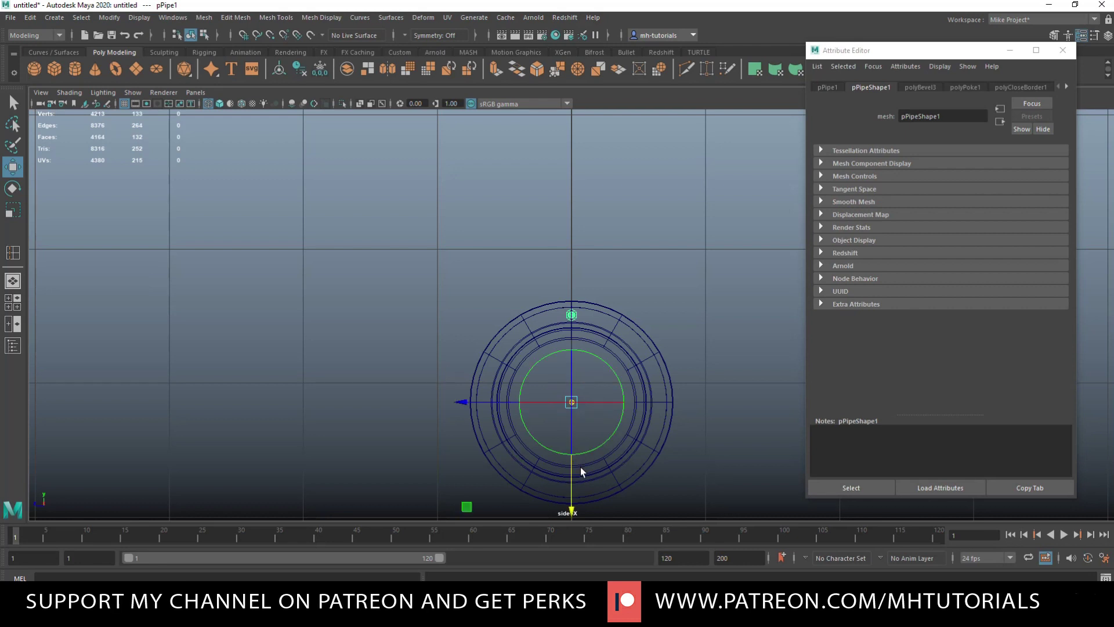
Step: Duplicate the nut and rotate the copy clockwise about the cylinder's center to the flange's next radial division
key(d)
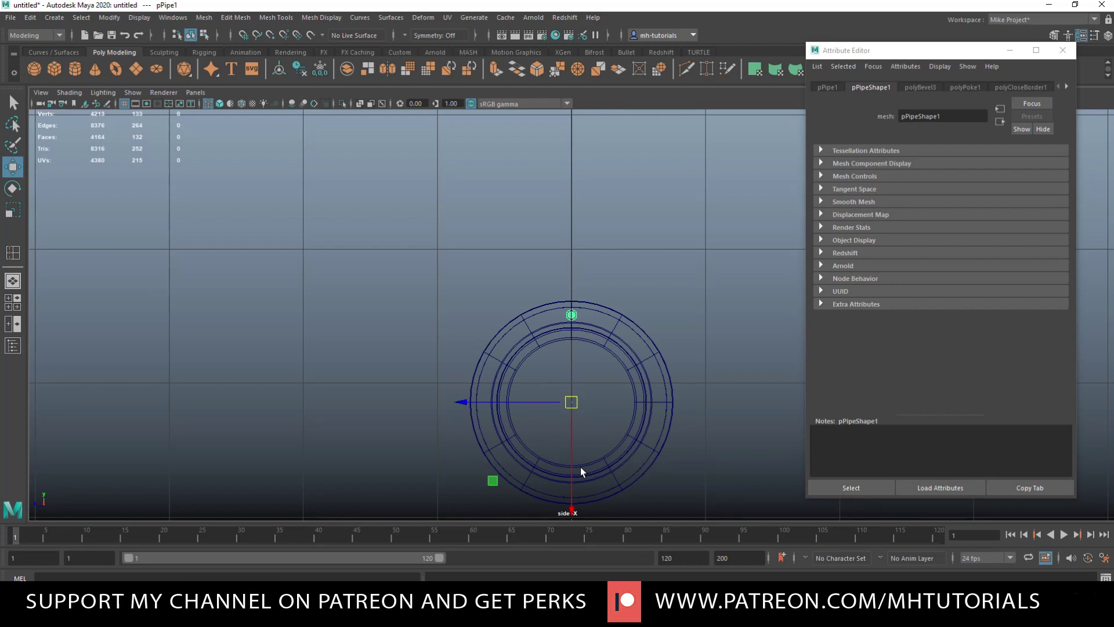
key(ctrl+d)
key(e)
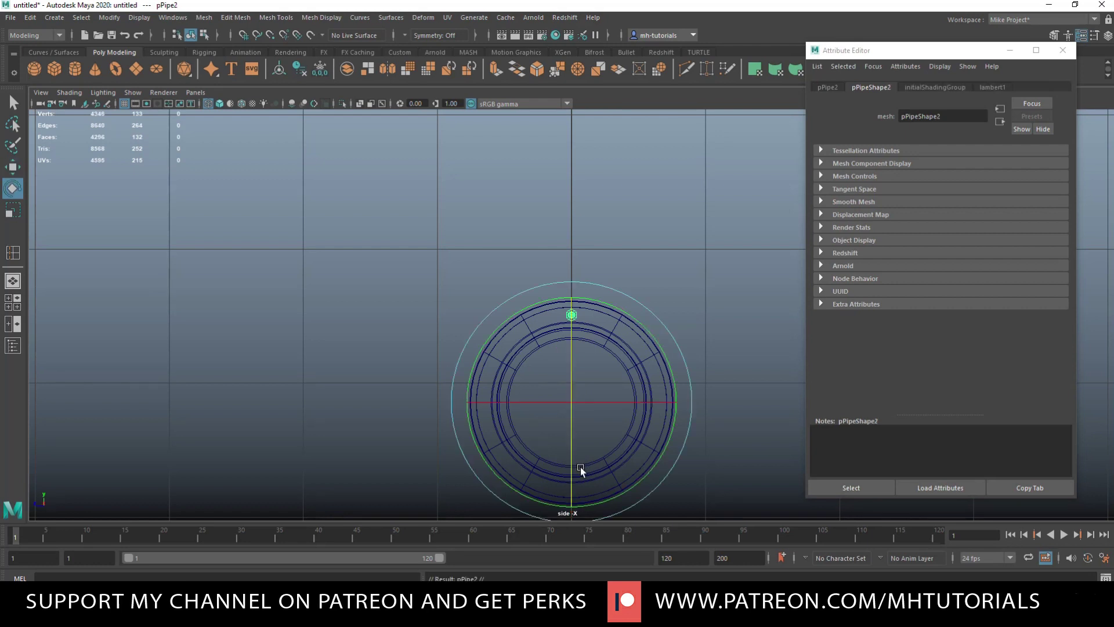
drag(644, 327, 654, 364)
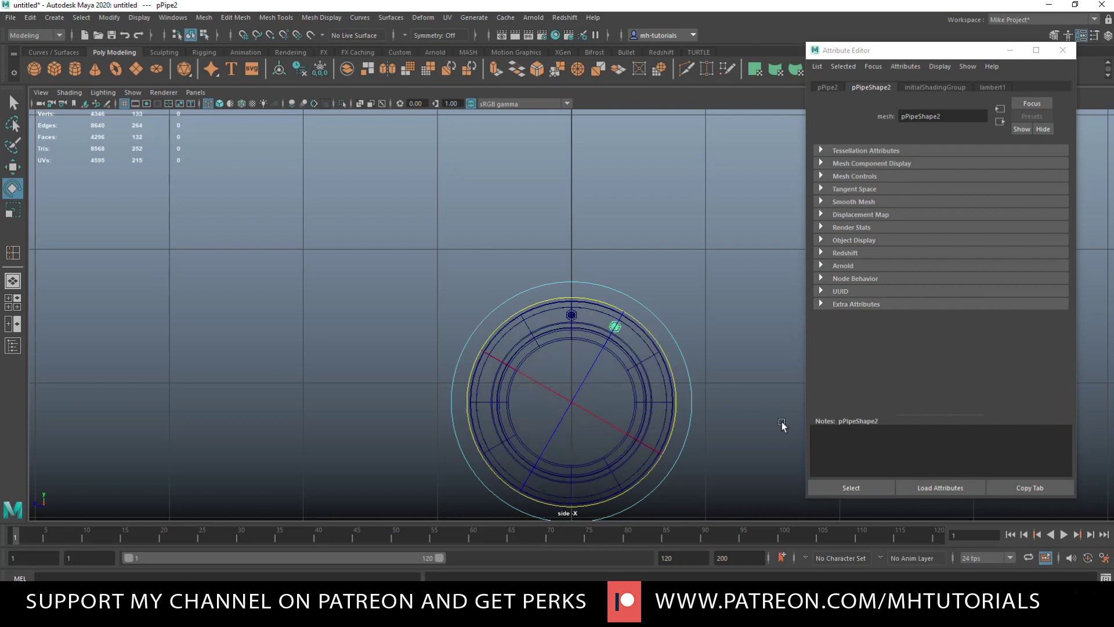
Step: Repeat the rotated duplication until twelve evenly spaced nuts surround the flange
key(shift+d)
key(shift+d)
key(shift+d)
key(shift+d)
key(shift+d)
key(shift+d)
key(shift+d)
key(shift+d)
key(shift+d)
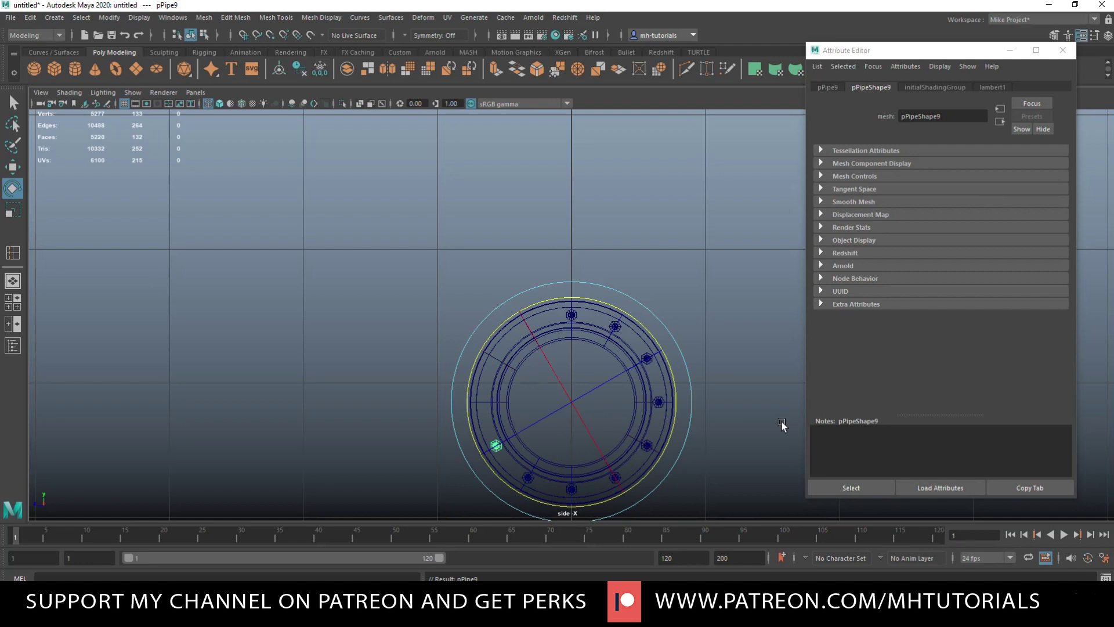
key(shift+d)
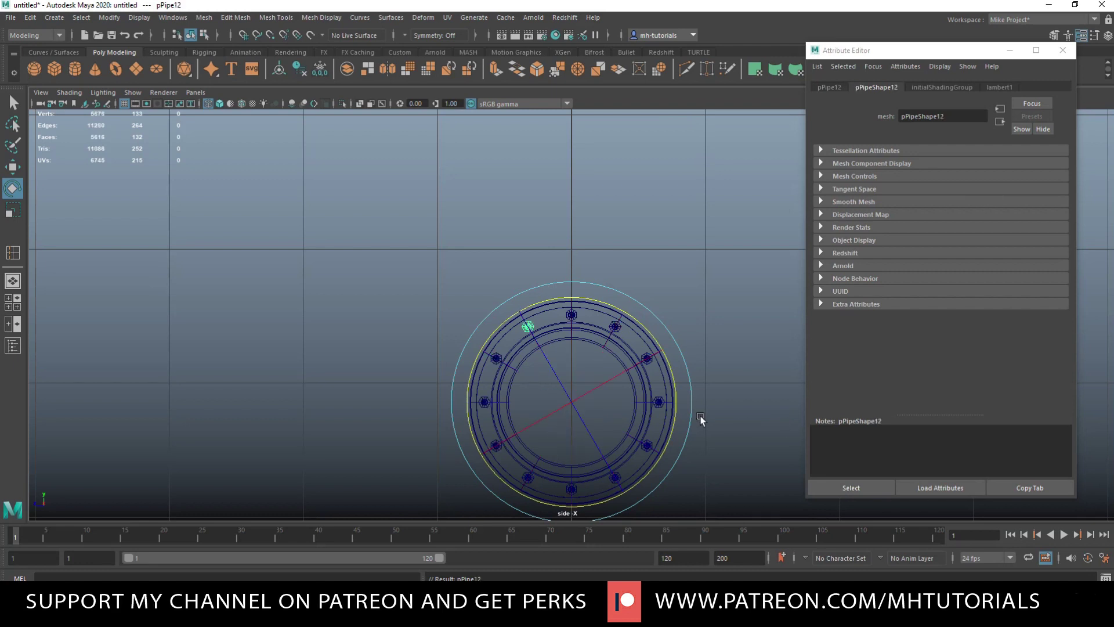
Step: Select all twelve nuts without the connecting cylinder and combine them into one mesh
scroll(468, 299, down, 4)
key(minus)
key(minus)
key(minus)
key(minus)
drag(473, 268, 652, 456)
scroll(651, 453, up, 4)
scroll(616, 391, up, 1)
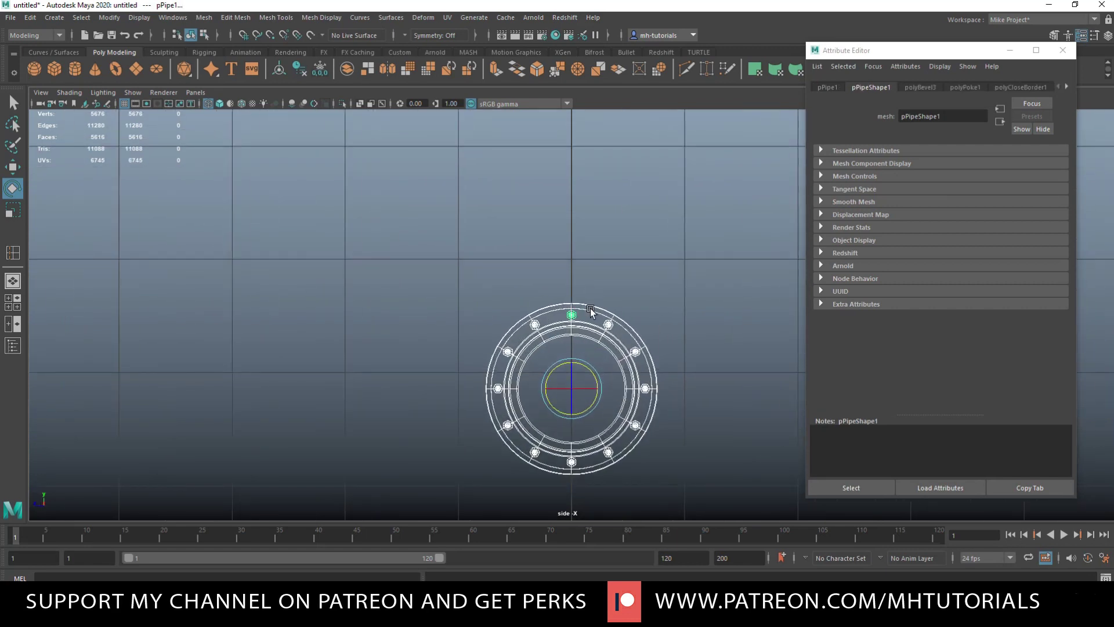
ctrl+click(592, 310)
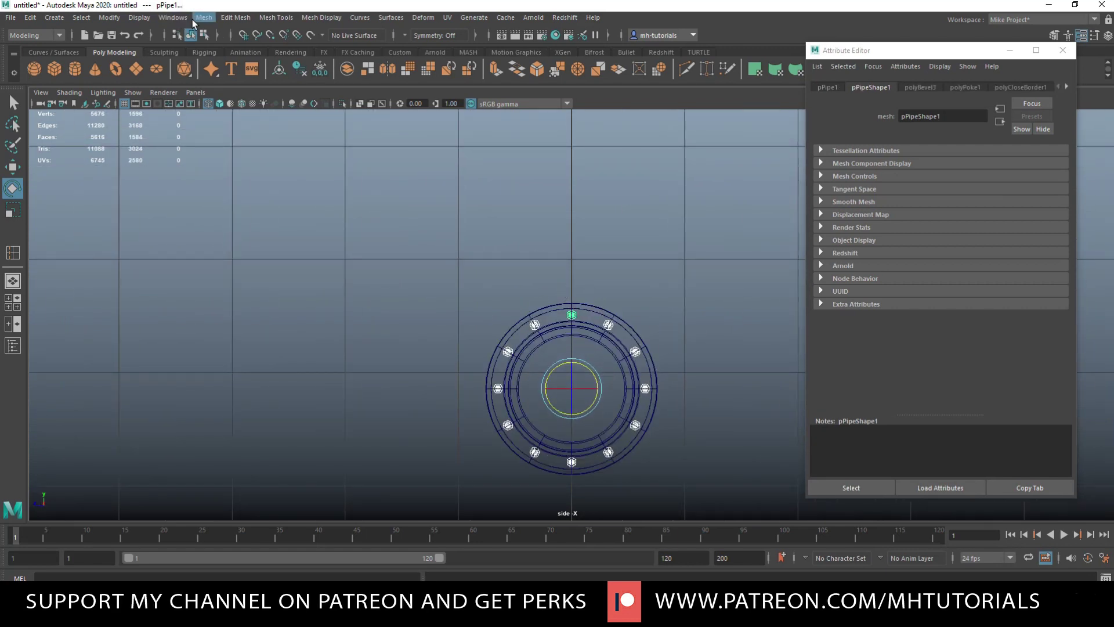
click(203, 19)
click(256, 58)
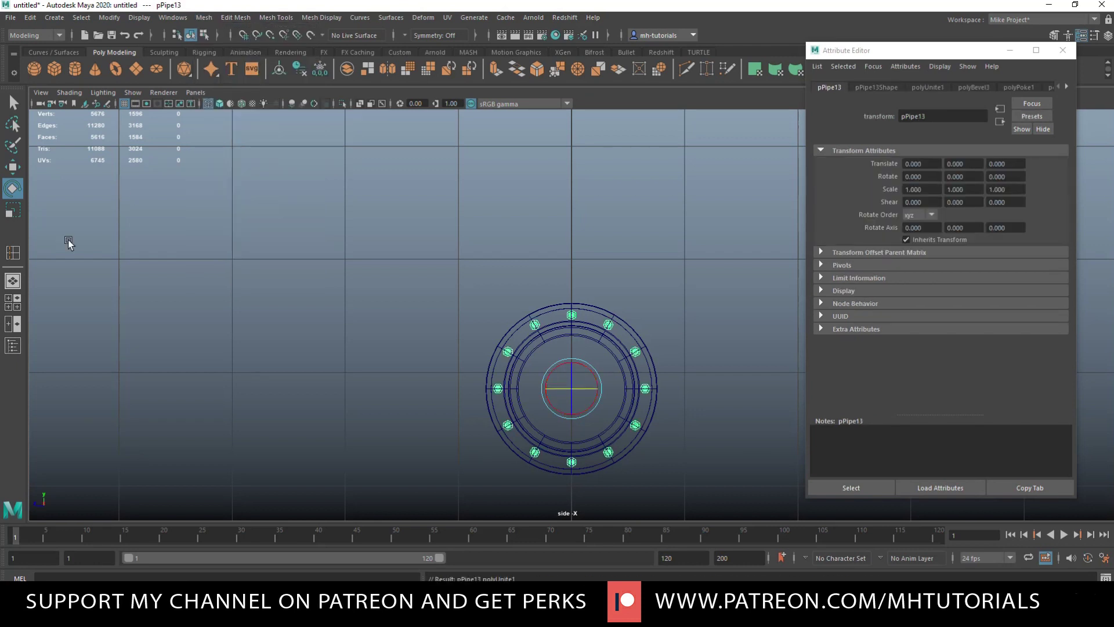
Step: In the perspective view, duplicate the ring of nuts, rotate the copy -180 degrees about Y and slide it to the opposite flange
click(13, 307)
key(space)
key(ctrl+d)
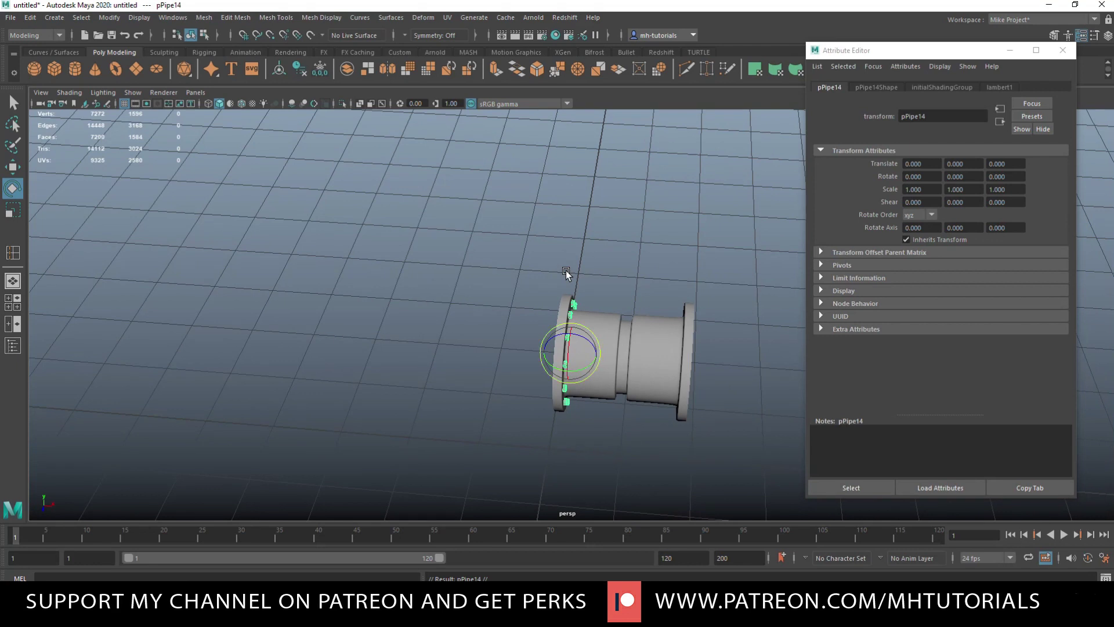
drag(582, 371, 438, 361)
key(w)
drag(532, 350, 636, 367)
Step: Nudge the copied ring of nuts along X to about 1.399 so it sits against the flange's inner face
key(f)
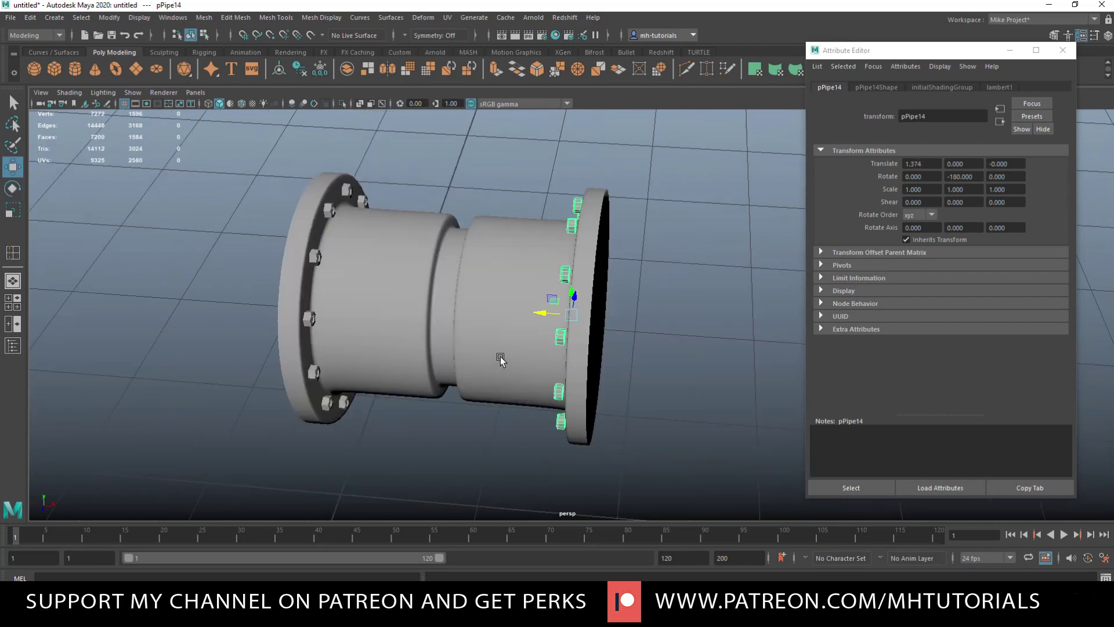
alt+drag(495, 369, 522, 369)
alt+right_drag(522, 369, 561, 368)
scroll(560, 368, up, 3)
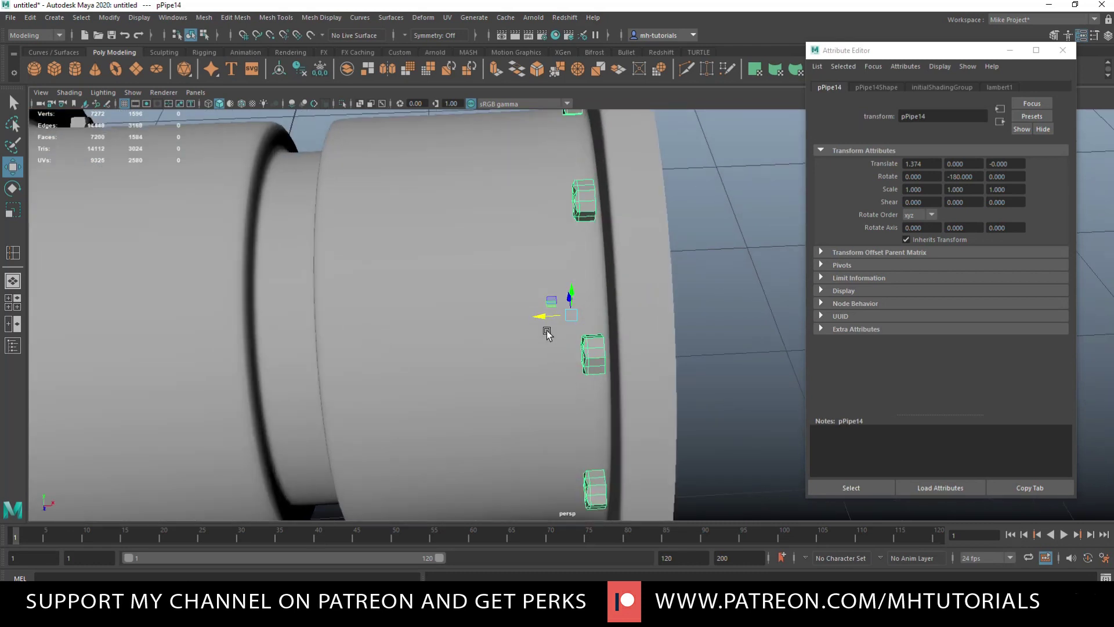
drag(543, 319, 551, 325)
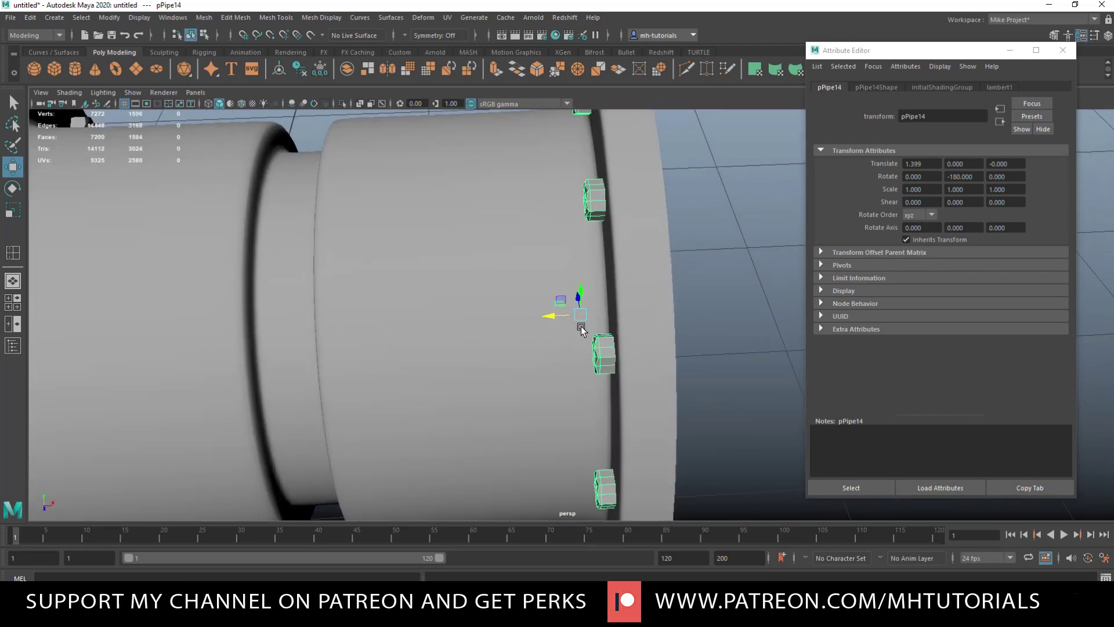
click(720, 287)
key(f)
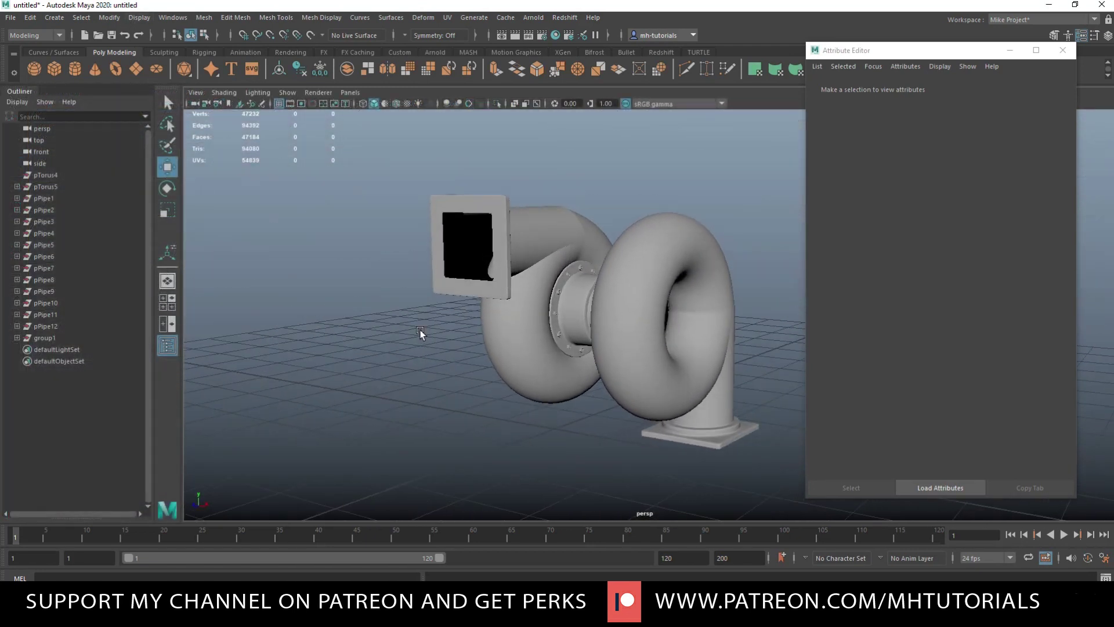
Step: Close the object attributes, then select the whole turbocharger assembly, group it and hide the group
click(1063, 50)
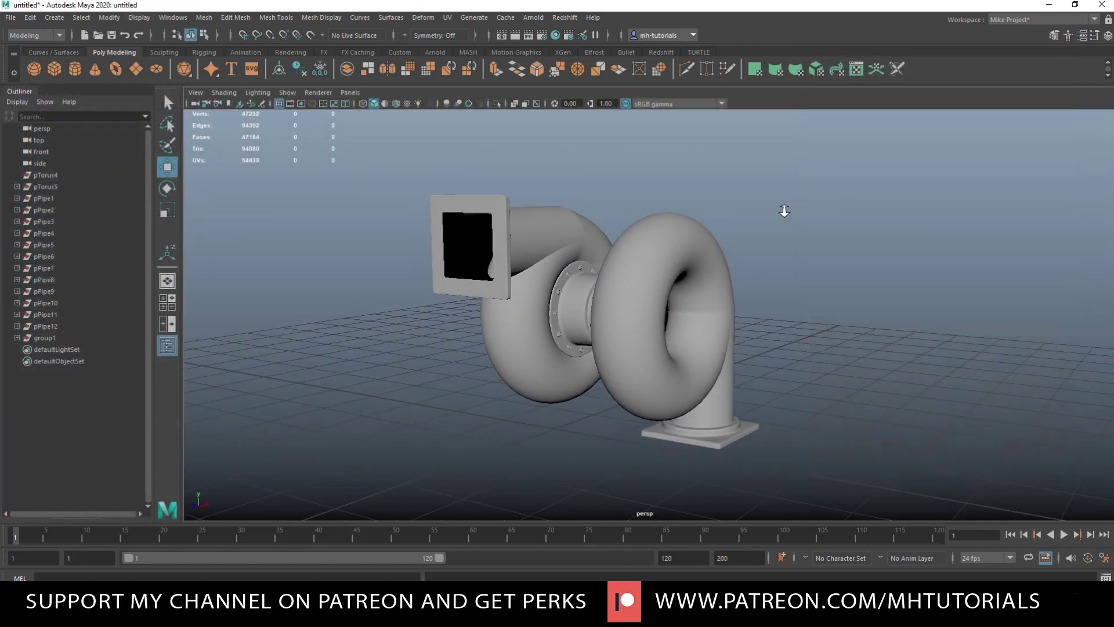
alt+right_drag(785, 208, 796, 296)
alt+drag(796, 296, 778, 316)
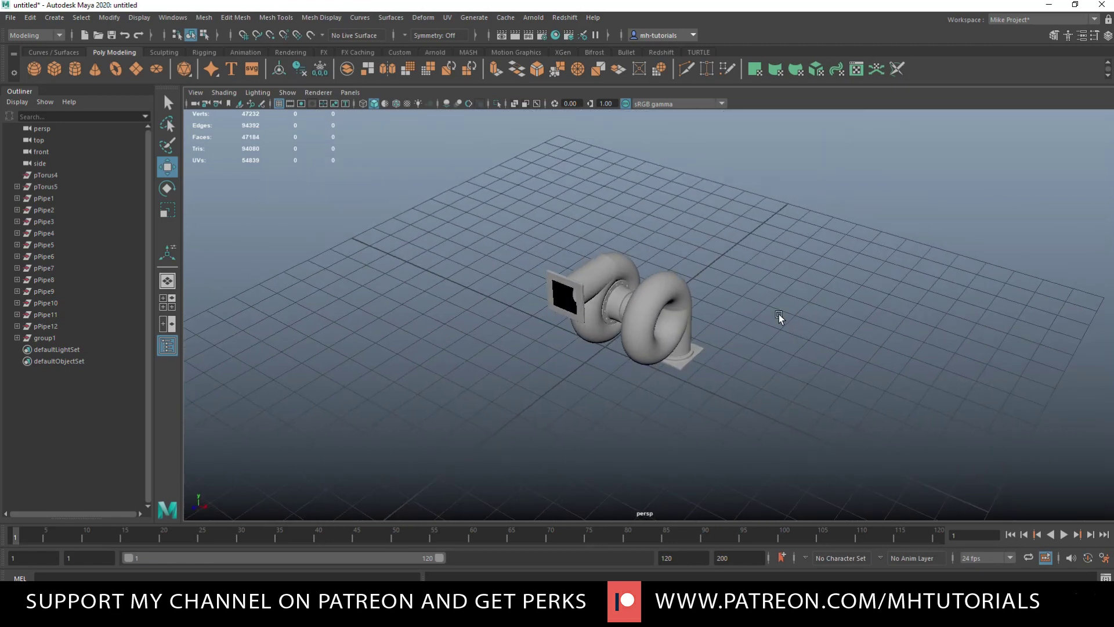
drag(458, 219, 860, 486)
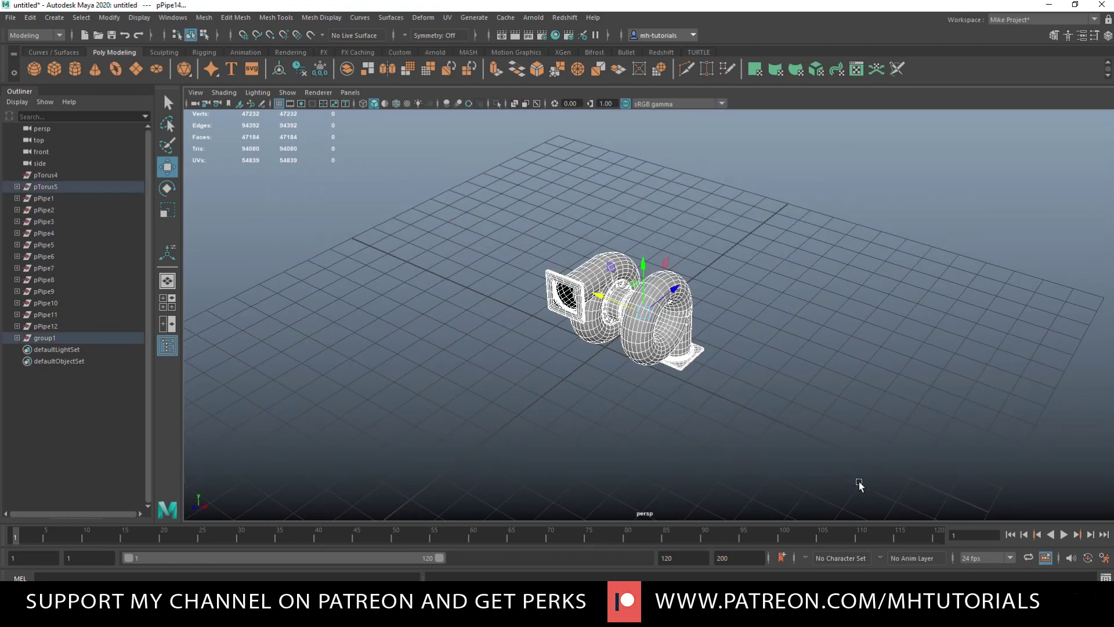
key(ctrl+g)
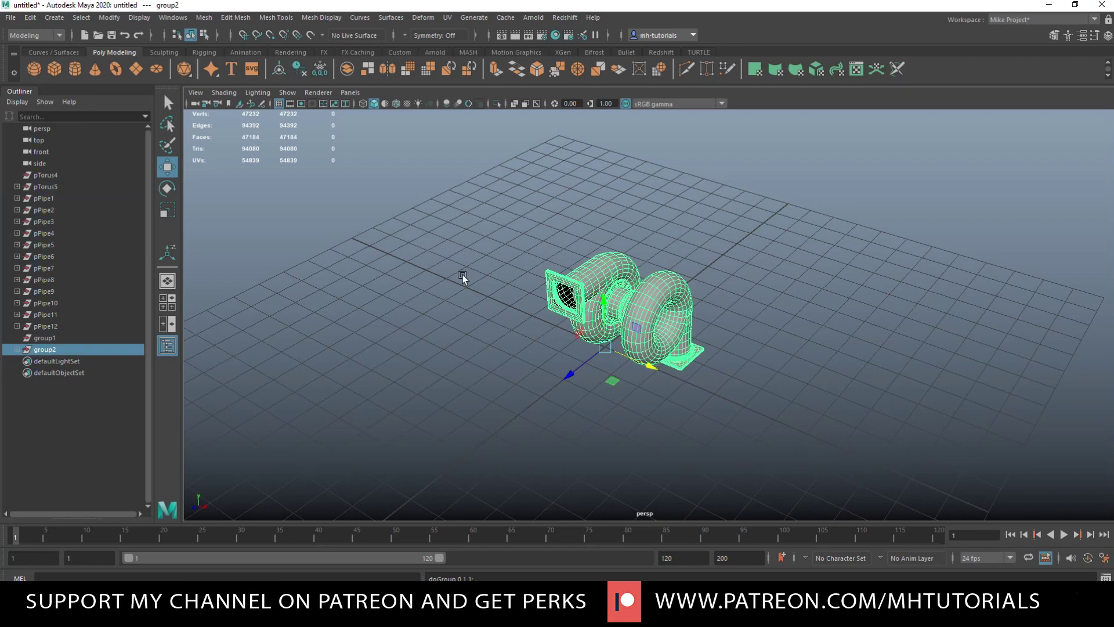
key(h)
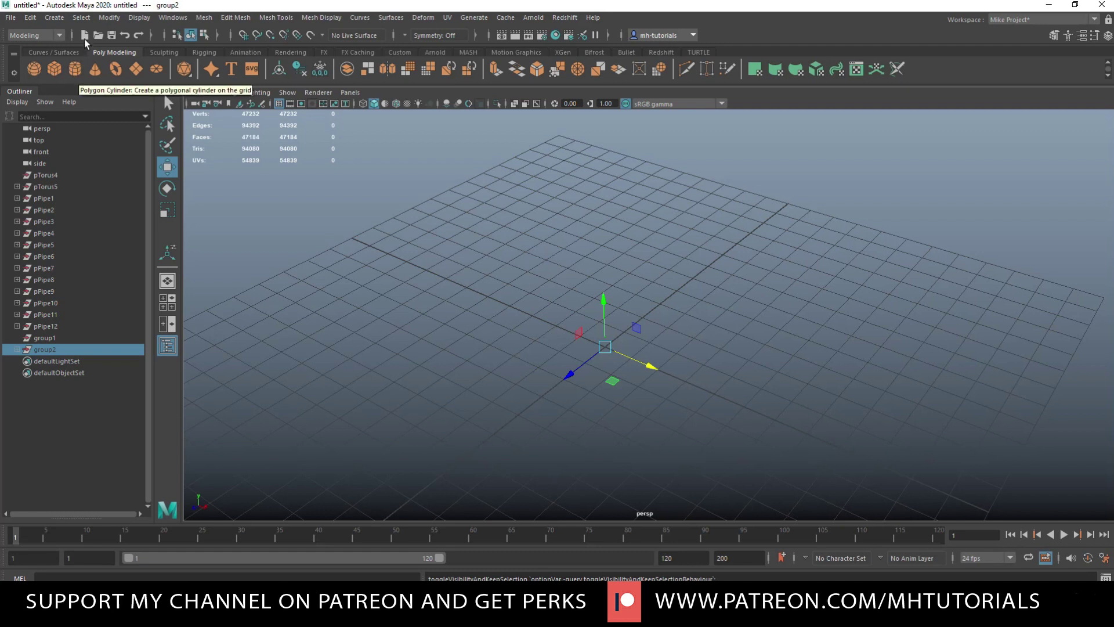
Step: Create a polygon pipe primitive and set its axis subdivisions to 24
click(62, 20)
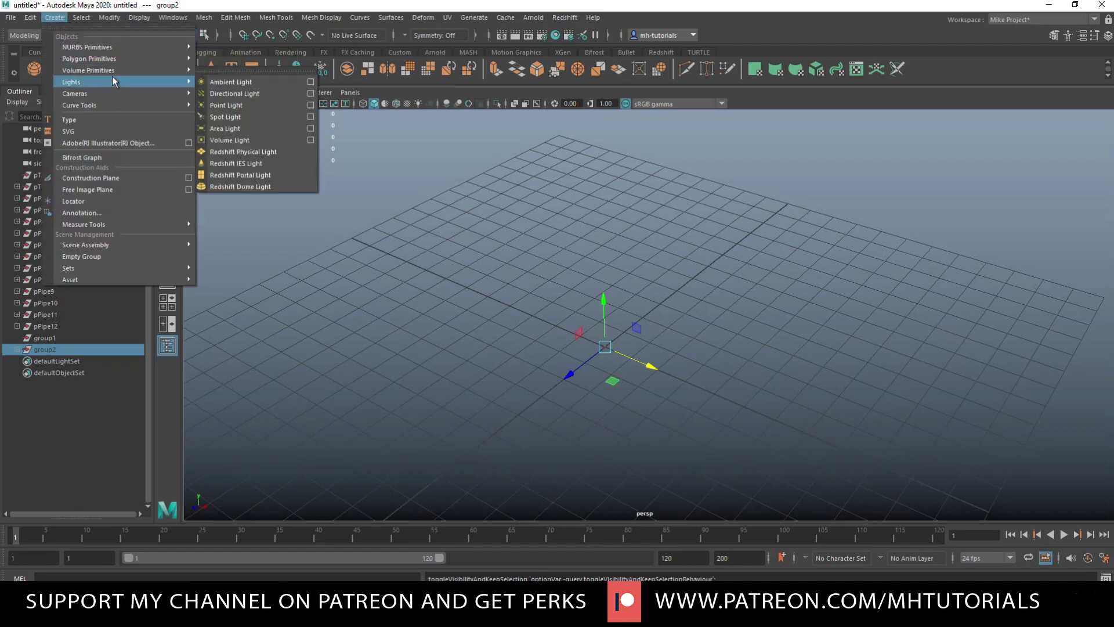
mouse_move(140, 59)
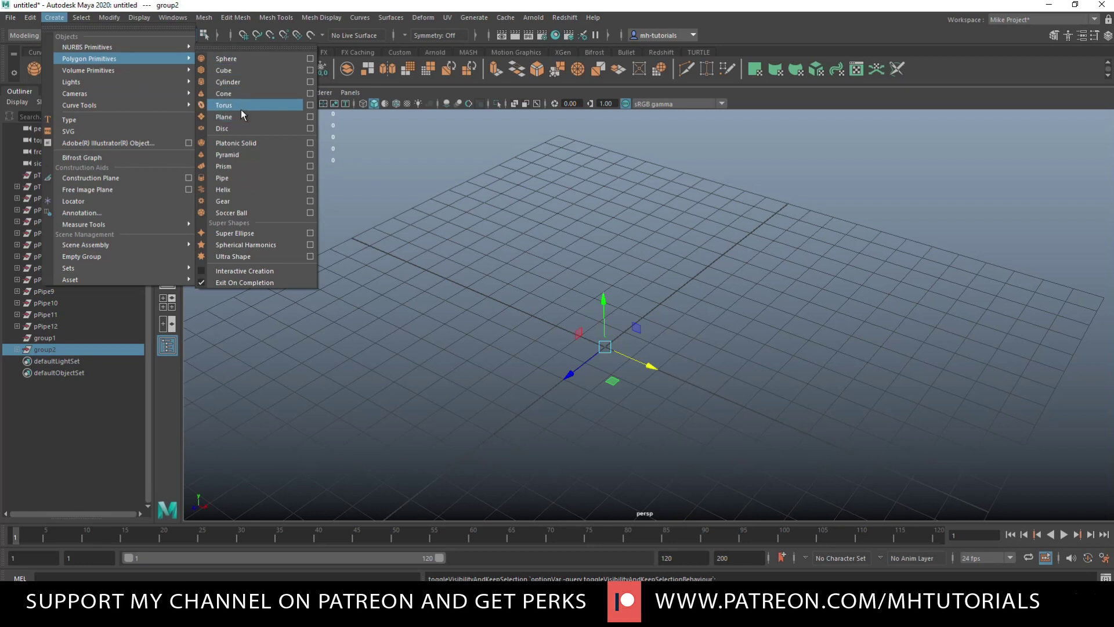
click(245, 177)
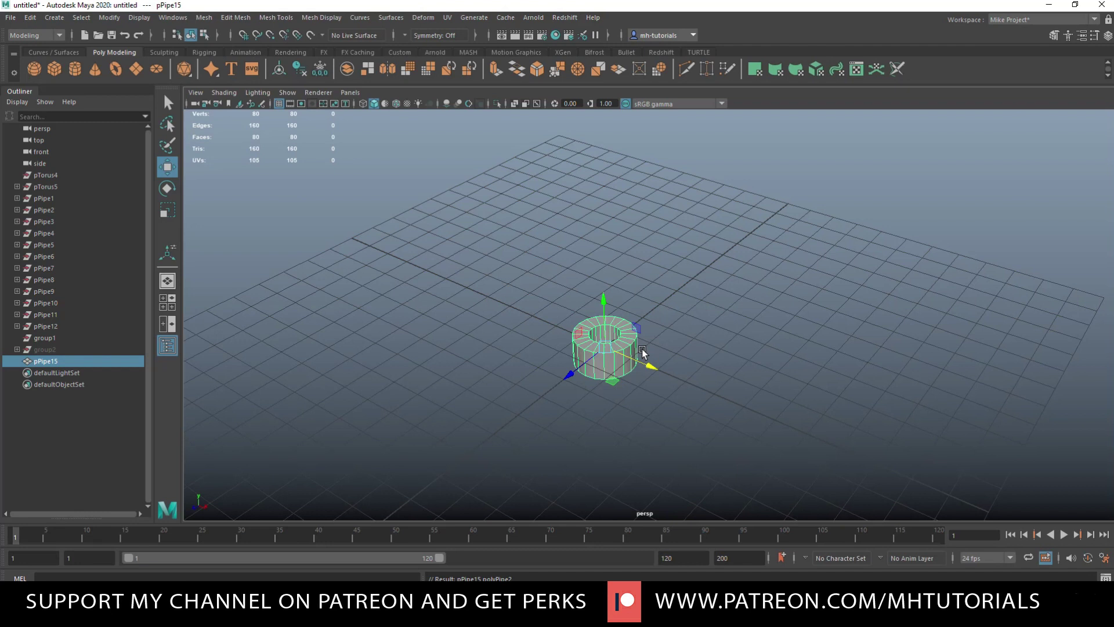
key(ctrl+a)
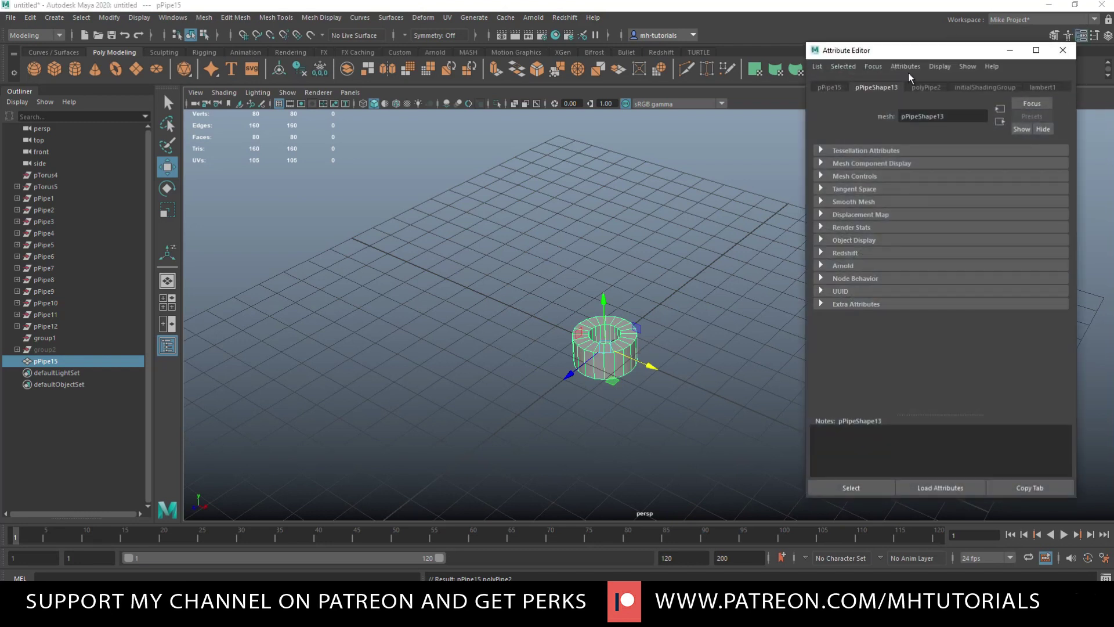
click(927, 87)
click(914, 203)
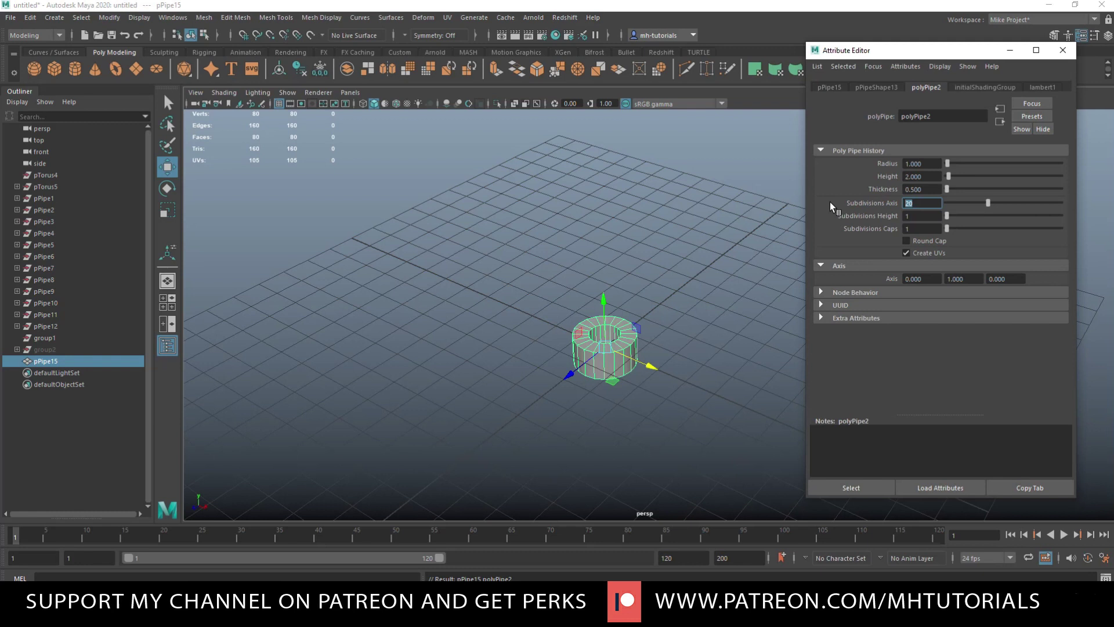
key(Return)
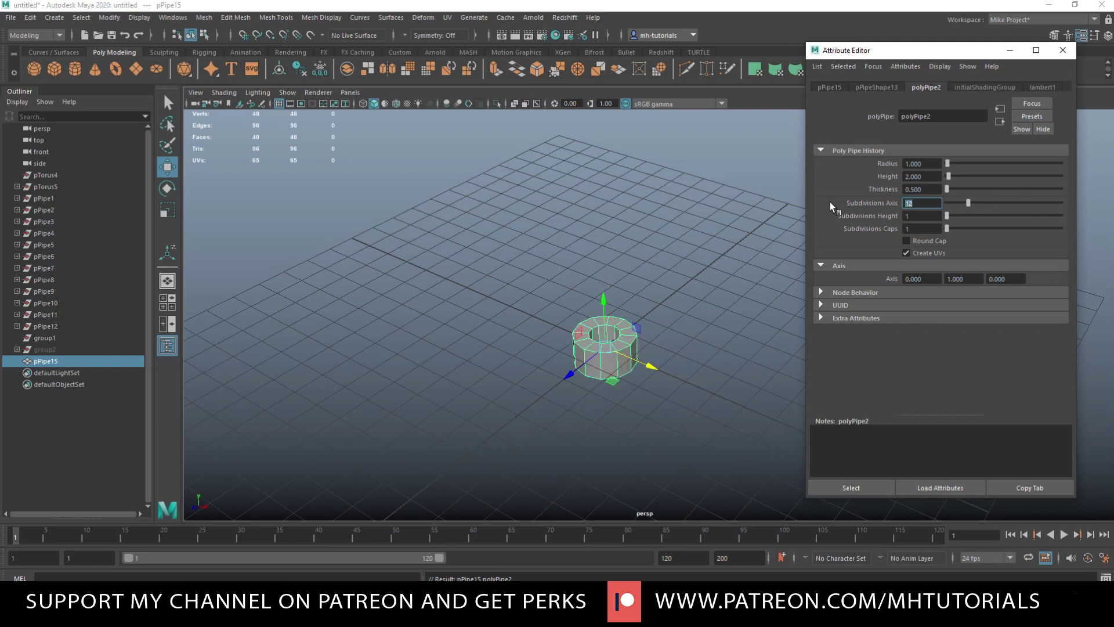
text(24)
key(Return)
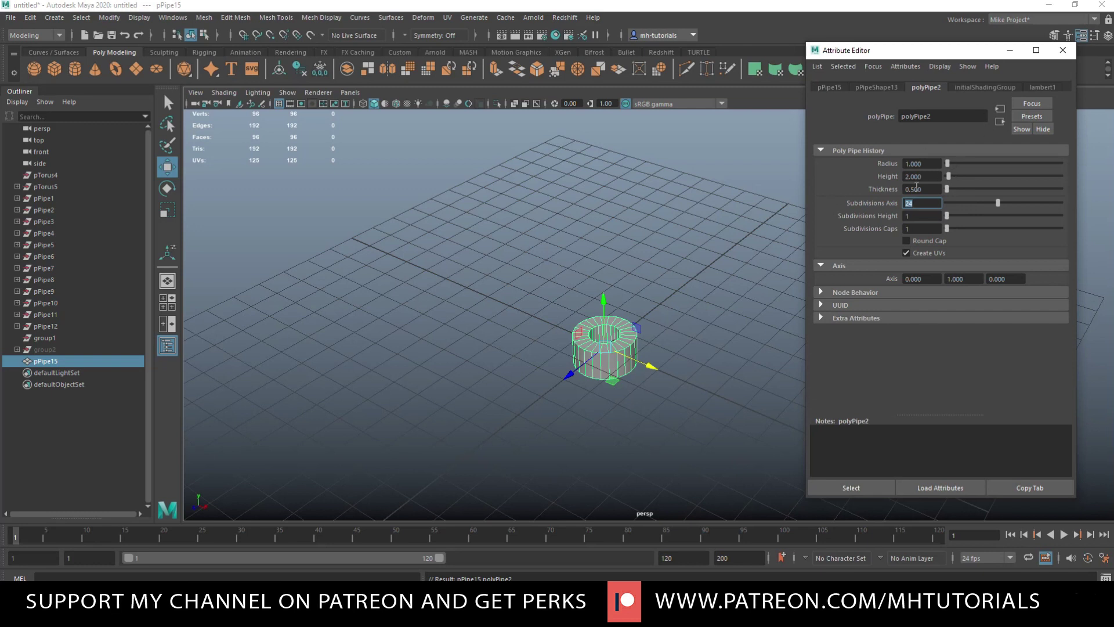
Step: Set the pipe's thickness to 0.1, height to 4 and radius to 0.7
double_click(923, 189)
text(0.1)
key(Return)
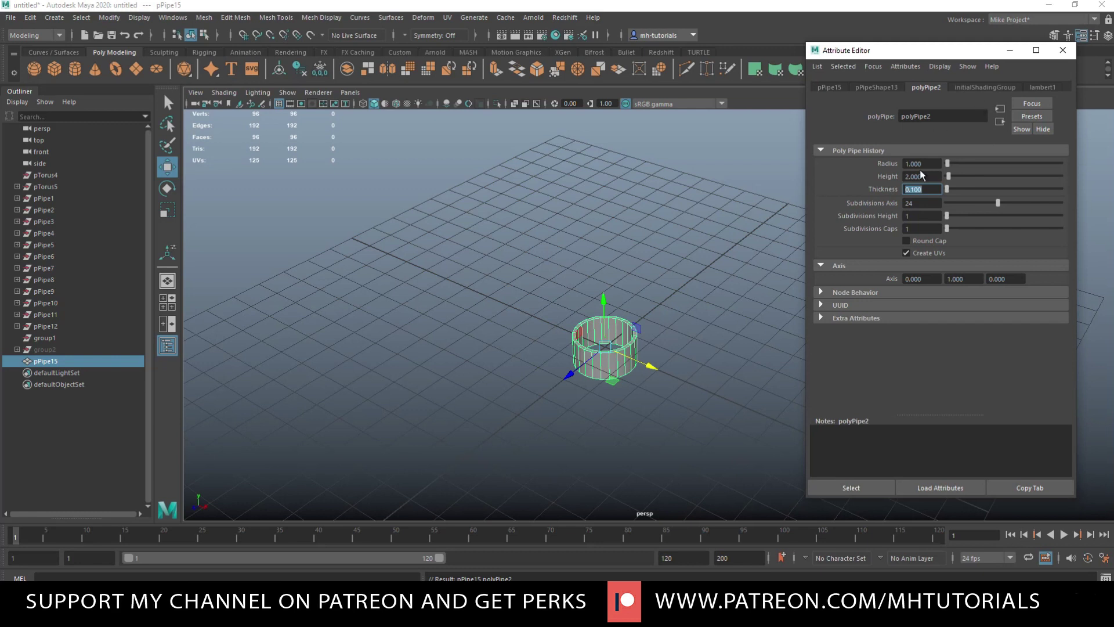
double_click(925, 177)
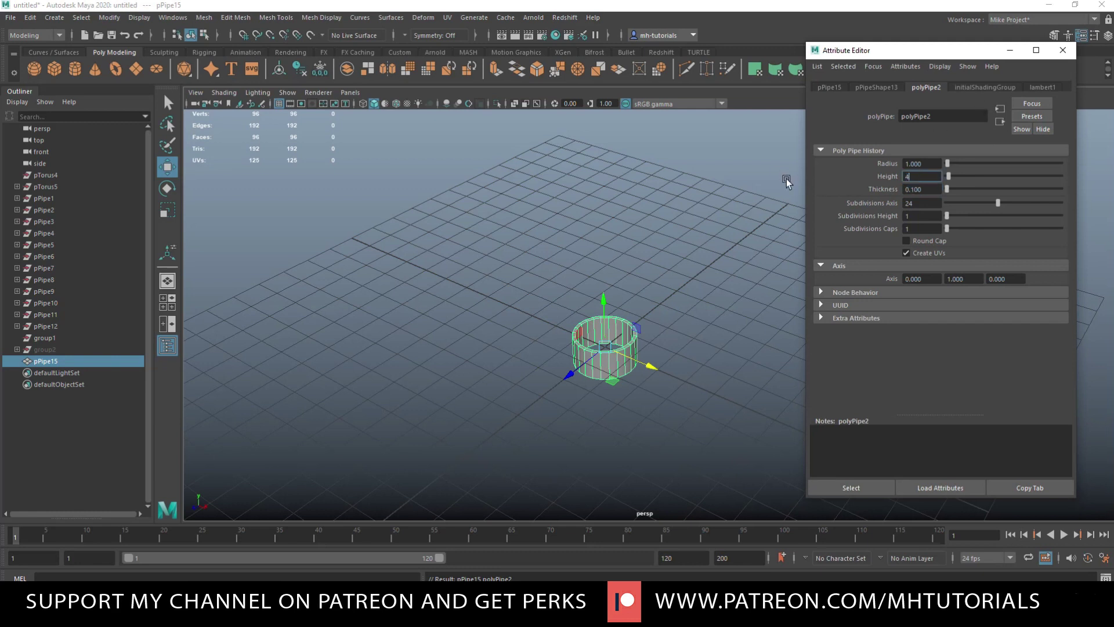
key(Return)
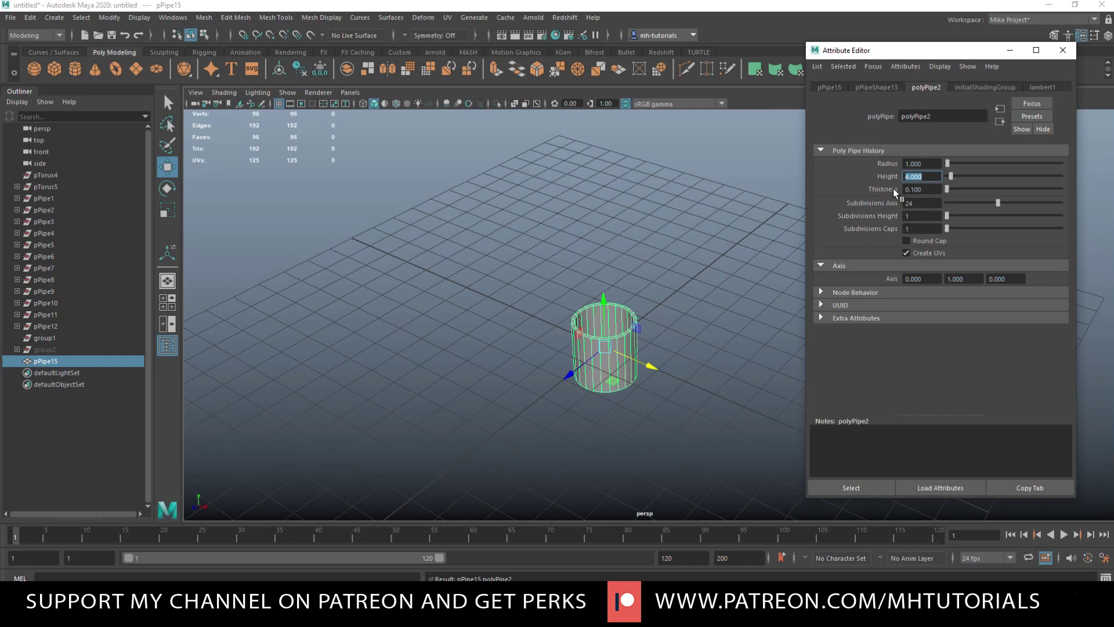
double_click(928, 163)
text(0.2)
key(Return)
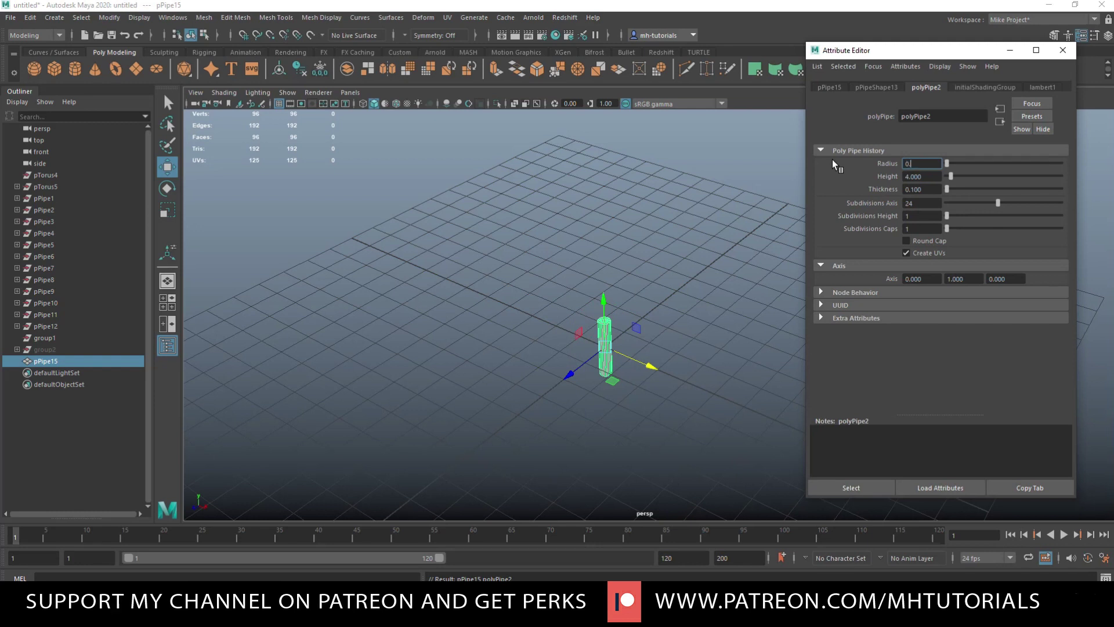
text(0.7)
key(Return)
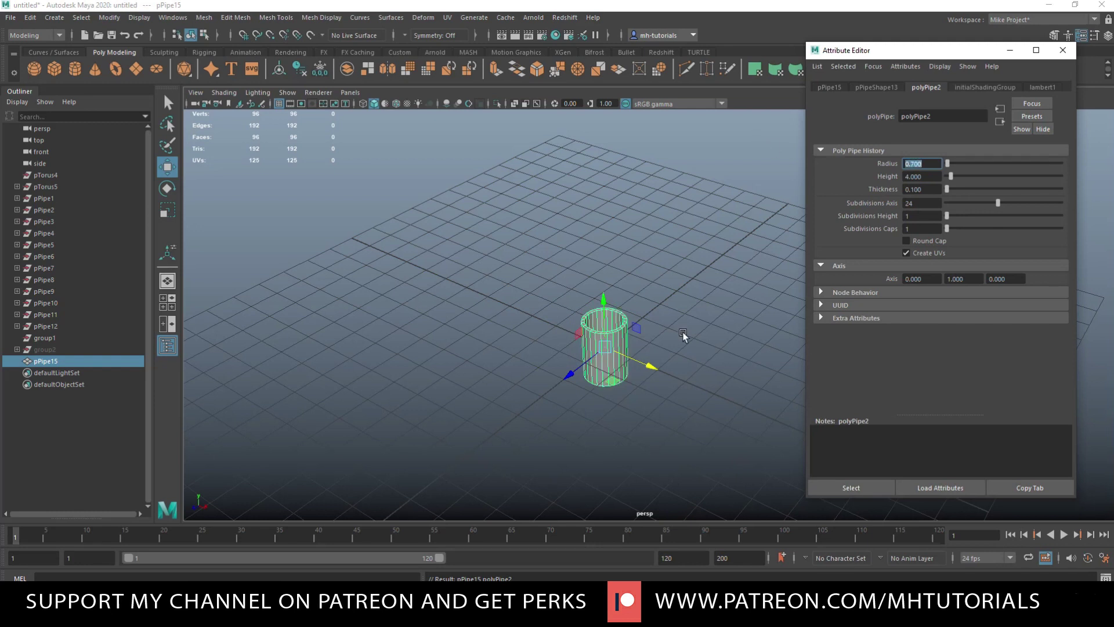
Step: Stretch the pipe vertically to roughly double its height and close its attributes
scroll(682, 333, up, 2)
scroll(611, 328, up, 2)
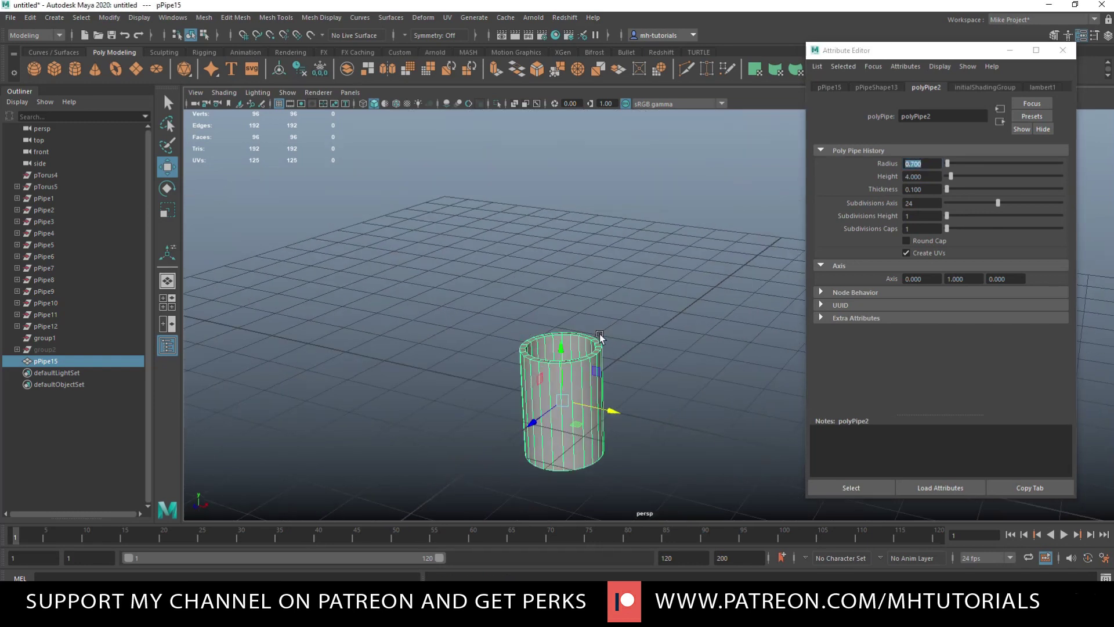
key(r)
drag(565, 348, 561, 273)
scroll(566, 298, down, 3)
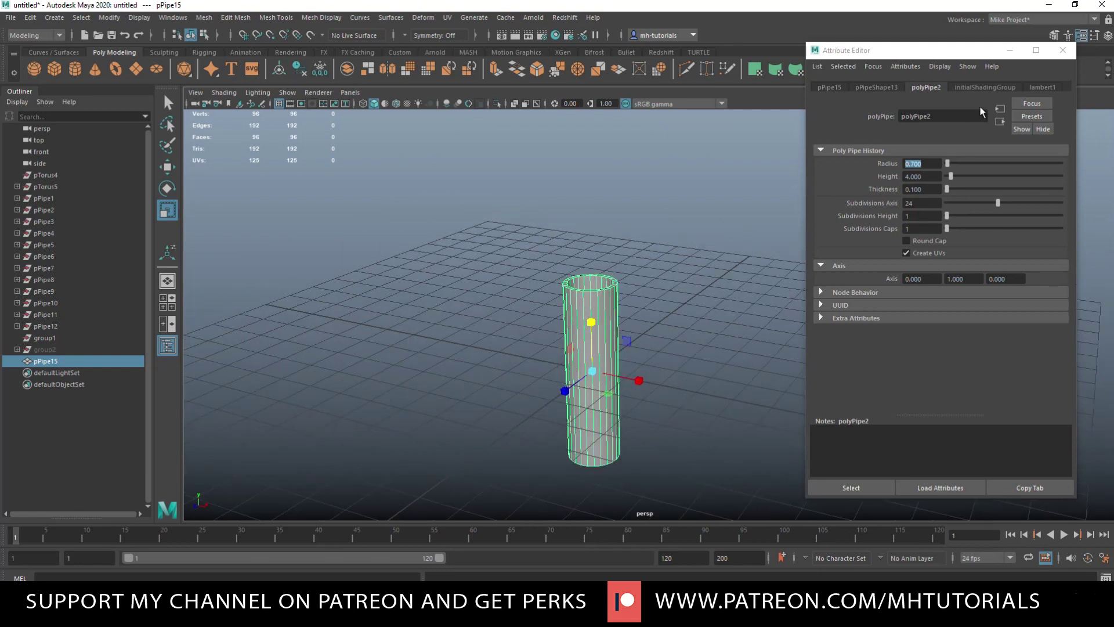
click(1063, 50)
Step: Insert two evenly spaced edge loops around the pipe's wall
key(g)
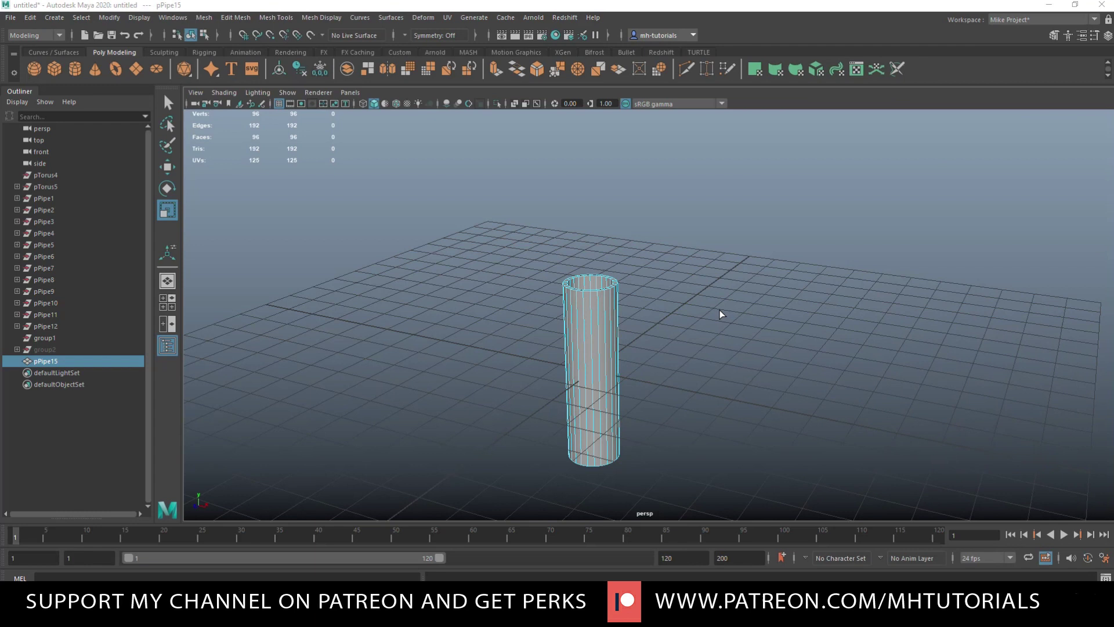
click(229, 233)
click(244, 256)
text(2)
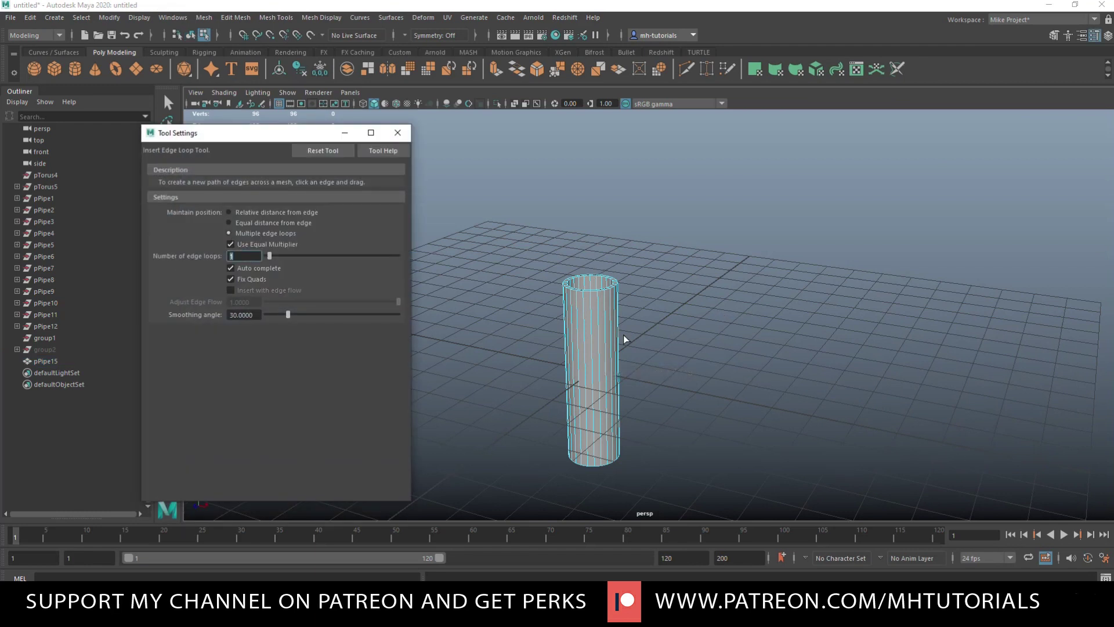
click(592, 360)
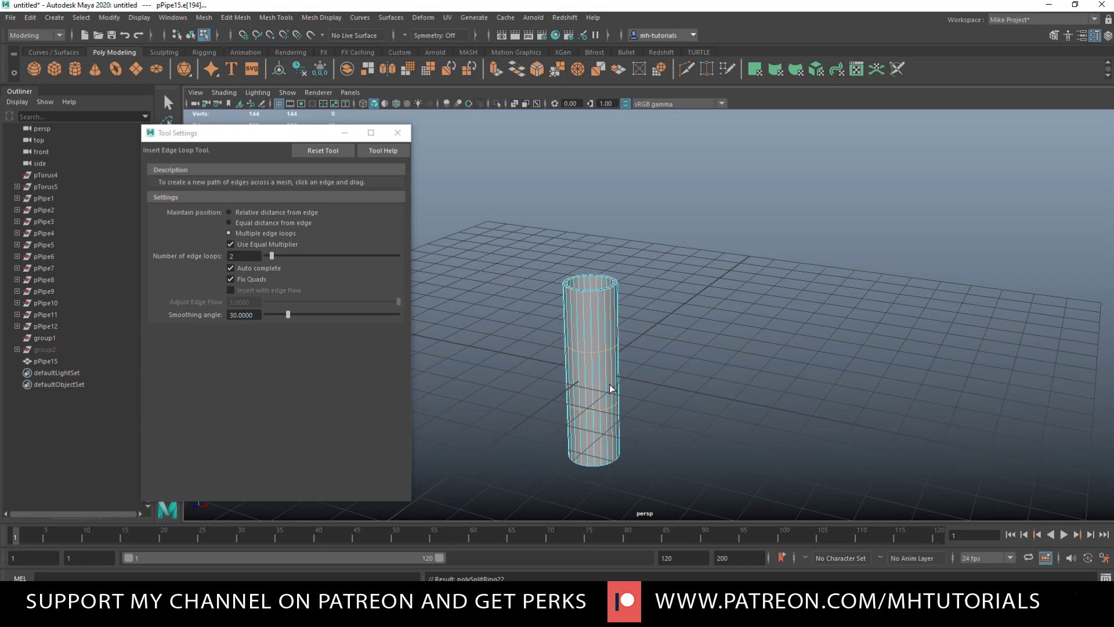
Step: Scale the two edge loops apart vertically so they sit near the pipe's ends, and close the tool settings
key(r)
drag(590, 329, 594, 241)
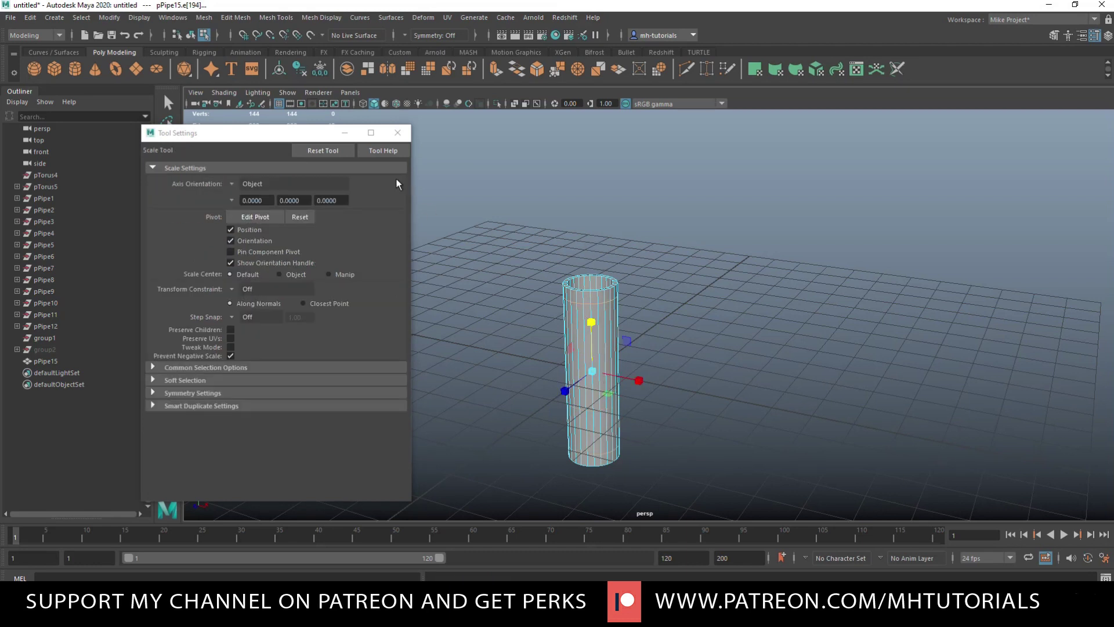
click(397, 133)
Step: Select every other long outer face around the pipe between the two edge loops
scroll(691, 434, up, 2)
key(q)
right_drag(569, 295, 570, 335)
click(568, 340)
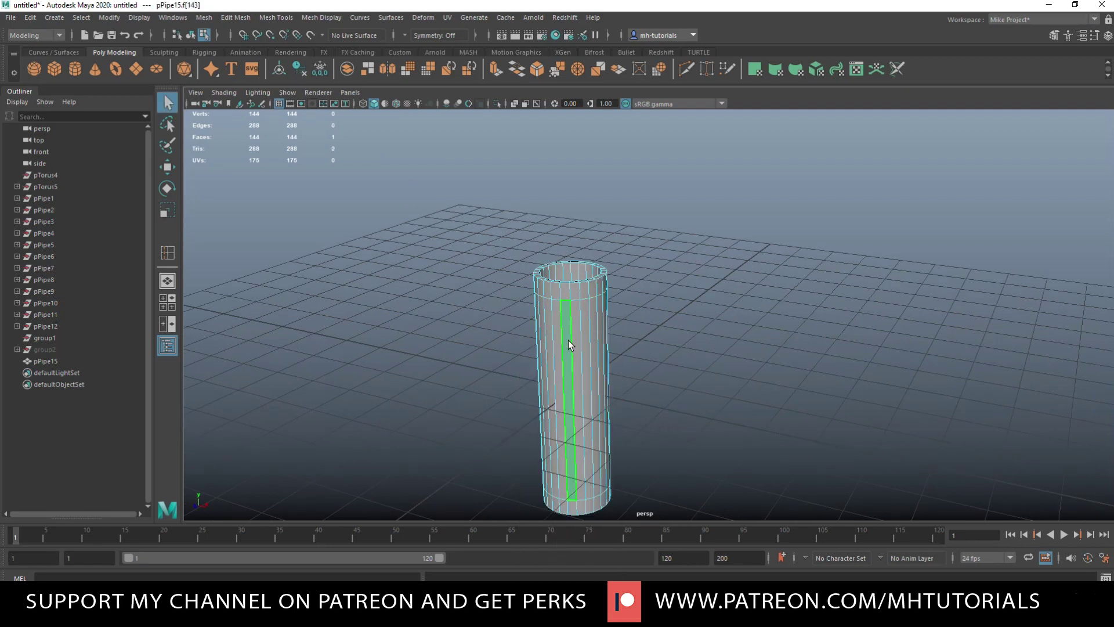
shift+click(583, 343)
alt+drag(677, 383, 562, 378)
shift+click(666, 326)
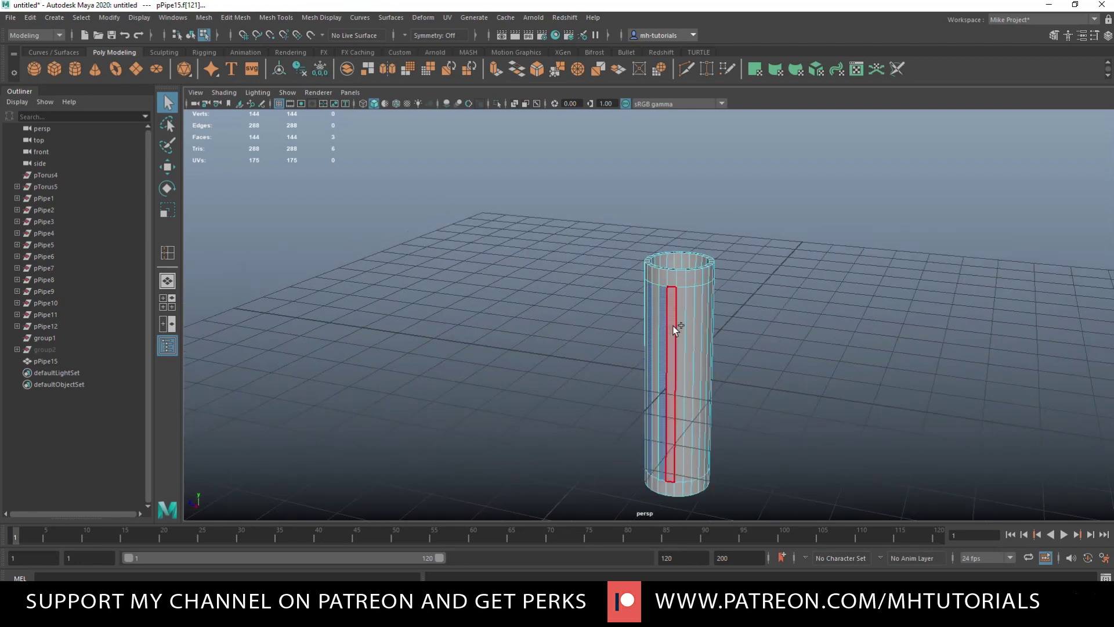
shift+click(678, 326)
shift+click(699, 325)
alt+drag(792, 363, 720, 364)
shift+click(733, 354)
shift+click(750, 354)
shift+click(765, 351)
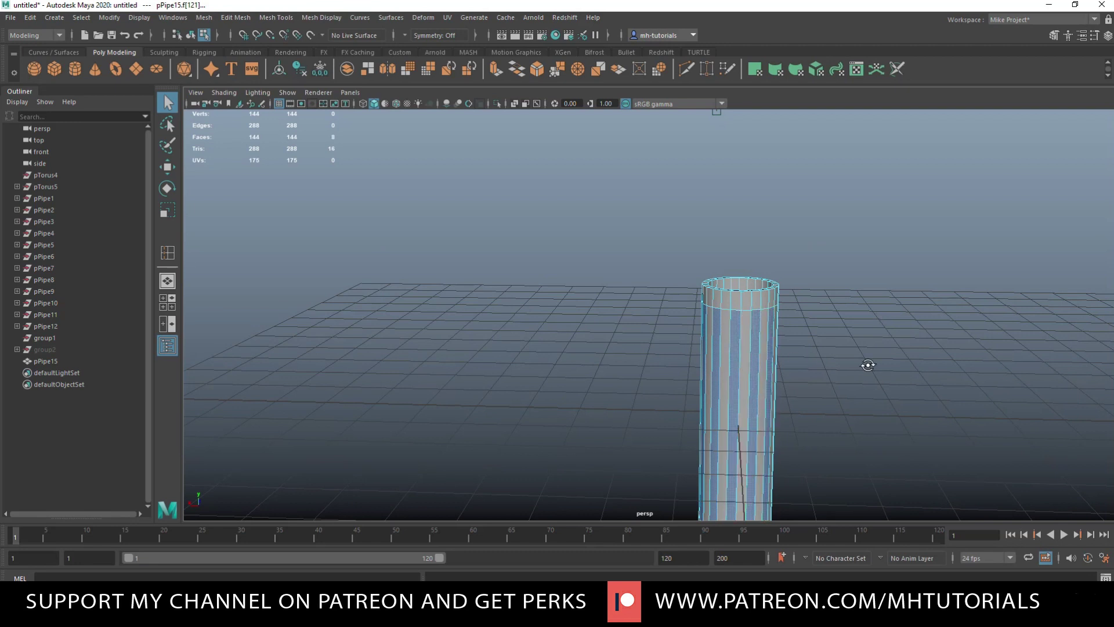